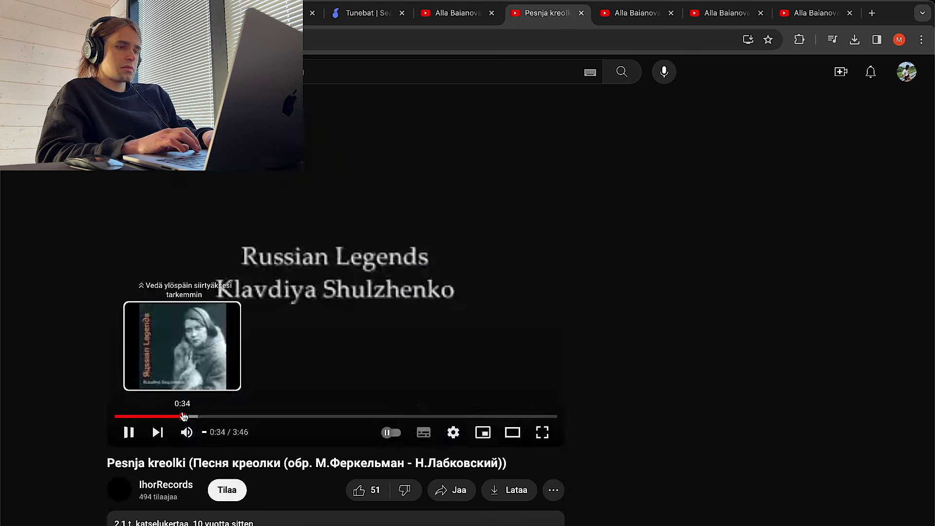
Step: Play the Pesnja kreolki video from about 0:11 and select its web address
left_click(137, 416)
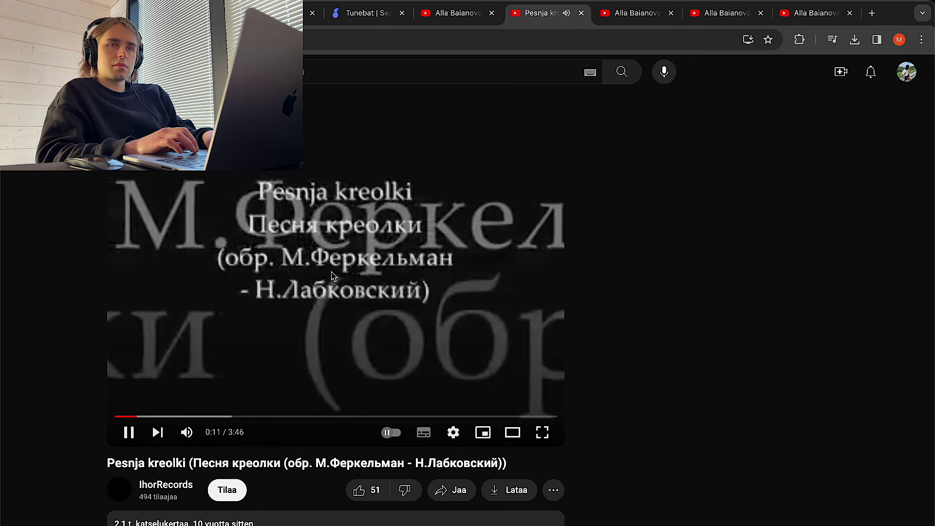
left_click(428, 41)
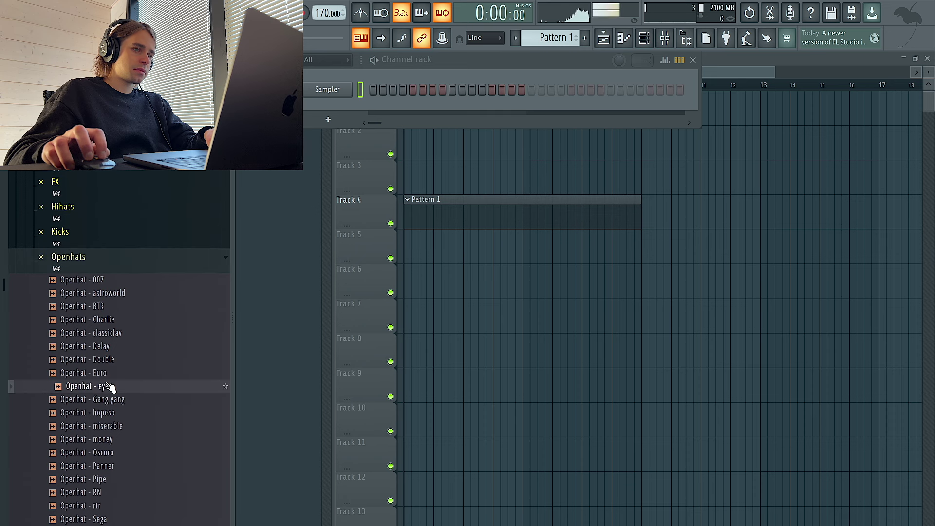
Step: Audition open hat samples and load Openhat - classicfav into the channel below Sampler
left_click_drag(307, 156, 328, 108)
left_click(116, 346)
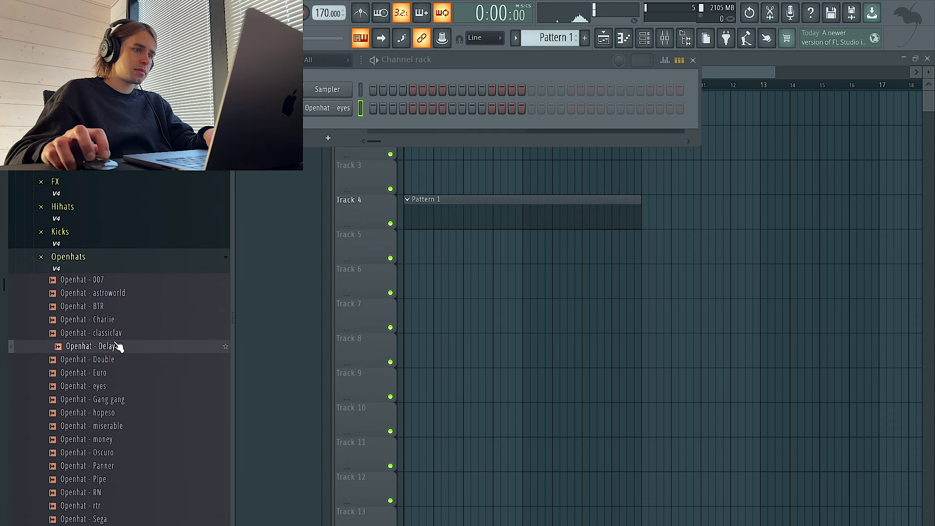
left_click(122, 334)
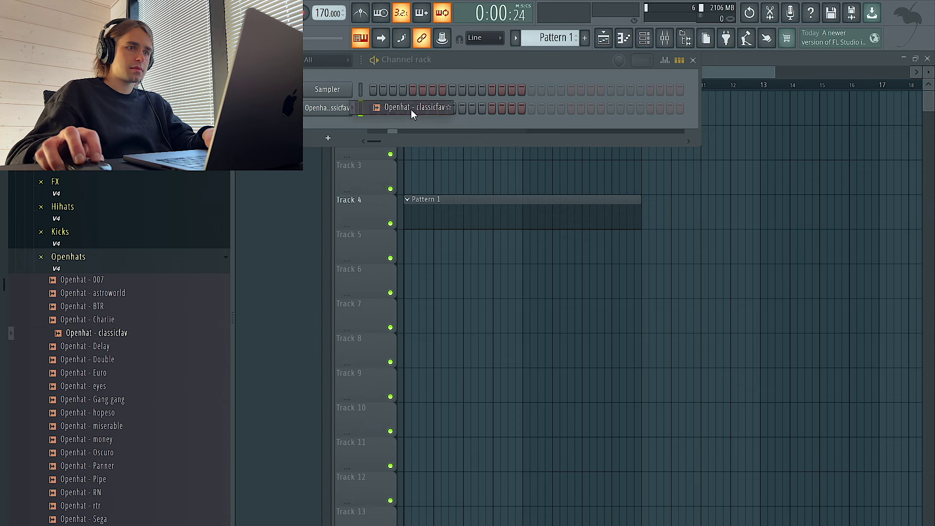
left_click_drag(411, 110, 419, 110)
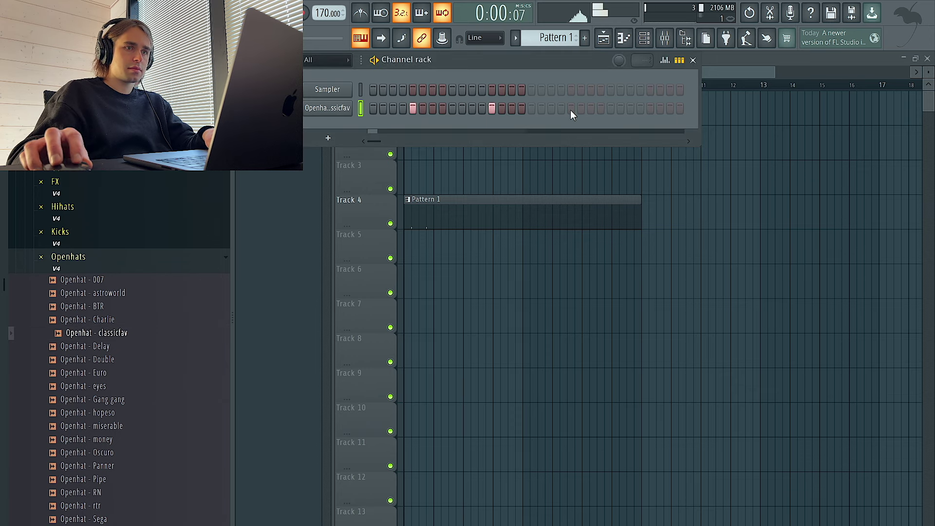
Step: Place four evenly spaced C5 open hat notes across the first two bars in the piano roll
right_click(327, 108)
left_click(334, 108)
key("space")
left_click(425, 336)
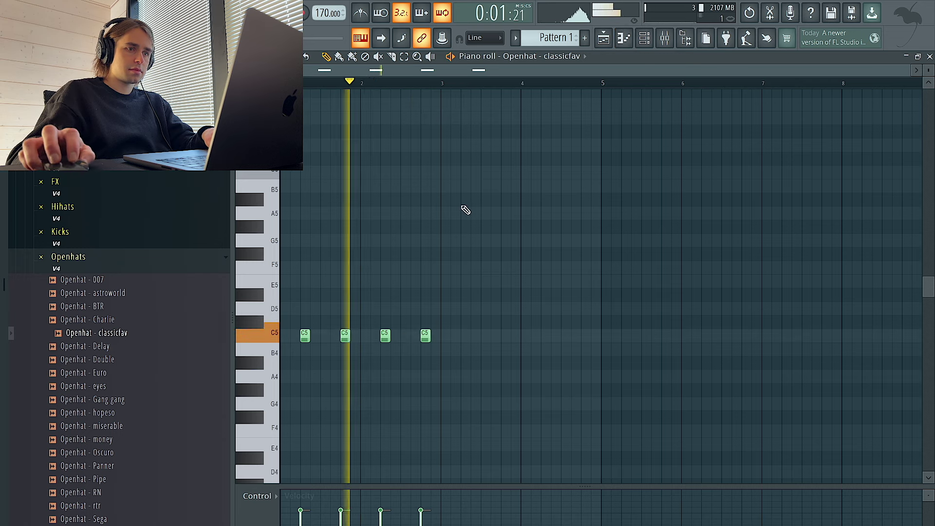
Step: Duplicate the two-bar open hat notes until they fill eight bars, and clear the selection
key("ctrl+a")
key("ctrl+b")
key("ctrl+b")
key("ctrl+b")
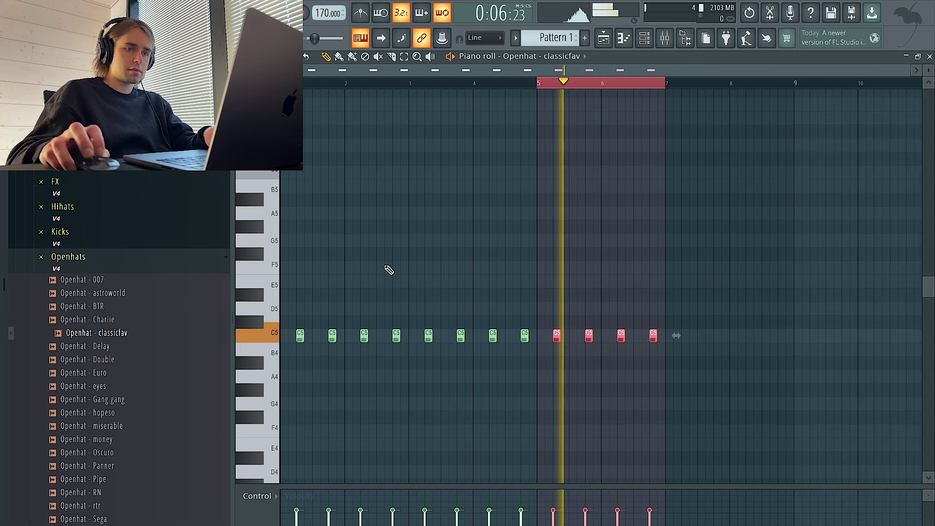
key("ctrl+d")
Step: Add Openhat - BTR as a new channel and place a hit on the first step of bar 2
left_click_drag(88, 334, 321, 134)
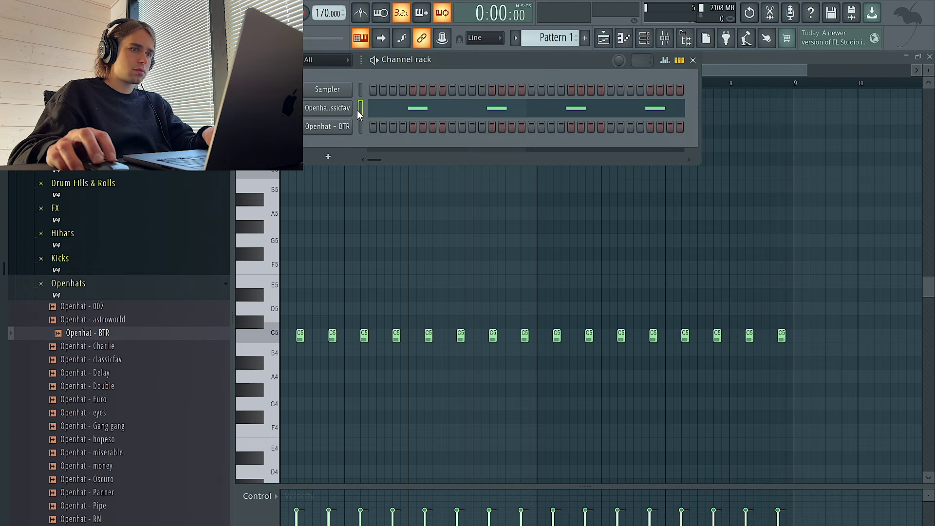
left_click(360, 126)
key("space")
key("ctrl+z")
key("space")
key("space")
left_click(532, 128)
Step: Reverse the Openhat - BTR sample in its channel settings and close them
left_click(327, 129)
key("space")
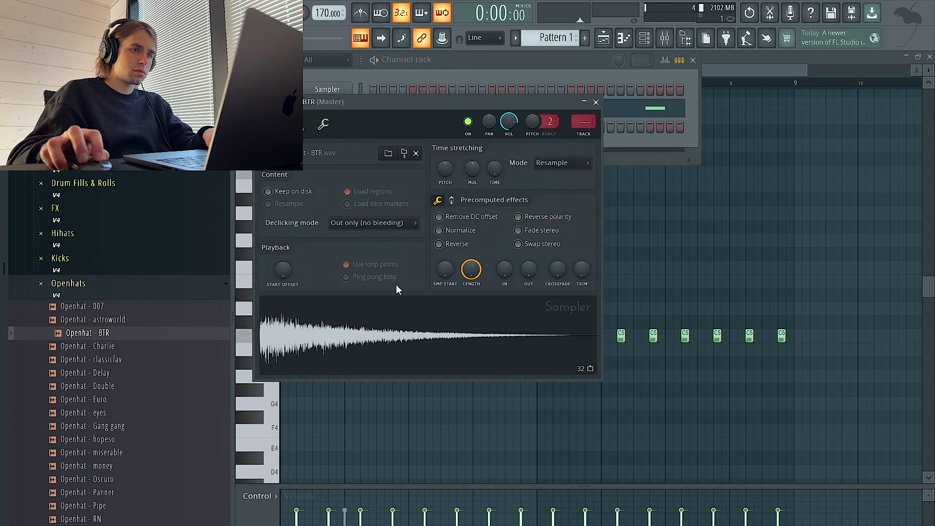
left_click(440, 244)
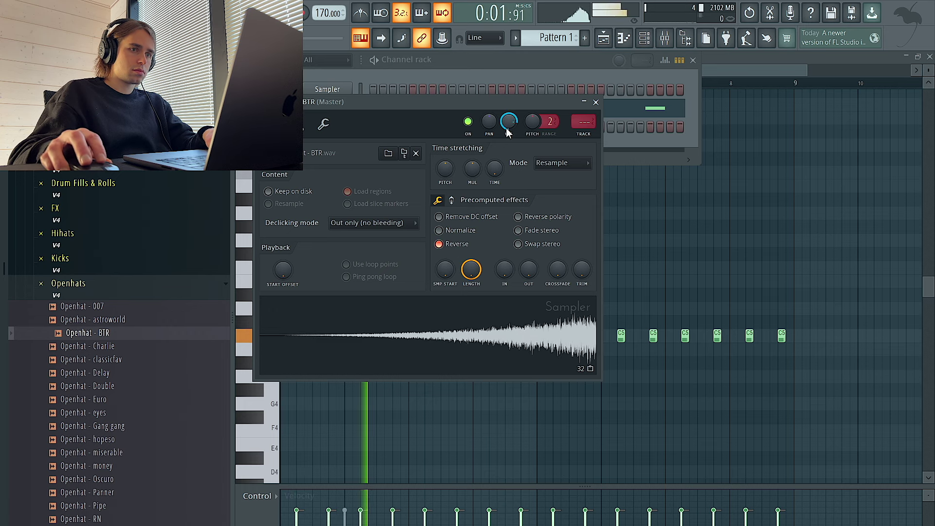
left_click(595, 101)
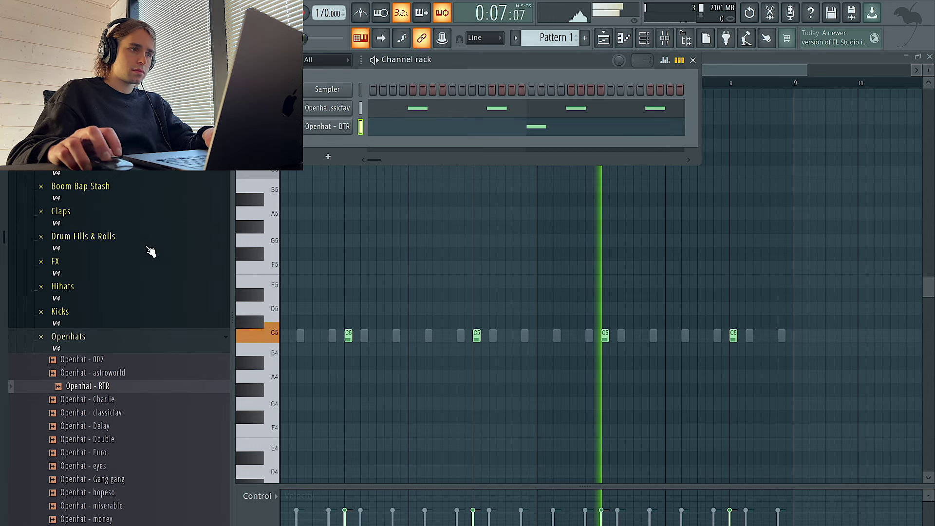
right_click(341, 116)
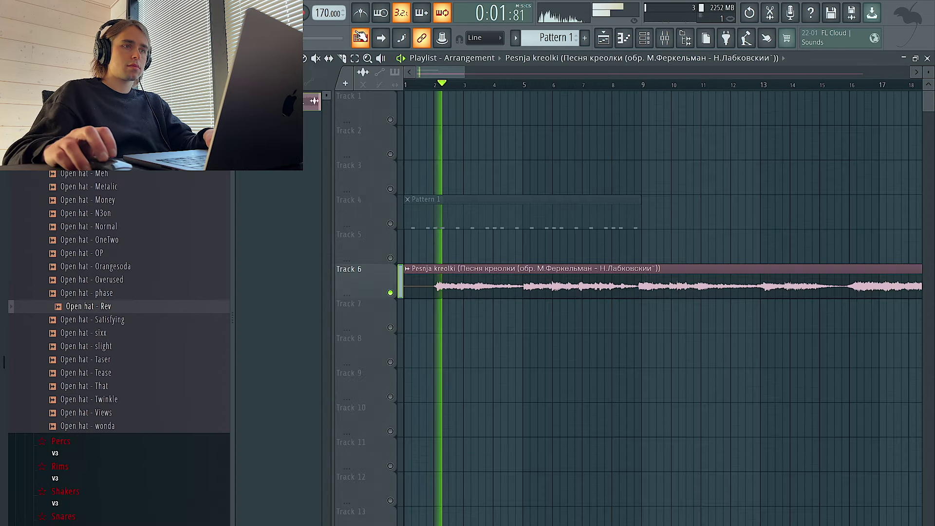
Step: Slice the Pesnja kreolki clip just before the music starts and delete the silent part in front
scroll(424, 222, "up", 4)
left_click_drag(481, 261, 481, 301)
right_click(448, 284)
scroll(492, 249, "down", 5)
Step: Listen to the song clip from bar 9, about bar 13 and bar 16
left_click(605, 85)
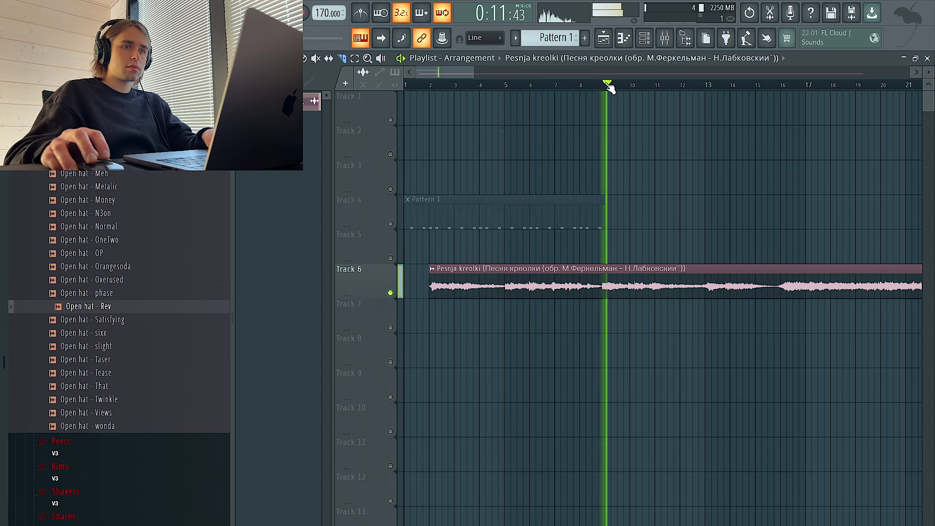
left_click(702, 87)
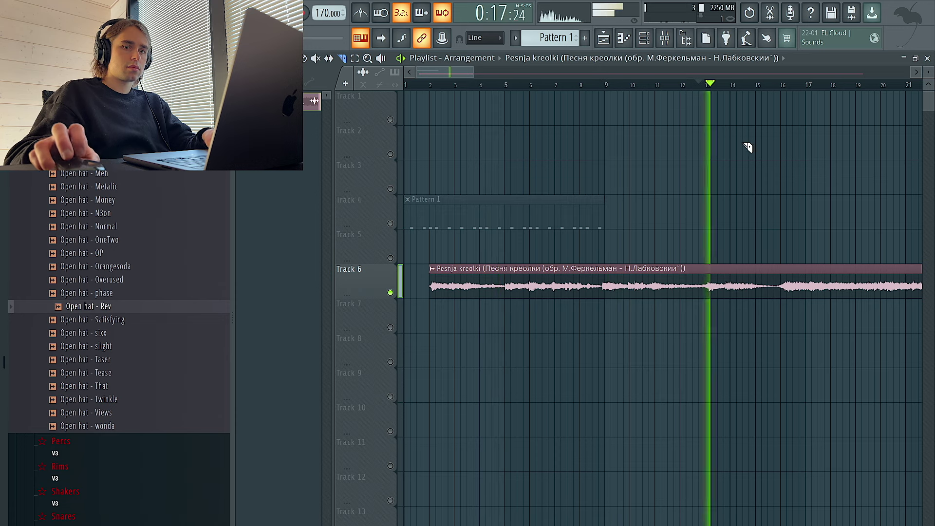
scroll(750, 151, "up", 4)
left_click(845, 85)
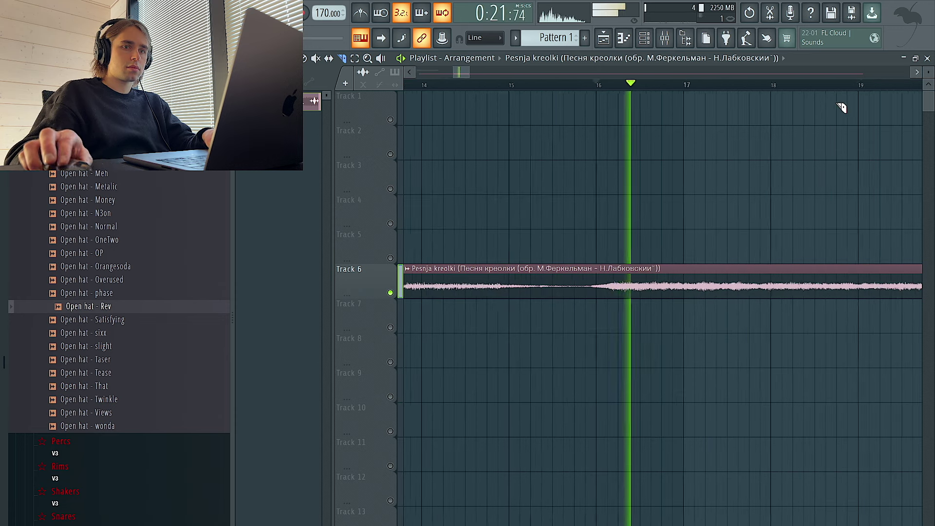
Step: Slice the song clip at bar 16, try deleting the part before it and undo the deletion
left_click_drag(516, 261, 516, 300)
left_click(464, 288, "ctrl")
key("Delete")
scroll(463, 284, "down", 4)
key("ctrl+z")
scroll(536, 300, "up", 6)
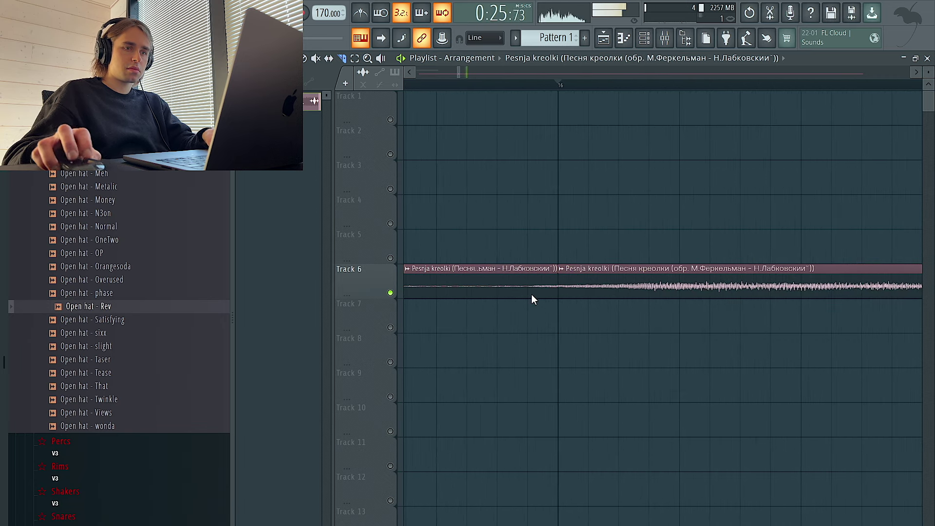
Step: Align the song passage that follows the bar 16 cut to bar 1 and play it
key("space")
scroll(494, 286, "down", 5)
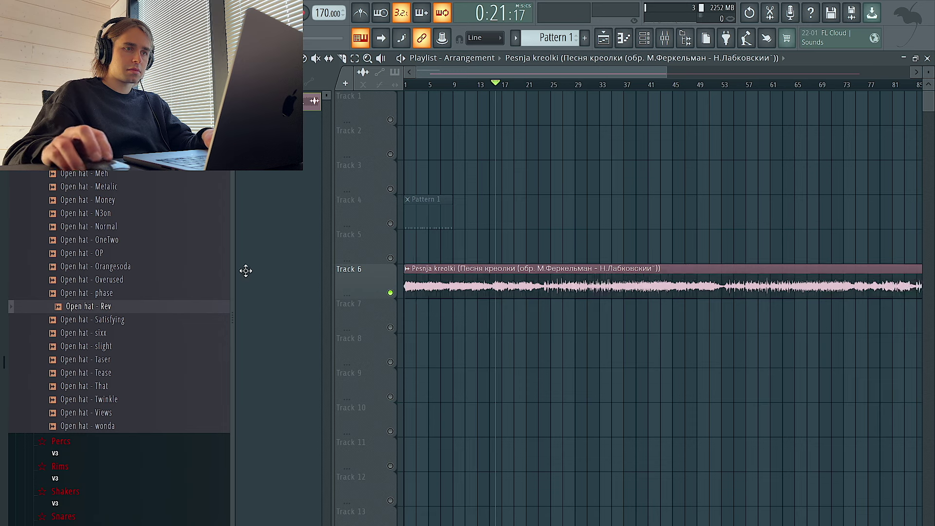
key("ctrl+z")
left_click_drag(447, 251, 432, 292)
scroll(432, 293, "up", 3)
key("space")
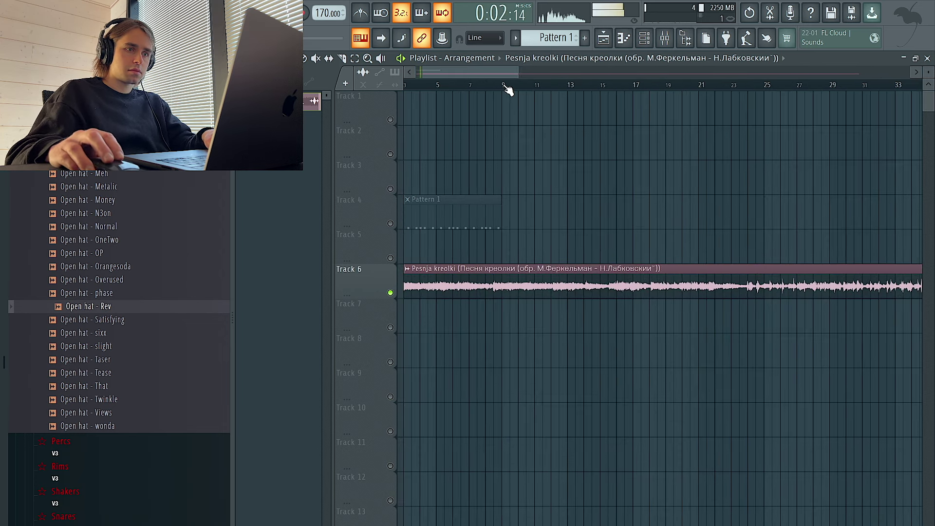
Step: Move the song clip from Track 7 to Track 6 and stretch it to end at about bar 16.4
left_click_drag(536, 85, 578, 87)
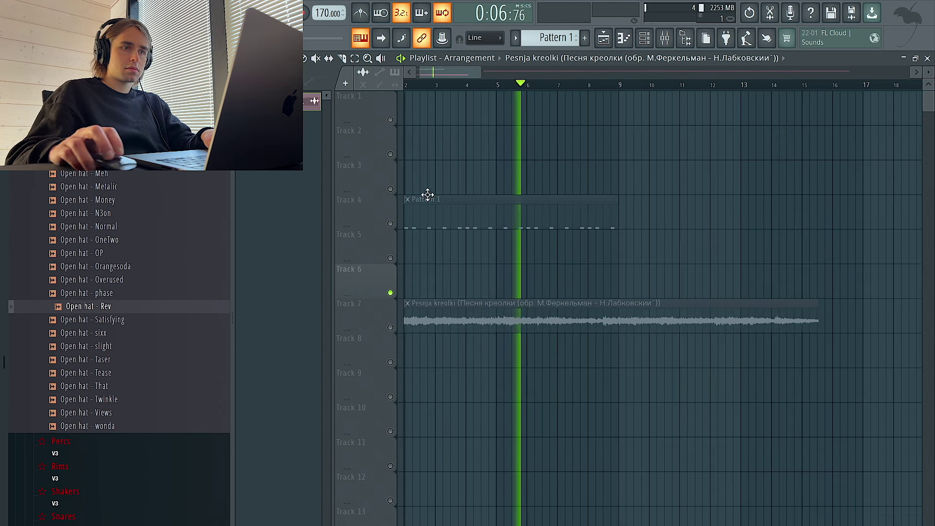
left_click_drag(463, 304, 463, 269)
scroll(532, 181, "down", 3)
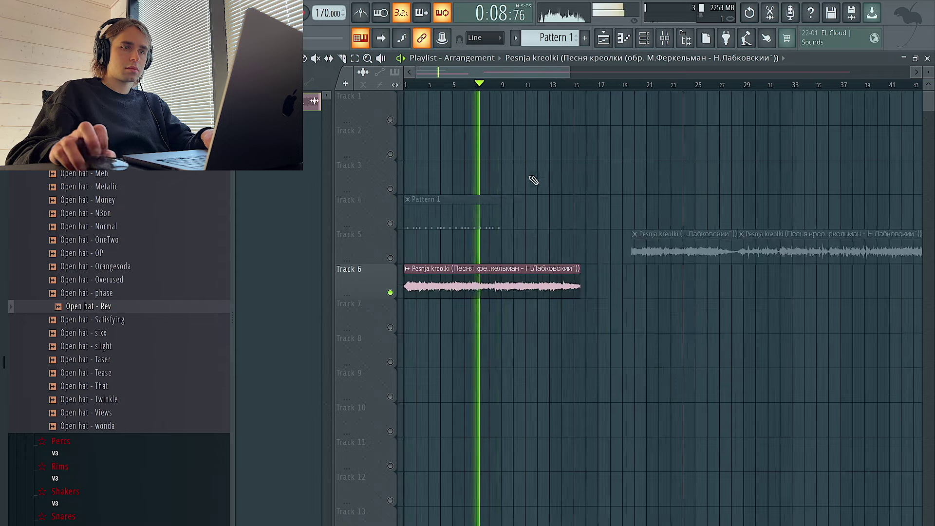
left_click_drag(581, 269, 599, 269)
scroll(556, 269, "up", 2)
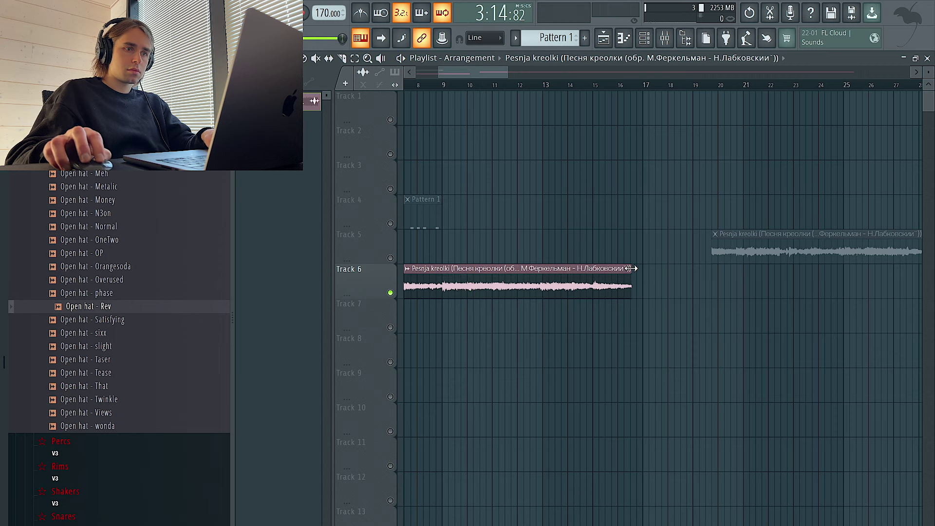
Step: Slice the Track 6 song clip at bar 9 and play the part after the cut
scroll(465, 92, "left", 1)
left_click(343, 59)
left_click(455, 298)
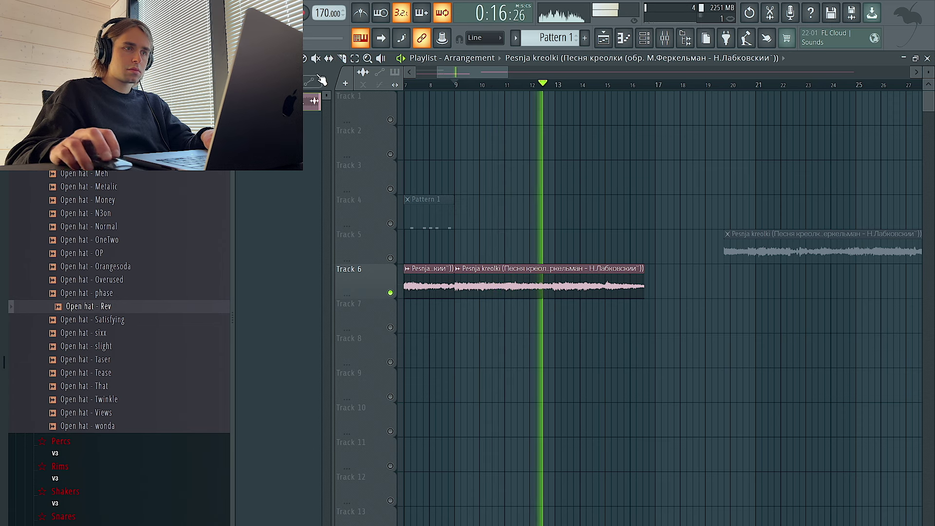
key("space")
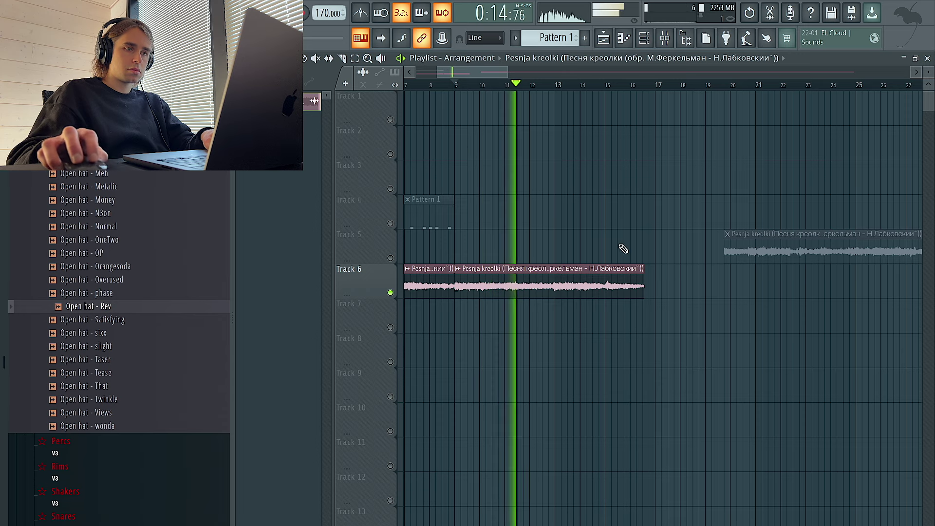
Step: Make the song clip after bar 9 unique, shortened to about two bars, and adjust its channel settings
left_click(458, 269)
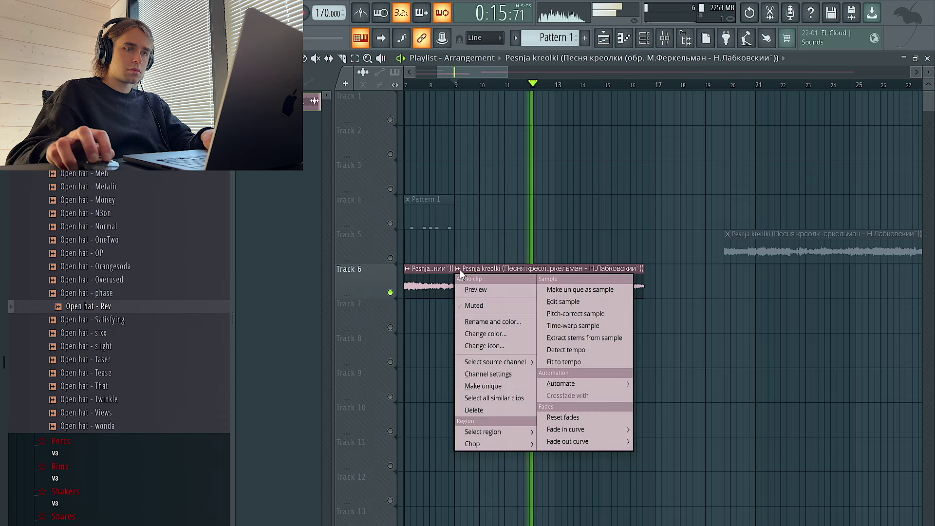
left_click(497, 390)
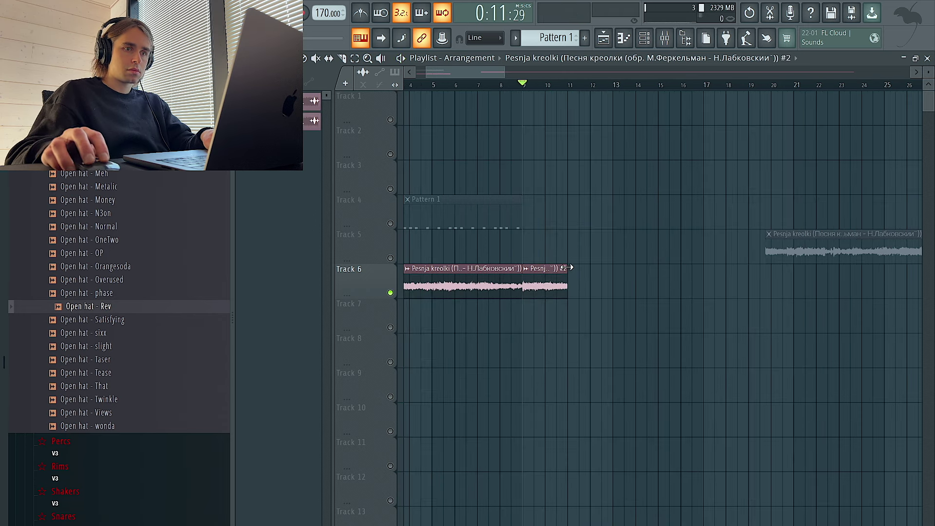
double_click(552, 285)
left_click(612, 212)
left_click(608, 233)
key("Escape")
key("space")
Step: Duplicate the two-bar unique clip twice directly after itself on Track 6
left_click(548, 285, "ctrl")
key("ctrl+b")
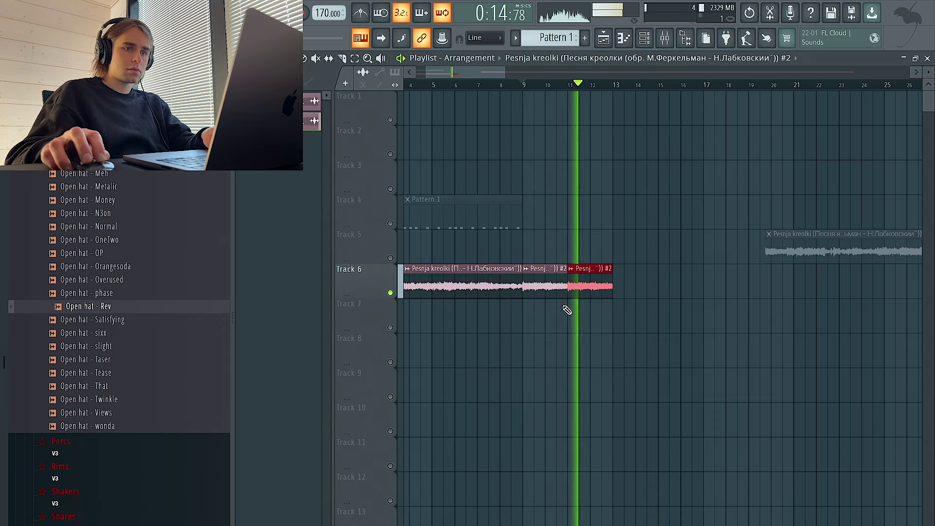
key("ctrl+b")
left_click(506, 289)
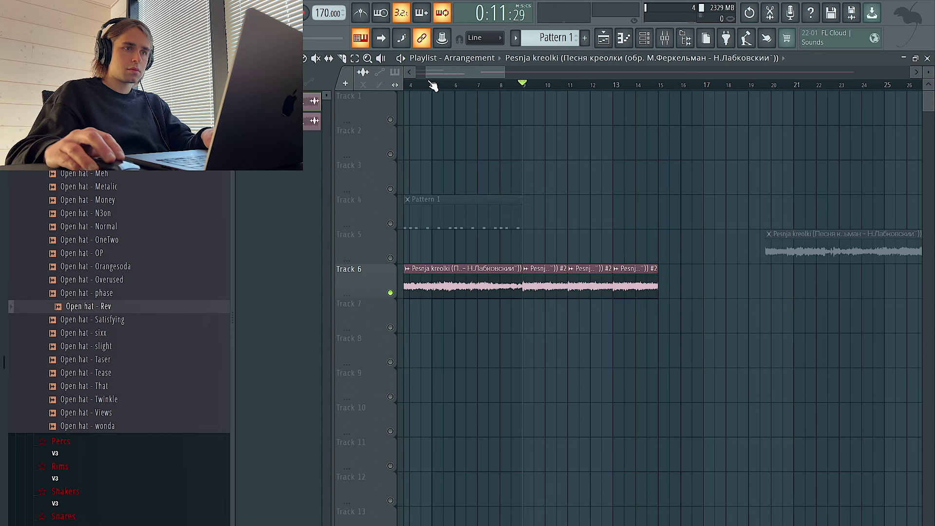
Step: Shorten the first song clip on Track 6 to end at bar 5 and adjust its channel settings
left_click(432, 84)
key("space")
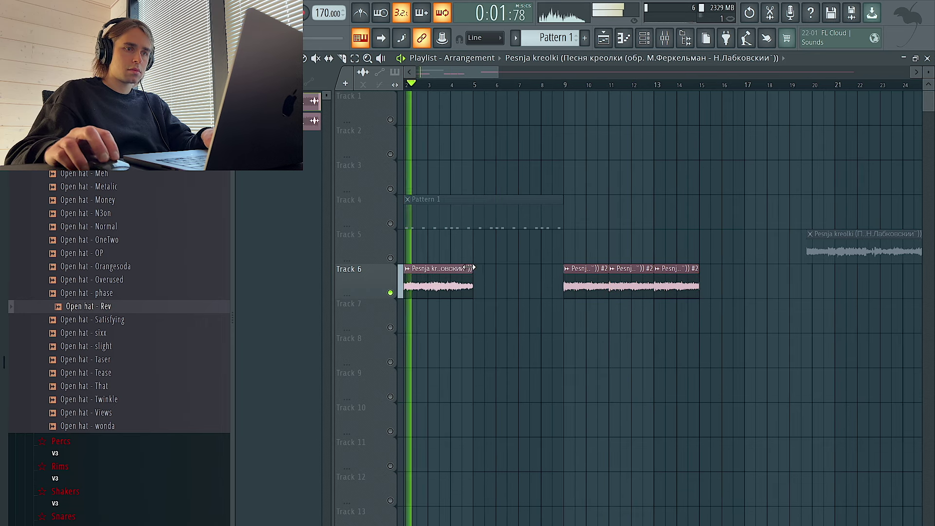
double_click(480, 270)
left_click(593, 196)
left_click(592, 210)
right_click(687, 211)
key("space")
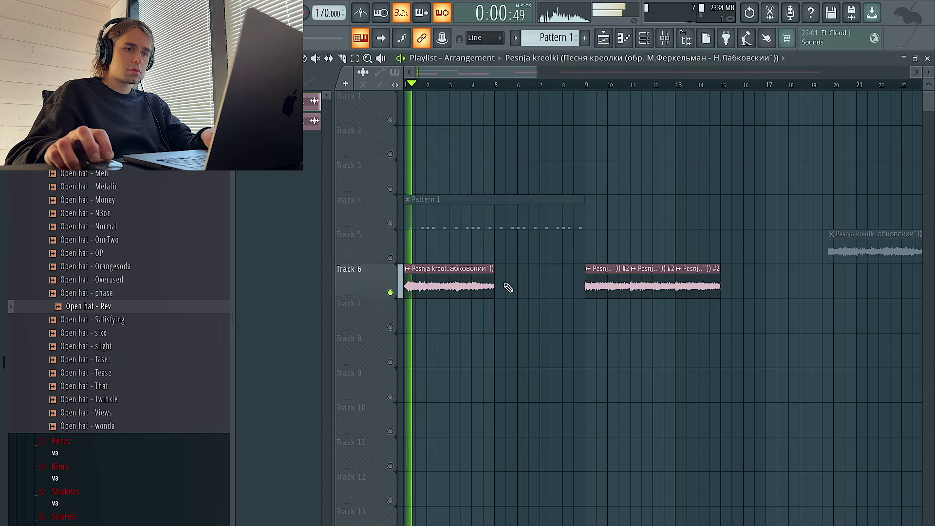
Step: Move the three unique clips from bar 9 to bar 5, directly behind the first song clip
scroll(441, 278, "up", 3)
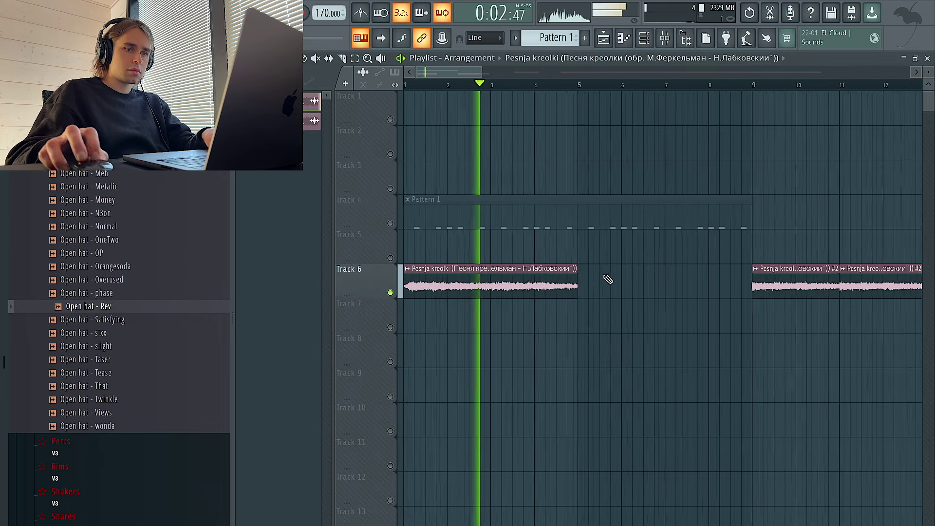
scroll(706, 292, "down", 2)
left_click_drag(722, 291, 600, 295)
left_click(603, 328, "super")
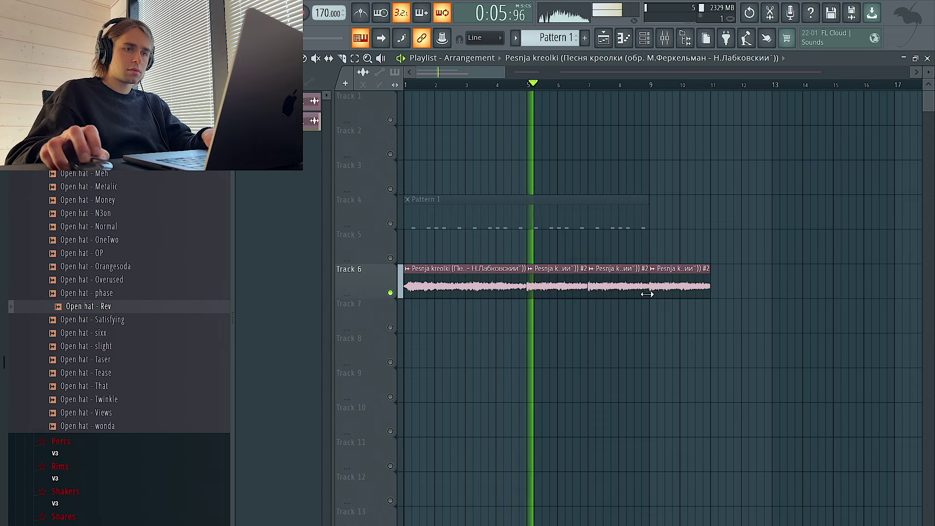
Step: Remove the extra copies of the unique clip and lengthen the remaining one to span bars 5 to 9
right_click(677, 281)
right_click(625, 290)
left_click_drag(595, 278, 581, 286)
key("super+b")
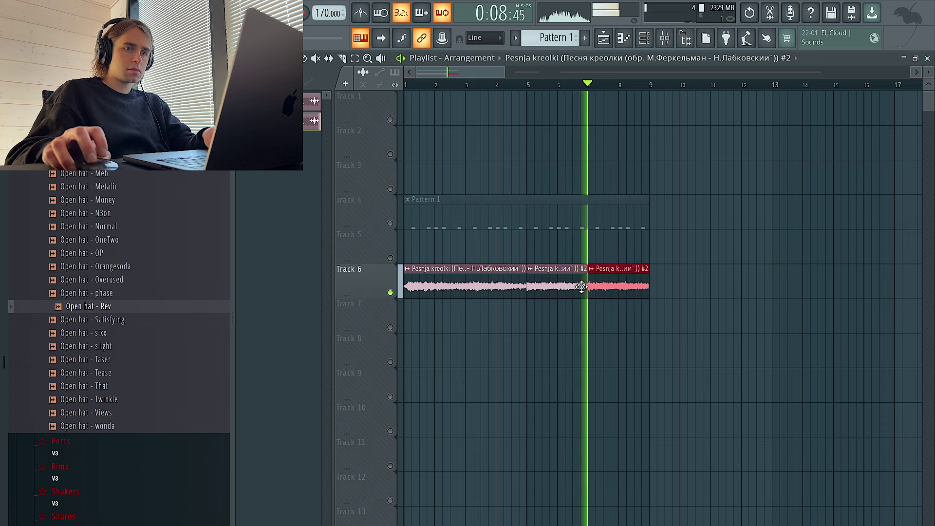
right_click(623, 284)
Step: Select both song clips on Track 6 and unmute Track 4 to hear Pattern 1 with them
left_click_drag(588, 278, 393, 294)
left_click(391, 224)
scroll(584, 271, "down", 1)
scroll(458, 292, "down", 3)
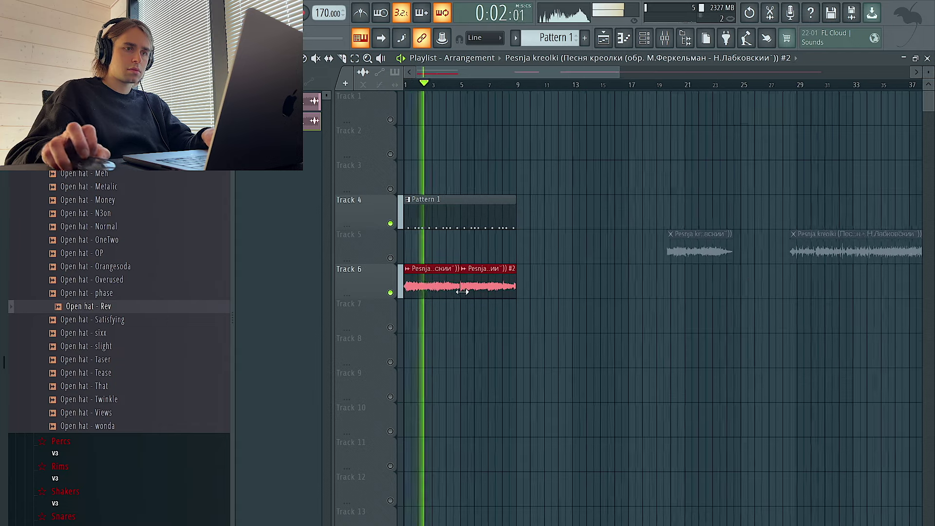
Step: Delete all Pesnja kreolki clips from Tracks 5 and 6, keeping only Pattern 1 in the playlist
scroll(690, 277, "down", 3)
key("Delete")
left_click_drag(541, 250, 675, 261)
key("Delete")
scroll(676, 271, "up", 4)
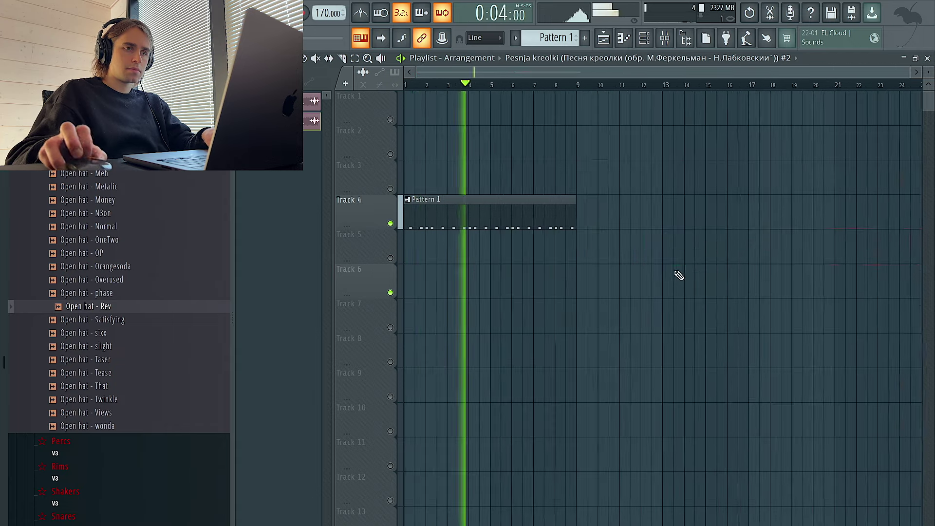
Step: Switch to the browser and rewind the Alla Baianova - Crizanteme video by five seconds
key("super+Tab")
key("Left")
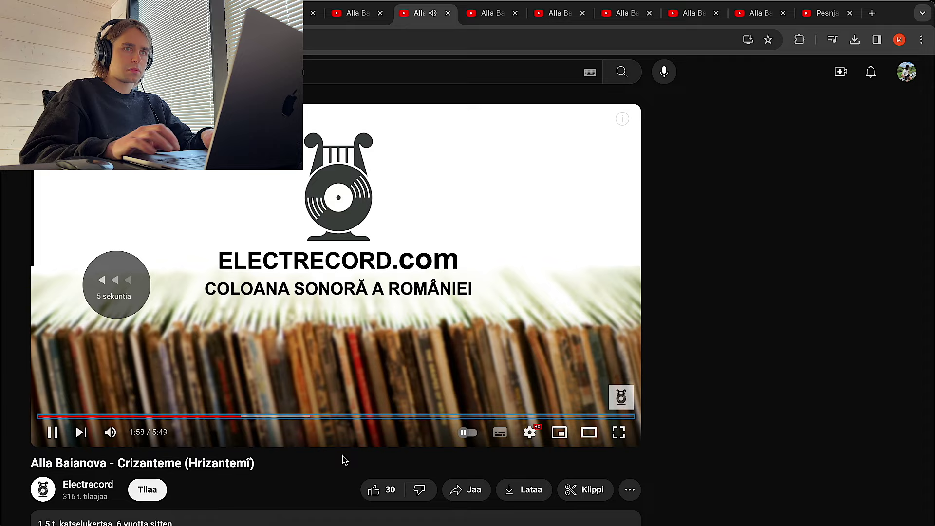
Step: Resume listening to the Crizanteme video from about the two-minute mark
left_click(244, 420)
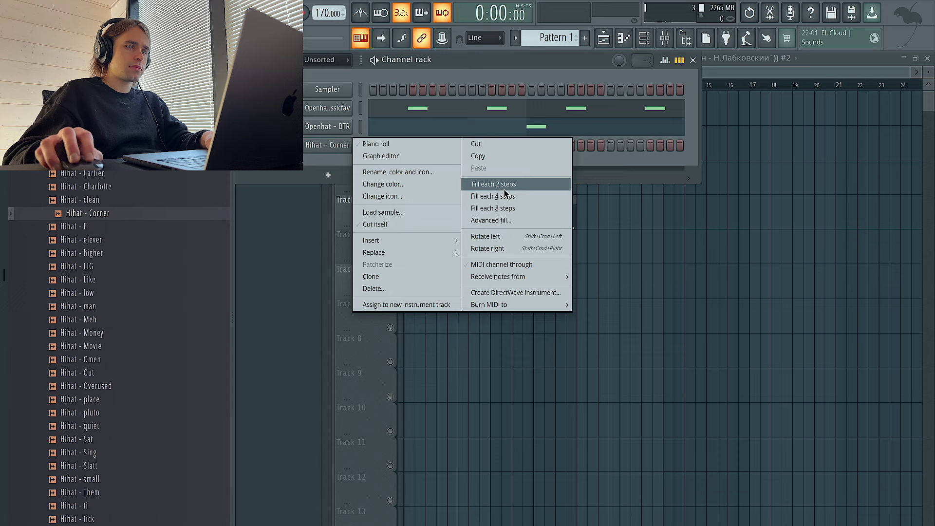
Step: Fill the hi-hat channel on every 2 steps and replace its sample with Hihat - Overused after auditioning alternatives
left_click(504, 190)
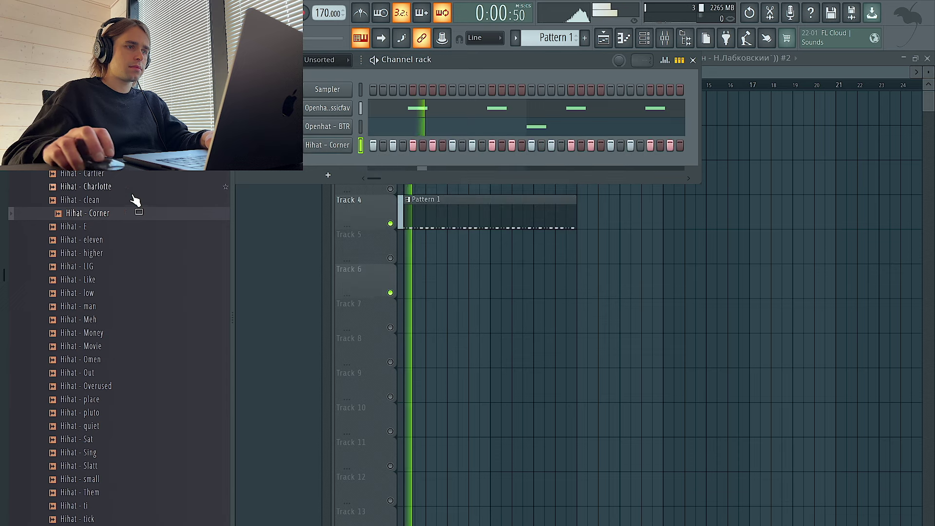
left_click(117, 187)
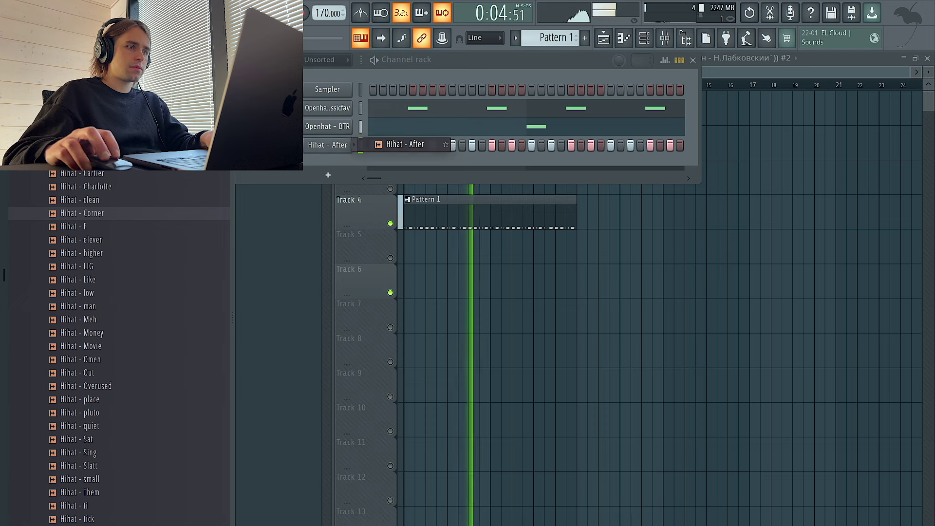
left_click(136, 310)
left_click(139, 359)
left_click(142, 386)
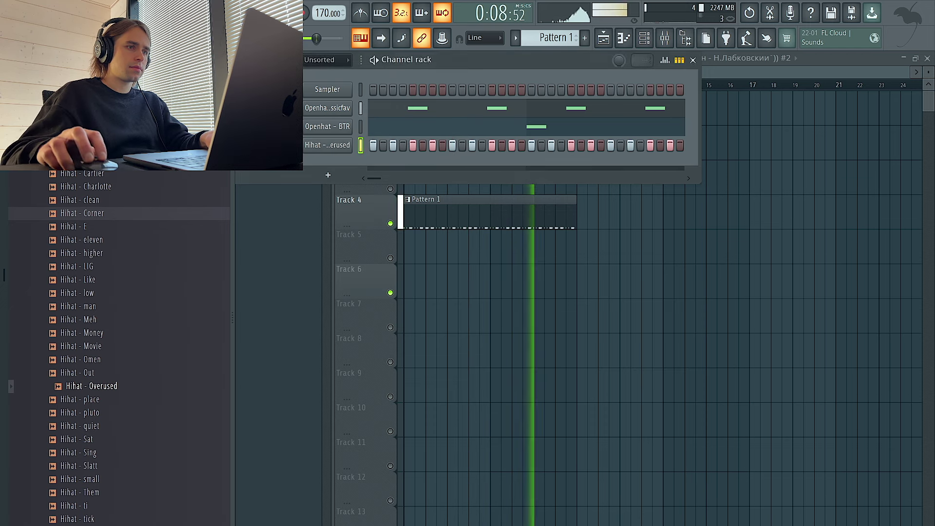
Step: Audition the Crizanteme clip on Track 3 from the start through about bar 39 for a usable section
key("F6")
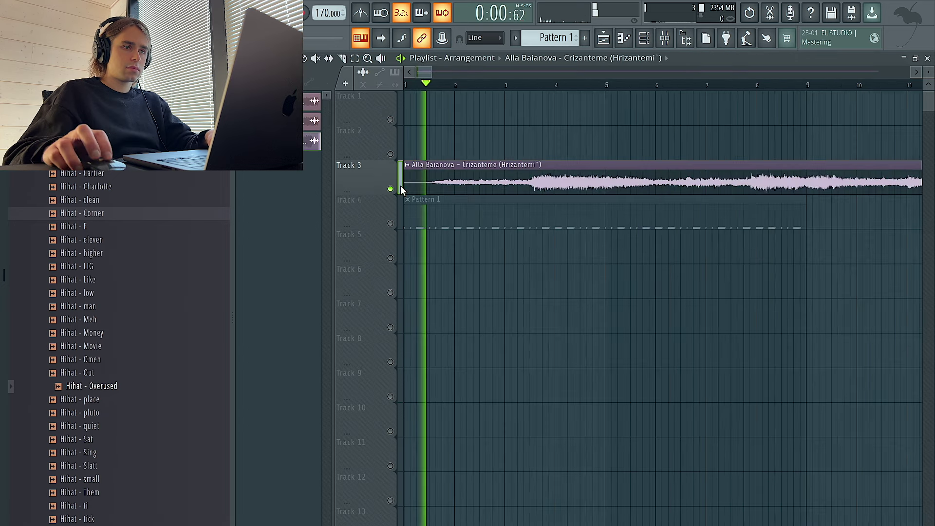
scroll(402, 187, "down", 2)
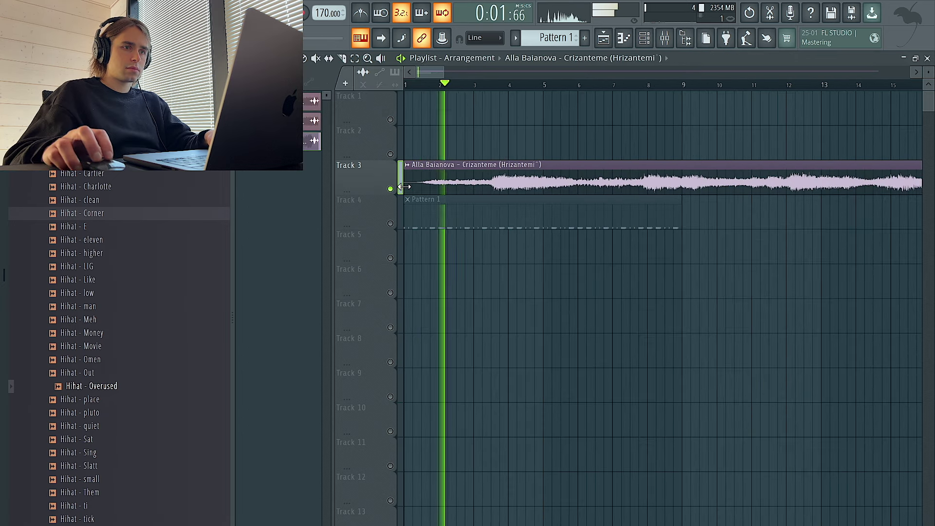
scroll(402, 187, "down", 3)
scroll(415, 187, "up", 3)
scroll(441, 190, "down", 4)
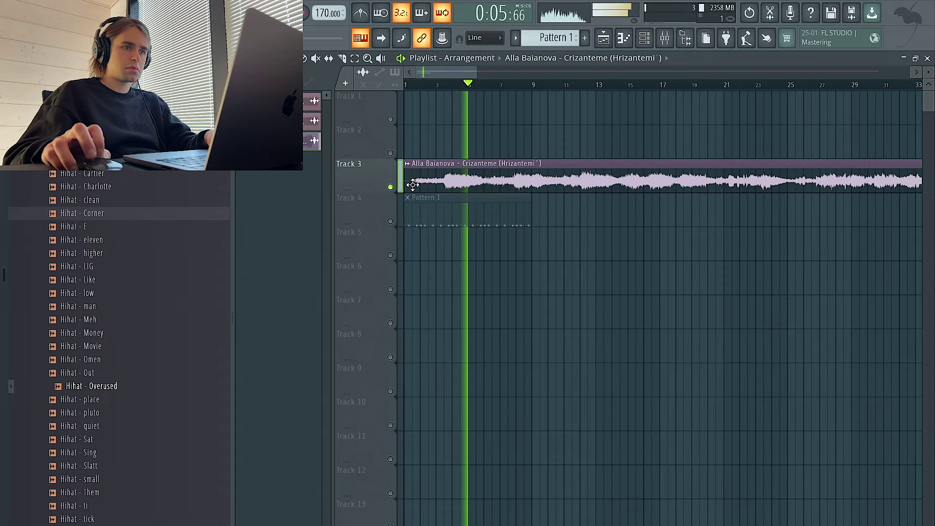
scroll(413, 184, "up", 2)
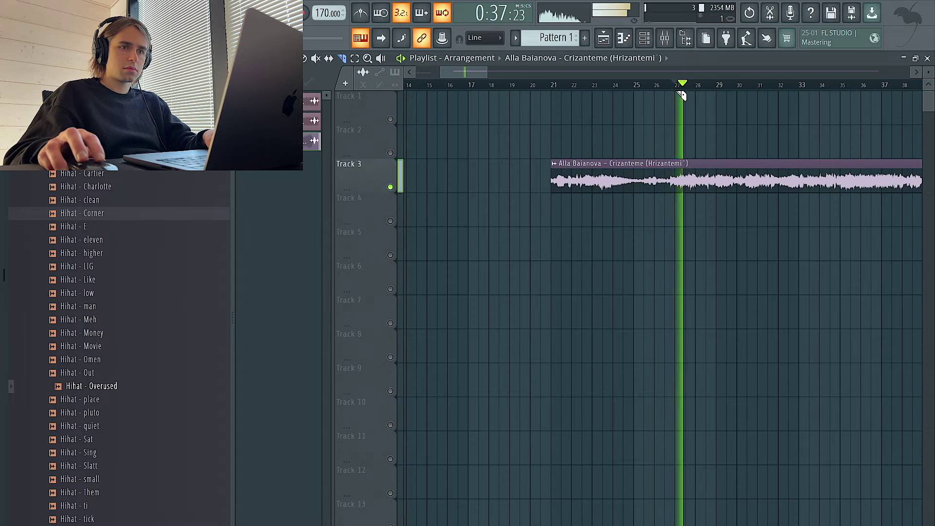
scroll(633, 95, "right", 3)
left_click(650, 92)
left_click(746, 93)
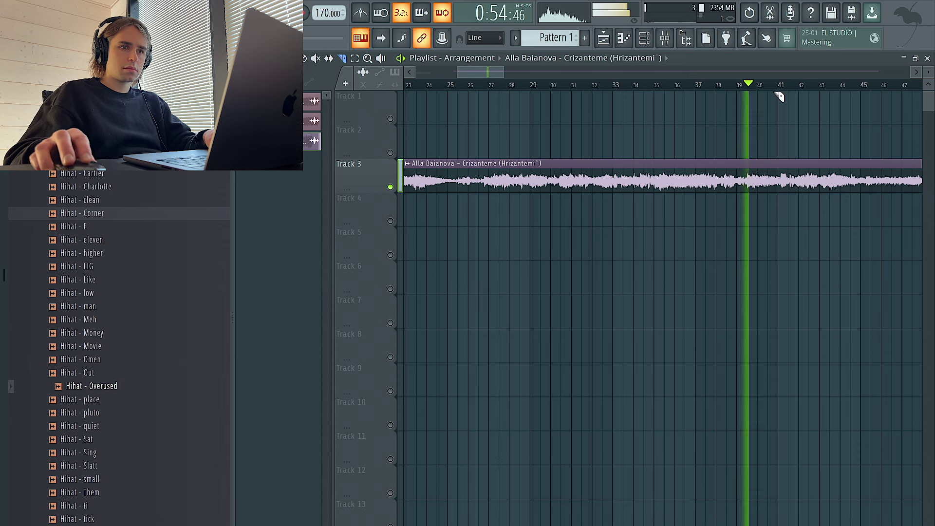
scroll(779, 96, "right", 3)
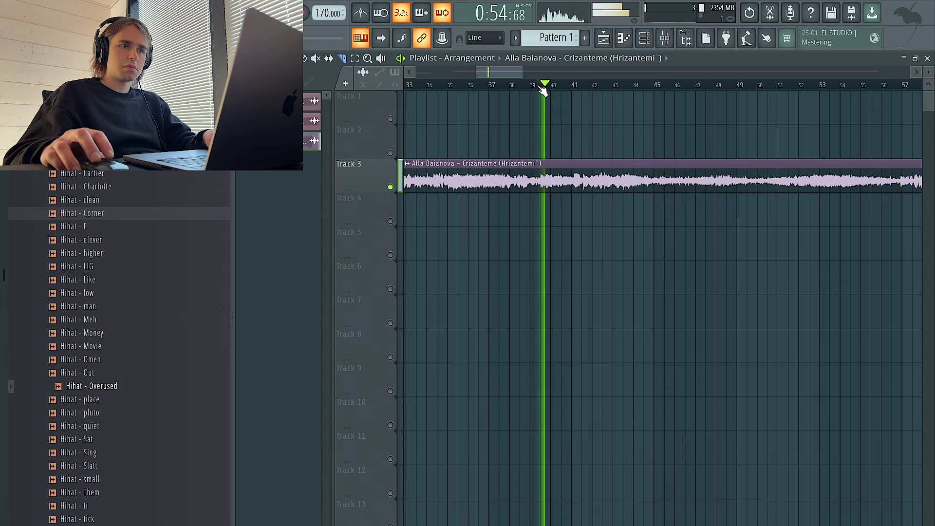
Step: Replay the Crizanteme clip around bar 39 and slice it about midway through that bar
scroll(543, 92, "up", 3)
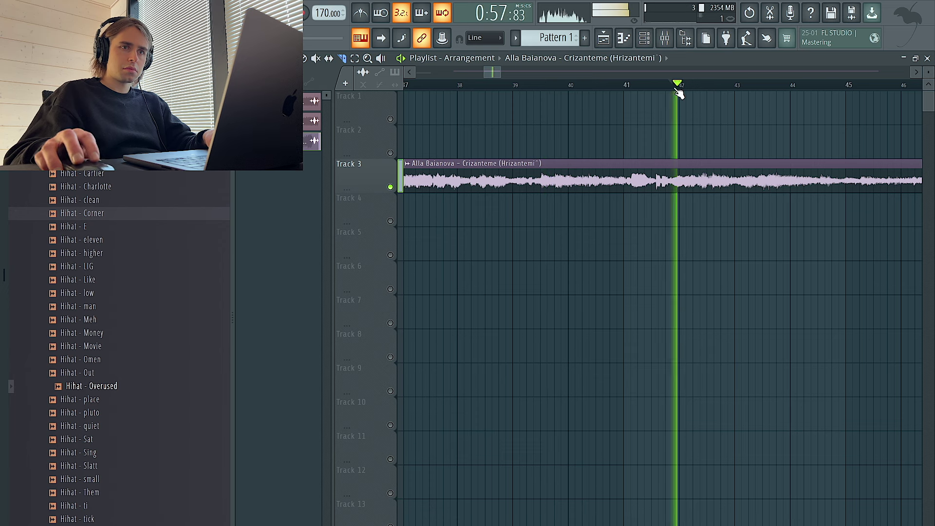
left_click(545, 88)
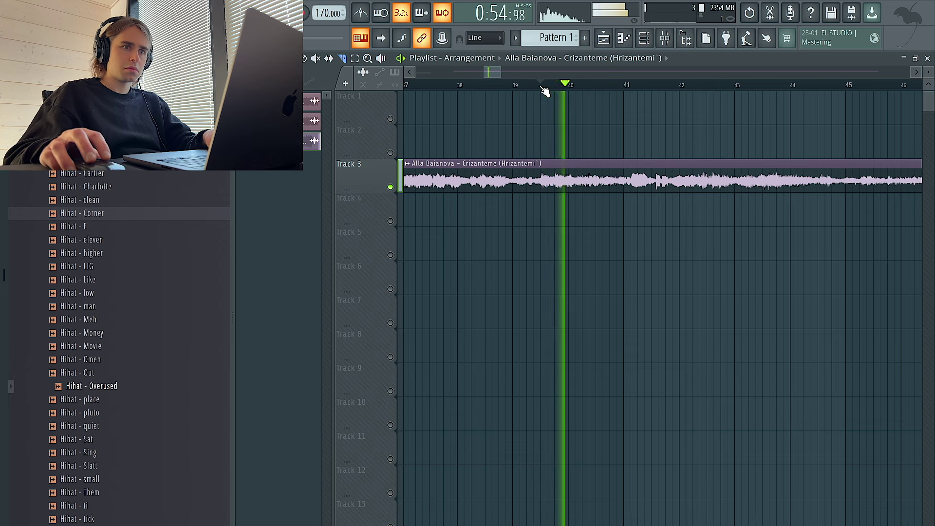
left_click(545, 88)
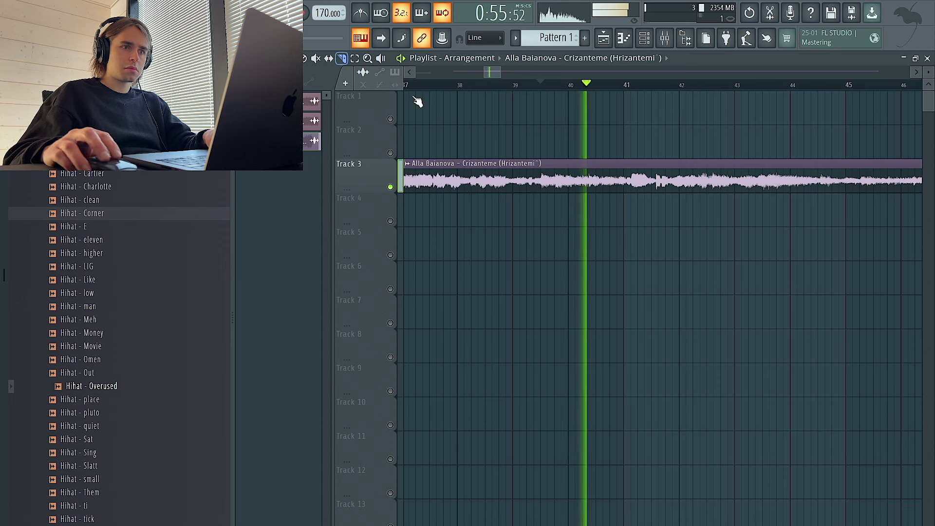
key("space")
left_click(545, 188)
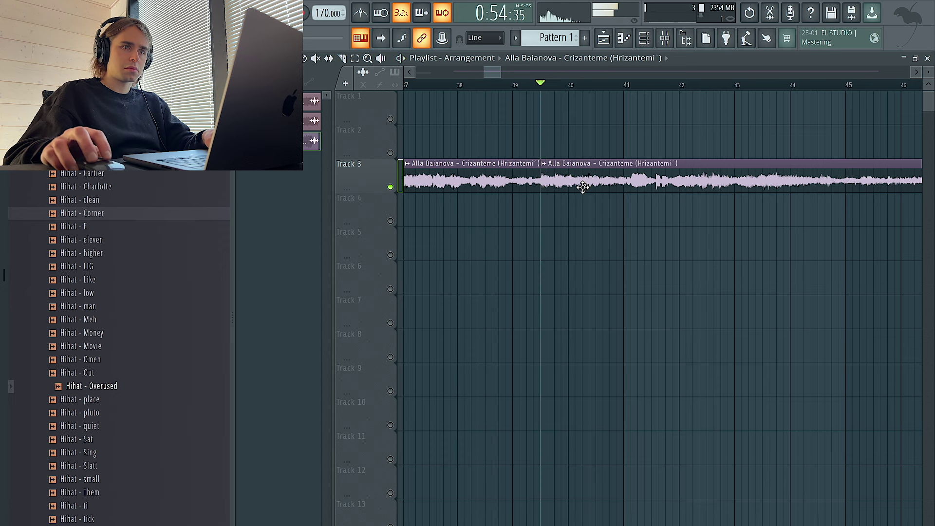
Step: Move the second part of the sliced clip to bar 41 on Track 4 and solo that track
left_click_drag(569, 193, 673, 227)
left_click(391, 222)
scroll(613, 136, "right", 1)
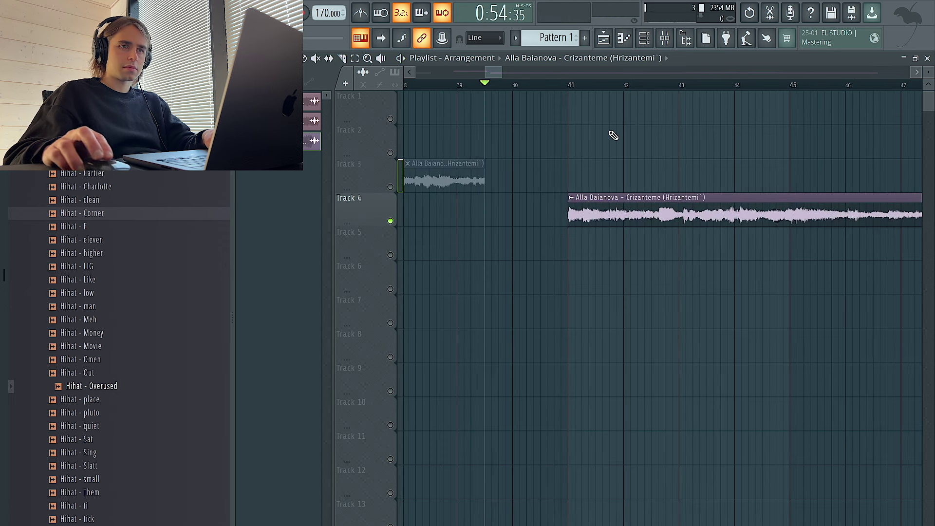
Step: Play the Track 4 clip from bar 41 and slice it slightly before bar 42
key("space")
left_click(343, 59)
scroll(618, 199, "up", 3)
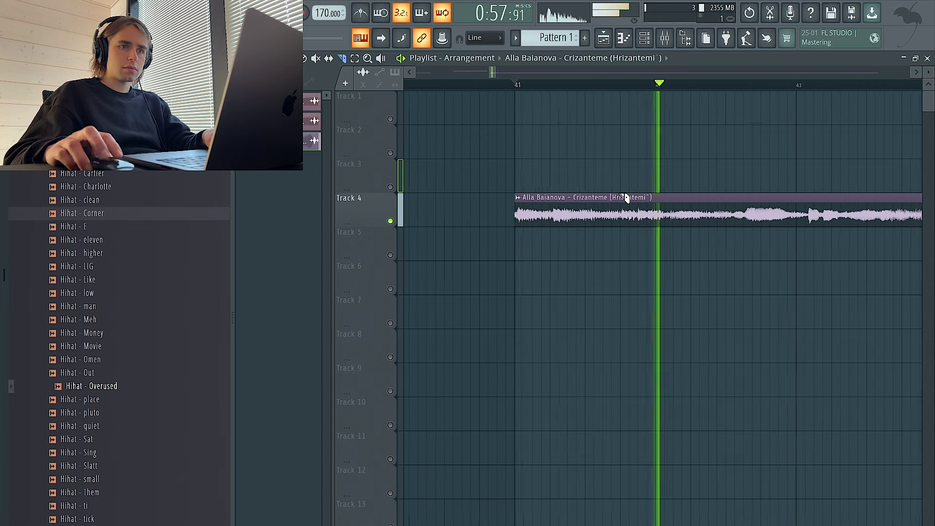
key("space")
key("space")
left_click(633, 225)
key("space")
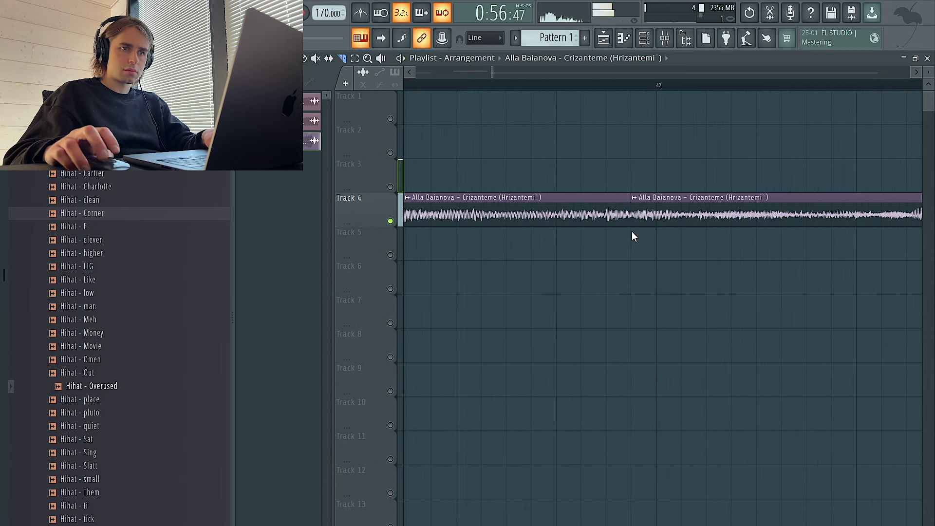
Step: Move the remainder of the Track 4 clip about two bars later, to just before bar 44
scroll(632, 241, "down", 3)
key("space")
left_click_drag(669, 202, 786, 203)
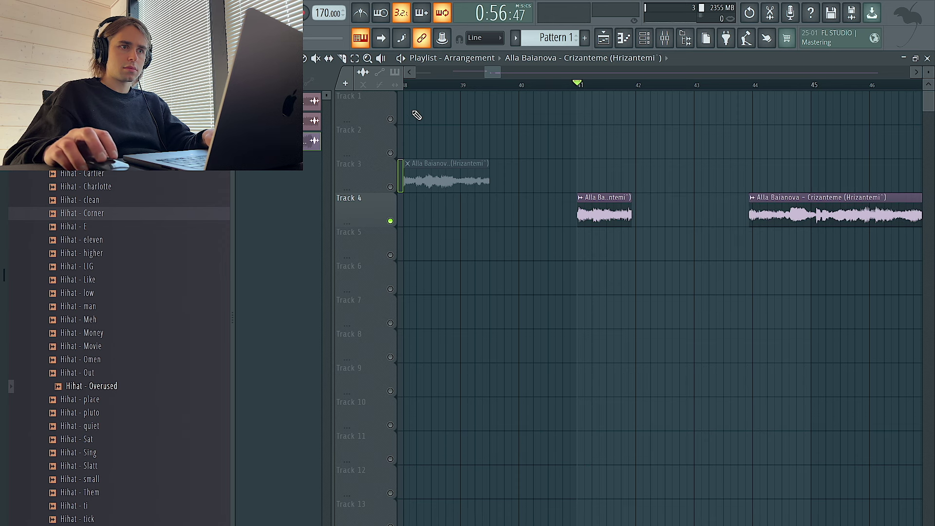
Step: Extend the short slice to end at bar 42, test it with a duplicate after it, and delete the duplicate
scroll(634, 201, "up", 3)
left_click(633, 201)
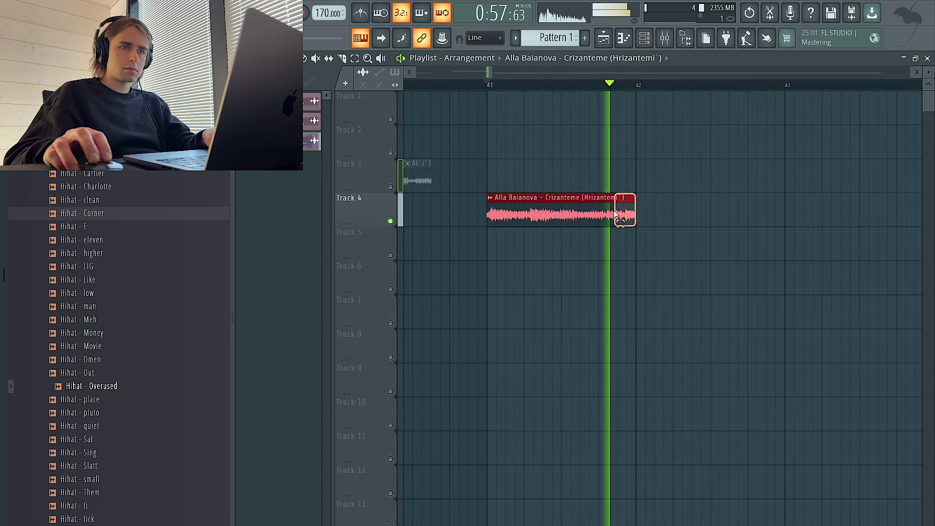
key("ctrl+b")
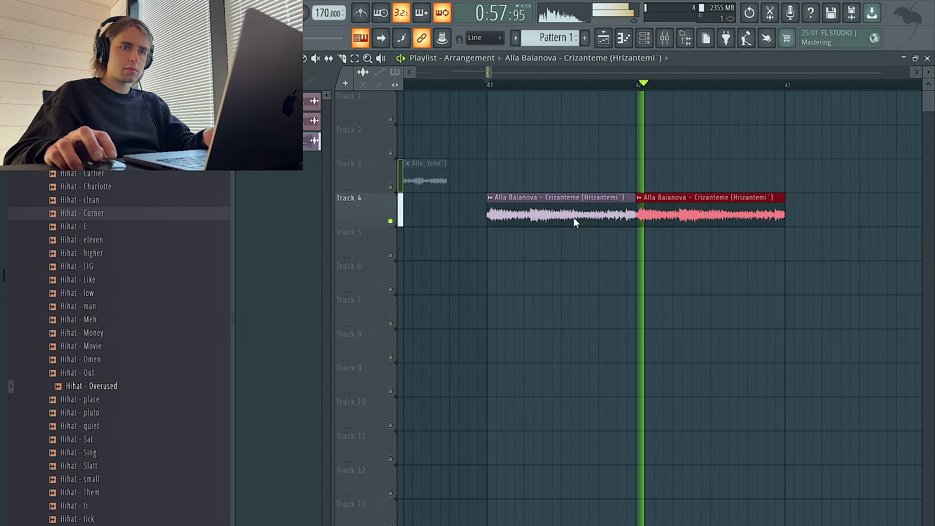
scroll(580, 216, "down", 3)
key("space")
right_click(615, 219)
key("space")
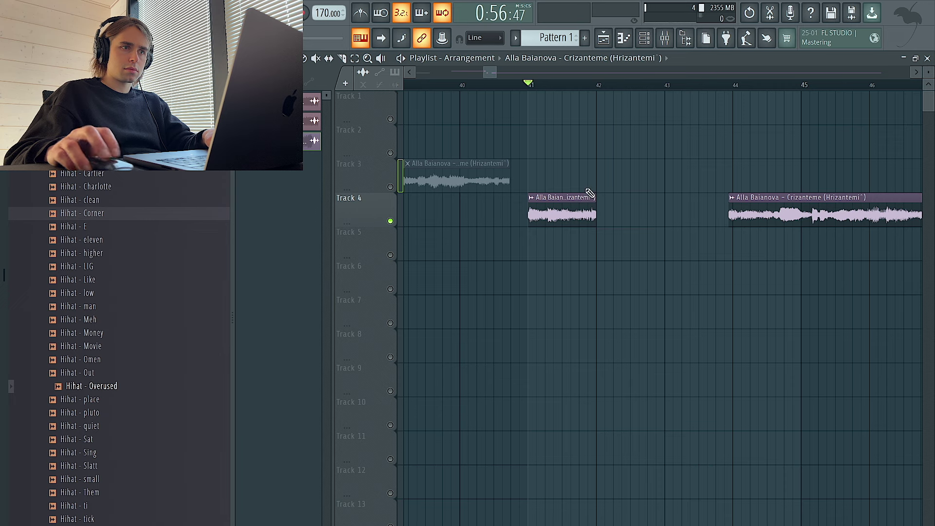
Step: Try looping the short slice again with a duplicate at bar 42, then remove the duplicate
scroll(585, 198, "up", 3)
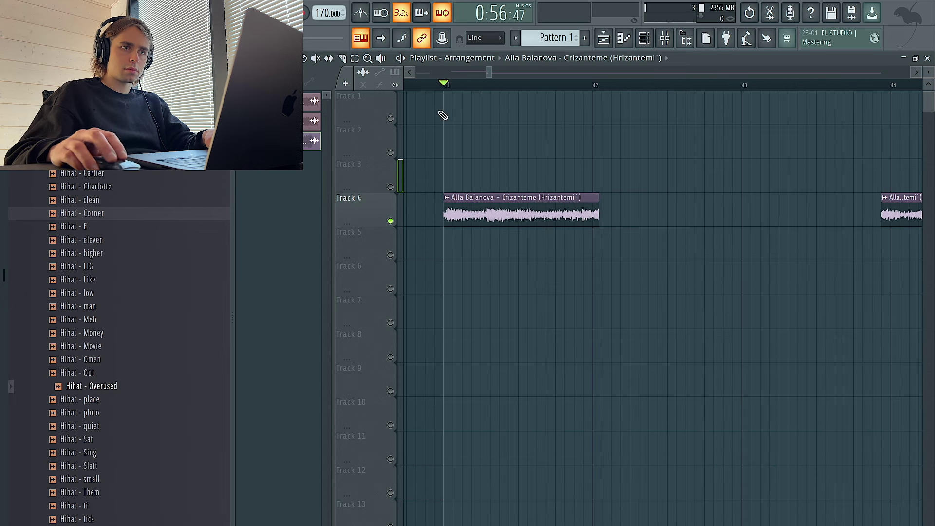
key("space")
left_click(559, 217)
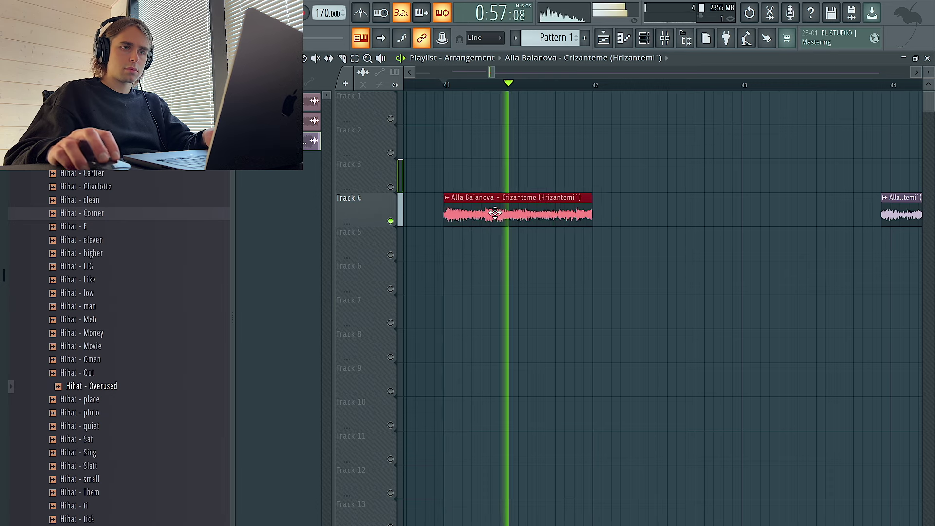
key("ctrl+b")
right_click(609, 224)
key("space")
Step: Duplicate the short Track 4 slice so a second copy fills bar 42
scroll(599, 210, "up", 3)
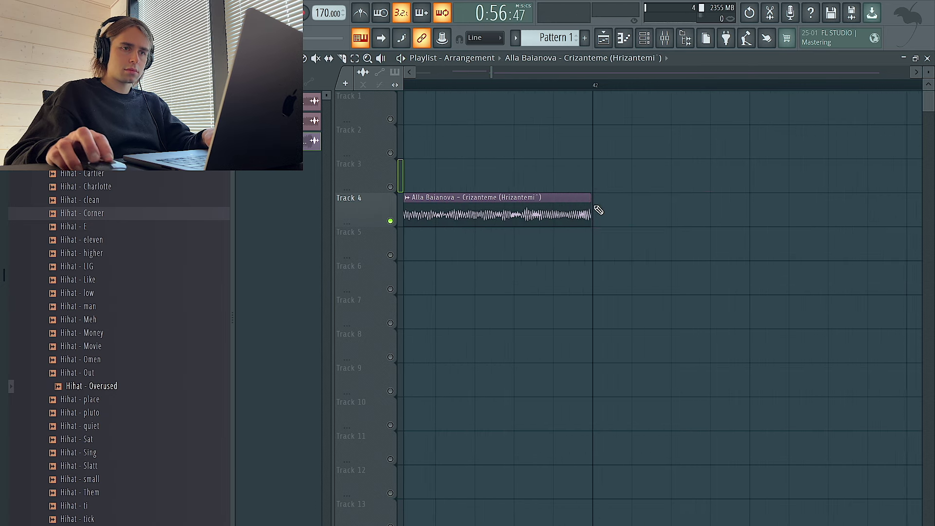
key("space")
left_click(487, 214)
key("ctrl+b")
key("space")
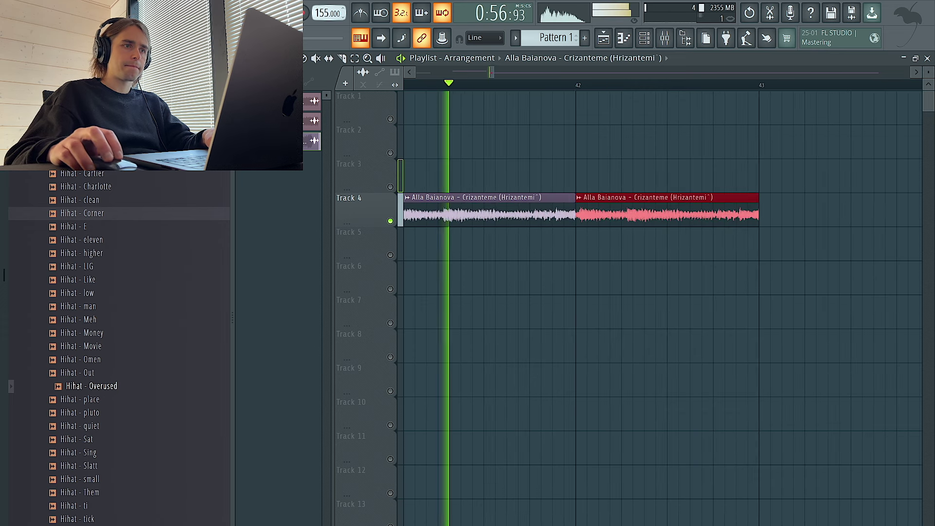
Step: Try moving the remaining clip farther along Track 4 and duplicating the two slices over bars 43 and 44
scroll(544, 110, "down", 1)
scroll(545, 111, "down", 4)
key("space")
scroll(555, 185, "right", 3)
key("space")
left_click_drag(556, 196, 814, 201)
scroll(609, 198, "down", 2)
left_click_drag(607, 199, 453, 224)
key("ctrl+b")
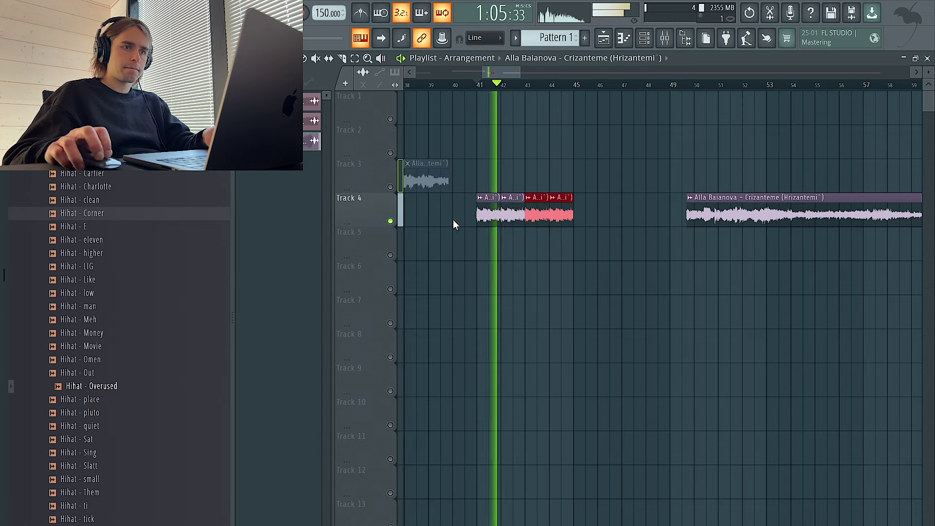
Step: Place the remaining Crizanteme clip at bar 43, directly after the two short slices
scroll(497, 200, "up", 3)
scroll(502, 200, "down", 4)
left_click_drag(708, 217, 605, 216)
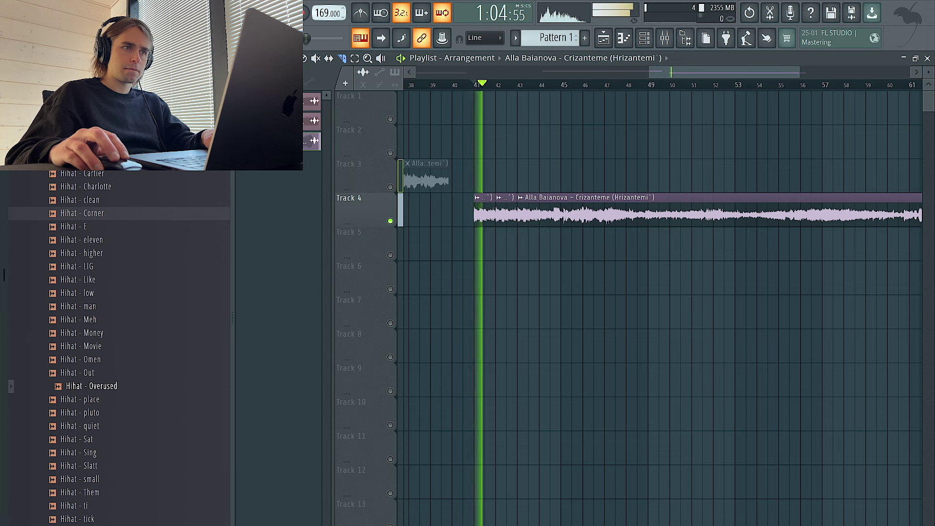
Step: Audition the remaining clip at several points between bars 43 and 56 for the next slice point
scroll(501, 156, "down", 2)
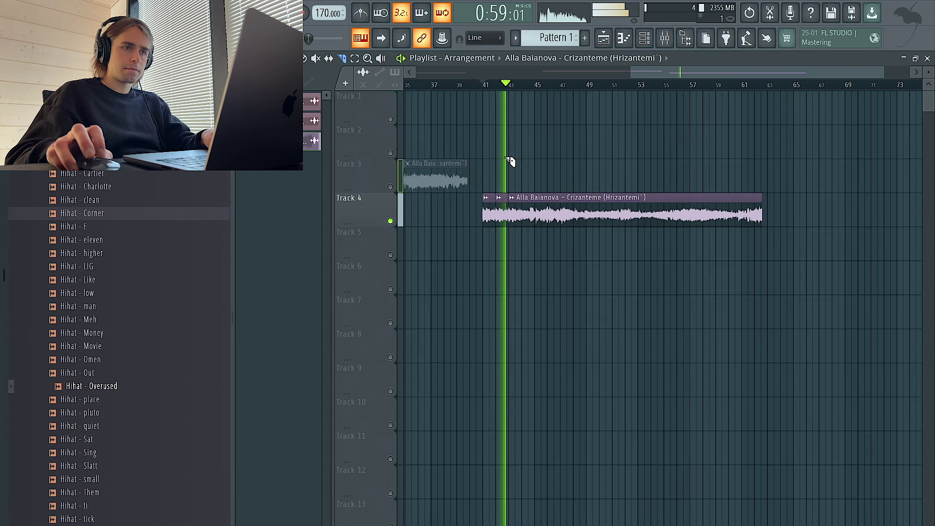
left_click(568, 86)
left_click(603, 88)
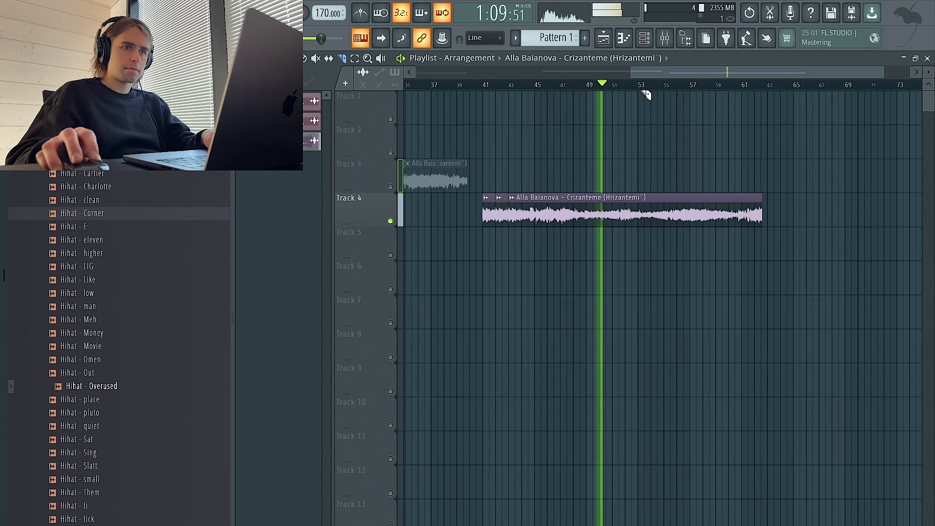
scroll(576, 186, "up", 5)
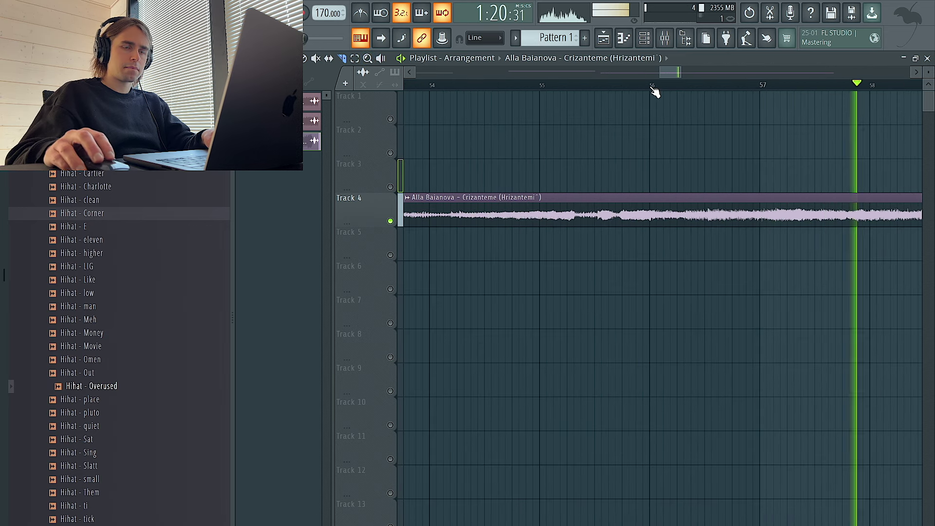
left_click(653, 88)
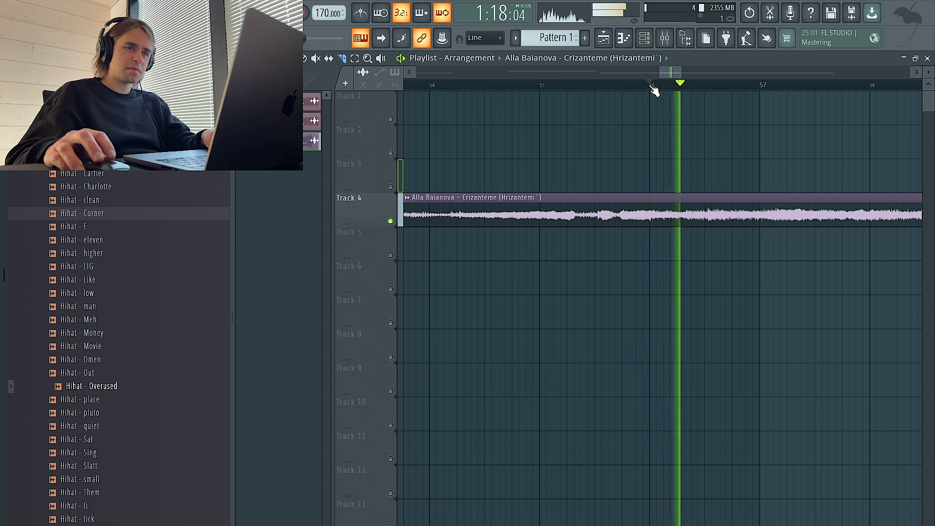
Step: Slice the Track 4 clip about a third into bar 56 and move its remainder to start at bar 57
scroll(667, 175, "right", 1)
left_click(635, 223)
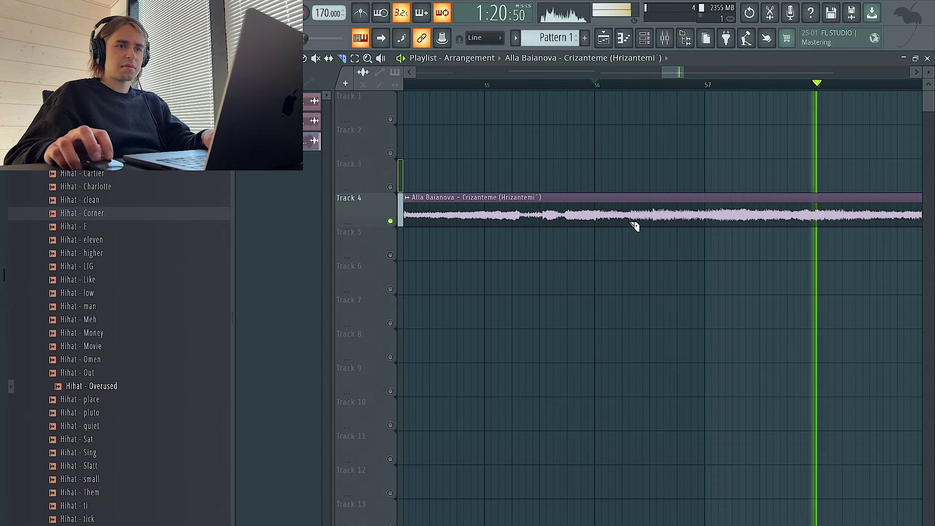
left_click(634, 92)
scroll(635, 103, "right", 2)
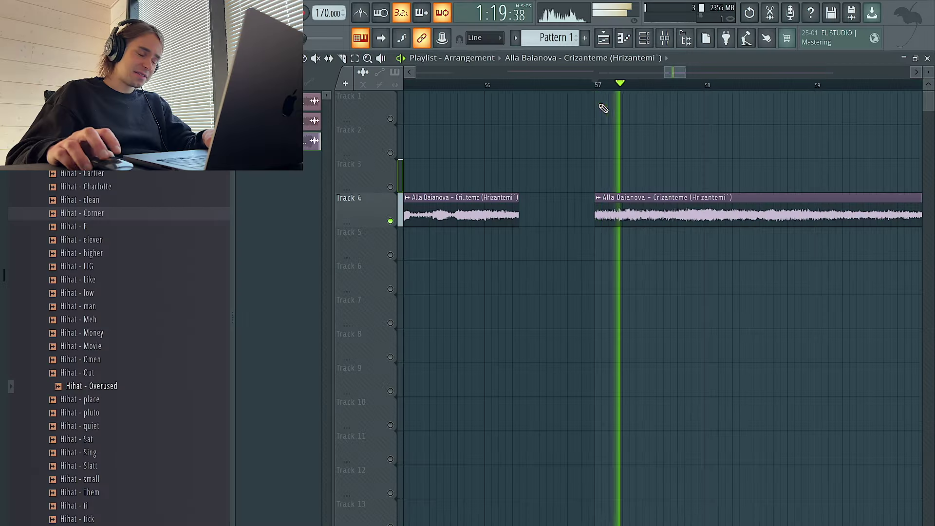
Step: Audition the remaining Track 4 clip from bar 57 onward and slice it about halfway through bar 62
scroll(621, 132, "right", 2)
scroll(644, 140, "right", 2)
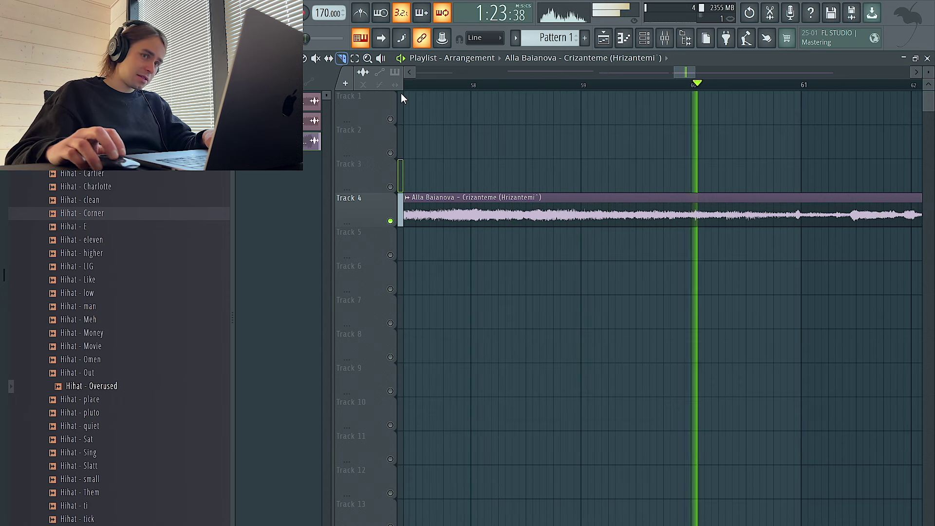
left_click(705, 88)
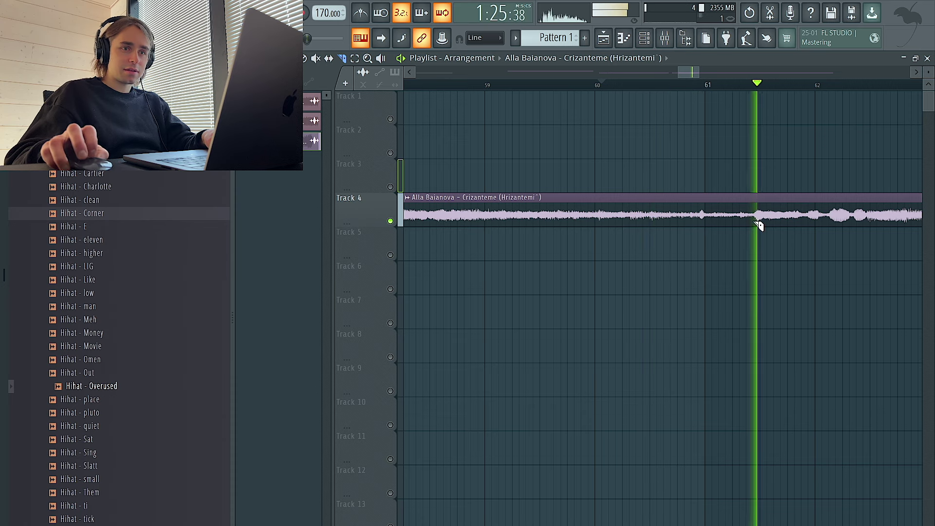
scroll(756, 218, "down", 3)
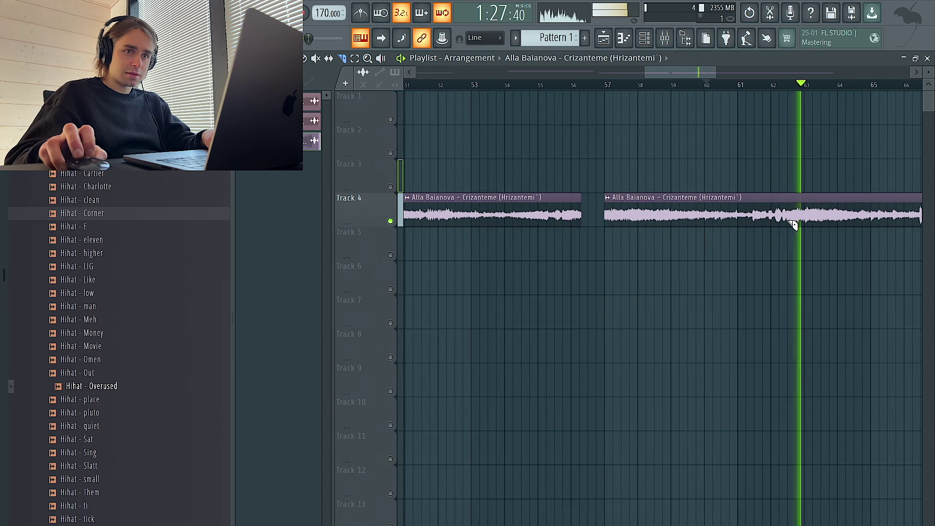
scroll(794, 222, "up", 2)
scroll(790, 225, "up", 2)
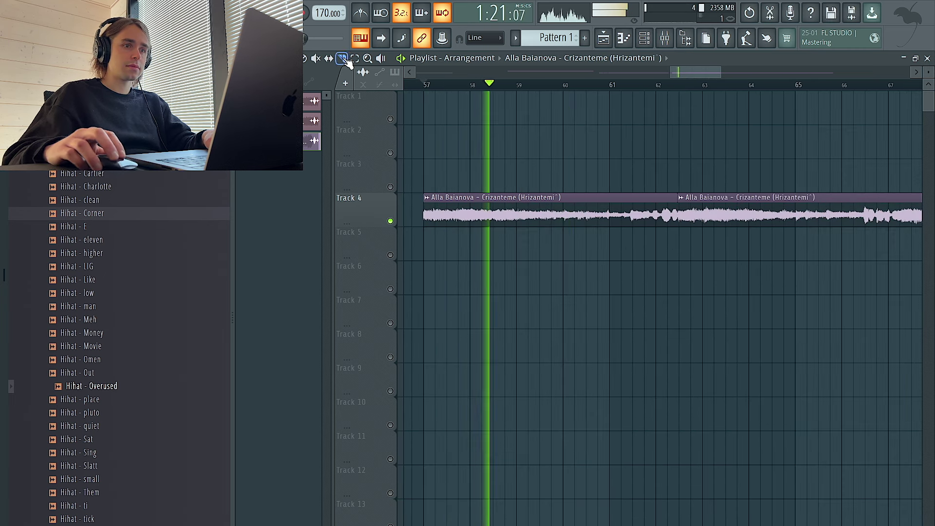
Step: Loop bars 57 to 59, slice the Track 4 clip at bar 60 and set the tempo to 151 BPM
left_click_drag(567, 88, 422, 87)
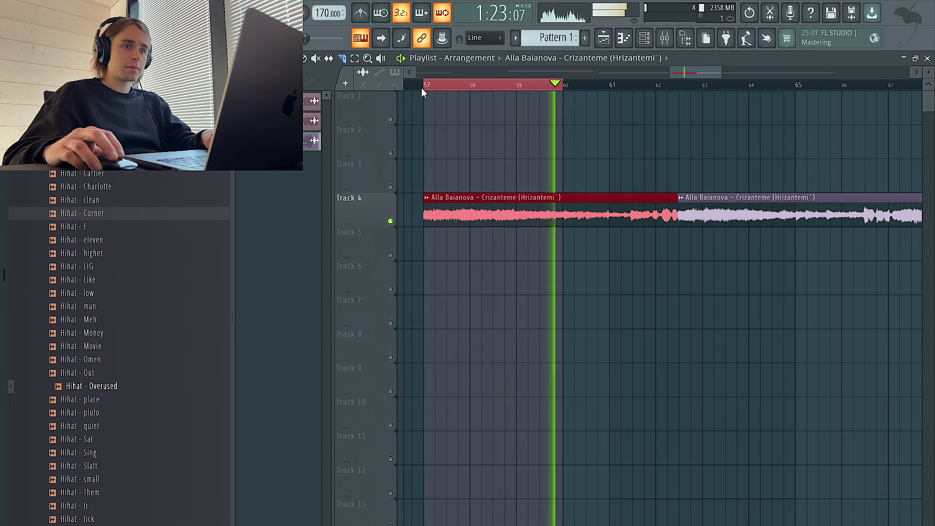
key("ctrl+t")
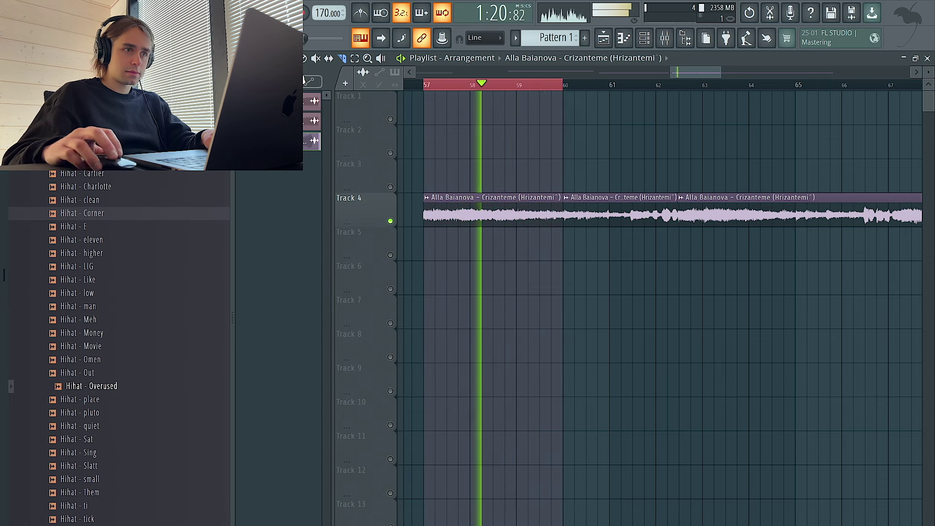
scroll(487, 225, "down", 2)
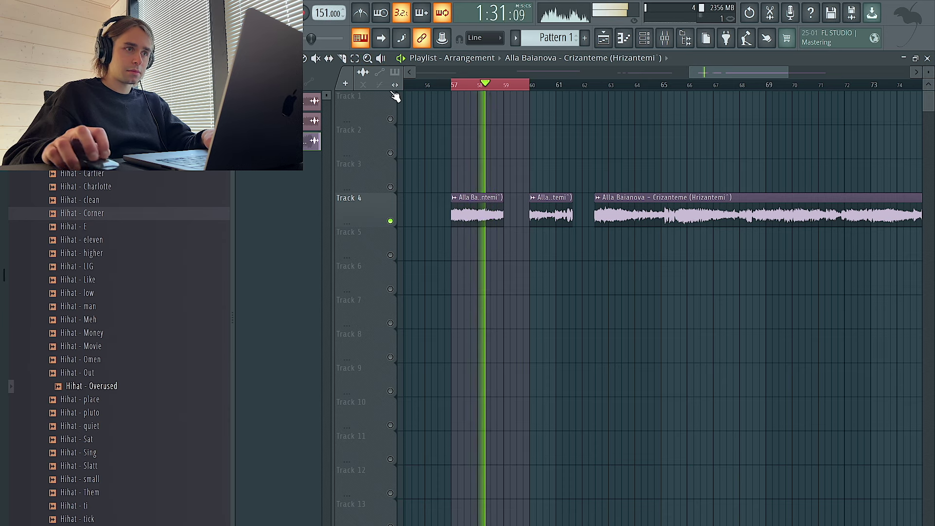
key("space")
key("space")
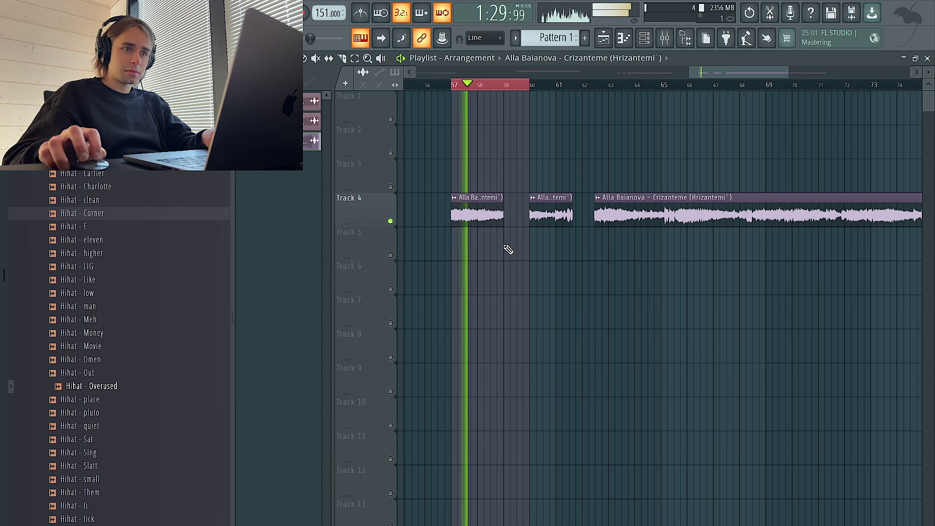
Step: Duplicate the two-bar slice at bar 59 with the next slice at bar 61, and loop bars 57 to 60 at 140 BPM
mouse_move(508, 250)
left_mouse_down()
mouse_move(513, 219)
mouse_move(647, 216)
left_mouse_up()
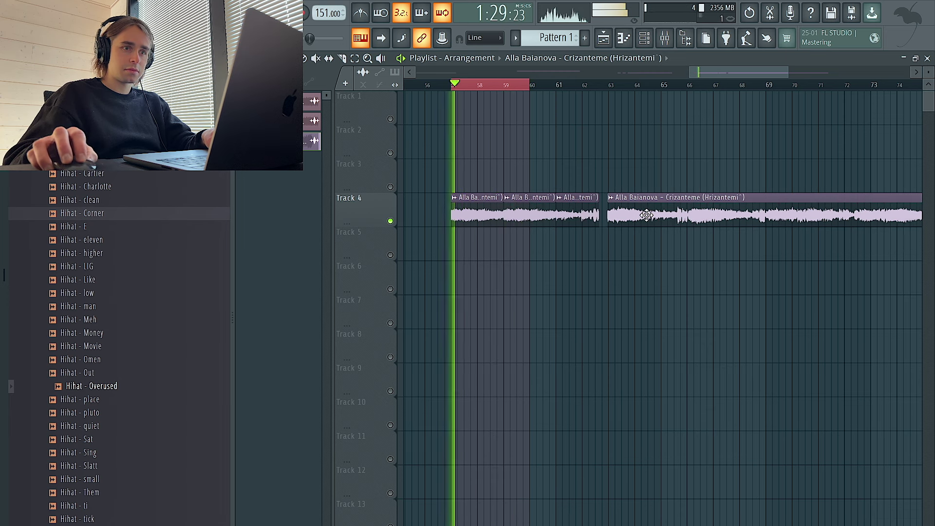
scroll(487, 195, "up", 3)
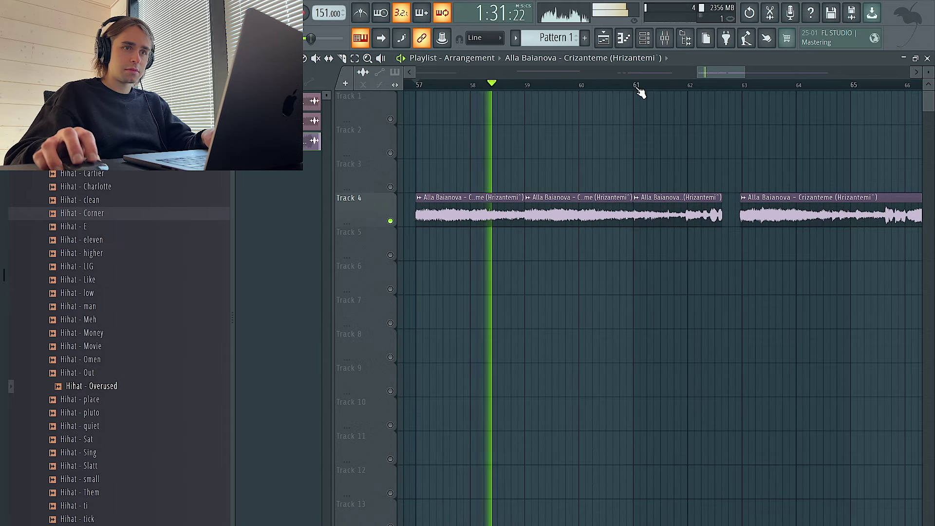
left_click_drag(640, 93, 421, 93)
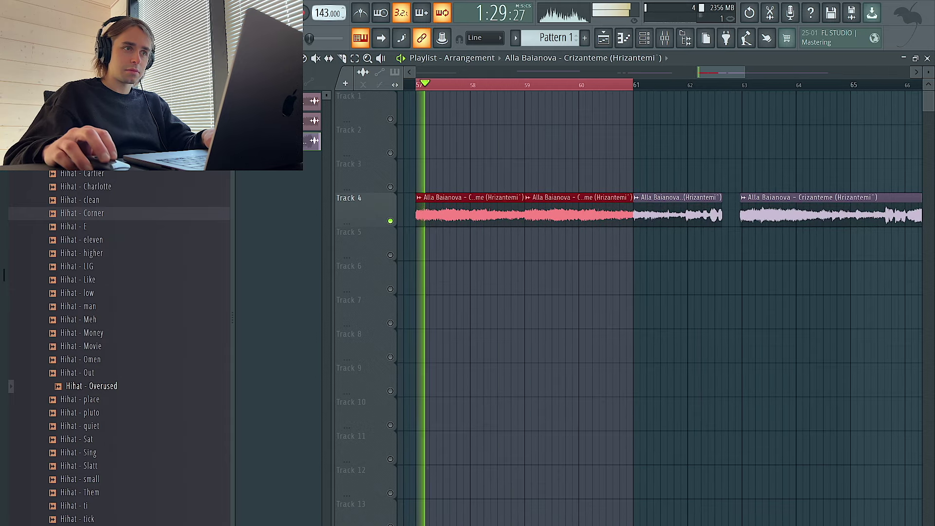
scroll(528, 178, "down", 3)
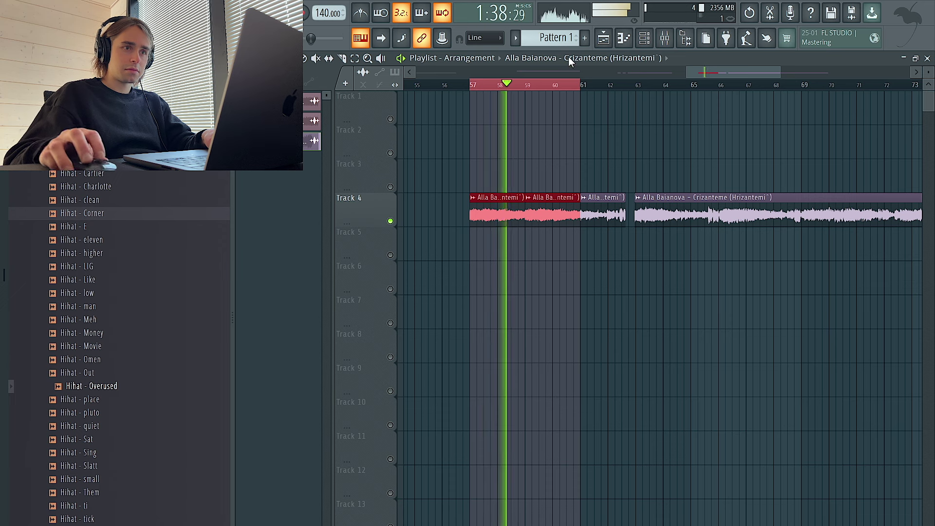
Step: Place Pattern 1 on Track 5 starting at bar 57, under the sample slices
left_click(561, 39)
left_click(469, 249)
left_click(391, 254)
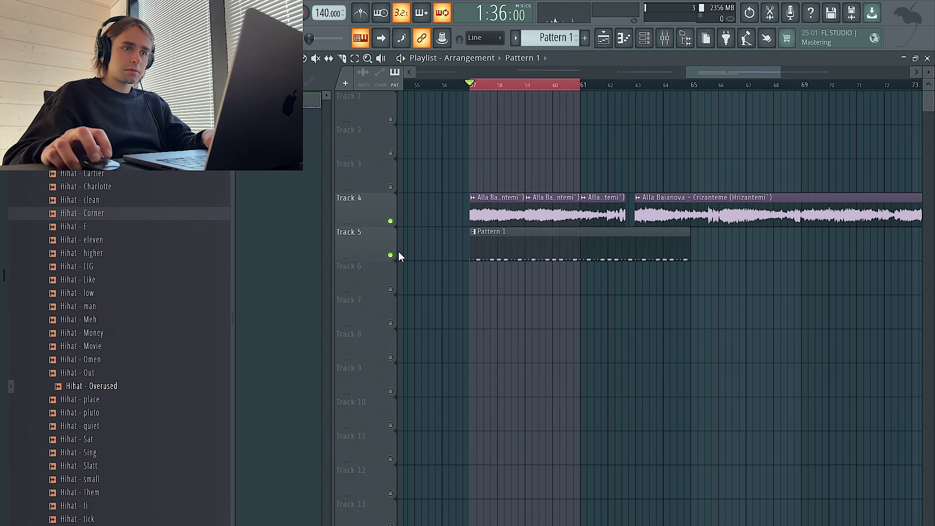
Step: Send the Hihat - Overused steps to the piano roll and extend the notes so they run end to end
key("F6")
left_click(317, 70)
left_click(326, 100)
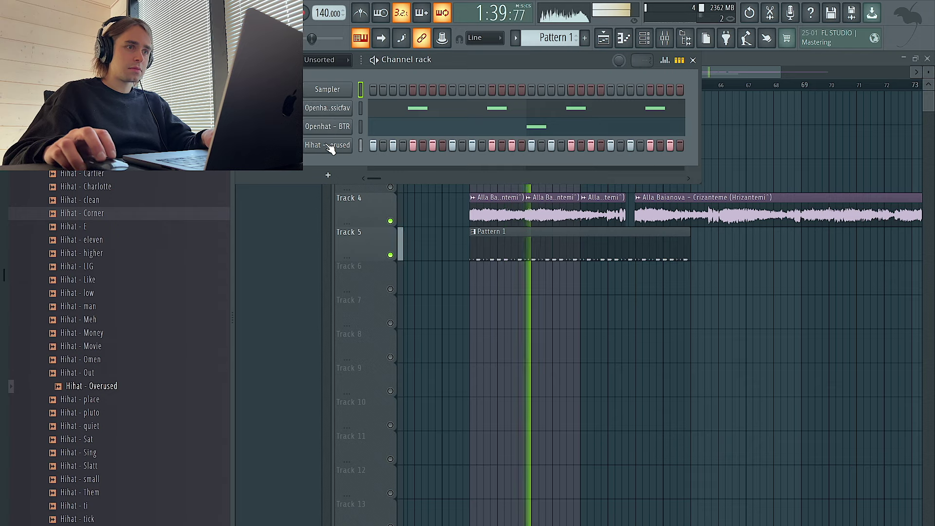
right_click(330, 147)
left_click(384, 145)
key("ctrl+l")
Step: Add Fruity Parametric EQ 2 to the first effect slot of mixer insert 1
left_click(663, 39)
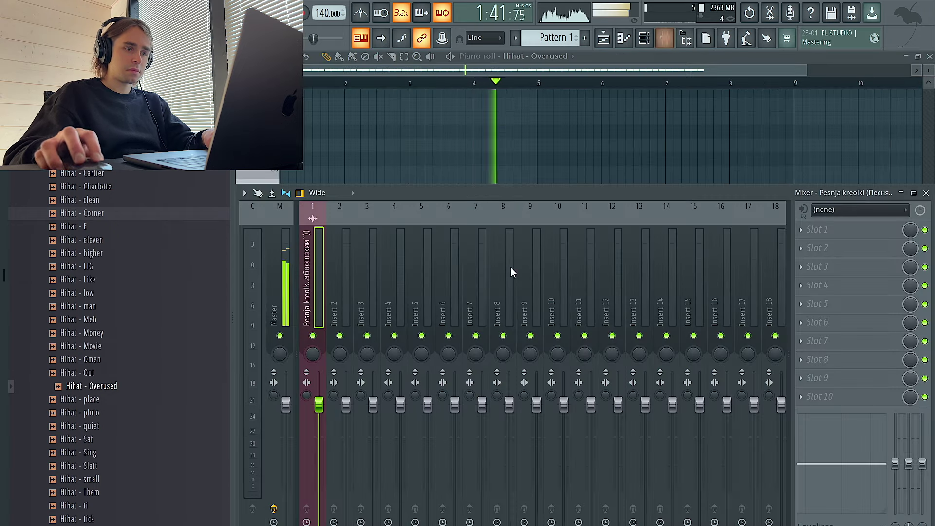
left_click(836, 237)
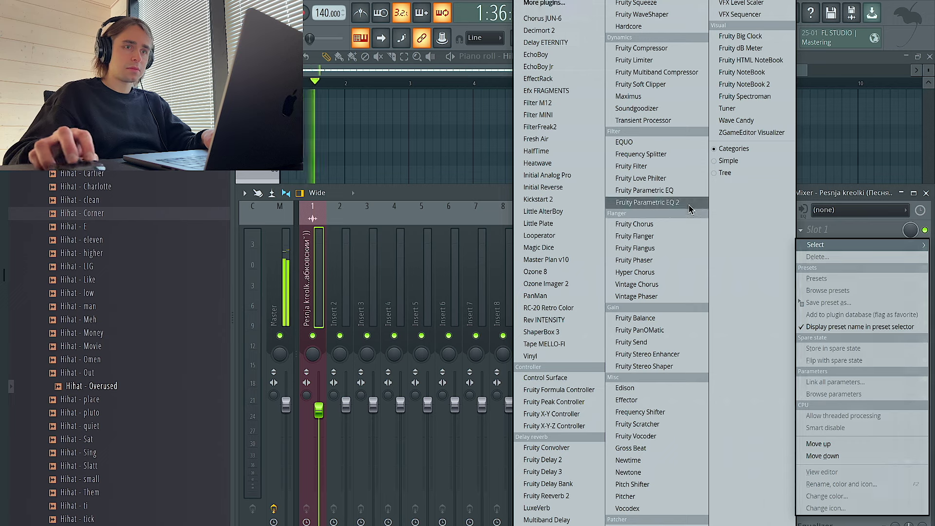
left_click(526, 252)
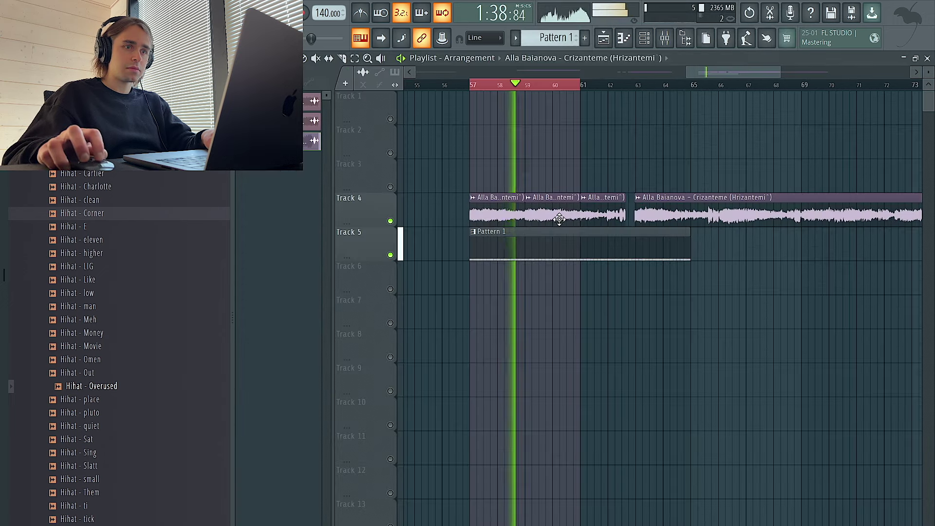
Step: Route the Crizanteme clip to mixer insert 1 and roll off its low frequencies in Fruity Parametric EQ 2
double_click(557, 214)
left_click(664, 39)
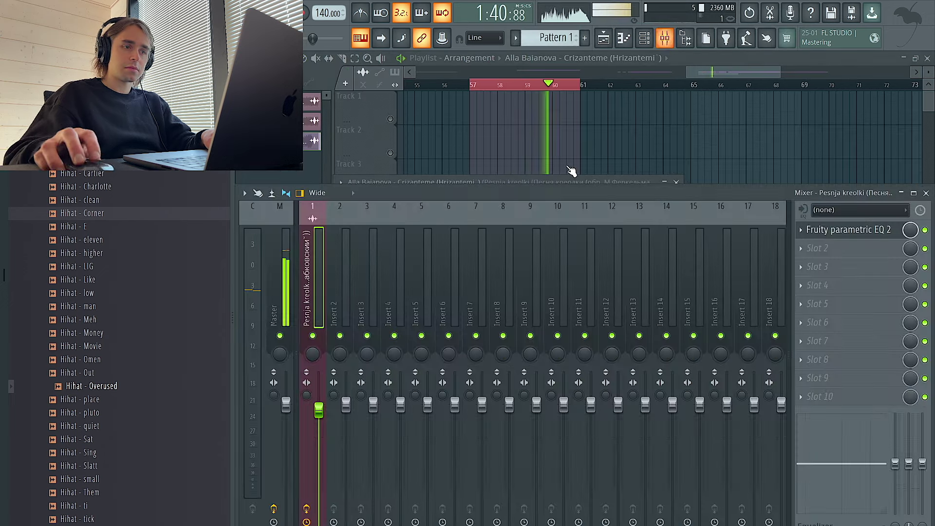
left_click(818, 231)
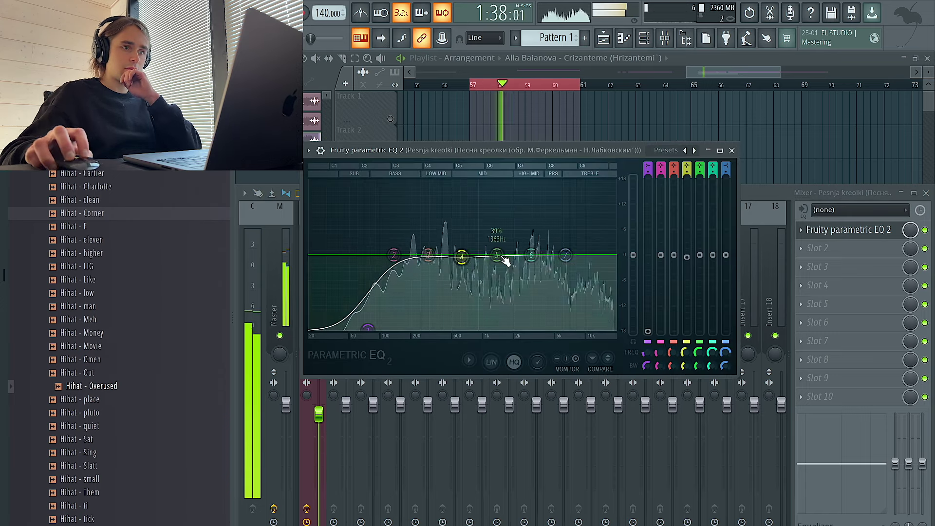
Step: Add HalfTime to the second effect slot of mixer insert 1 and return to the playlist
left_click(819, 249)
left_click(538, 151)
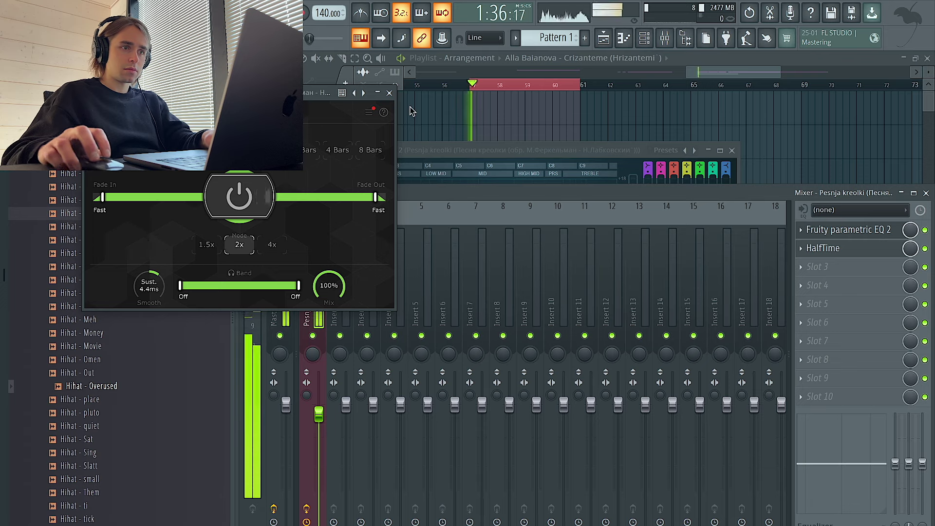
left_click(389, 93)
left_click(435, 104)
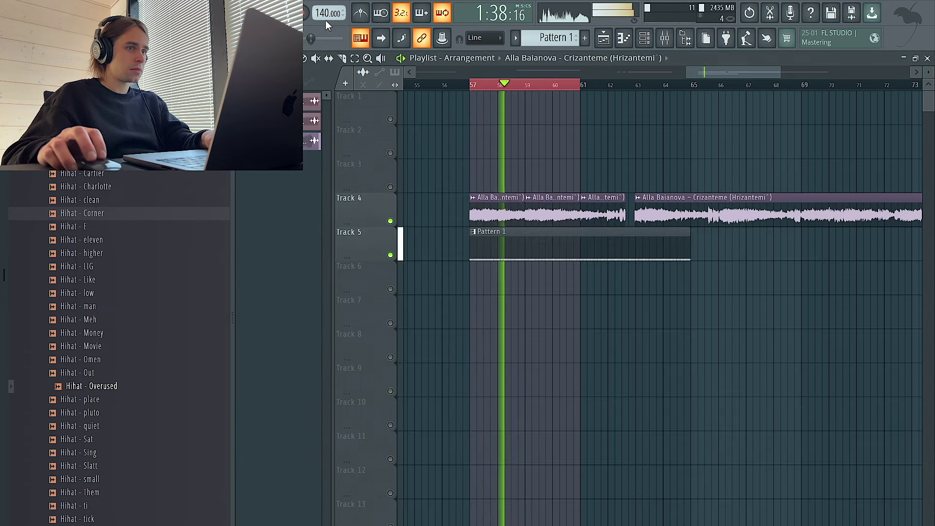
Step: Set the tempo to 156 BPM and review the unsorted hat channels in the channel rack
left_click_drag(322, 14, 322, 6)
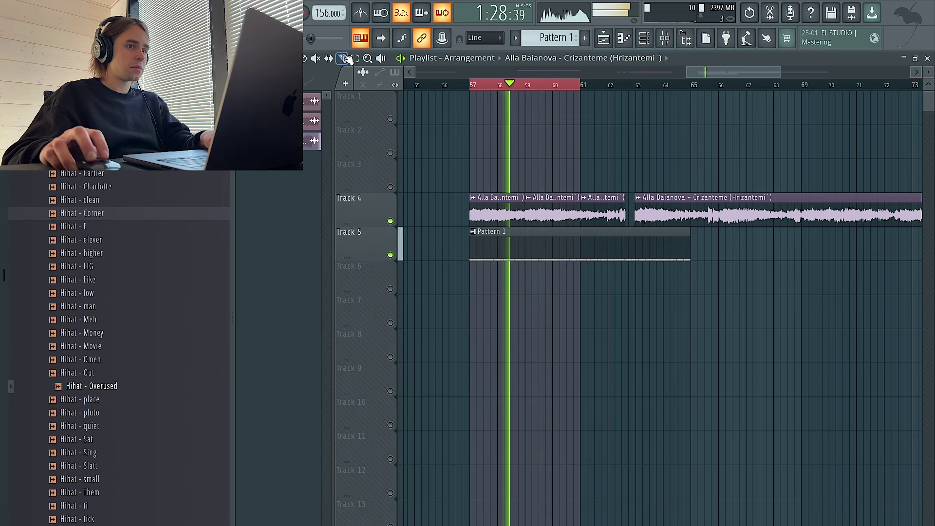
key("F6")
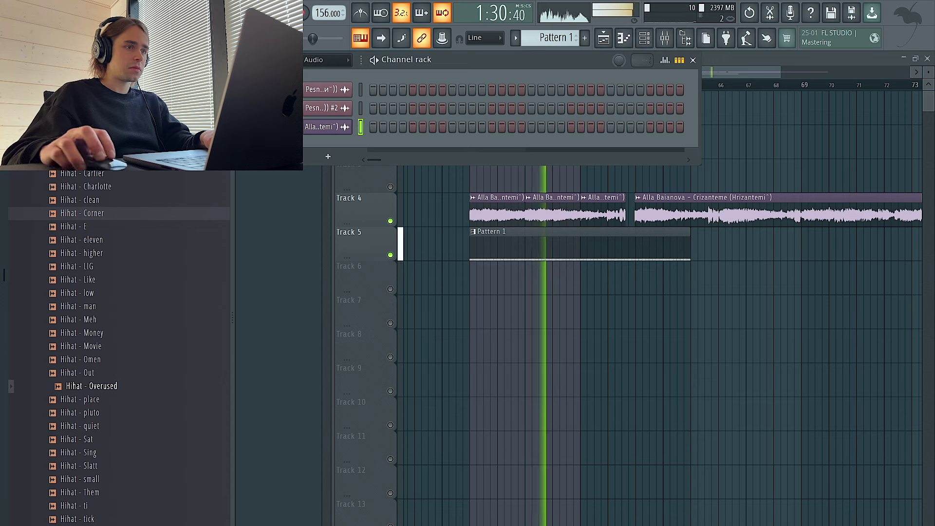
left_click(325, 101)
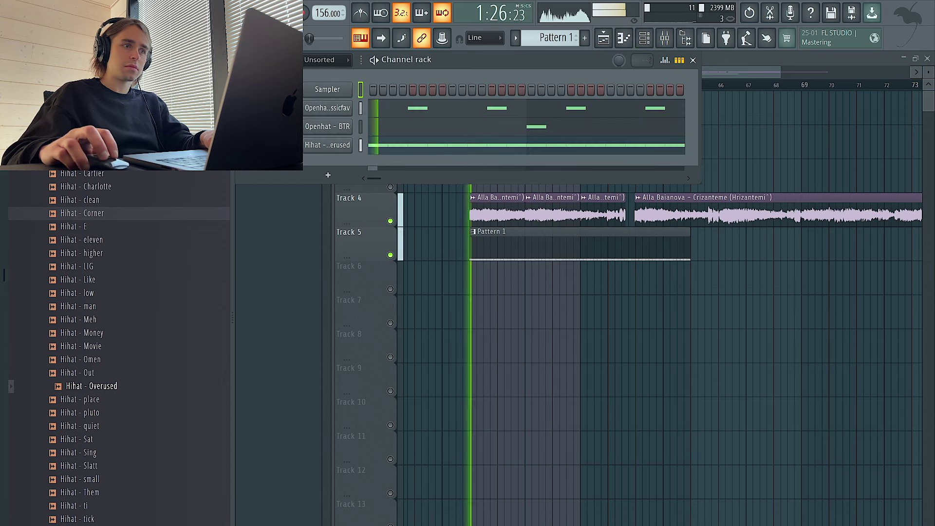
key("F6")
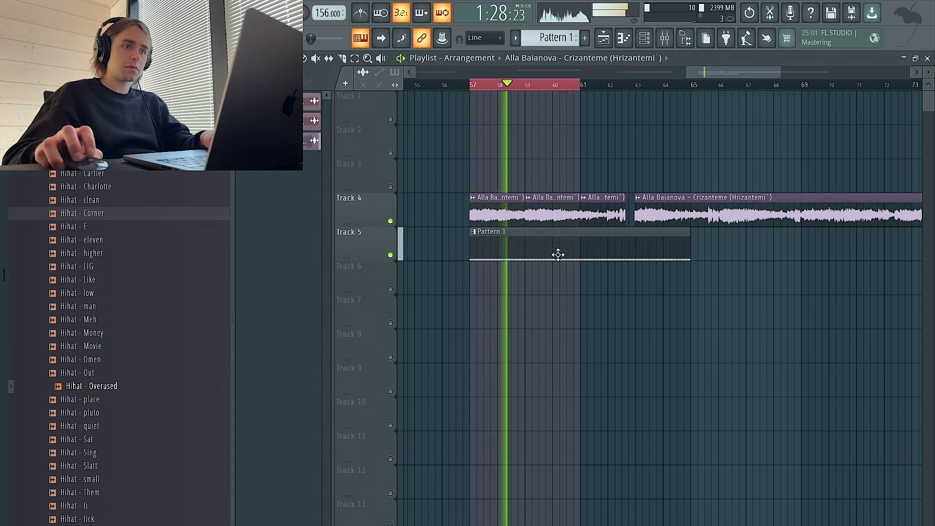
Step: Adjust the Crizanteme clip's time-stretching settings in its channel window
double_click(510, 199)
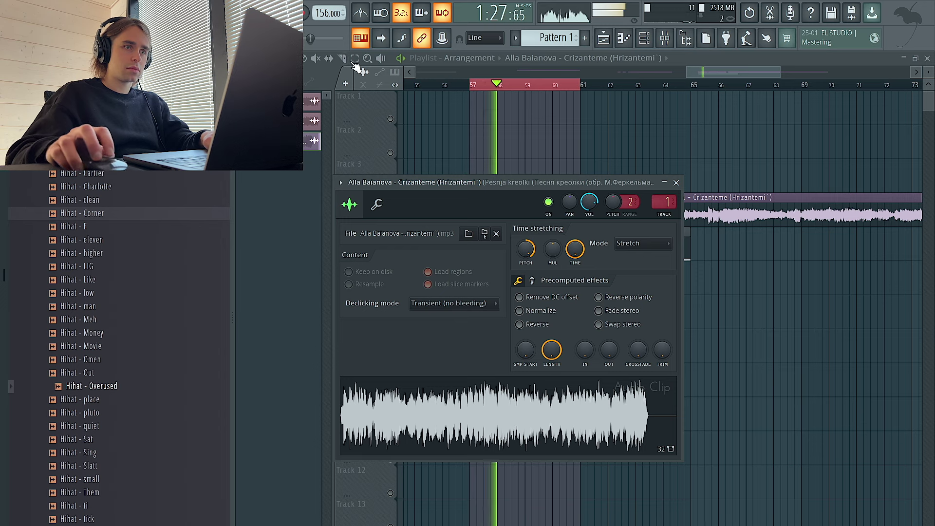
key("Escape")
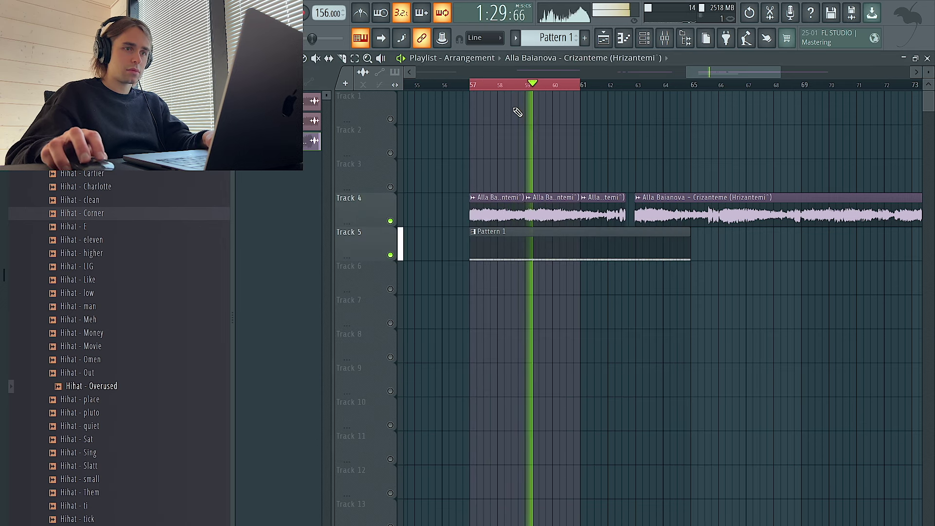
Step: Mute the slice at bar 61 and move it to Track 3, then start the remaining Track 4 clip at bar 61
left_click(617, 207)
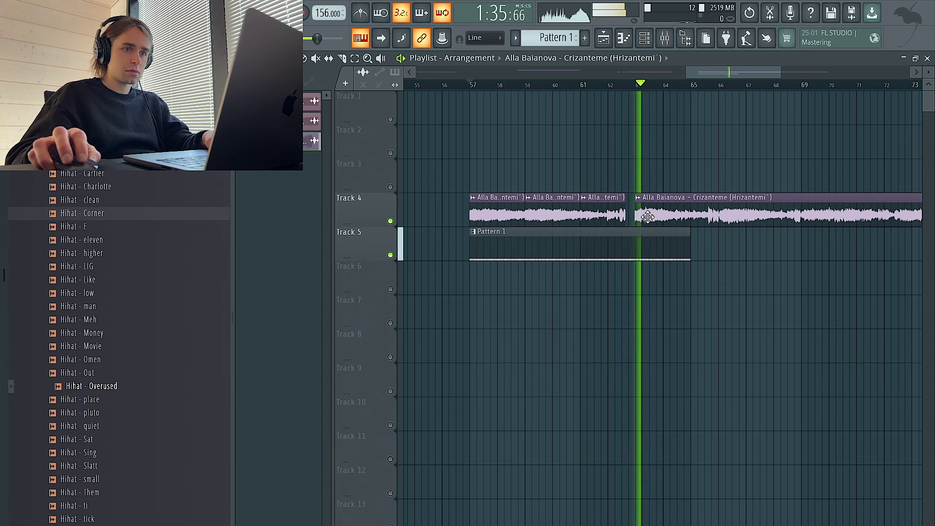
key("space")
right_click(605, 215)
key("ctrl+z")
left_click_drag(605, 213, 602, 182)
left_click_drag(667, 214, 613, 214)
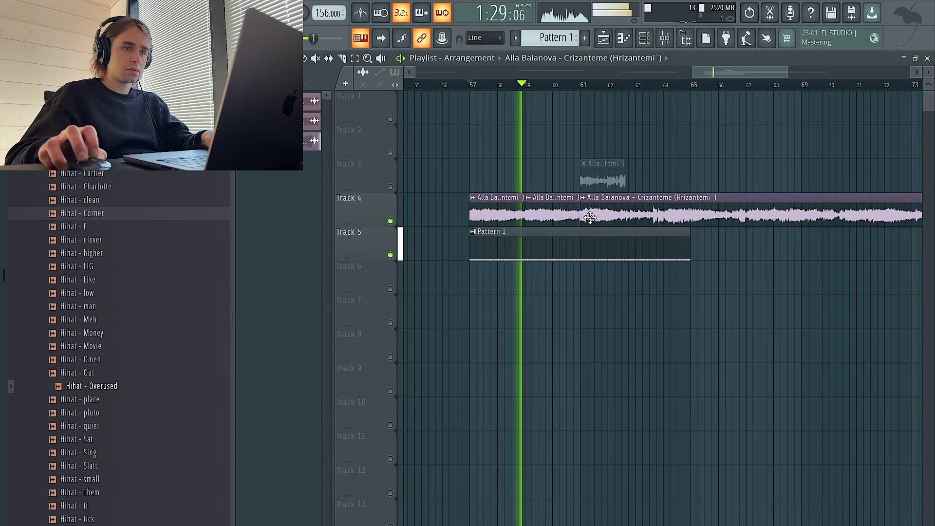
scroll(594, 213, "up", 4)
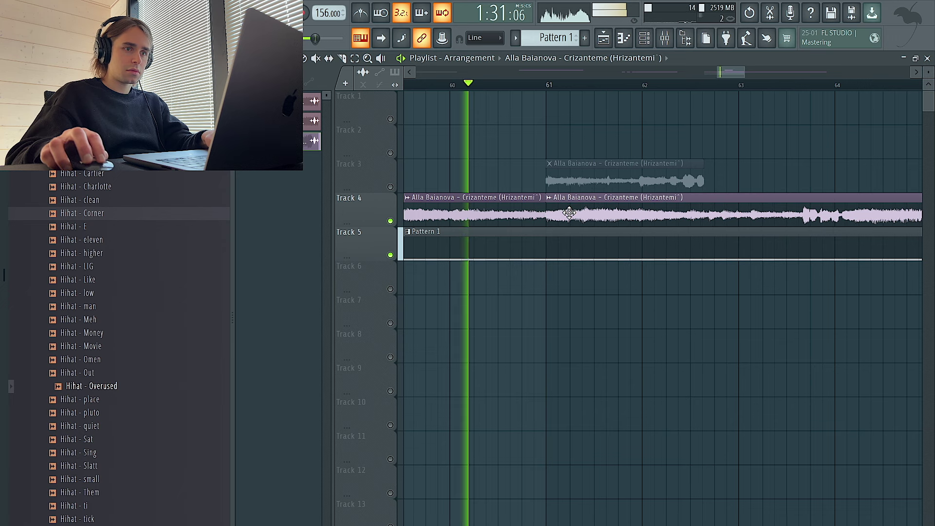
left_click_drag(571, 212, 569, 214)
scroll(569, 214, "down", 4)
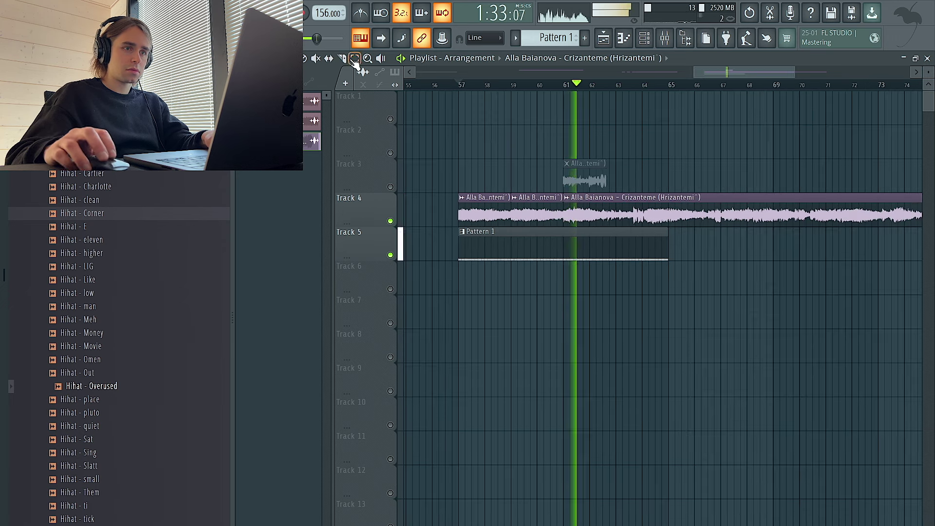
Step: Slice the Track 4 clip at bar 63 to leave a two-bar slice starting at bar 61
scroll(668, 226, "up", 2)
key("ctrl+z")
left_click(660, 217)
key("space")
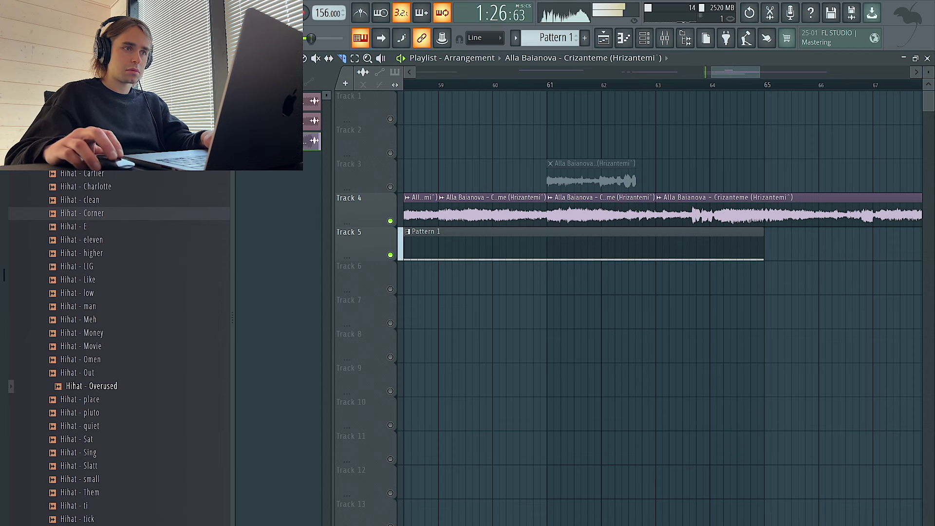
Step: Move the remaining clip to about bar 66.5, duplicate the bar 61 slice at bar 63, and loop bars 57 to 64
scroll(629, 212, "down", 3)
left_click_drag(627, 207, 731, 212)
left_click(593, 209, "ctrl")
key("ctrl+b")
left_click_drag(668, 85, 417, 86)
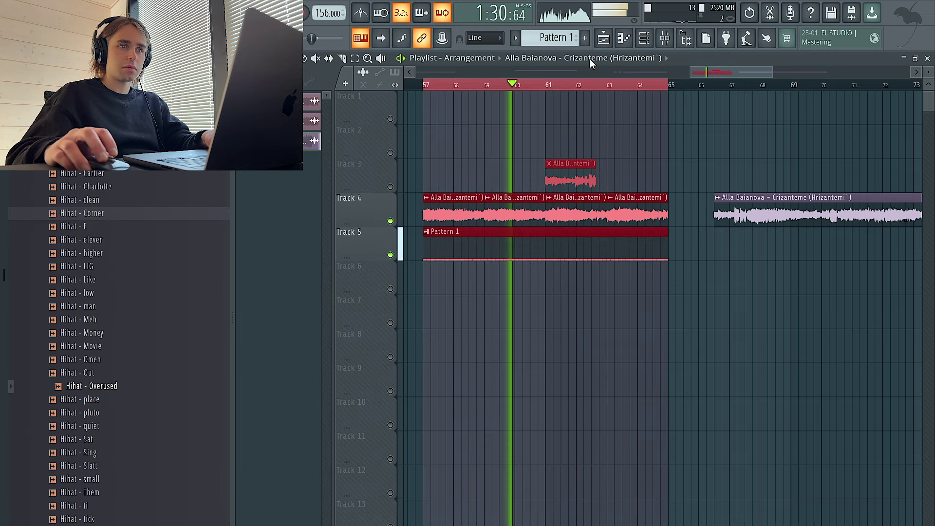
Step: Bring up the channel rack and the mixer, and set the tempo to 137 BPM
left_click(645, 42)
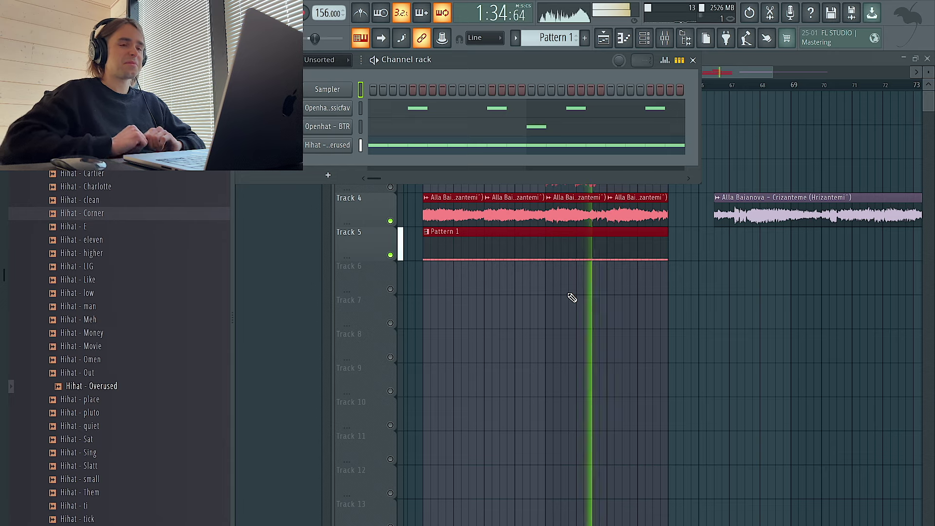
left_click(665, 38)
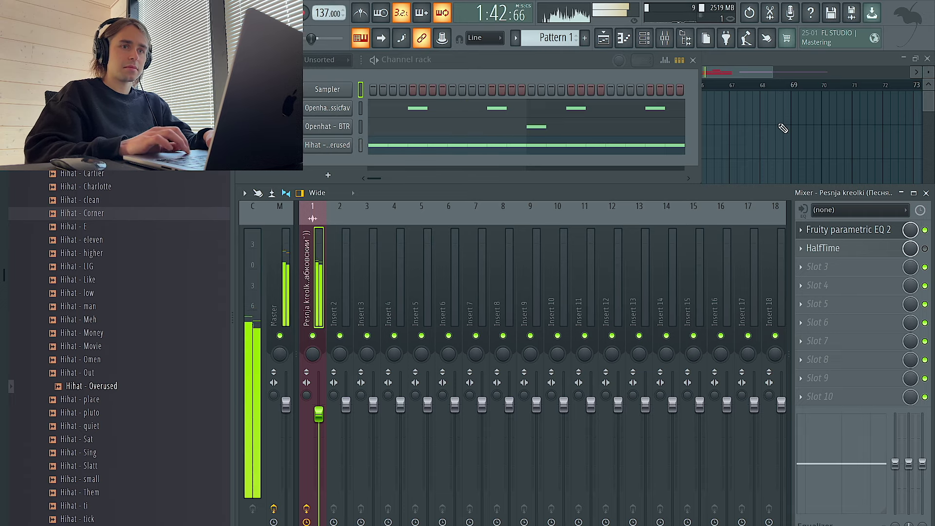
Step: Try Resample as the time-stretching mode of the looped Crizanteme clip and play the loop
key("F5")
double_click(539, 220)
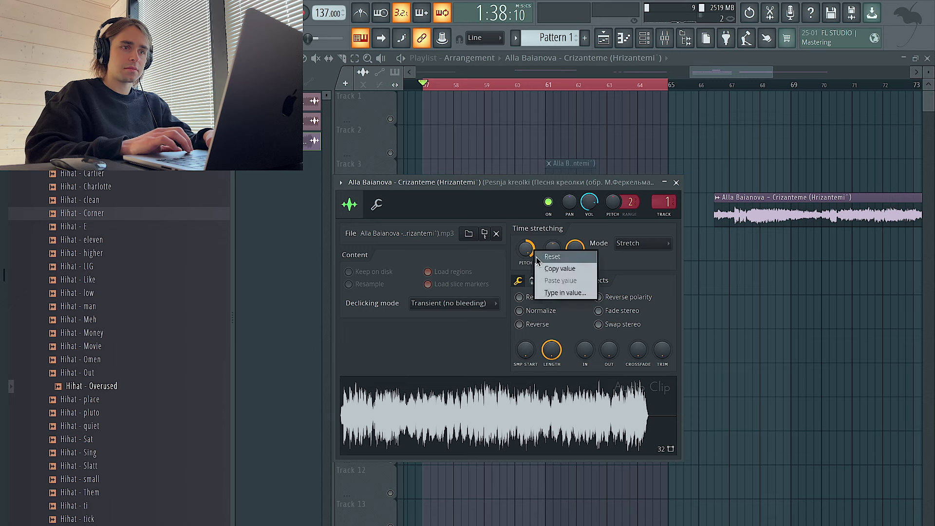
left_click(638, 246)
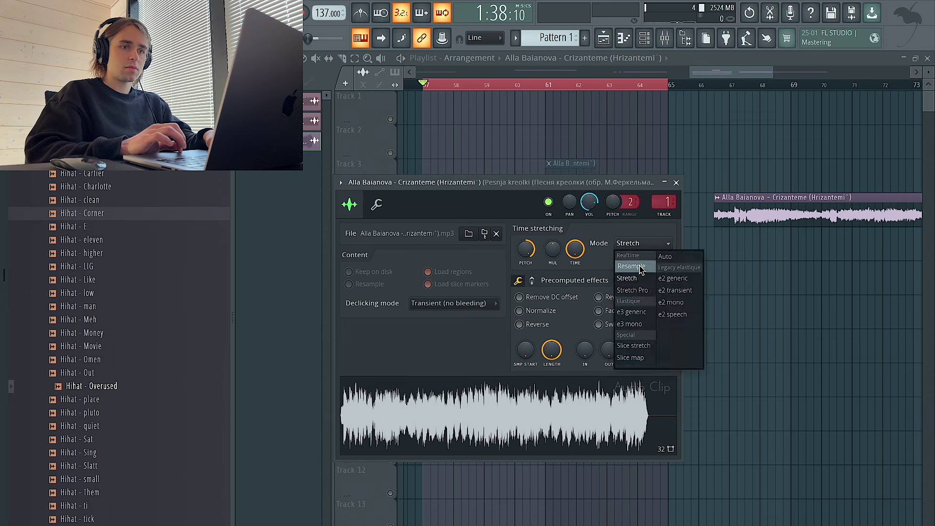
left_click(628, 266)
key("space")
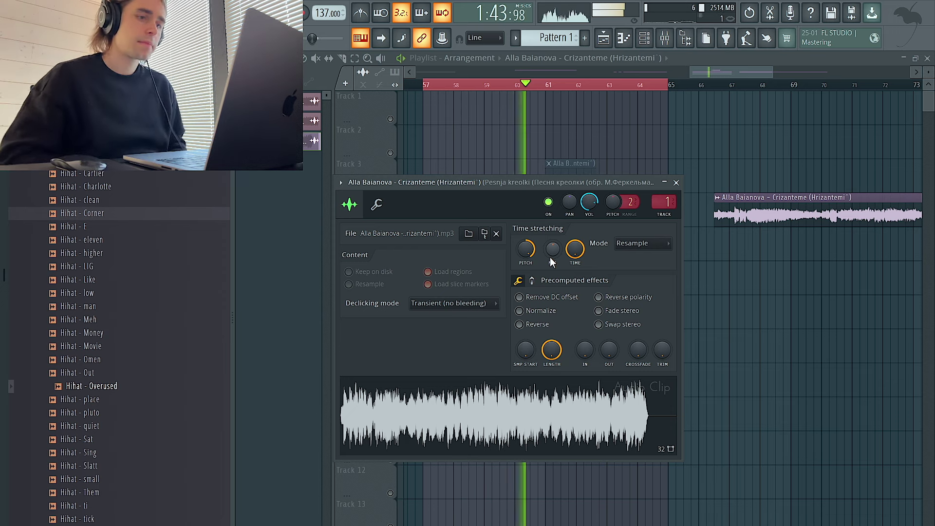
Step: Turn on the HalfTime effect on the sample's mixer track and return to the playlist
left_click(666, 39)
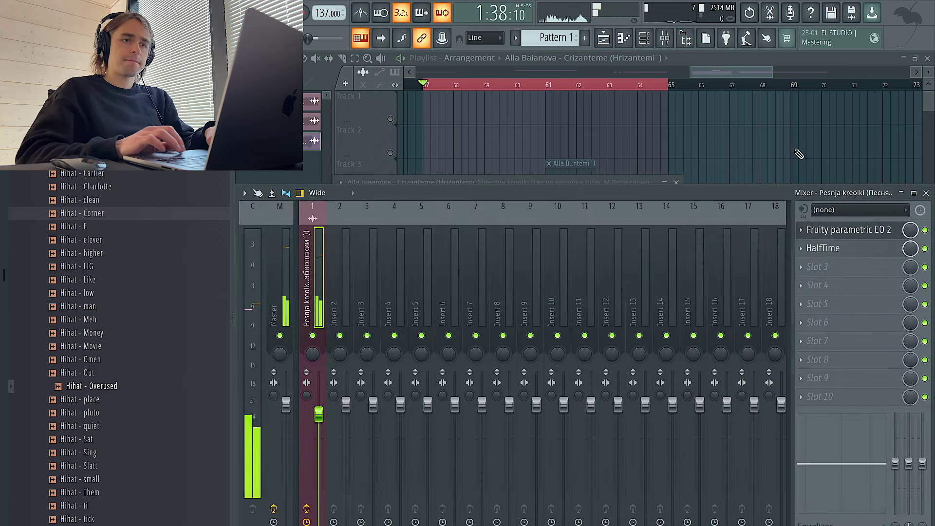
left_click(785, 140)
Step: Set the Crizanteme clip's time-stretching mode to Stretch and the project tempo to 163 BPM
double_click(515, 213)
left_click(651, 245)
left_click(635, 277)
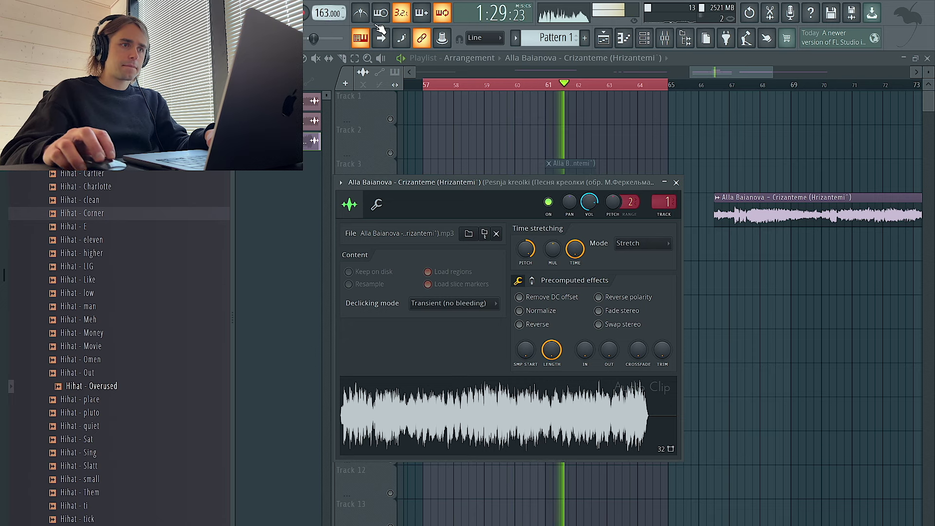
Step: Replace the hi-hat channel's sample with Hihat - After and close the Crizanteme clip settings
left_click(644, 40)
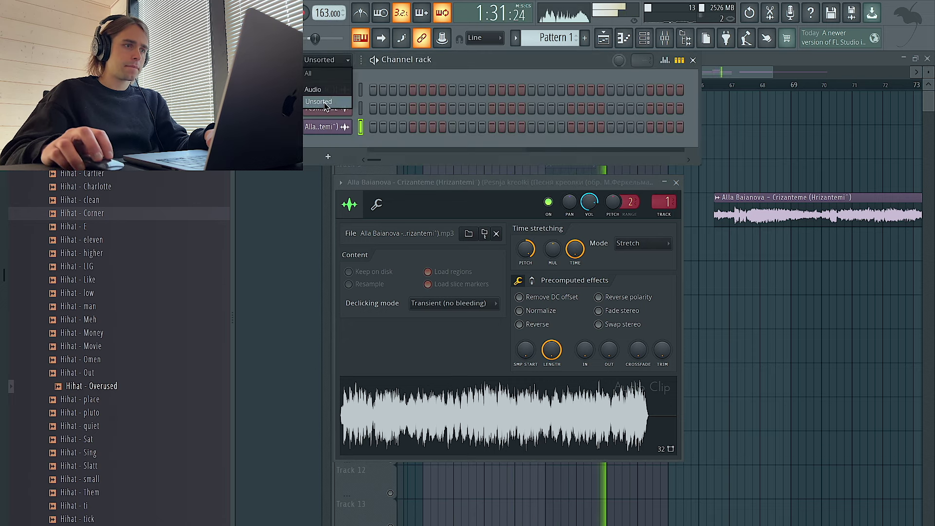
left_click(325, 102)
scroll(146, 209, "up", 3)
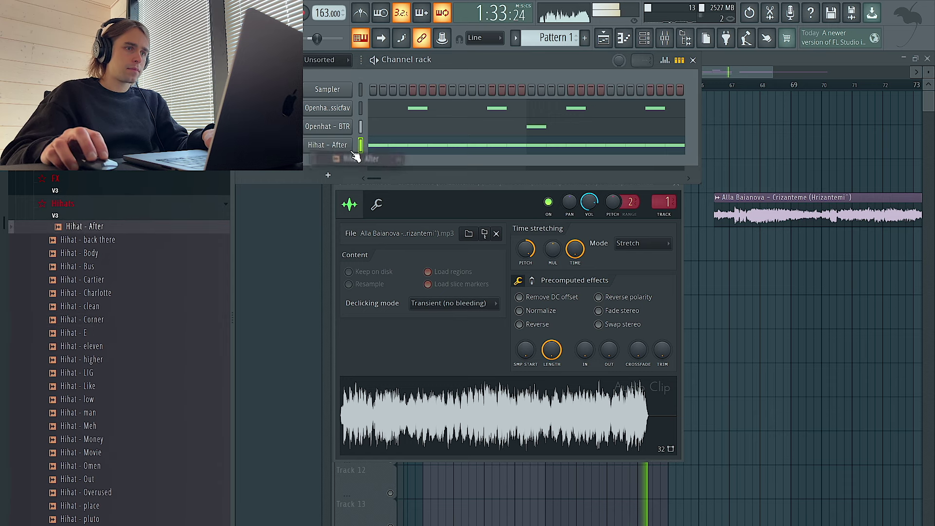
left_click(677, 183)
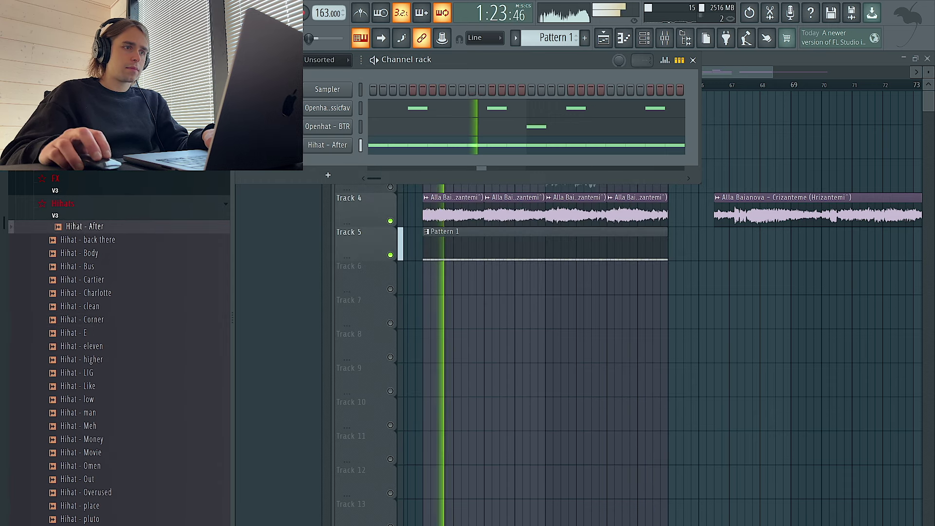
Step: Add Snare - 21 from the Snares folder as a new channel in the channel rack
left_click(95, 215)
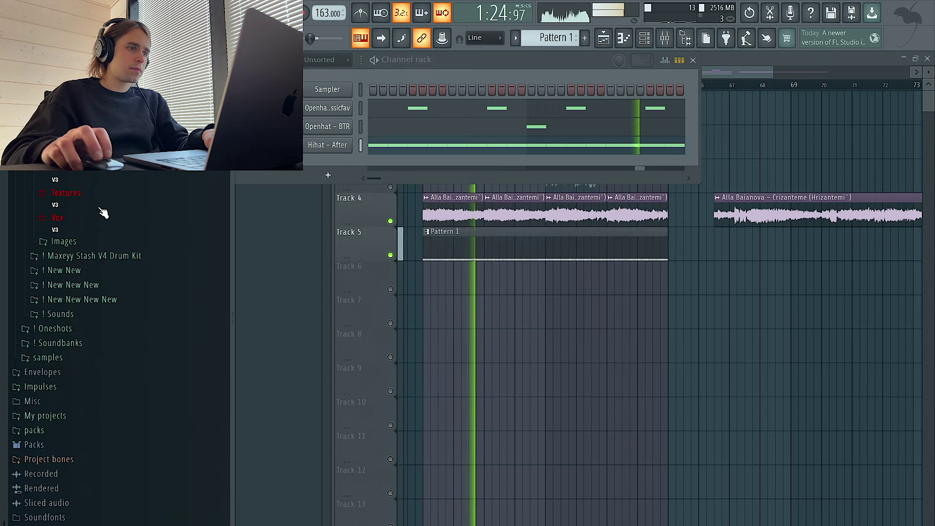
left_click(96, 174)
left_click_drag(99, 188, 309, 164)
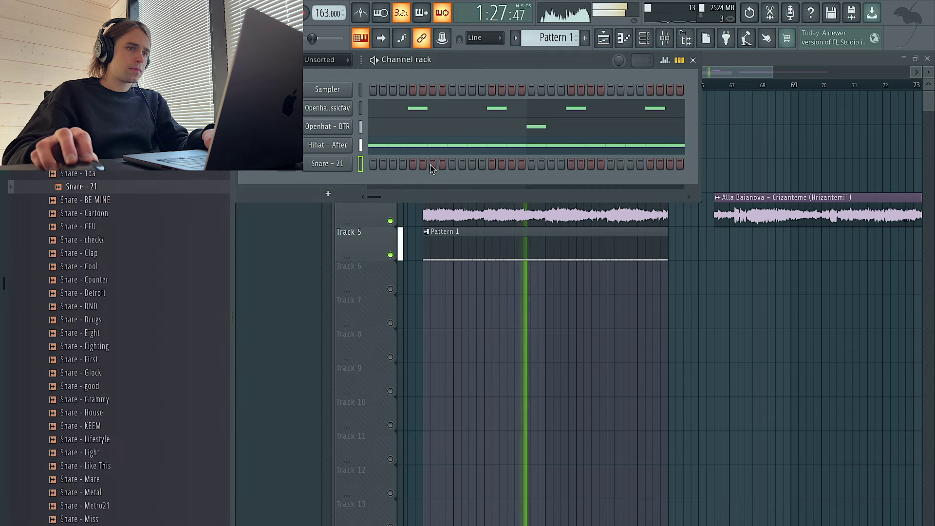
Step: Place a C5 snare note on the third beat of bar 1 and repeat it in every bar through bar 8
right_click(347, 160)
left_click(381, 167)
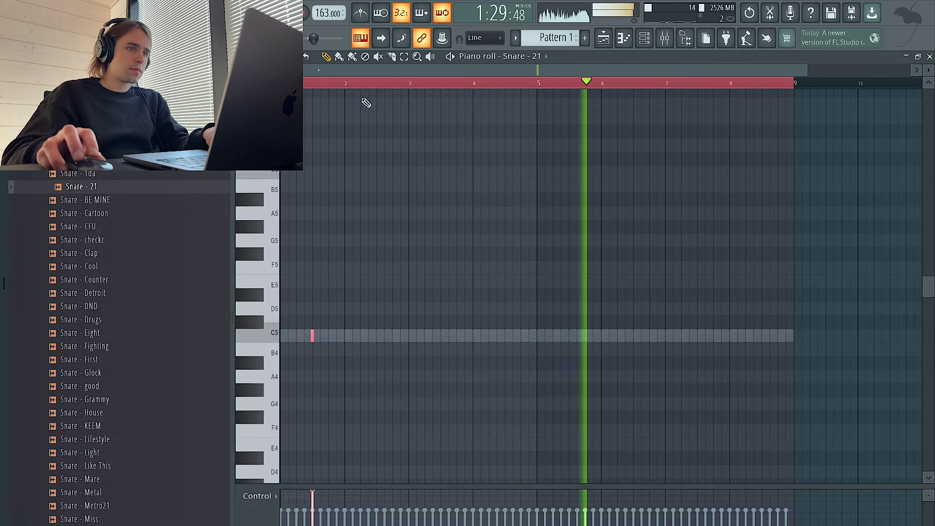
key("ctrl+a")
key("ctrl+b")
key("ctrl+b")
key("ctrl+b")
key("ctrl+b")
key("ctrl+b")
key("ctrl+b")
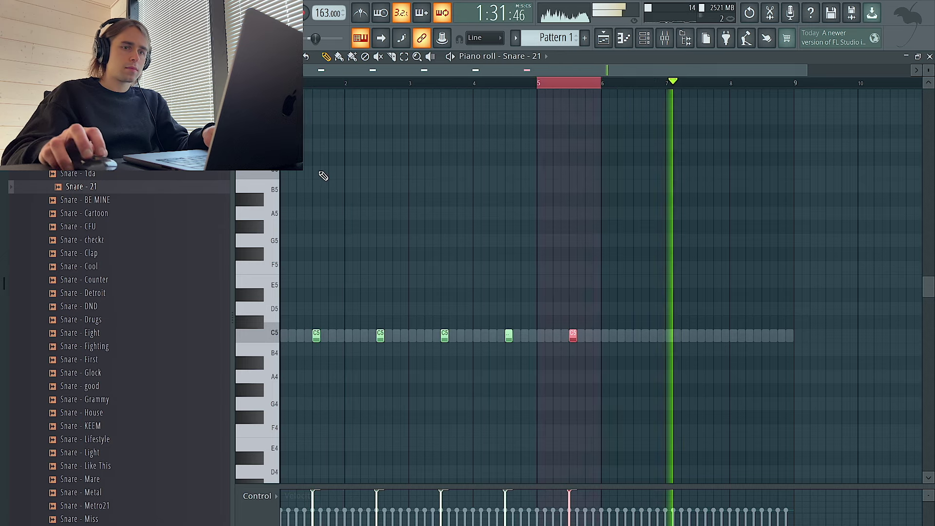
key("ctrl+b")
key("ctrl+a")
scroll(539, 199, "up", 3)
key("ctrl+d")
left_click(774, 418)
right_click(775, 420)
key("ctrl+a")
key("ctrl+d")
Step: Try Snare - KEEM as the snare channel's sample
middle_click(116, 415)
middle_click(121, 427)
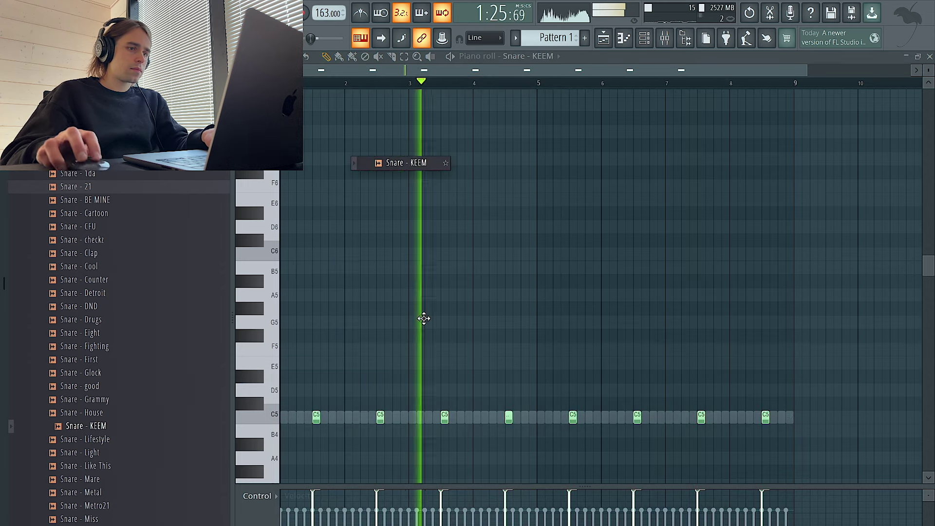
key("ctrl+a")
key("ctrl+d")
Step: Replace the snare channel's sample with Snare - BE MINE, keeping one snare note per bar
middle_click(111, 200)
left_click(396, 267)
right_click(396, 269)
key("ctrl+a")
key("ctrl+d")
key("ctrl+a")
key("ctrl+d")
Step: Check the miscellaneous settings of the Hihat - After channel and browse back up the snare samples
key("F6")
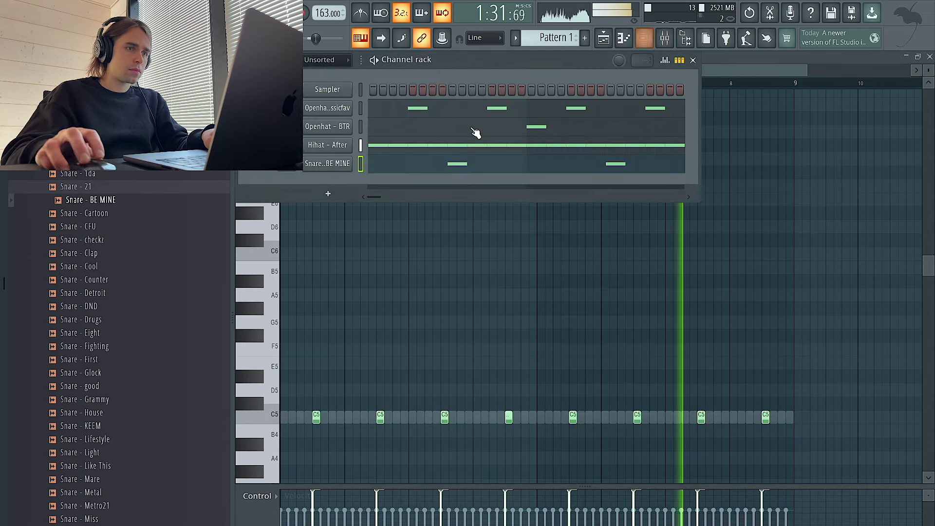
left_click(328, 144)
left_click(388, 188)
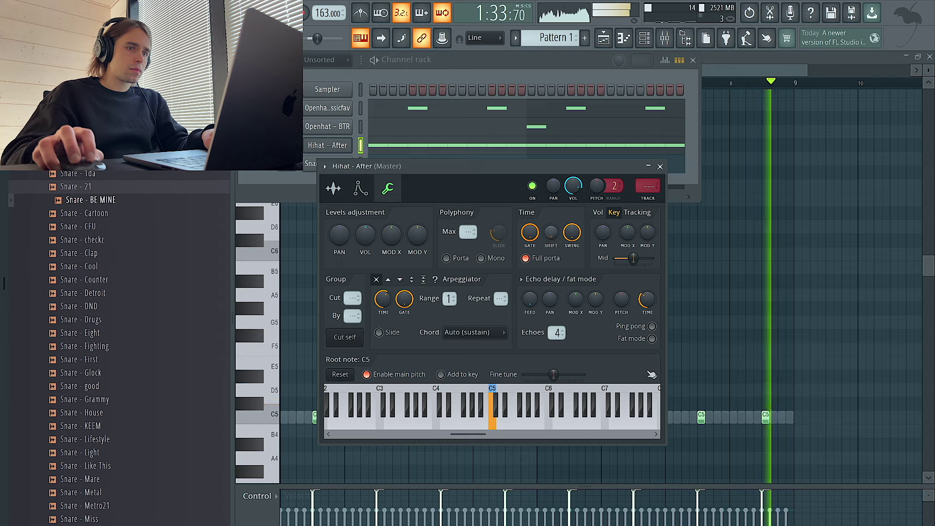
left_click(660, 166)
scroll(121, 195, "up", 3)
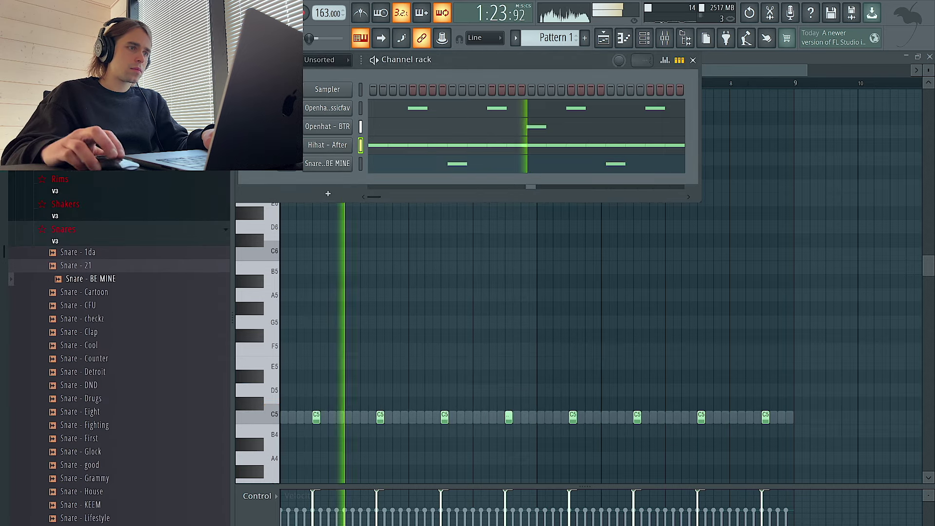
Step: Check HalfTime on the sample's mixer track during playback and lower the Crizanteme clip's time-stretching pitch
key("space")
key("F9")
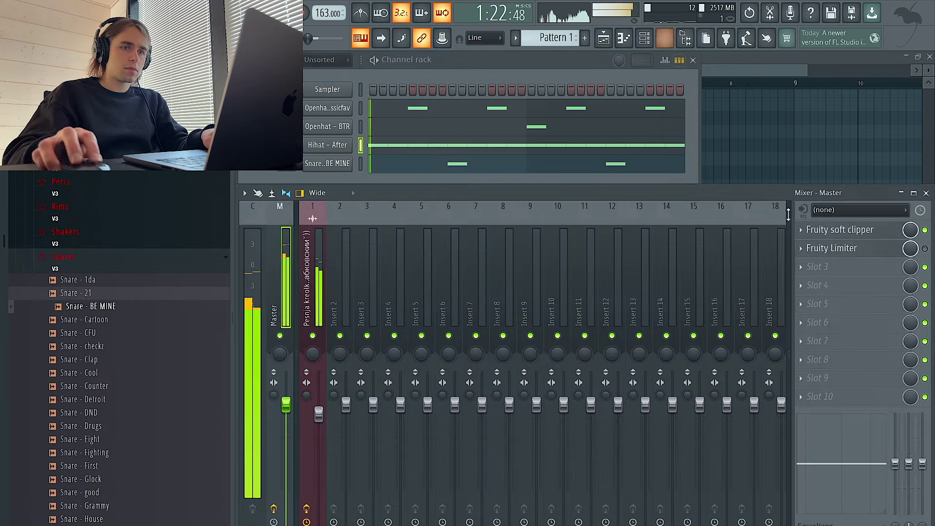
left_click(319, 283)
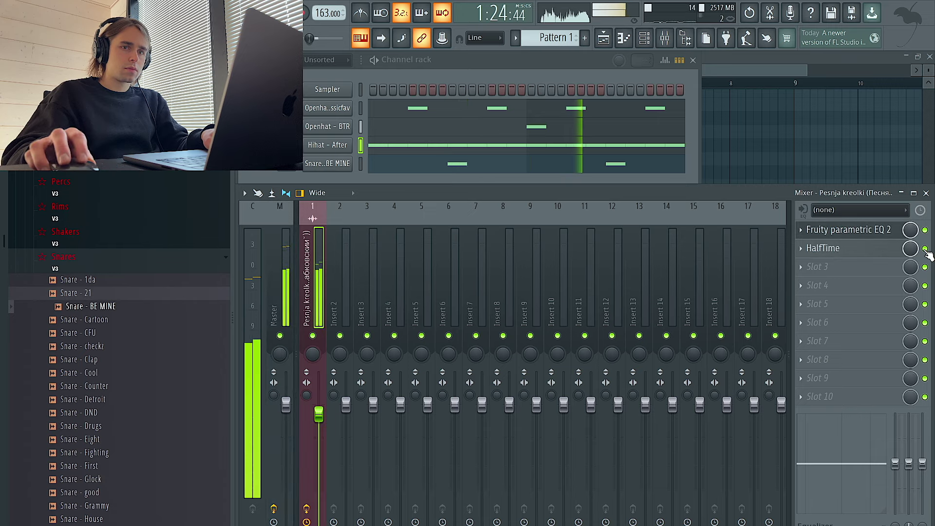
left_click(604, 43)
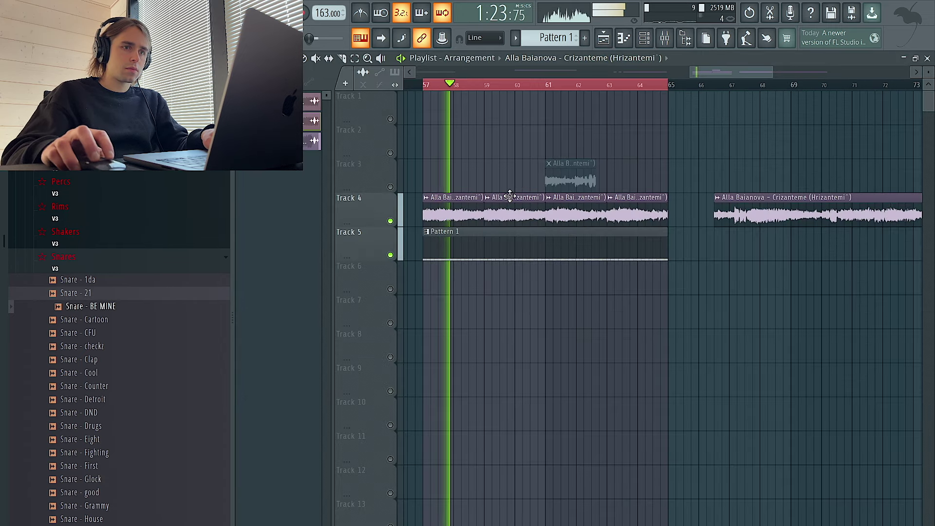
double_click(476, 207)
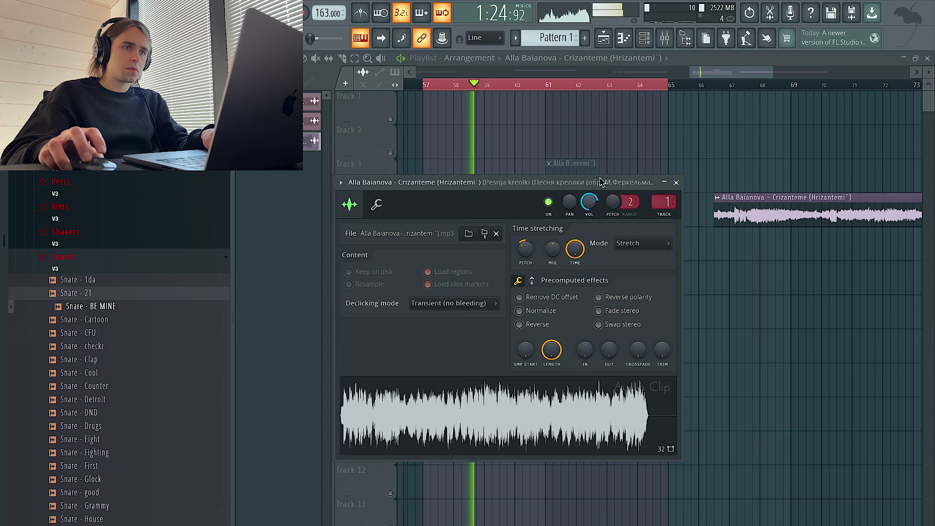
Step: Add a percussion channel from Perc - Cowbell 3 and swap its sample for Perc - block
left_click(645, 44)
left_click(320, 102)
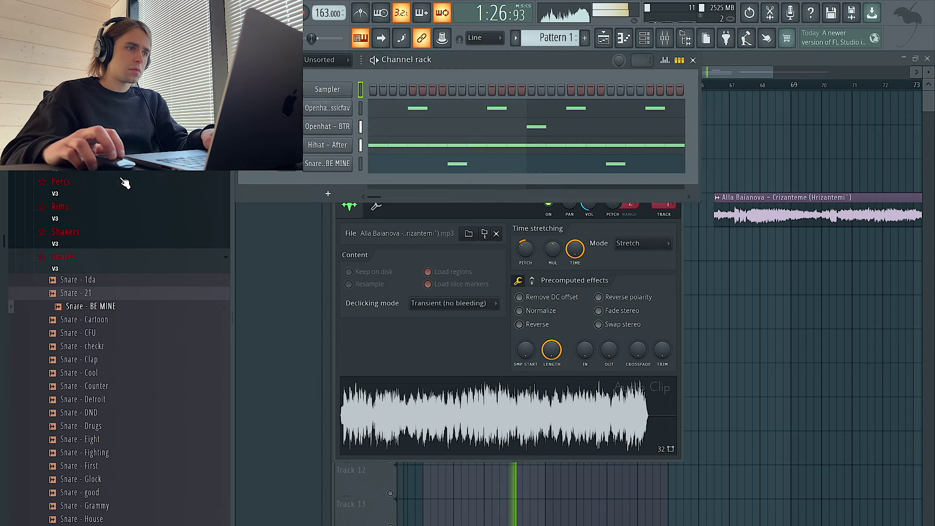
scroll(134, 227, "up", 5)
left_click_drag(158, 248, 316, 192)
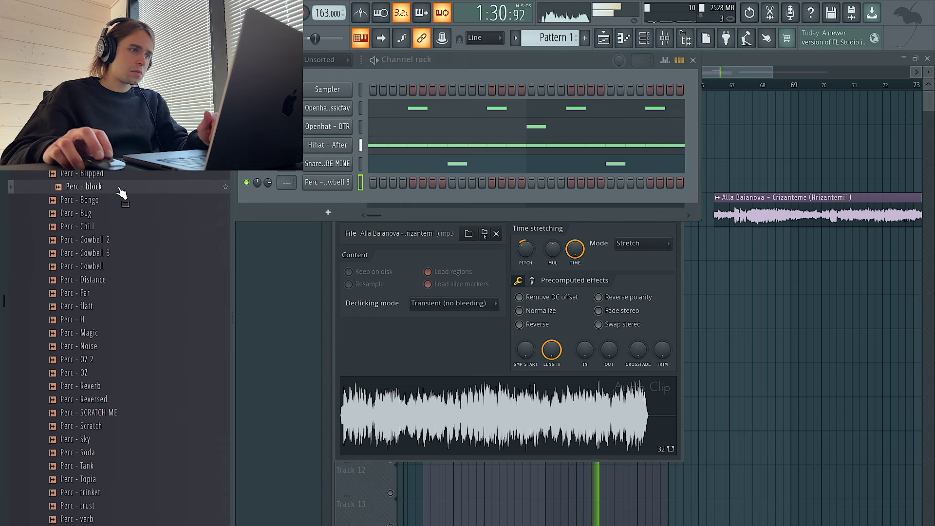
left_click_drag(348, 179, 349, 179)
Step: Place two adjacent C5 percussion notes at the end of bar 8 and copy the pair to the end of bar 2
right_click(349, 179)
left_click(393, 181)
left_click(782, 417)
key("ctrl+b")
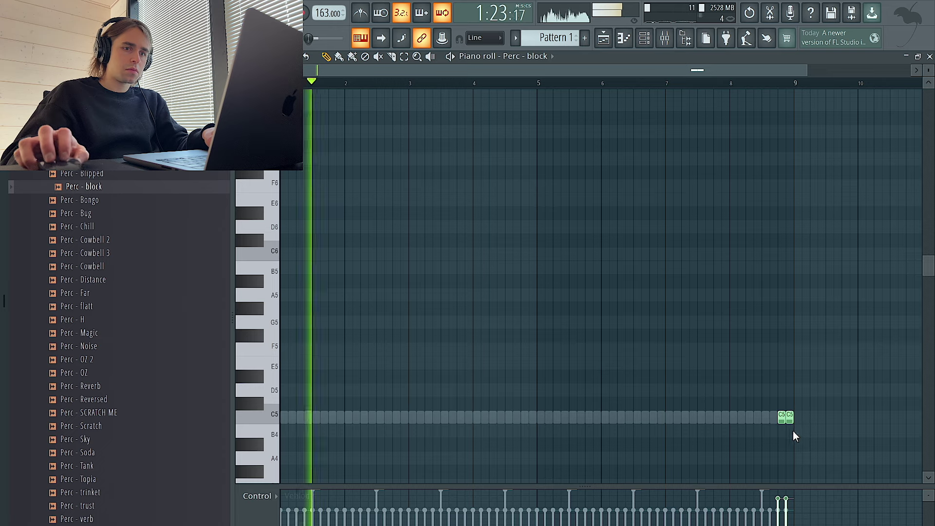
left_click_drag(782, 418, 397, 417)
Step: Replace the percussion channel's sample with Perc - verb after trying Perc - SCRATCH ME and Perc - Scratch
left_click_drag(146, 399, 165, 405)
left_click(151, 414)
scroll(152, 410, "down", 4)
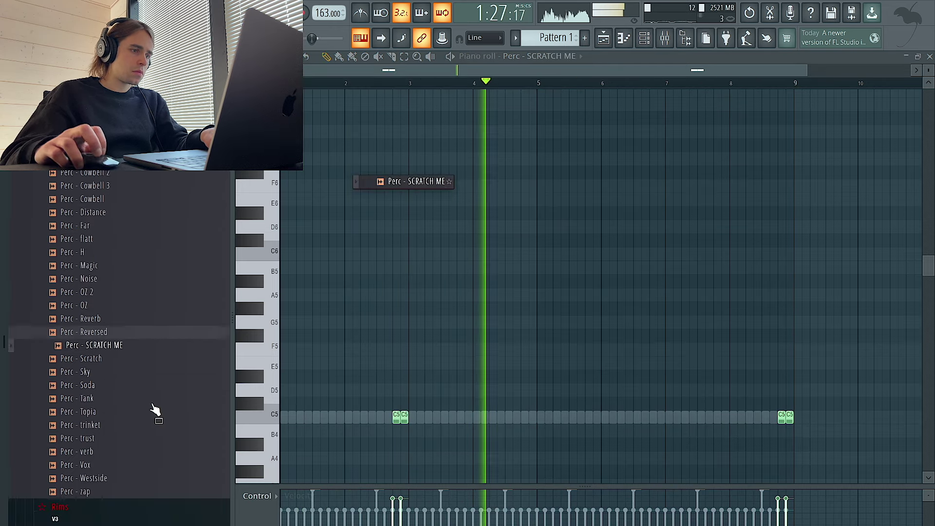
left_click_drag(128, 293, 660, 424)
left_click(653, 417)
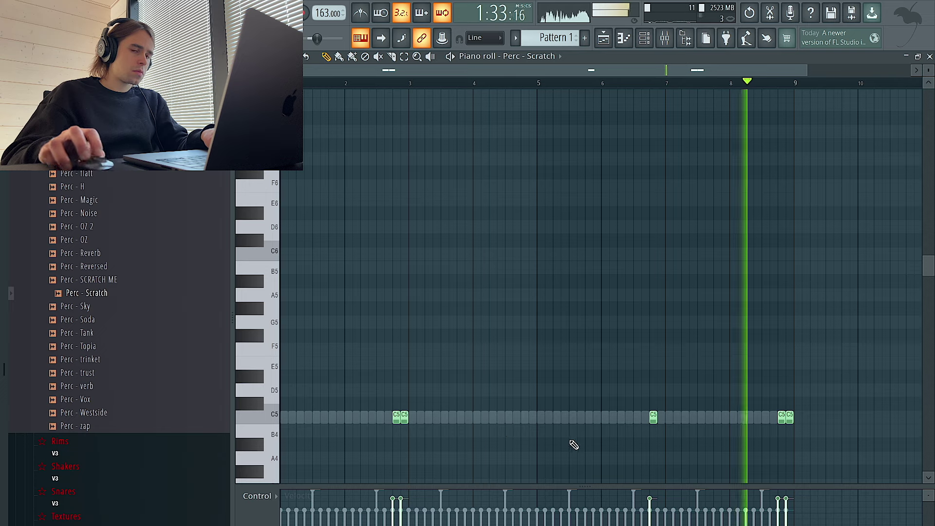
right_click(653, 418)
middle_click(140, 386)
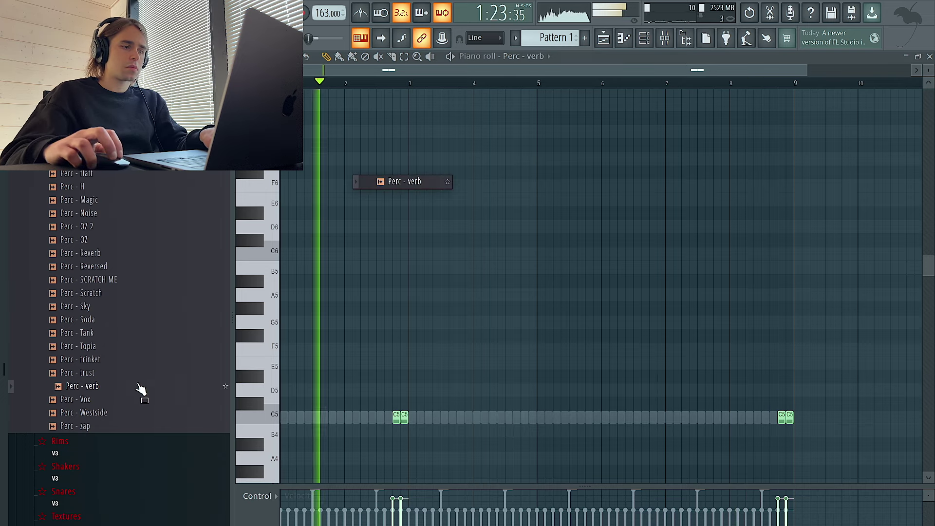
Step: Add Perc - Vox as a new channel and open its piano roll
left_click(644, 38)
left_click_drag(326, 230, 326, 208)
right_click(332, 201)
left_click(371, 199)
Step: Place Perc - Vox C5 notes just before and just after the starts of bars 2 and 6
left_click(599, 420)
left_click(613, 418)
left_click(333, 418)
left_click_drag(333, 418, 340, 418)
left_click(355, 419)
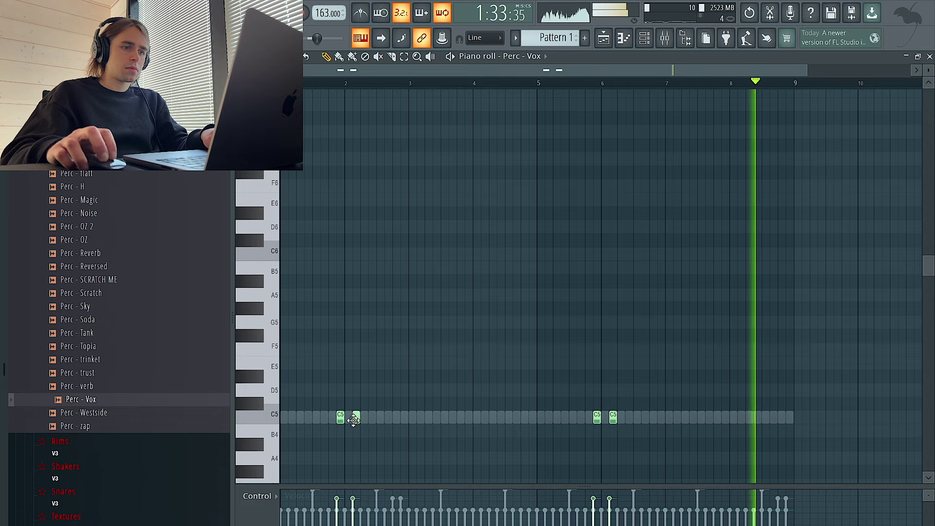
key("ctrl+a")
key("ctrl+d")
Step: Remove the Perc - verb note pair in bar 8 and duplicate the bar 2 pair at the end of bar 6
left_click(536, 56)
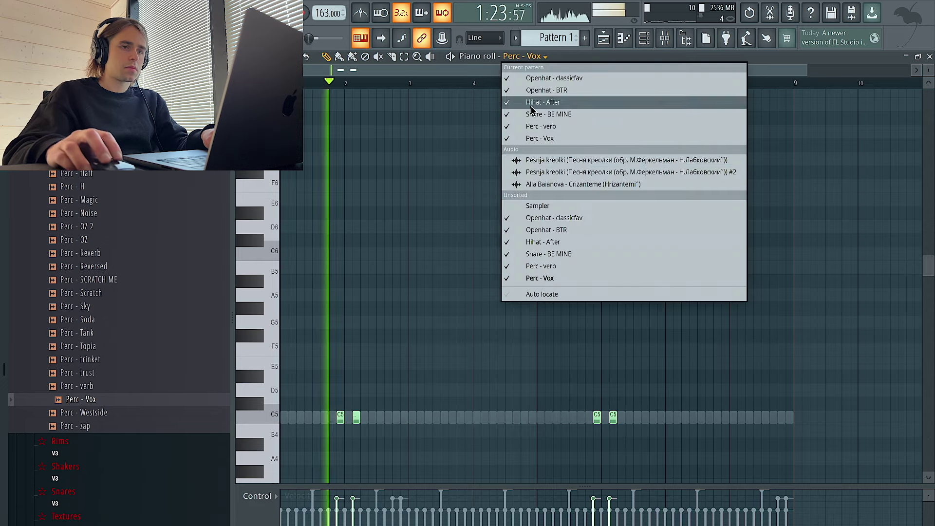
left_click(541, 266)
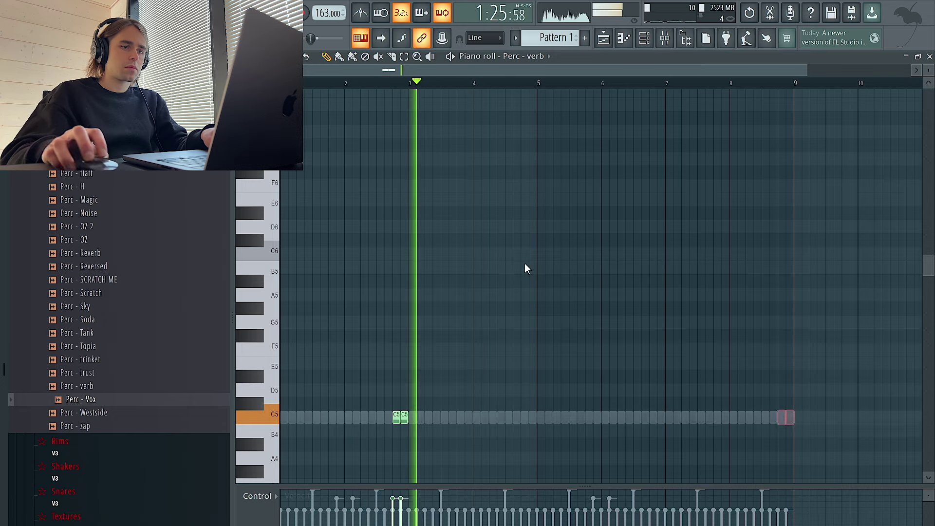
left_click_drag(541, 83, 307, 82)
key("ctrl+b")
key("ctrl+d")
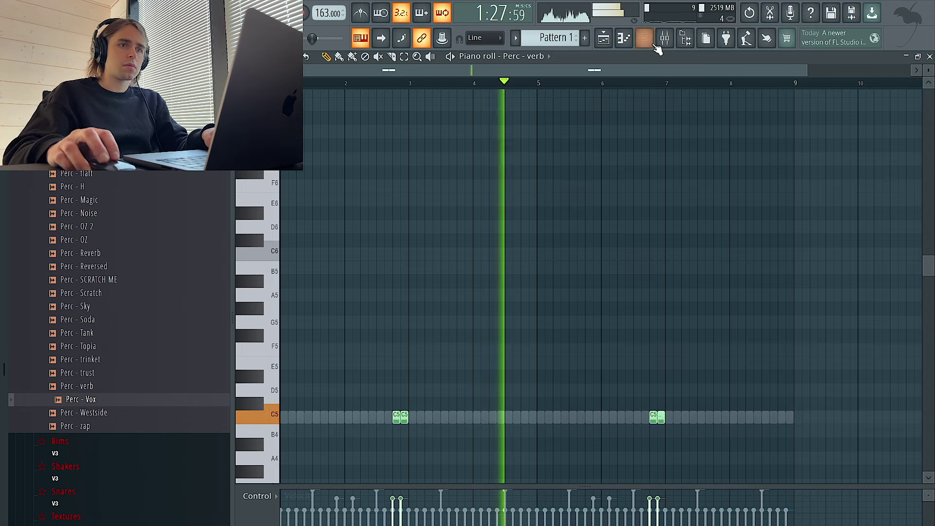
Step: Open the Hihat - After piano roll and lower the velocity of several C5 notes in bar 1
left_click(653, 43)
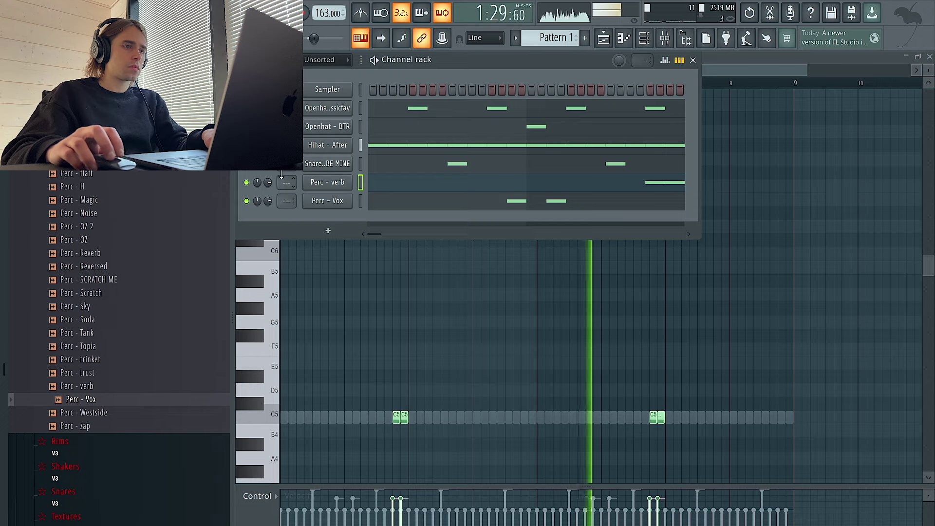
right_click(348, 144)
left_click(376, 147)
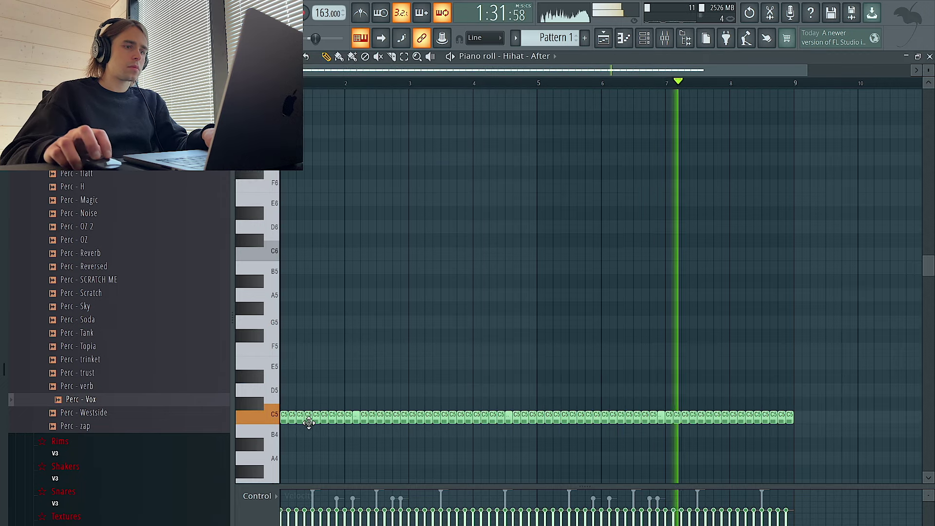
scroll(301, 420, "down", 8)
scroll(289, 405, "up", 3, "ctrl")
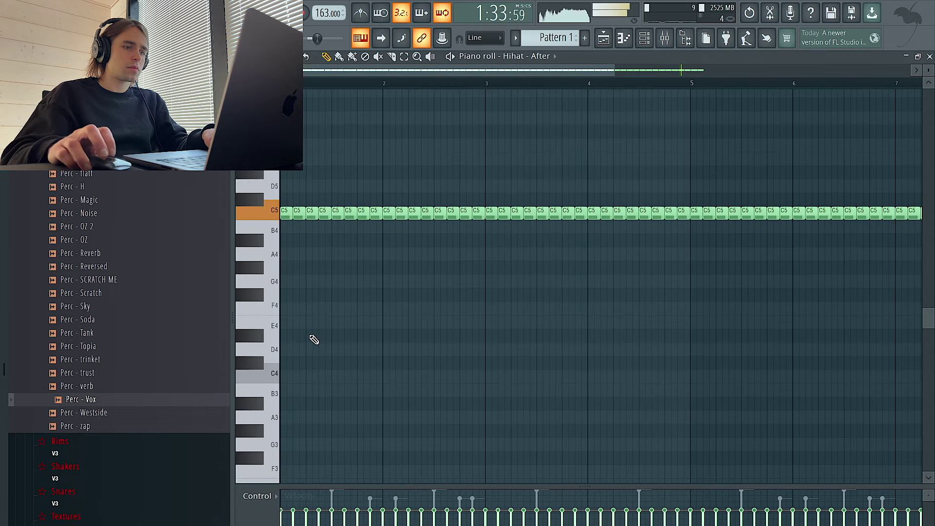
left_click(345, 522)
left_click(370, 519)
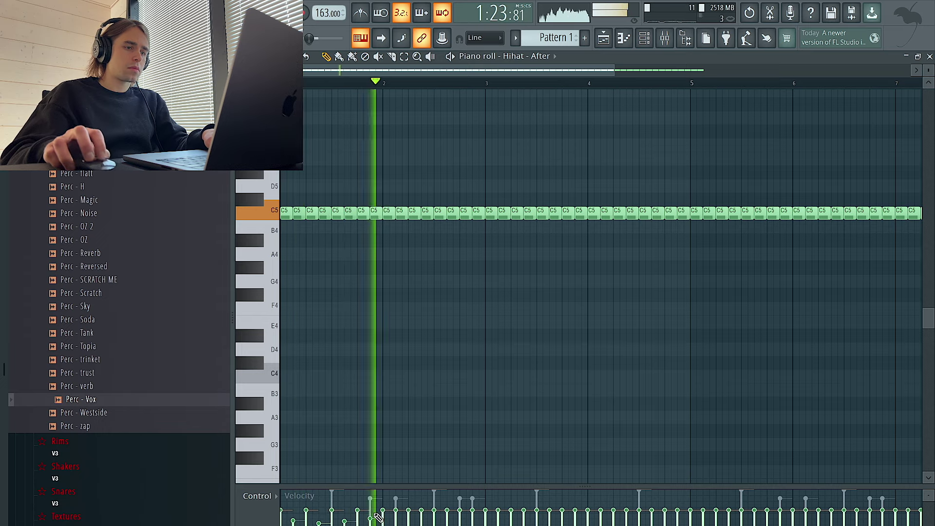
Step: Chop the third Hihat - After note of bar 2 into two shorter notes
left_click(401, 216, "ctrl")
left_click(412, 216, "ctrl")
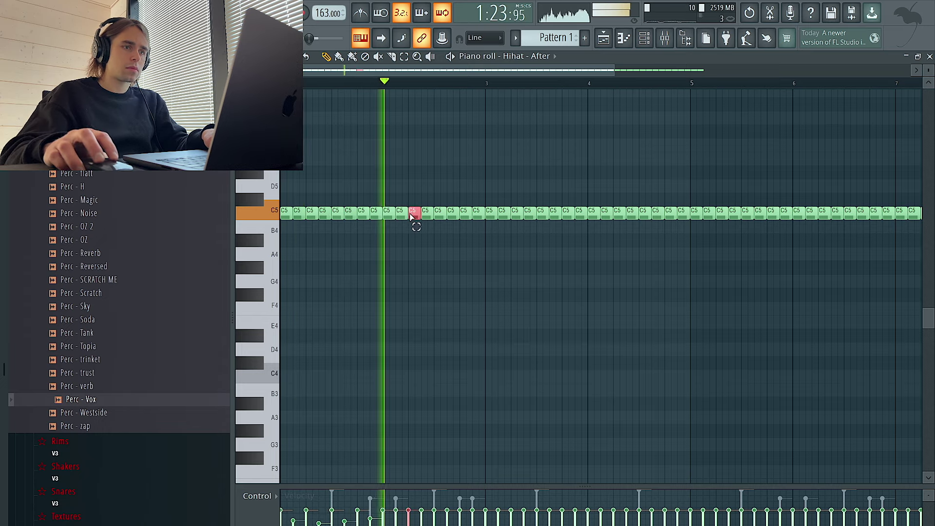
key("alt+u")
left_click_drag(435, 256, 435, 240)
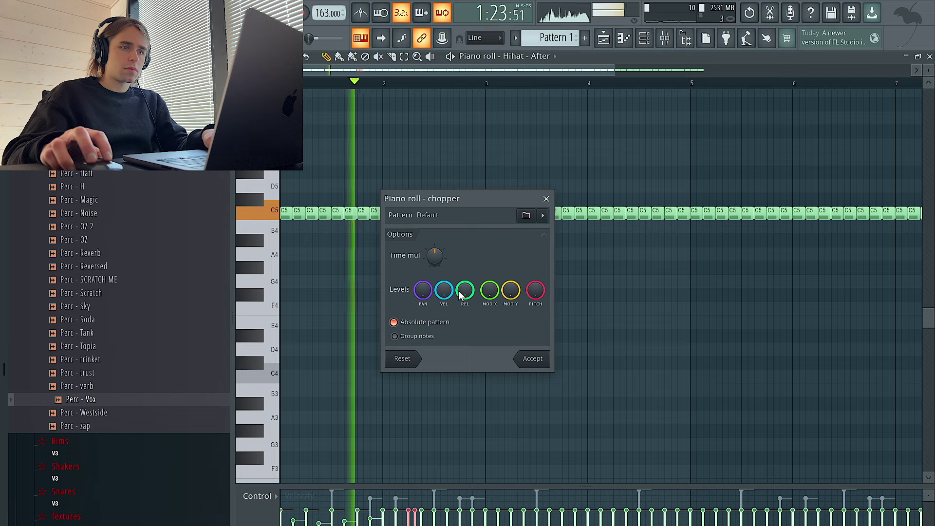
left_click(549, 366)
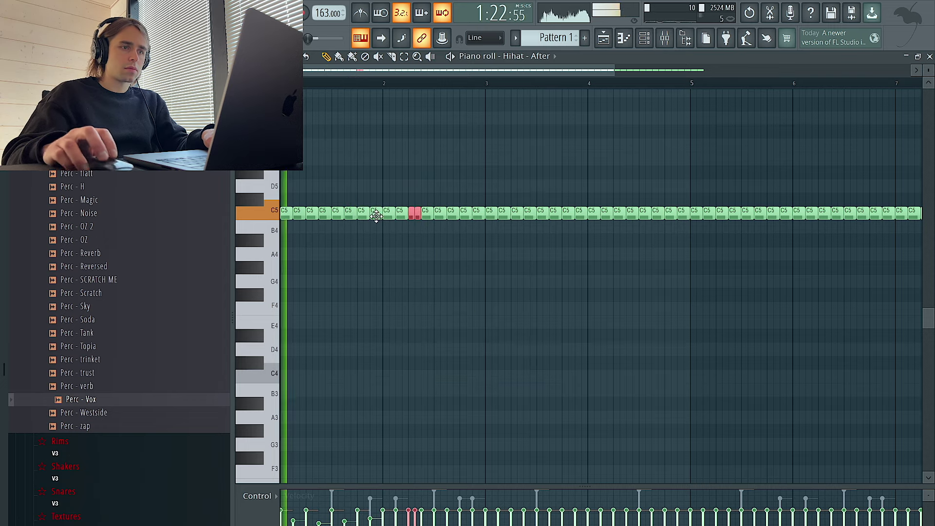
Step: Level the velocity of all hi-hat notes and replace bars 3 to 8 with three repeats of the two-bar pattern
key("ctrl+a")
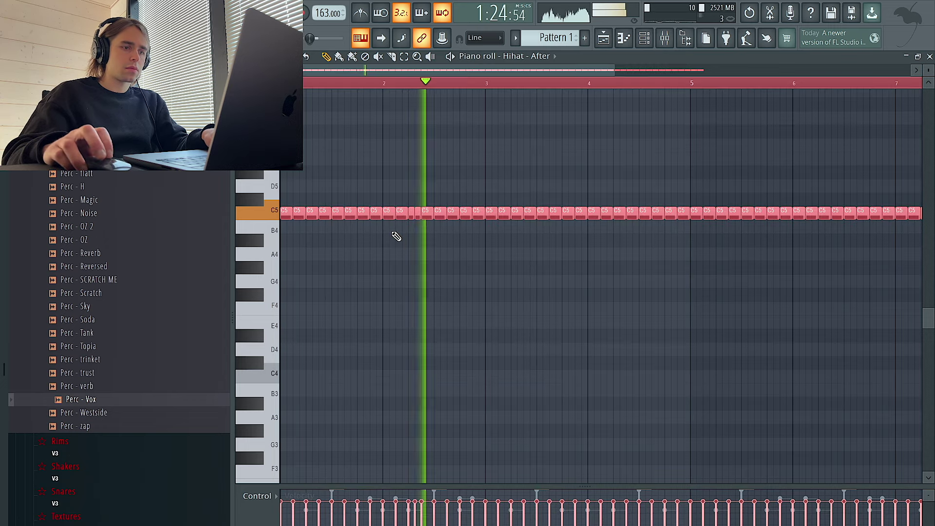
key("ctrl+d")
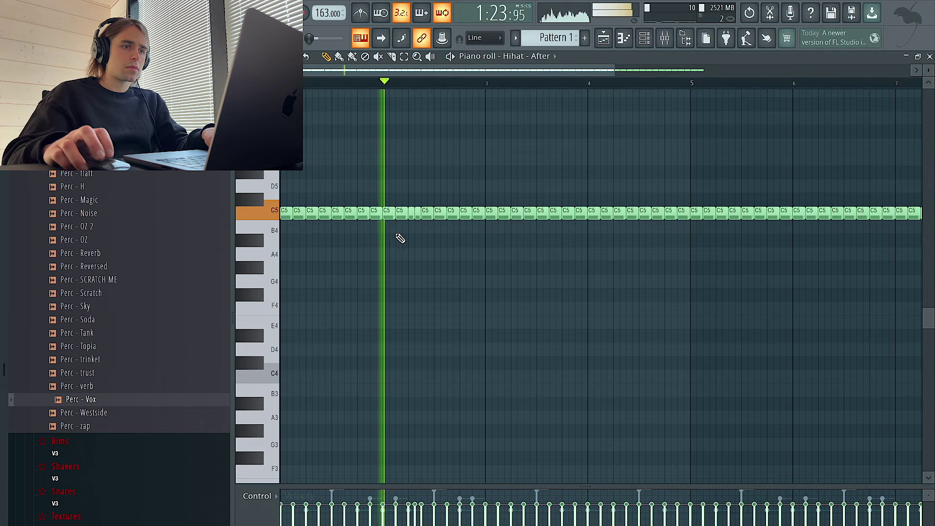
scroll(830, 247, "down", 2)
left_click_drag(827, 245, 387, 178)
key("Delete")
key("ctrl+b")
key("ctrl+b")
key("ctrl+b")
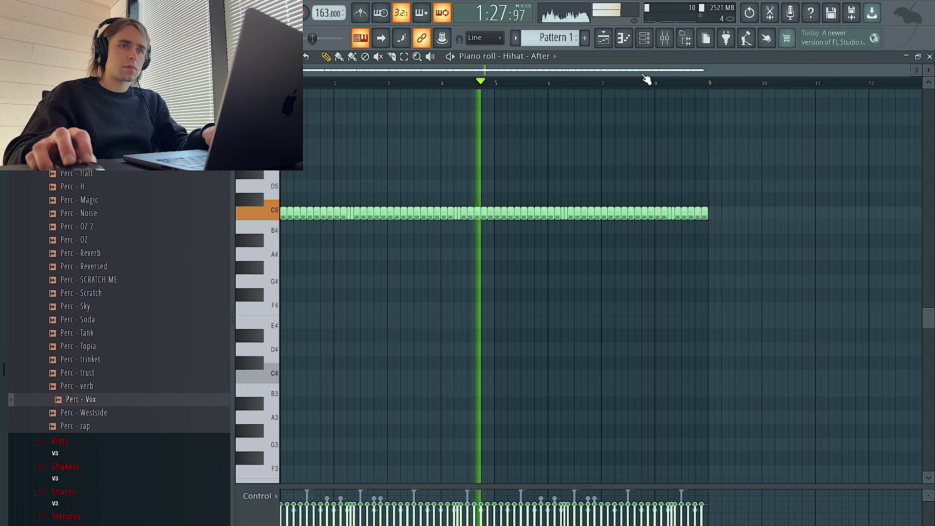
Step: Add Kick - MOON as a new channel and replace its sample with Kick - Fives
left_click(644, 37)
scroll(104, 246, "down", 5)
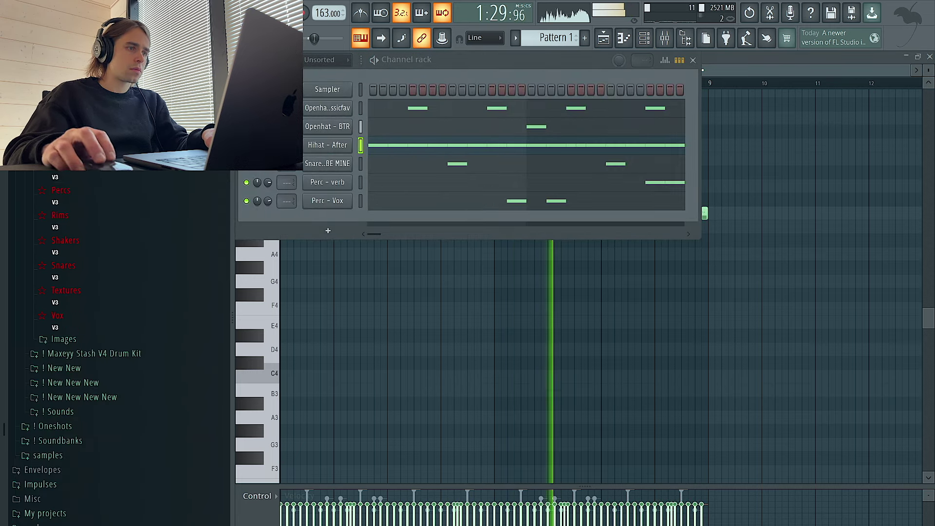
scroll(102, 263, "up", 8)
left_click_drag(307, 235, 309, 234)
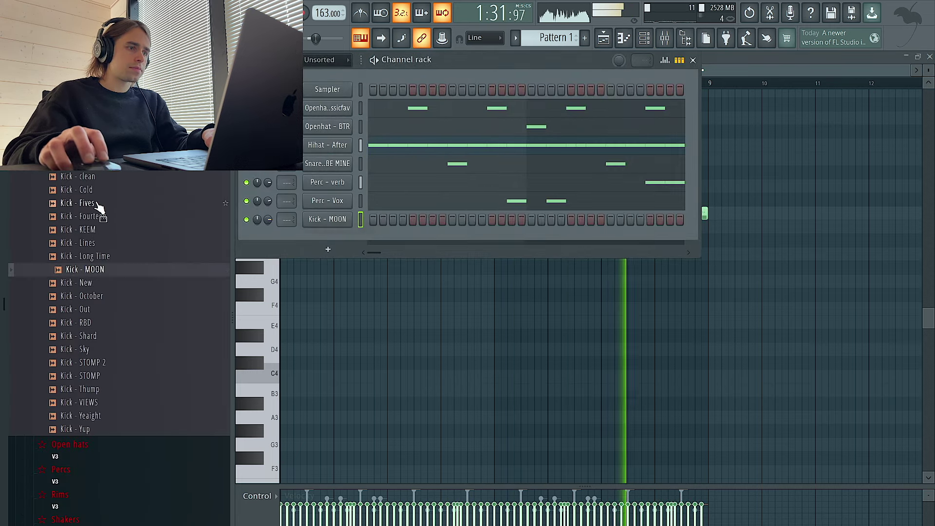
left_click_drag(102, 205, 363, 222)
Step: Place Kick - Fives C5 notes at the starts of bars 1 and 3, on beat 2 of bars 2 and 4, and mid-bar 3
left_click(373, 220)
right_click(322, 222)
left_click(373, 218)
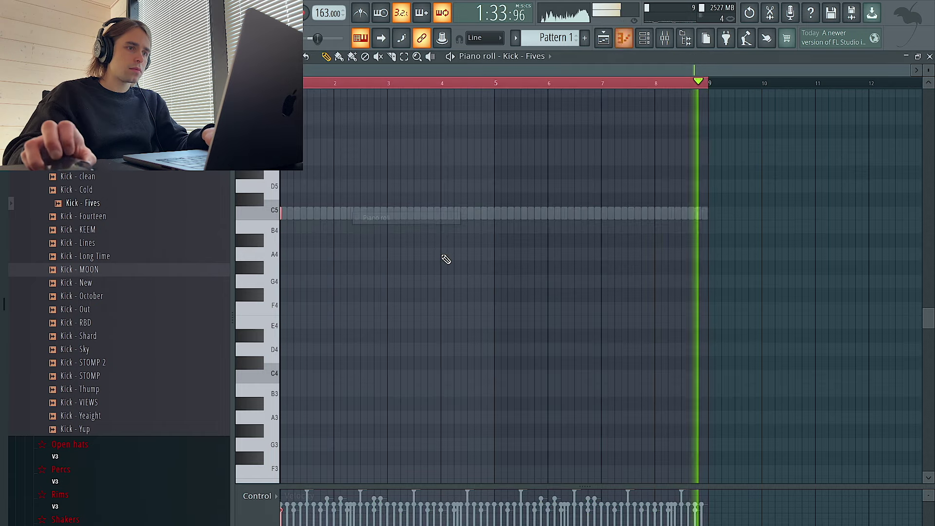
scroll(332, 238, "up", 4)
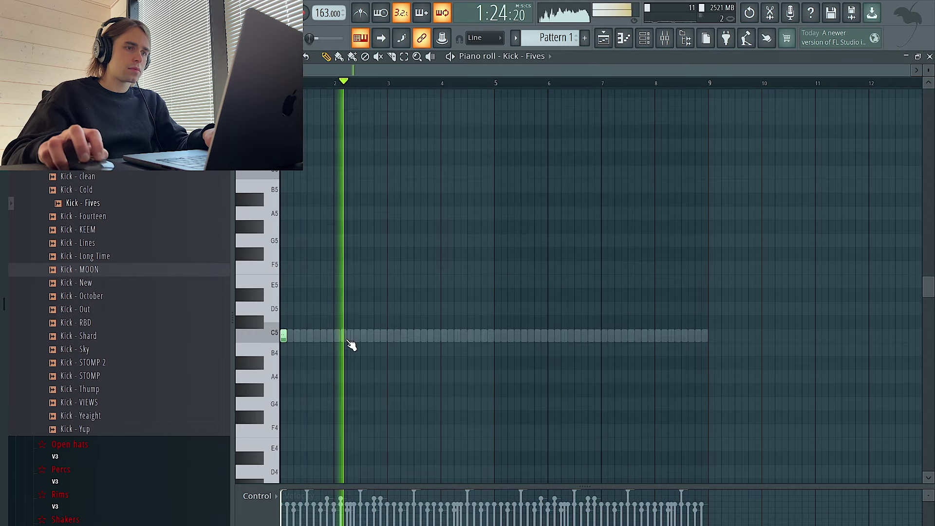
left_click(390, 337)
left_click(410, 338)
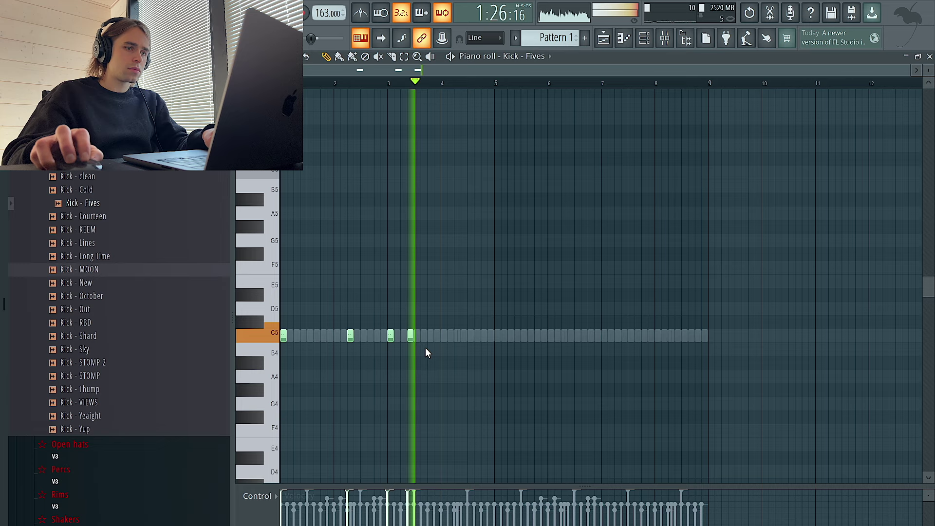
left_click(458, 337)
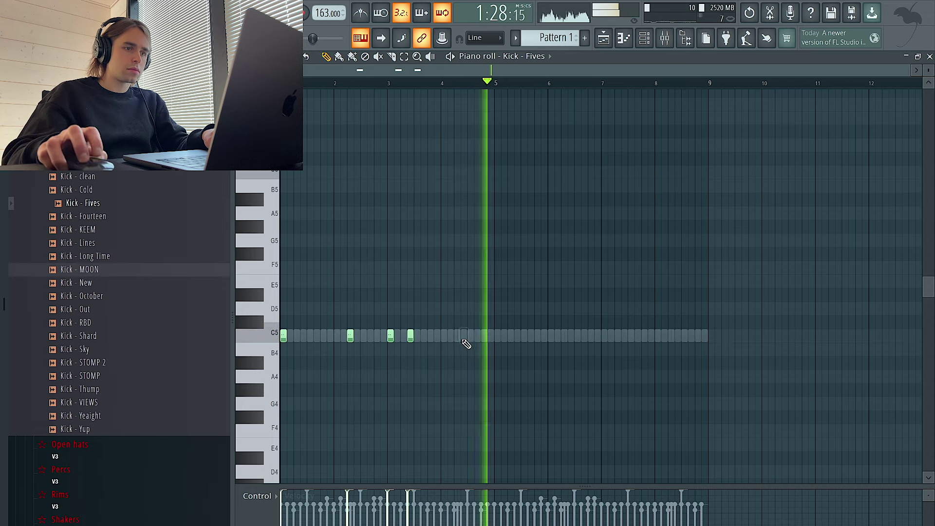
Step: Delete the Perc - Vox note pair around the start of bar 6
left_click(644, 38)
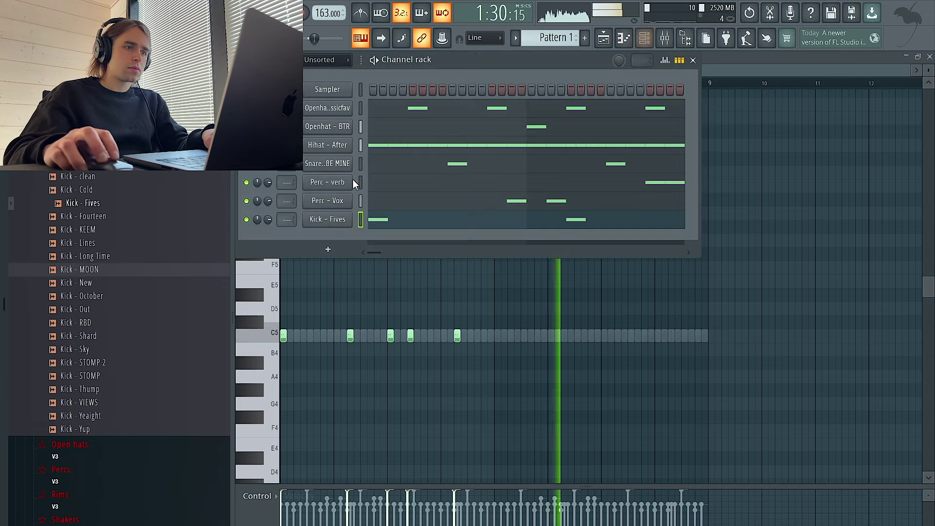
right_click(334, 201)
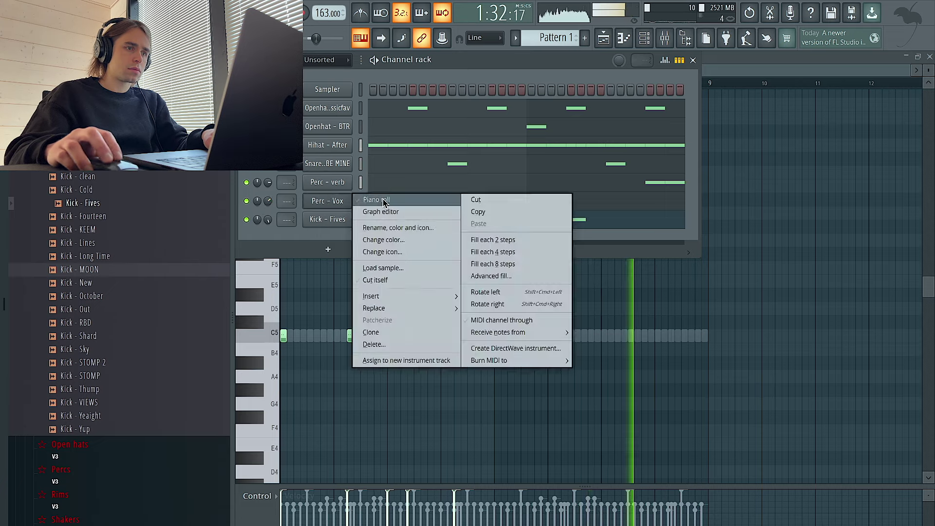
left_click(382, 200)
right_click(558, 337)
right_click(545, 336)
Step: Add a Kick - Fives C5 note in the second half of bar 2 and delete the second kick in bar 3
left_click(644, 38)
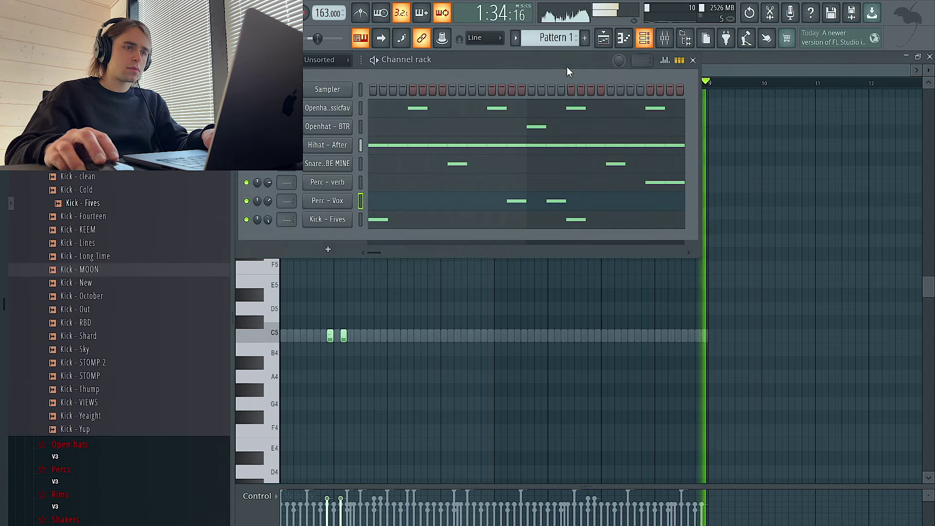
right_click(351, 215)
left_click(365, 217)
left_click(370, 336)
right_click(410, 337)
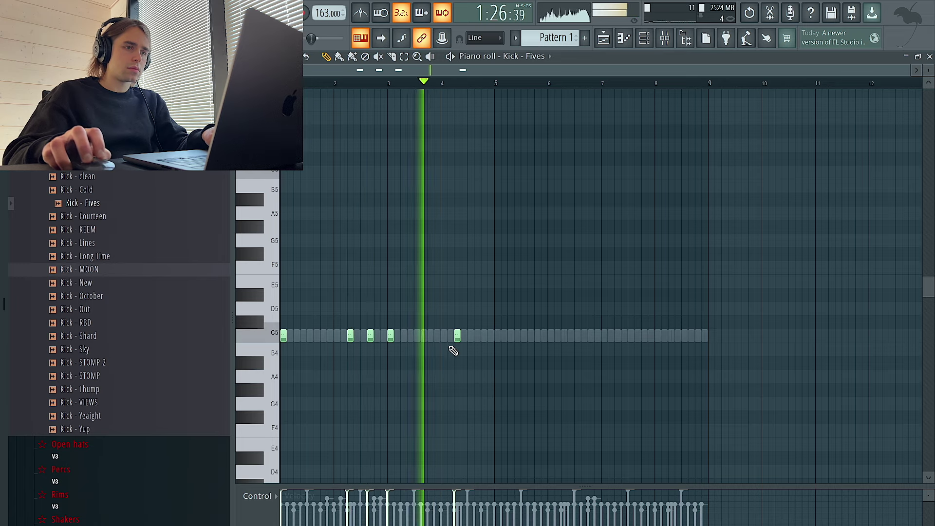
Step: Add a kick in the second half of bar 4 and duplicate the four-bar kick pattern across bars 5 to 8
left_click(476, 337)
key("ctrl+a")
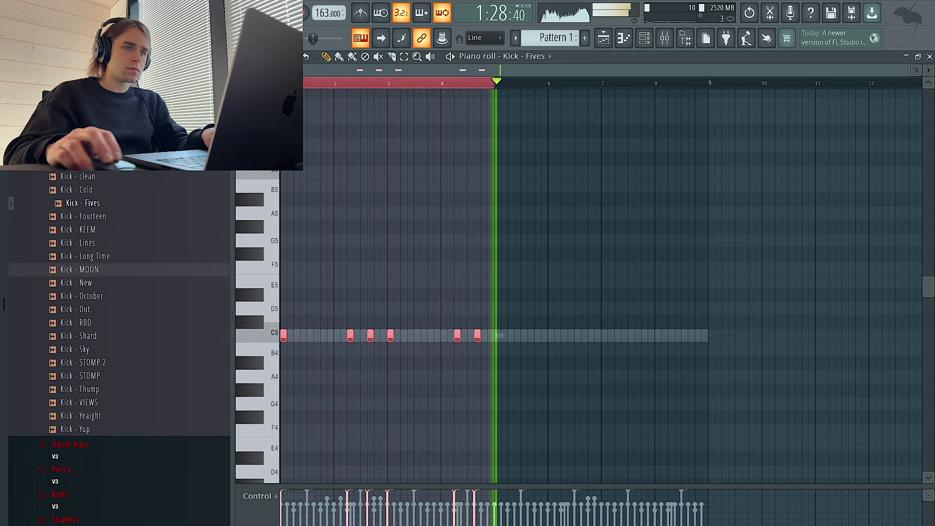
key("ctrl+b")
Step: Try other V3 kit hi-hats on the hi-hat channel, including Hihat - Money and Hihat - Overused
key("F6")
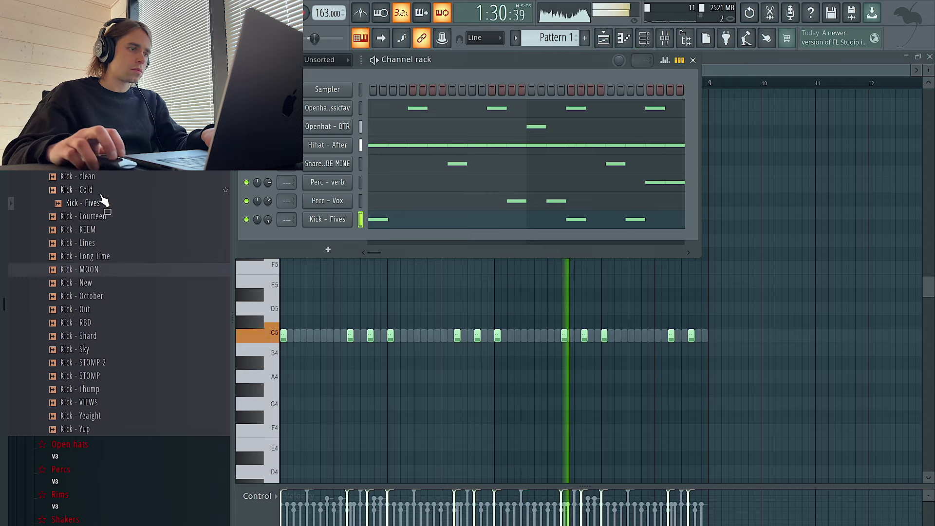
scroll(83, 214, "up", 15)
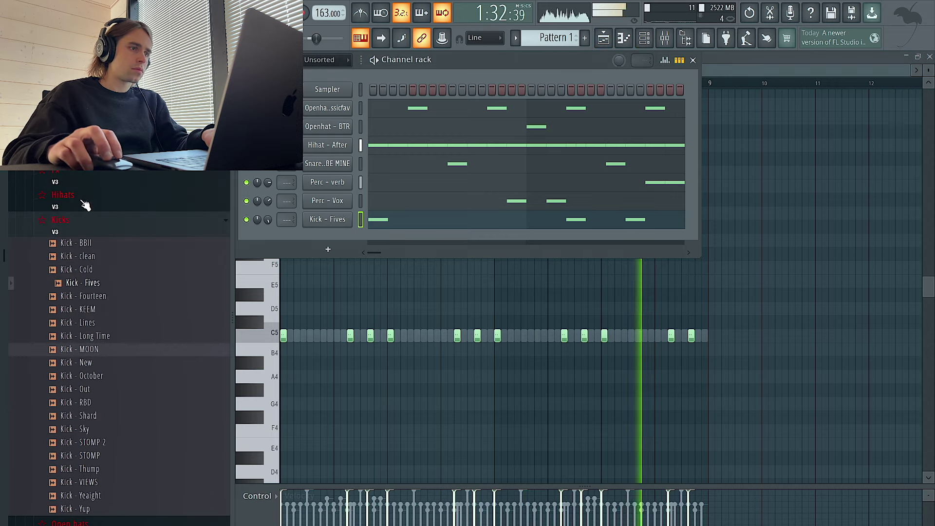
left_click(98, 227)
left_click_drag(357, 161, 355, 147)
middle_click(99, 336)
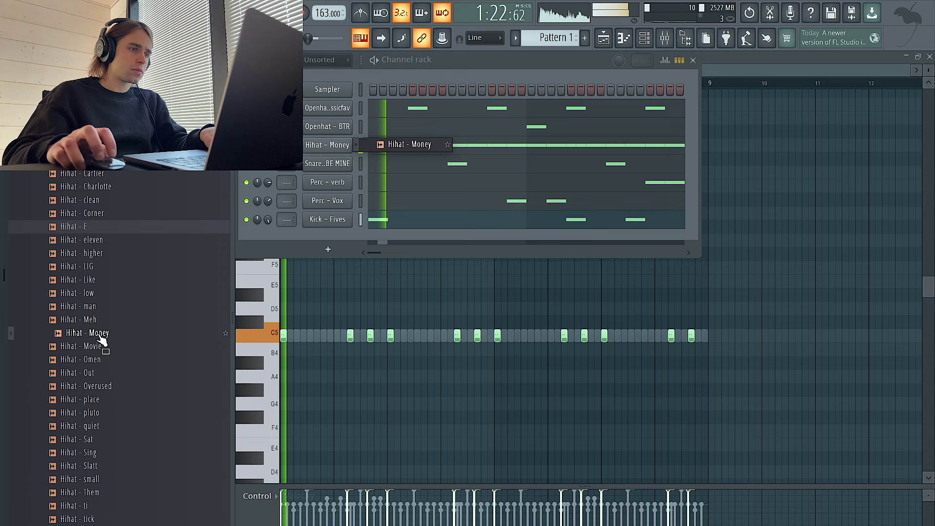
middle_click(117, 348)
scroll(128, 390, "down", 6)
middle_click(122, 322)
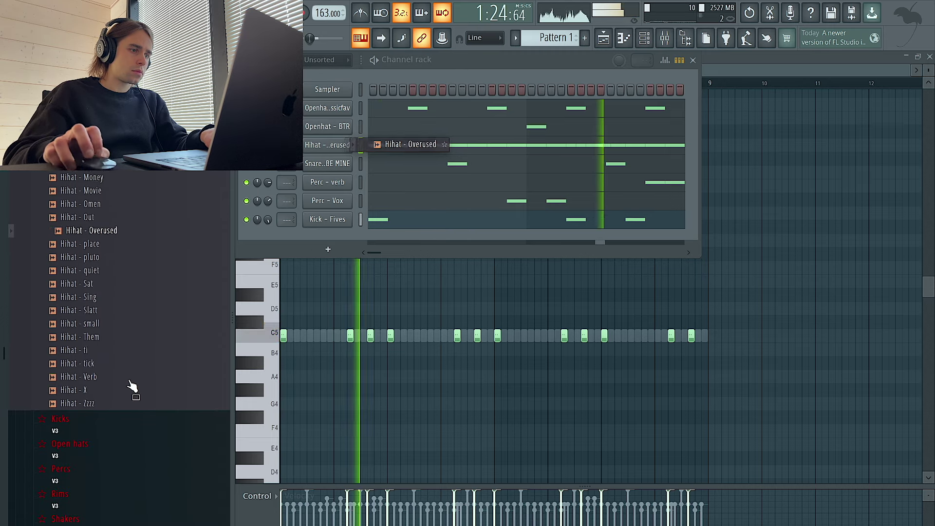
Step: Try further samples such as Hihat - ti and Hihat - pluto on the hi-hat channel
middle_click(114, 296)
middle_click(98, 282)
middle_click(114, 373)
middle_click(107, 361)
middle_click(105, 347)
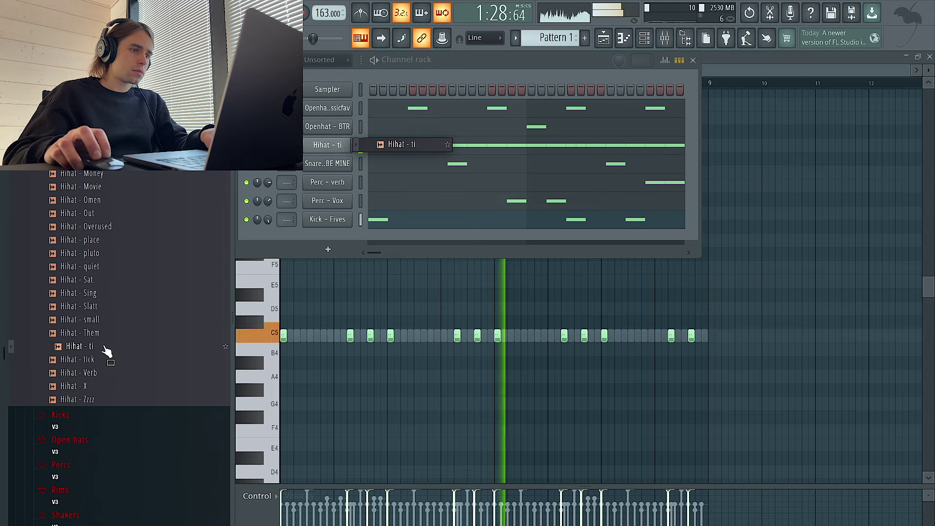
middle_click(110, 362)
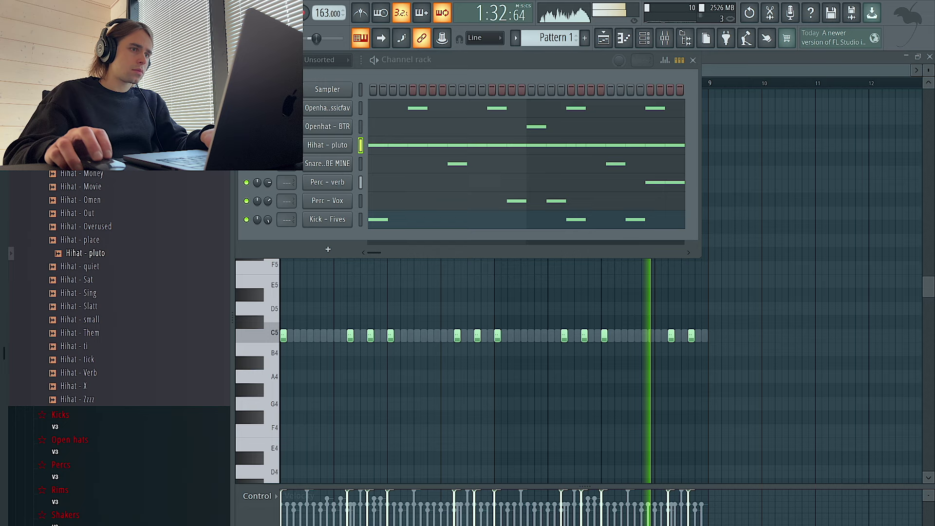
Step: Try Hihat - Overused, Hihat - place and Hihat - back there as the hi-hat channel's sample
middle_click(166, 227)
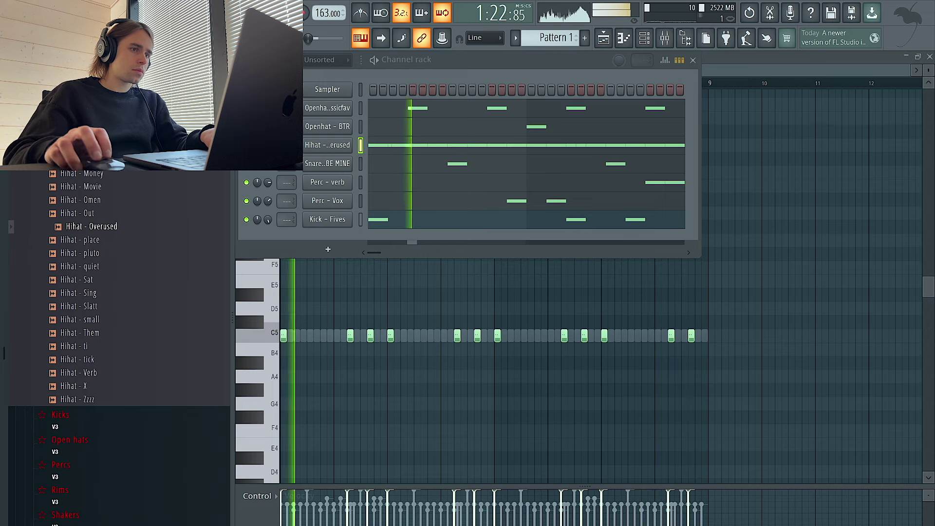
middle_click(225, 240)
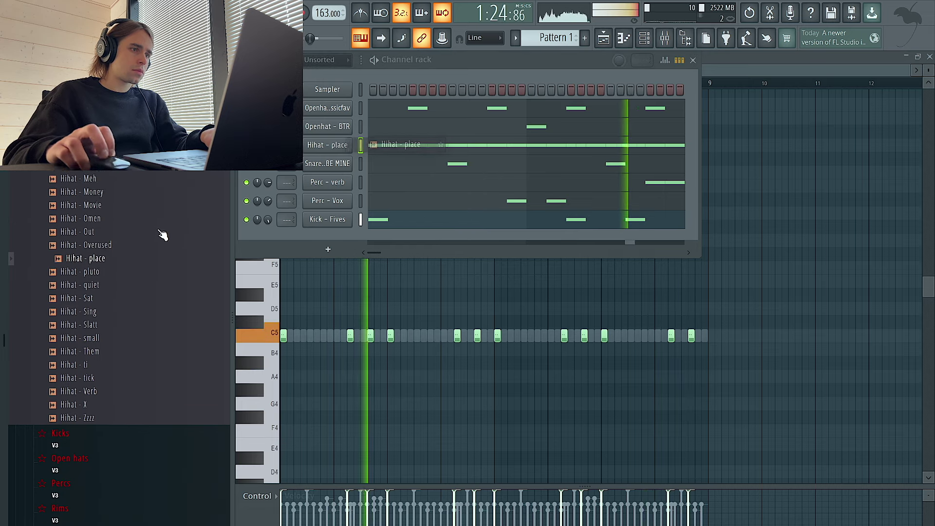
scroll(162, 236, "up", 8)
middle_click(141, 295)
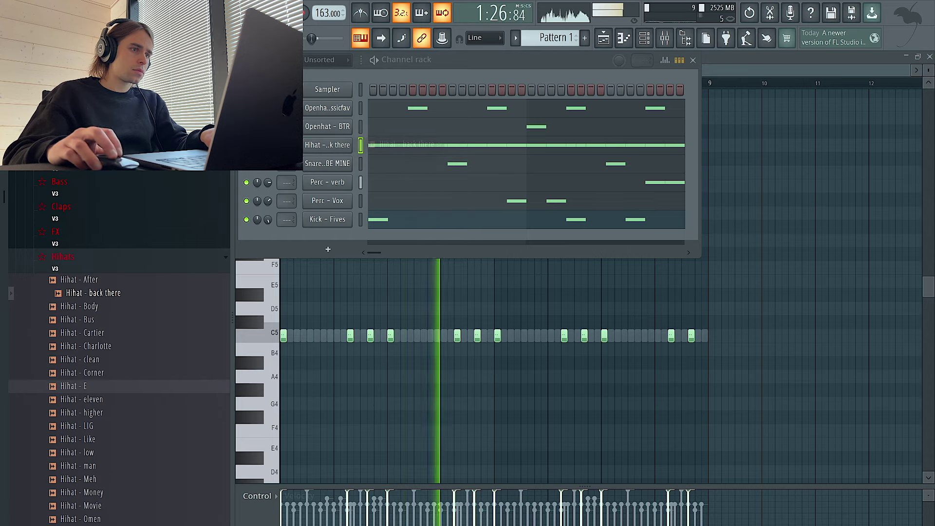
Step: Replace the hi-hat channel's sample with Hihat - TWINS from the Maxeyy Stash V2 Drum Kit after trying Hihat - HH
scroll(120, 348, "up", 10)
scroll(121, 282, "down", 4)
left_click(121, 272)
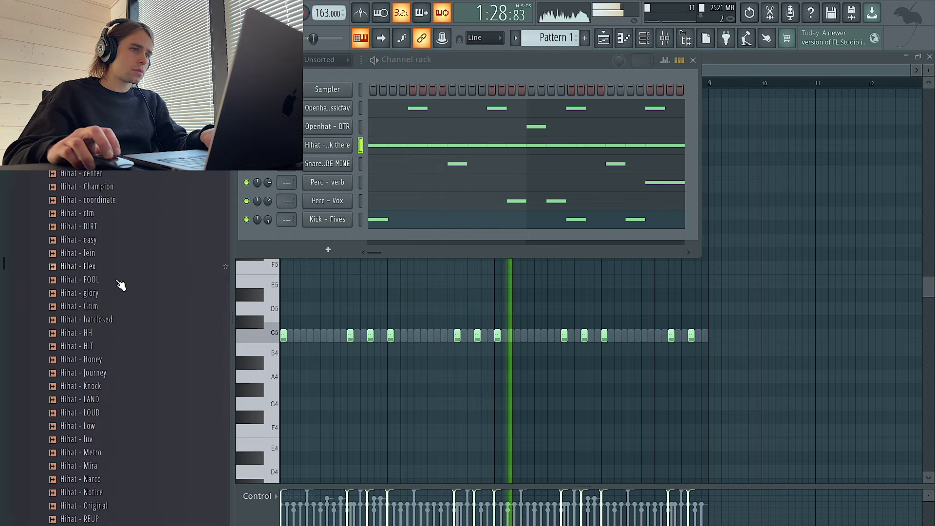
middle_click(128, 329)
scroll(130, 330, "down", 10)
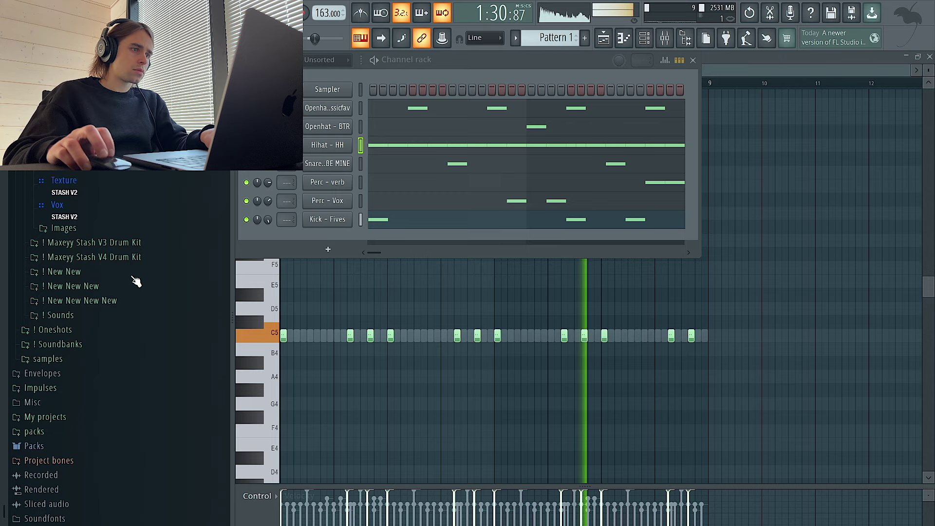
scroll(138, 280, "up", 5)
middle_click(121, 239)
Step: Browse the 808 samples in the Maxeyy Stash V3 Drum Kit and add 808 - Fear as a new channel
scroll(119, 235, "up", 8)
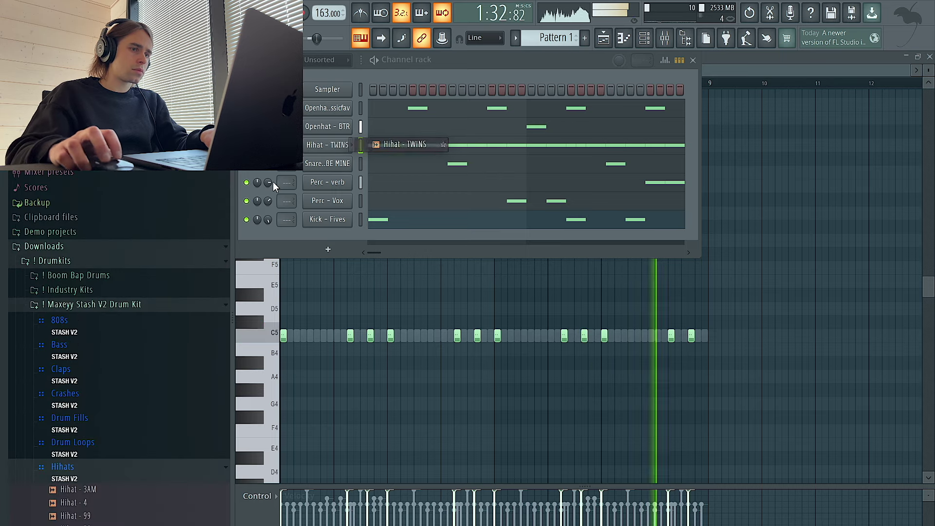
scroll(136, 325, "down", 3)
left_click(97, 178)
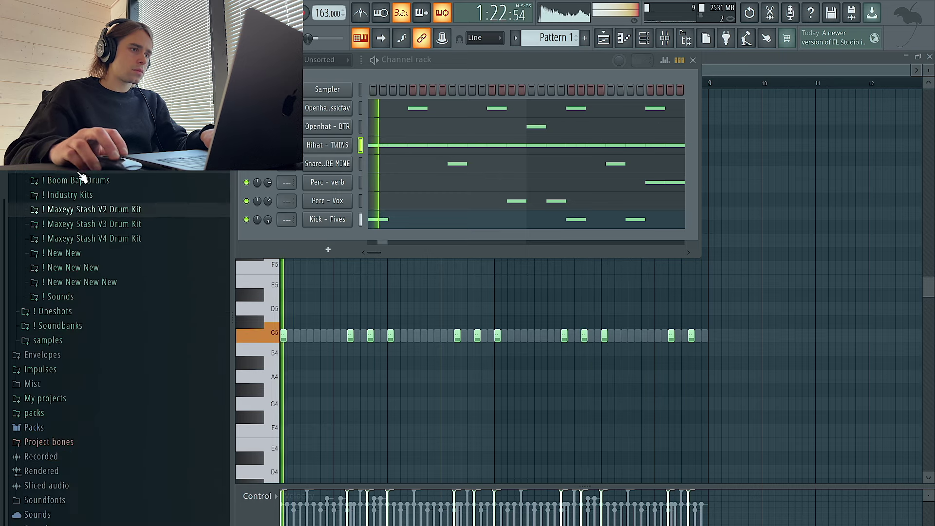
left_click(108, 225)
left_click(108, 250)
left_click(115, 304)
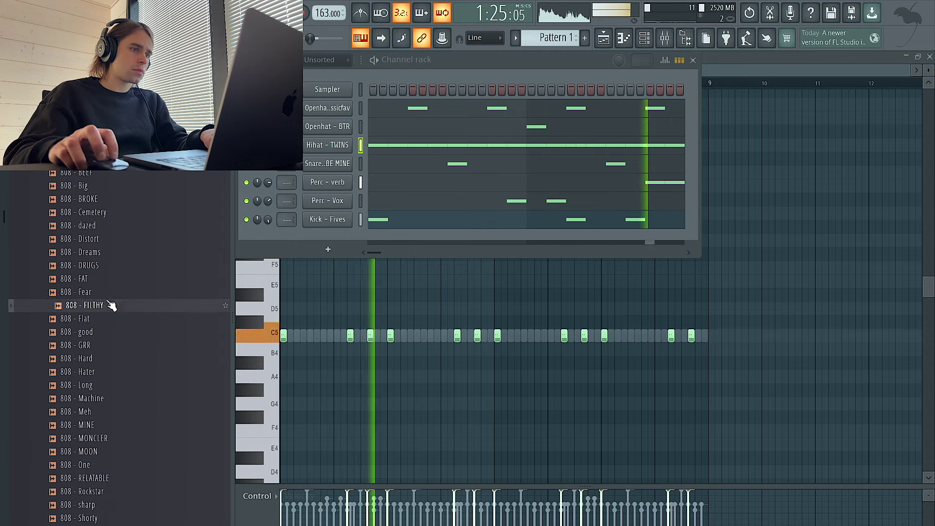
left_click(129, 293)
left_click_drag(130, 293, 318, 246)
right_click(318, 246)
left_click(391, 318)
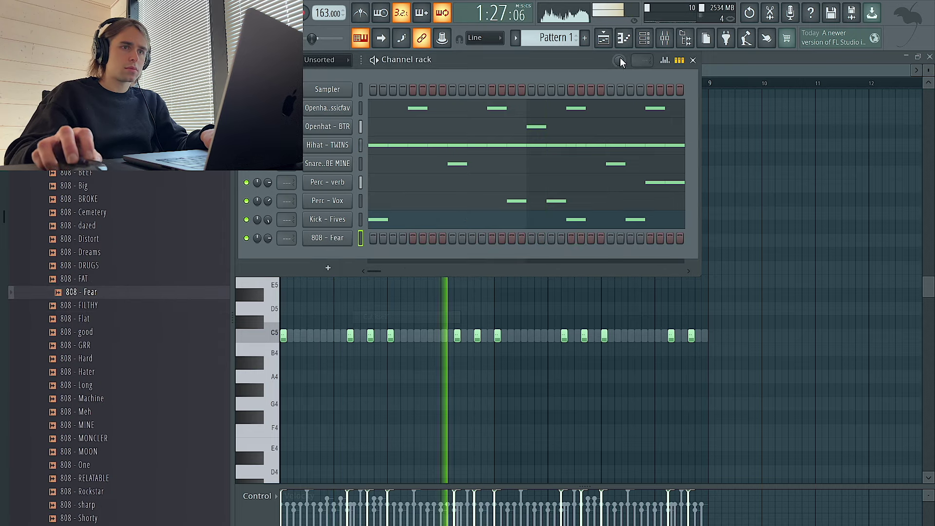
Step: Arm the Master mixer track for recording and capture the Crizanteme loop as an audio clip on playlist Track 1
left_click(605, 39)
left_click(669, 42)
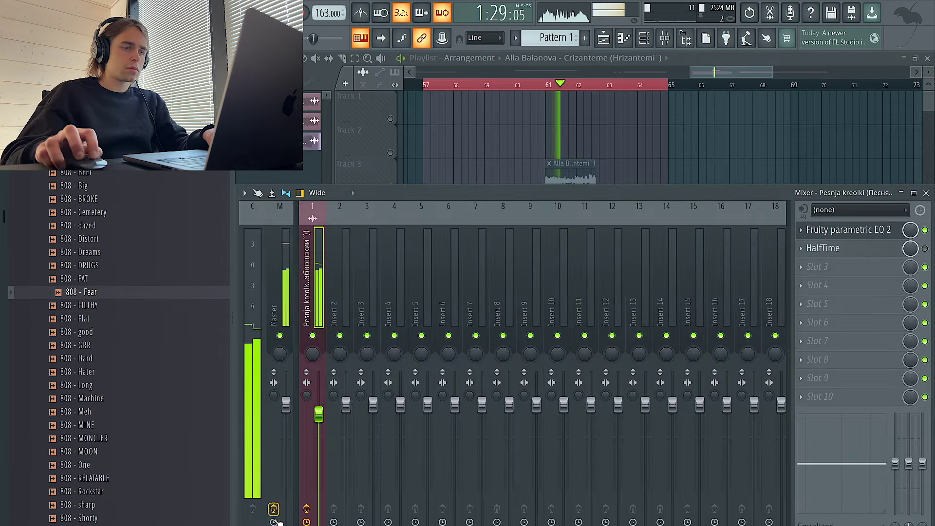
key("F9")
key("r")
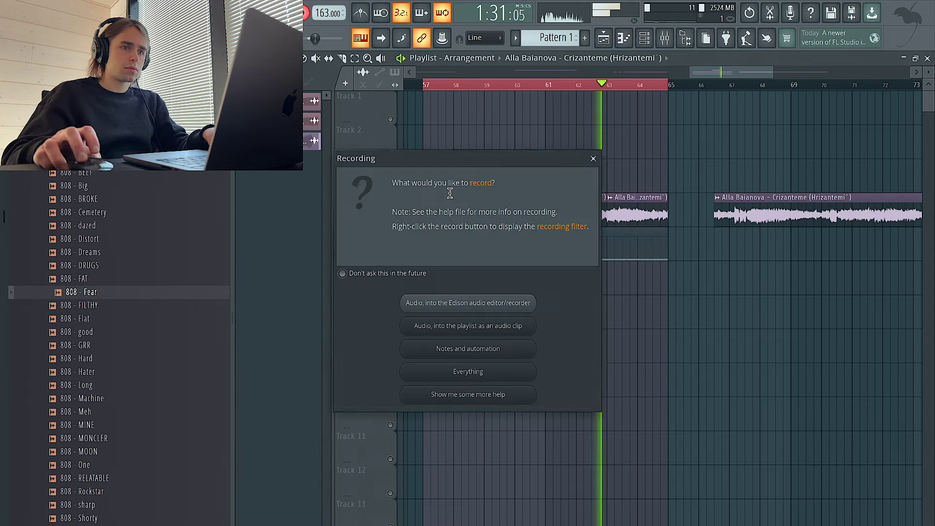
left_click(595, 159)
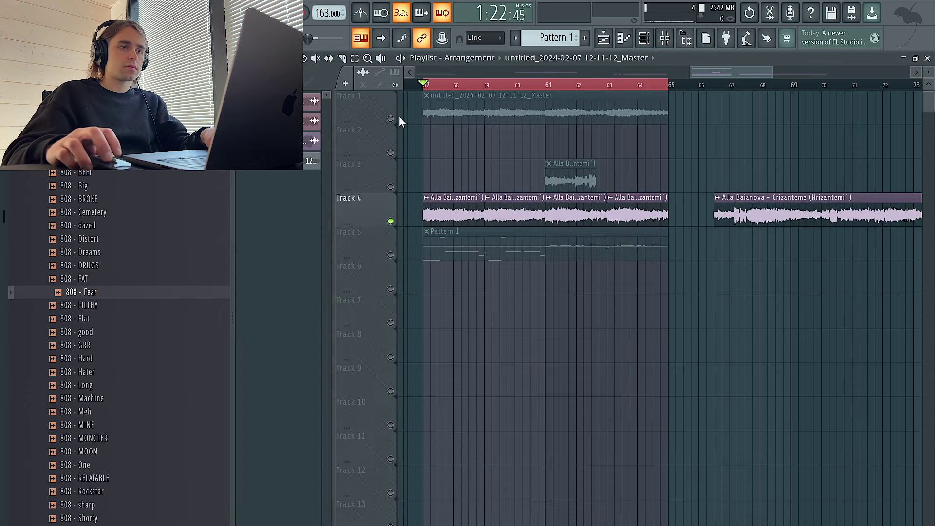
Step: Reverse the recorded Master audio clip and set its time stretching mode to Stretch
double_click(431, 112)
left_click(505, 292)
key("space")
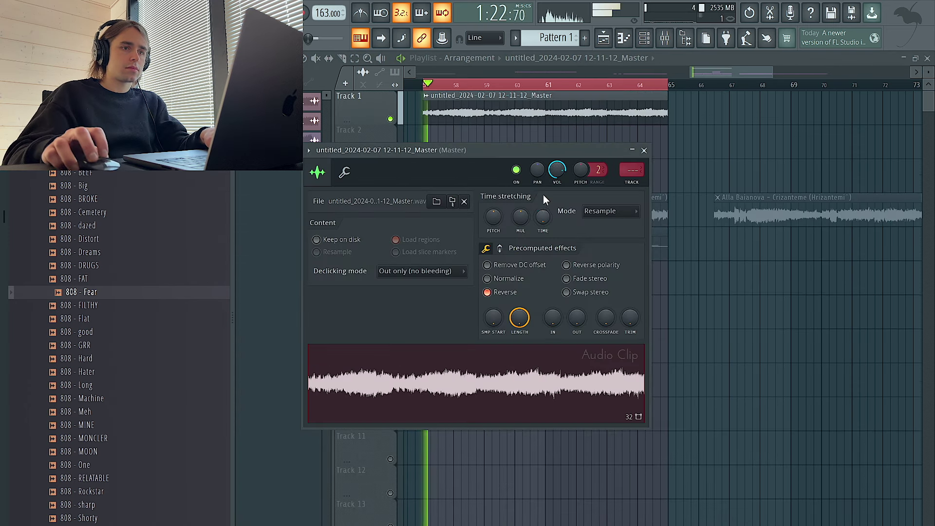
left_click(604, 212)
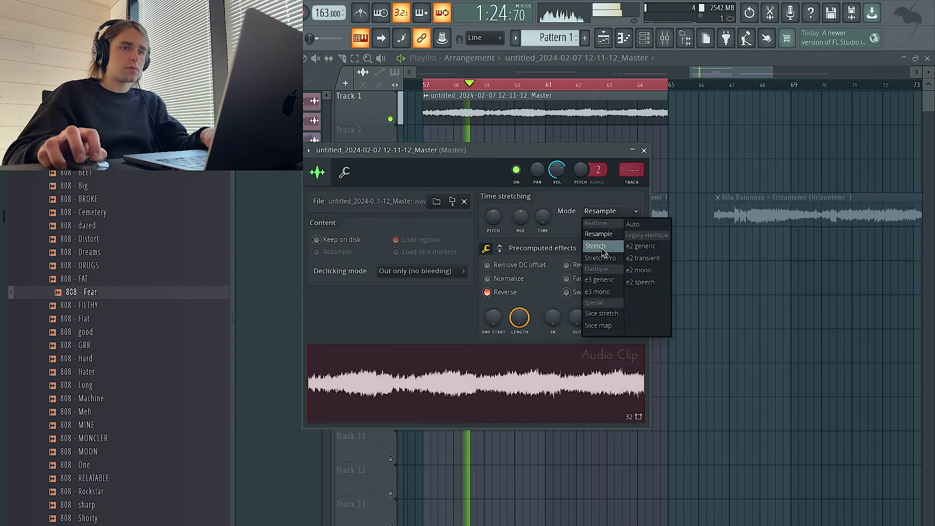
left_click(597, 246)
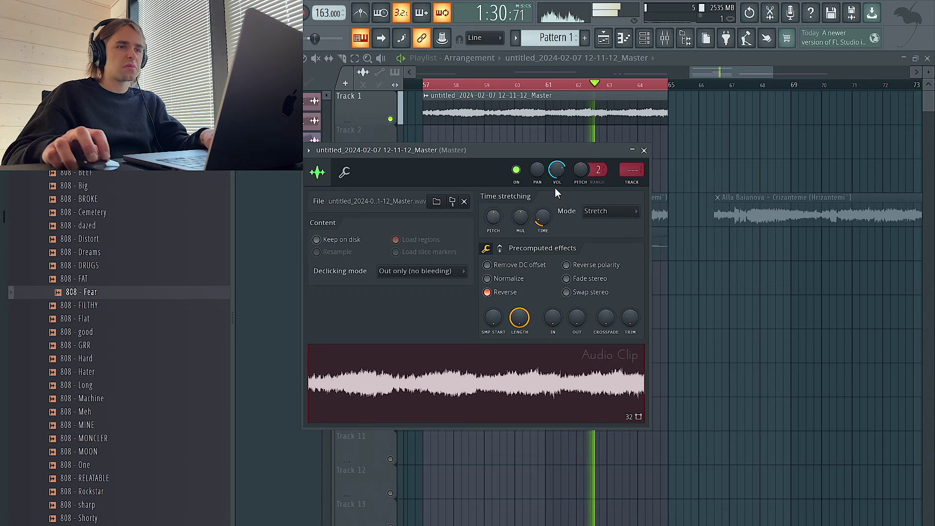
Step: Slice the reversed clip at bar 61 and swap its two halves on Track 1
left_click(551, 86)
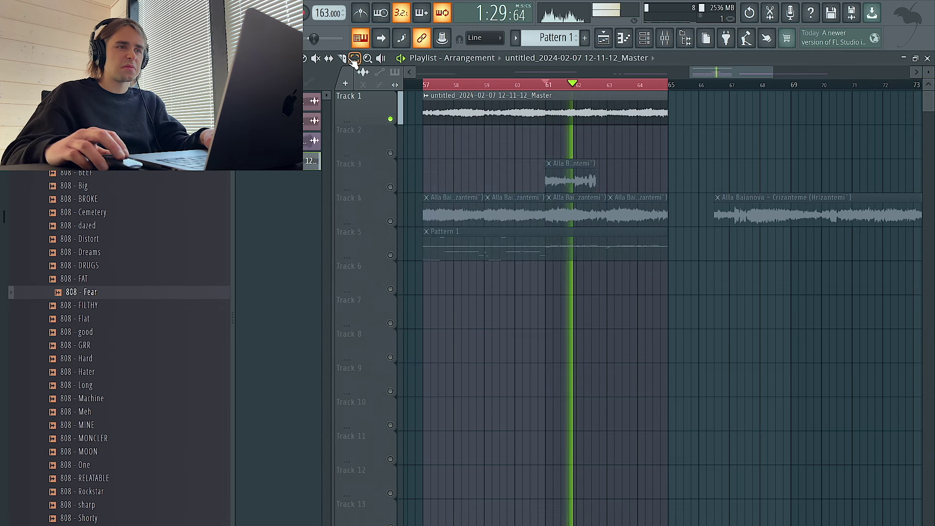
left_click(546, 125)
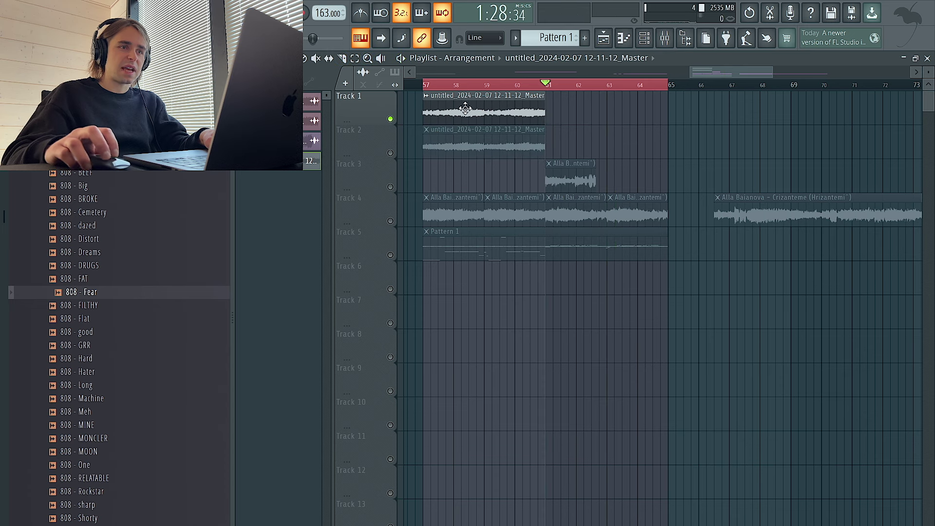
left_click_drag(472, 113, 579, 115)
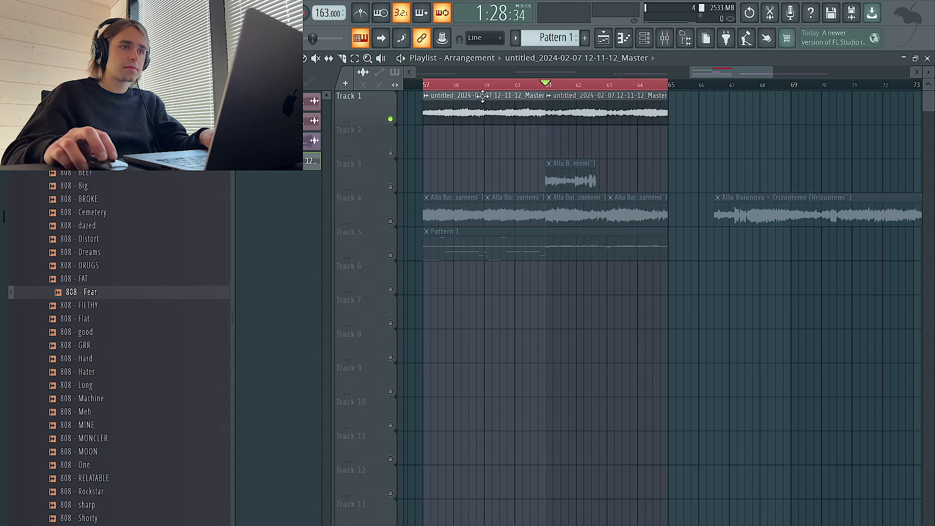
Step: Route the reversed clip to mixer track 2 and load Tape MELLO-FI in its first effect slot
double_click(457, 120)
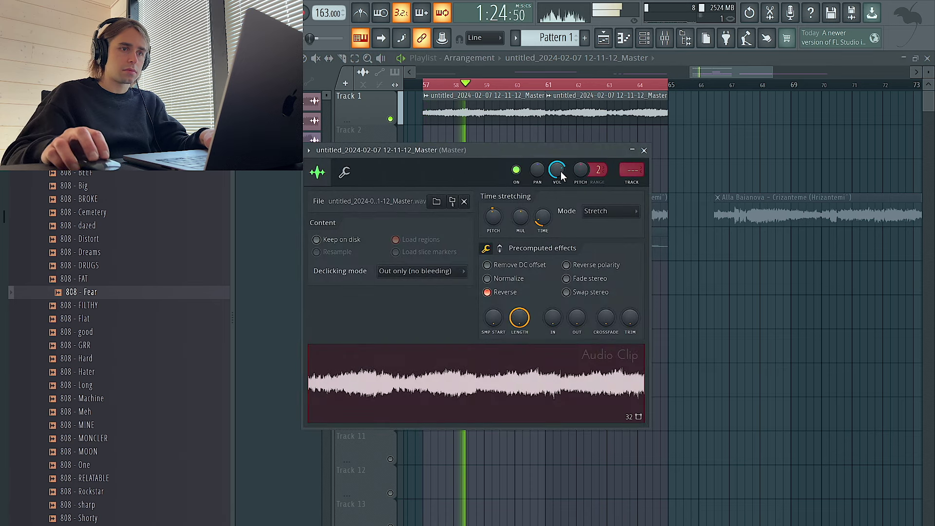
left_click(632, 171)
left_click(818, 228)
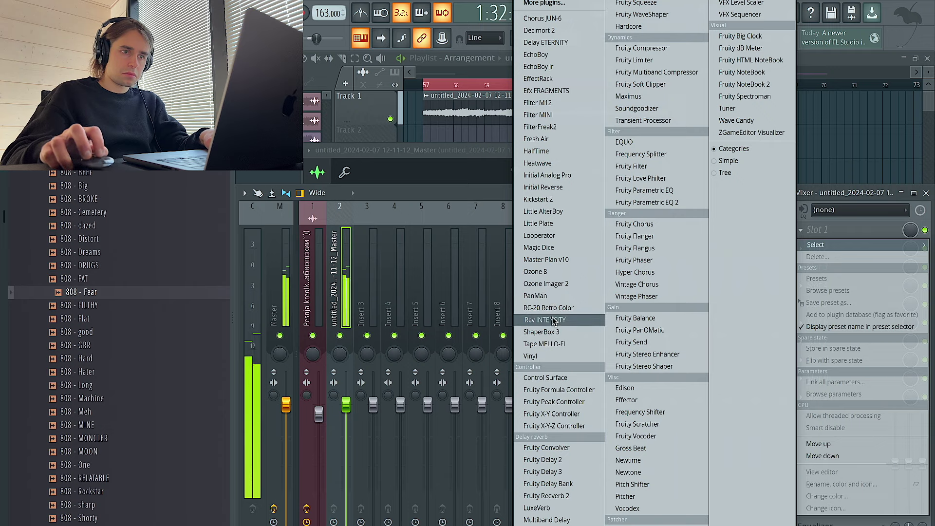
left_click(554, 341)
Step: Mute Tracks 1 and 3 in the playlist, leaving the Crizanteme loop and Pattern 1 playing
key("F5")
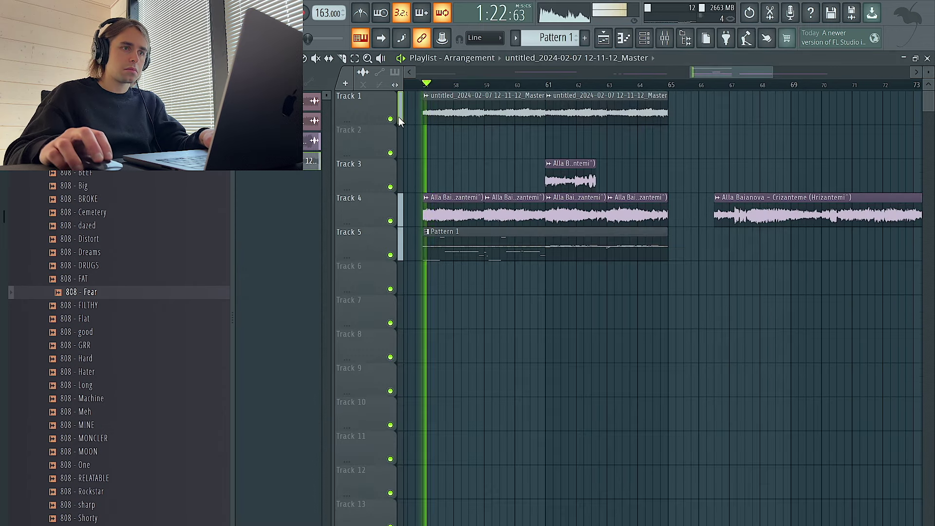
left_click(391, 119)
left_click(391, 187)
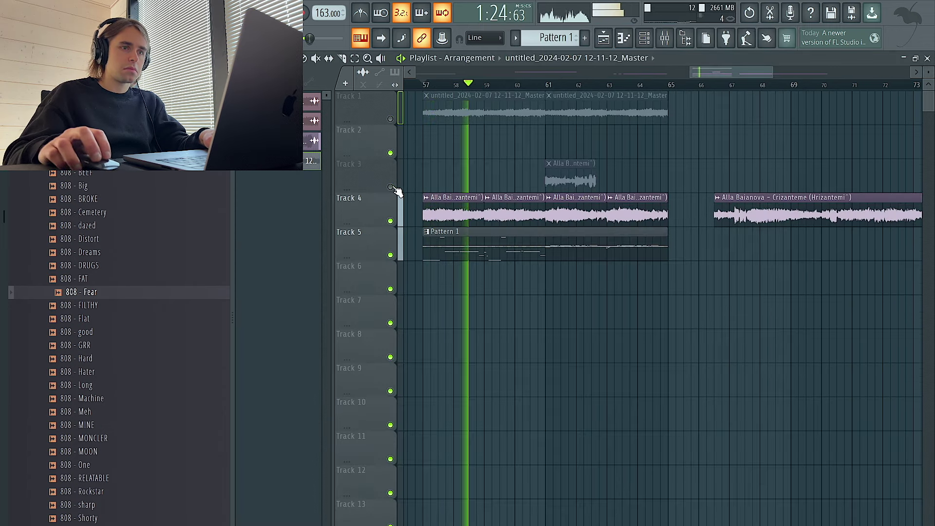
Step: Lower the Crizanteme sample's mixer level slightly and select bars 57 to 65 in the playlist for looping
double_click(549, 219)
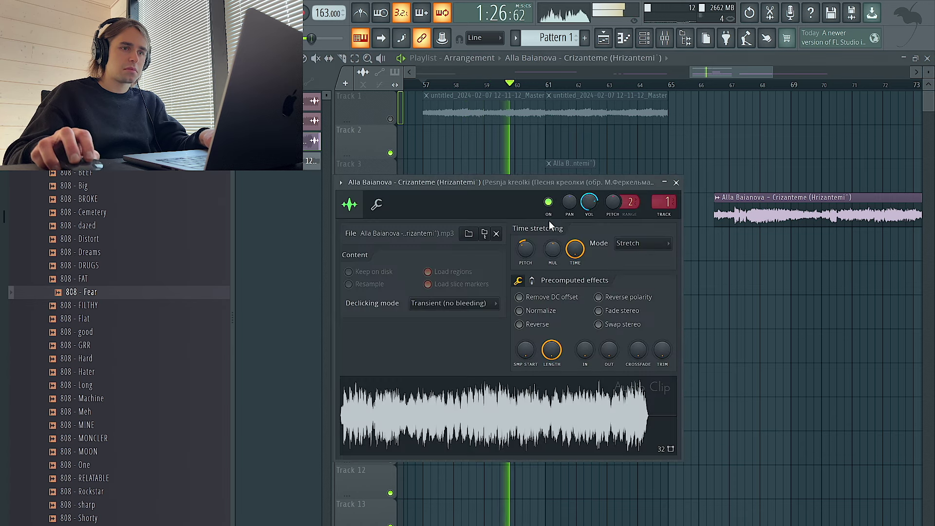
left_click(667, 39)
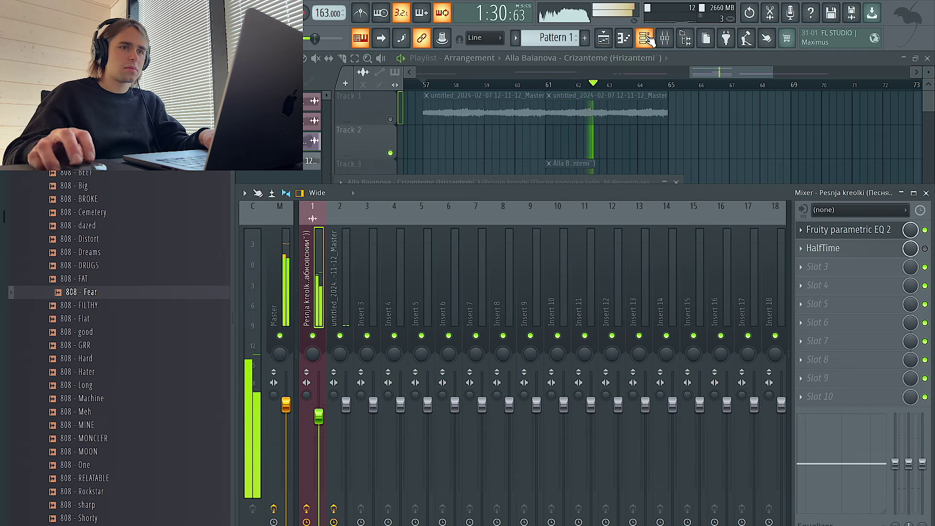
left_click_drag(677, 85, 424, 85)
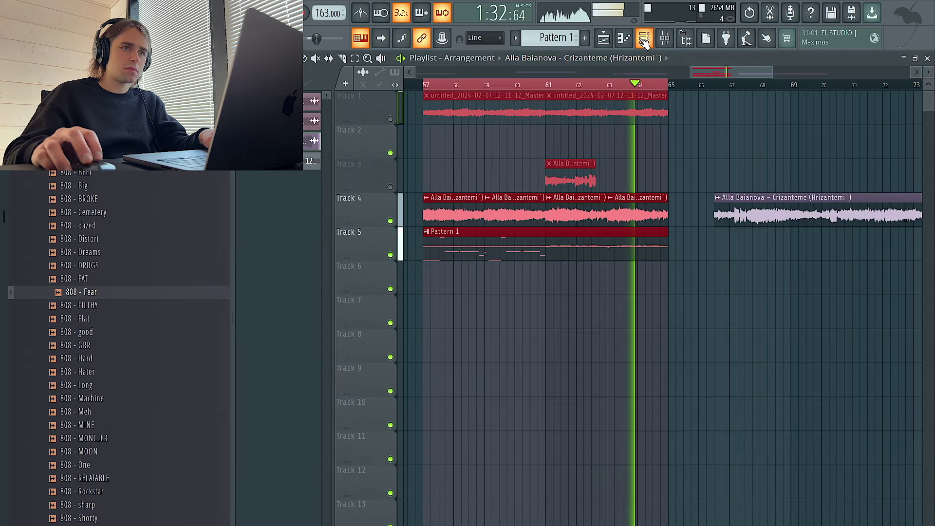
Step: Open the 808 - Fear channel in the piano roll at the octave-7 range
left_click(644, 39)
left_click(321, 102)
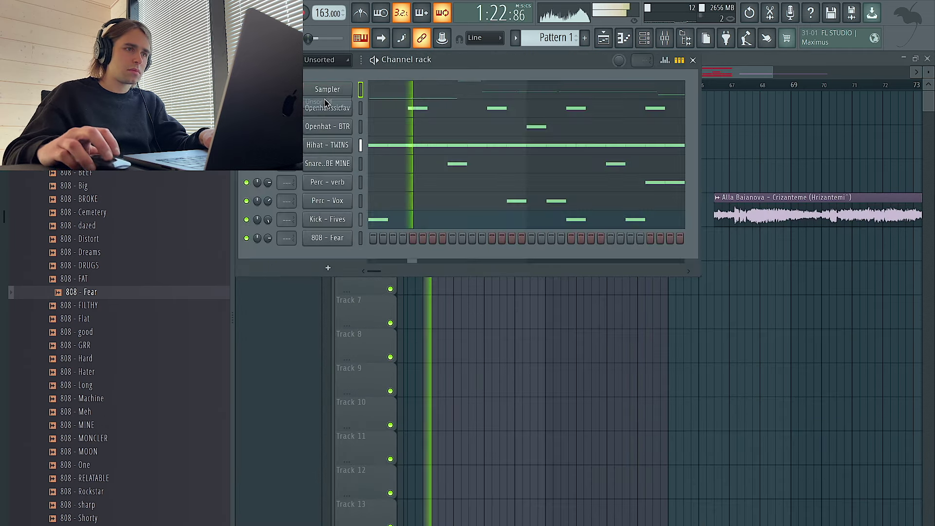
right_click(354, 233)
left_click(390, 238)
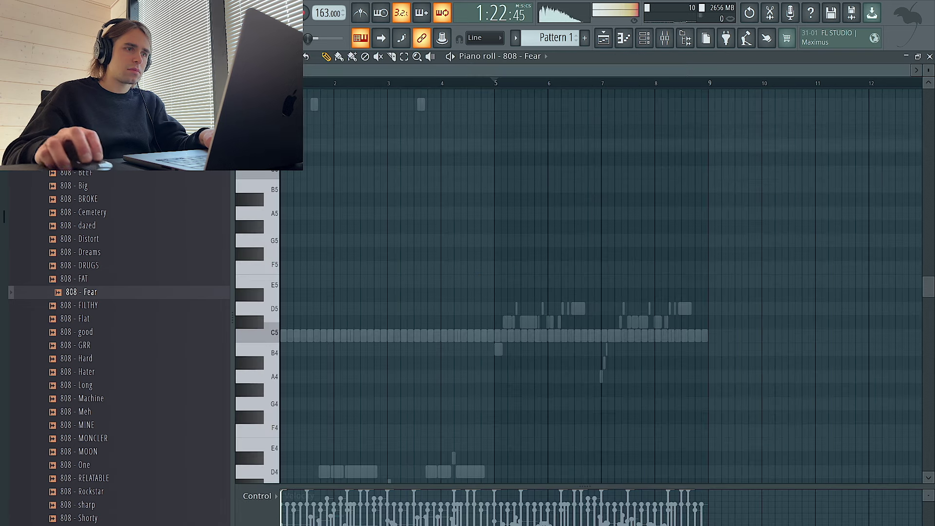
scroll(599, 282, "up", 5)
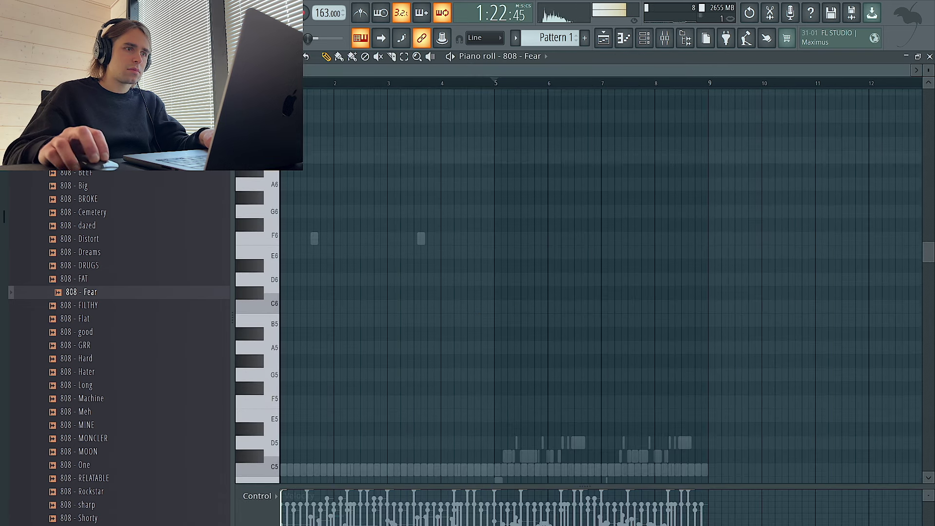
scroll(286, 347, "up", 5)
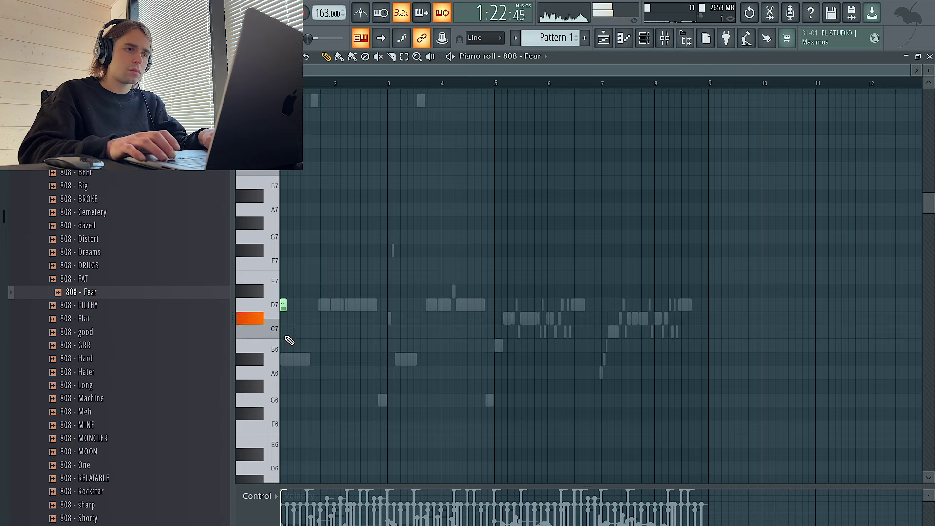
Step: Draw five B6 notes followed by D7 and C#7 for the 808 up to bar 5, extending them with legato
left_click(324, 346)
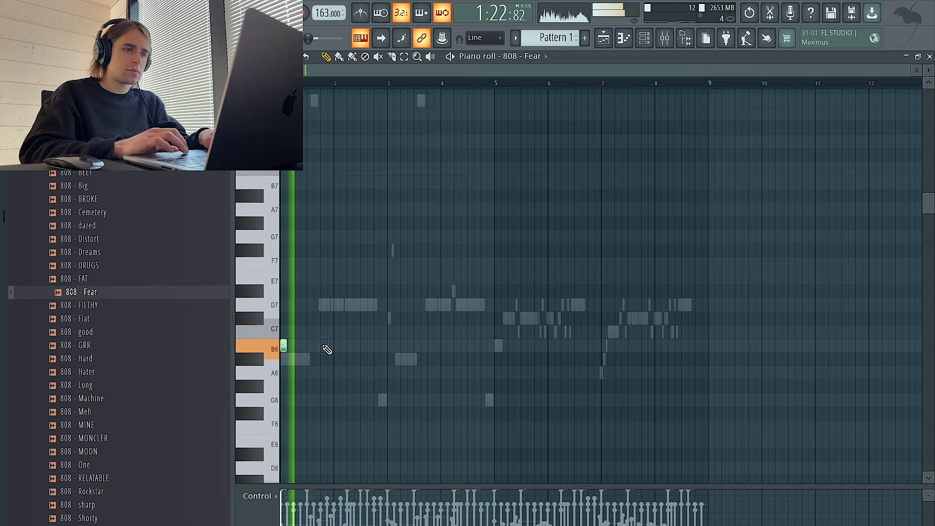
left_click(350, 346)
left_click(371, 346)
left_click(391, 346)
left_click(457, 346)
left_click(477, 305)
key("ctrl+l")
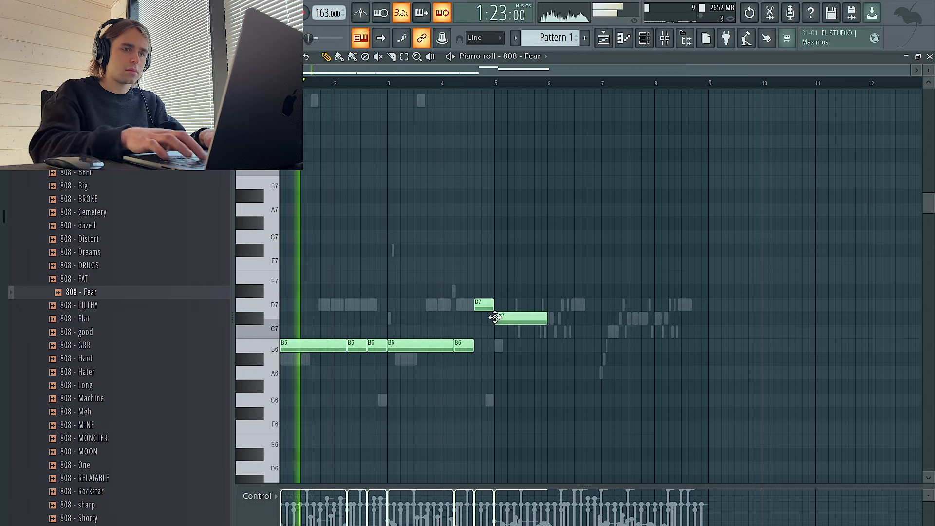
Step: Set the piano roll's scale highlighting to B Minor Natural (Aeolian)
left_click(279, 56)
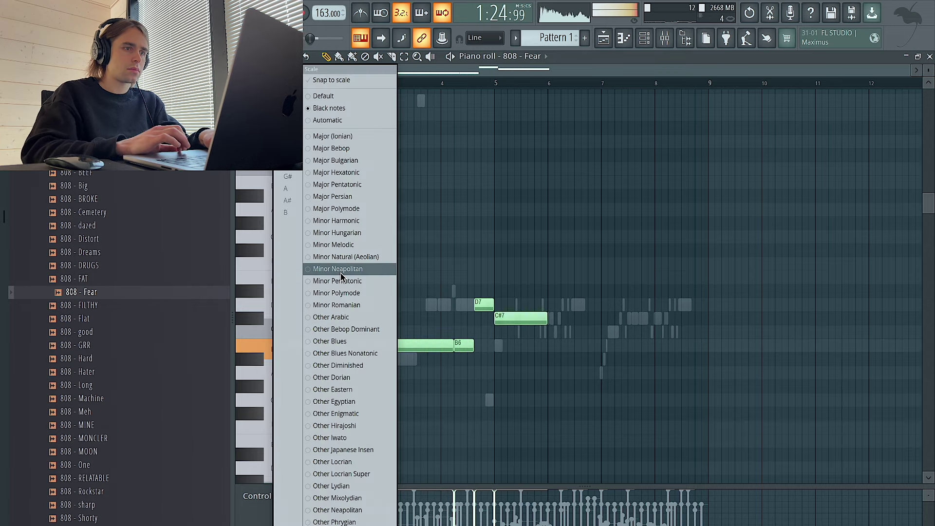
left_click(349, 257)
left_click(271, 57)
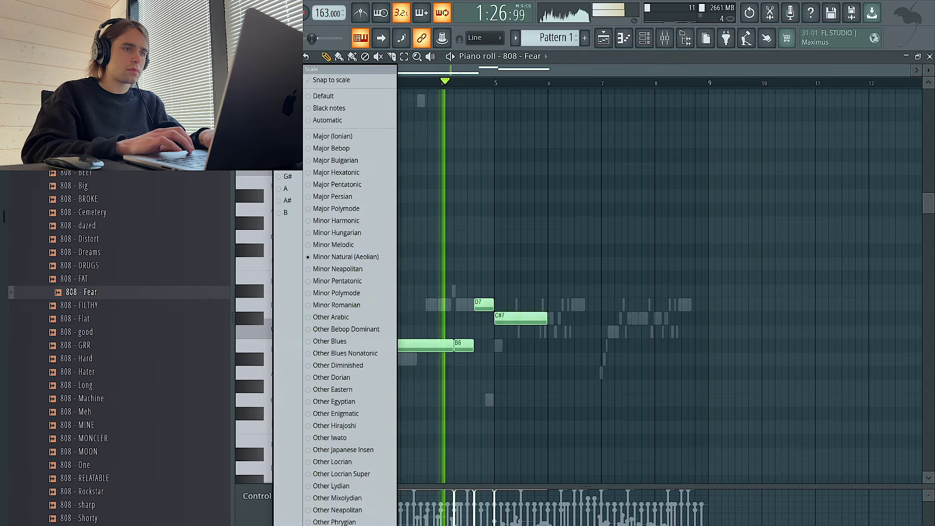
left_click(289, 213)
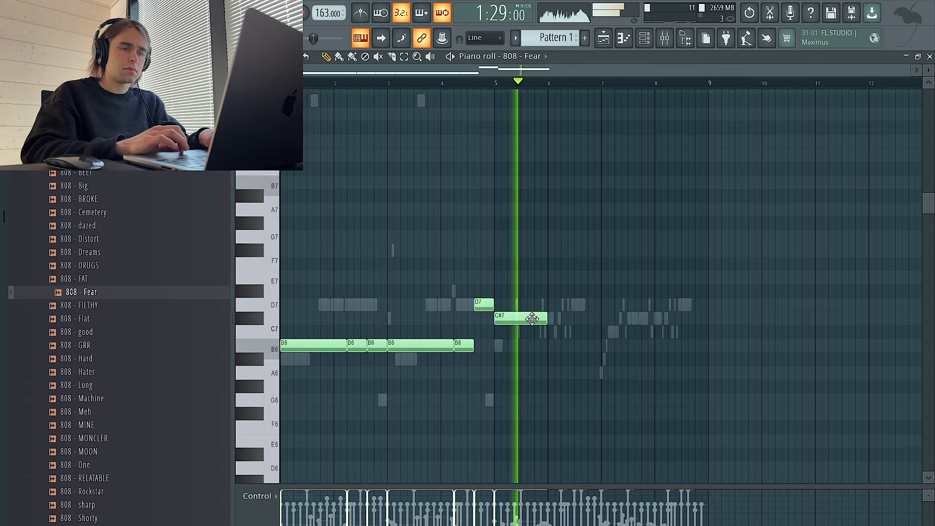
Step: Add a C#7 note to the 808 in bar 6 and reset all its notes to short lengths
left_click(569, 322)
left_click_drag(594, 323, 585, 320)
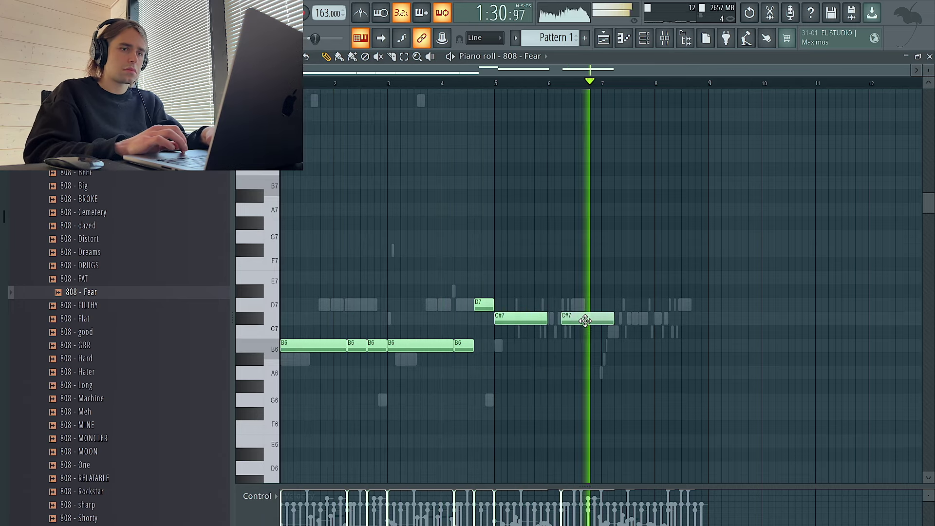
key("shift+d")
key("ctrl+a")
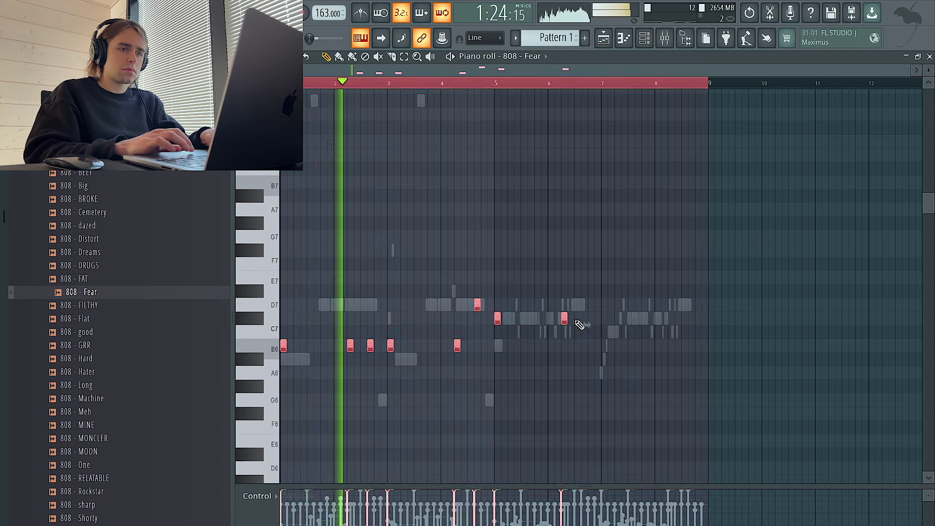
key("ctrl+d")
Step: Check the Perc - Vox channel's sample settings in the channel rack
key("F6")
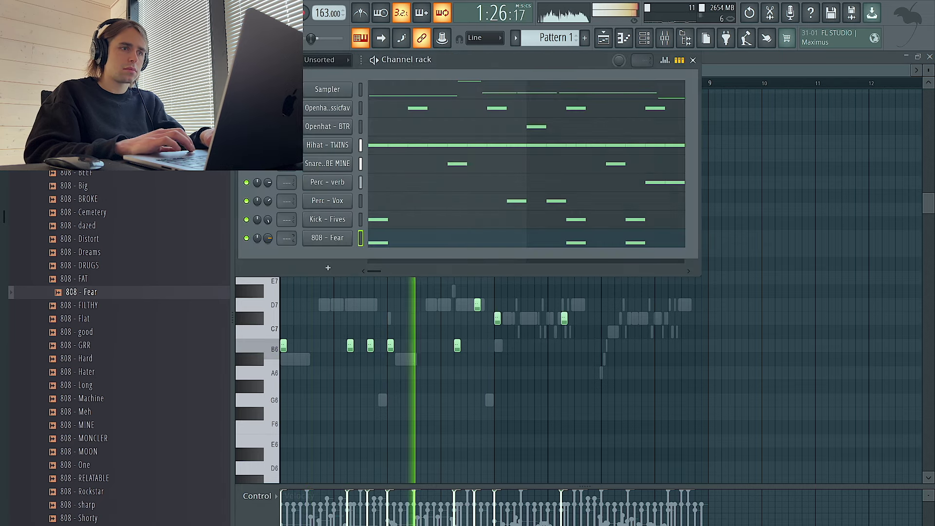
left_click(325, 201)
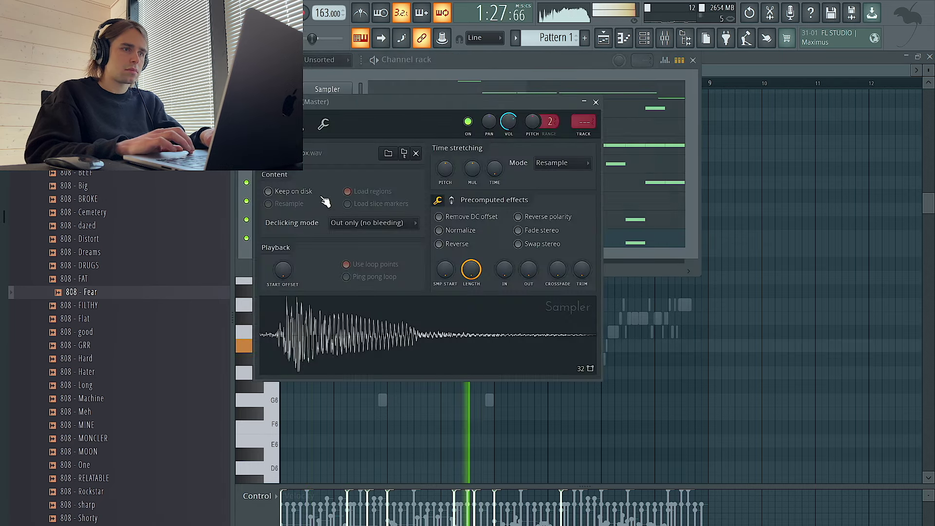
left_click(596, 102)
left_click(345, 181)
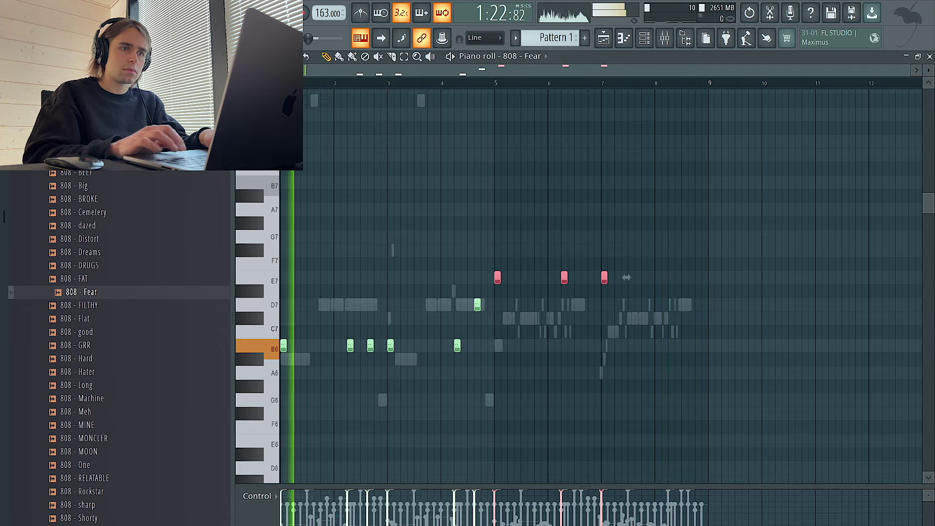
Step: Transpose the 808's E7 notes in bars 5 to 7 down an octave, followed by the entire 808 line down an octave
key("ctrl+Down")
key("ctrl+a")
key("ctrl+Down")
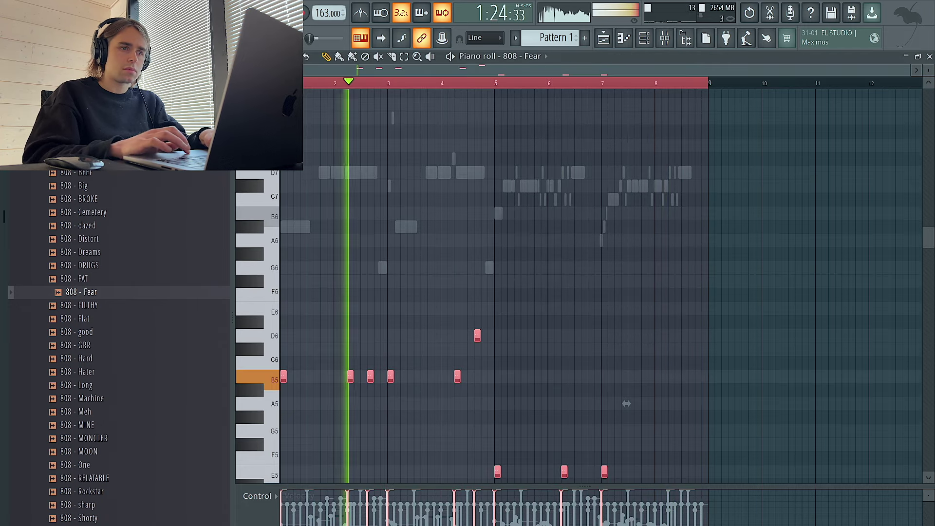
Step: Stretch all the 808's notes to legato lengths and transpose the notes in bars 1 to 4 down an octave
scroll(528, 208, "down", 1)
key("ctrl+l")
key("ctrl+d")
left_click_drag(591, 355, 299, 270)
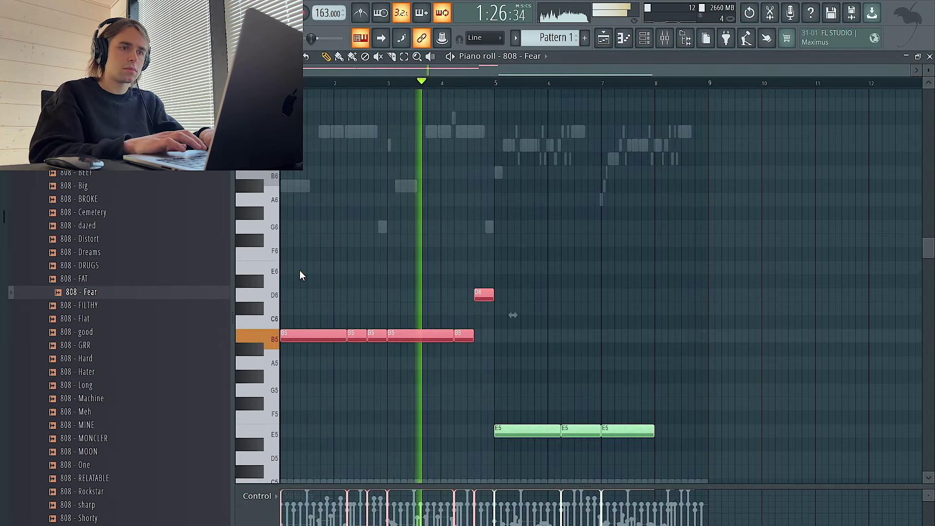
key("ctrl+Down")
scroll(299, 271, "down", 1)
key("ctrl+d")
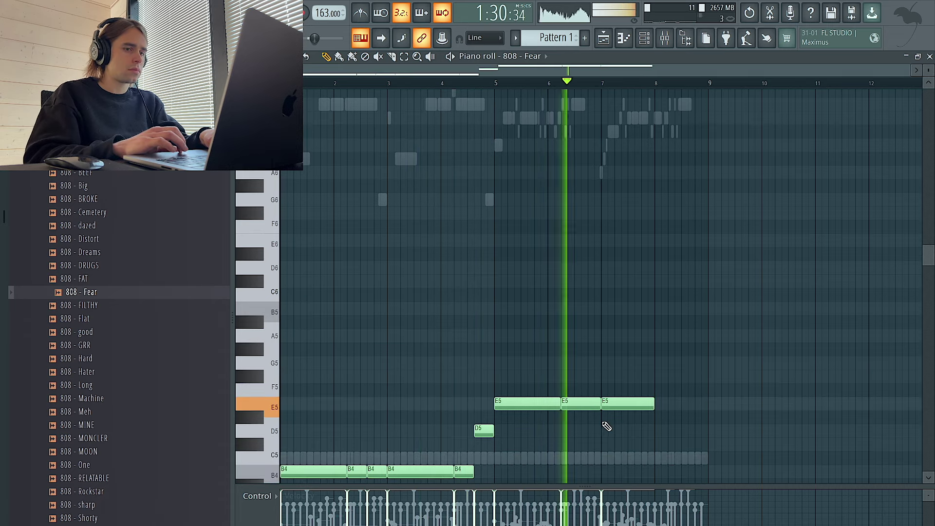
Step: Add E5 and F#5 notes to the 808 in bar 8, made legato against a temporary G5 note at bar 9
left_click(670, 403)
left_click(688, 377)
key("ctrl+l")
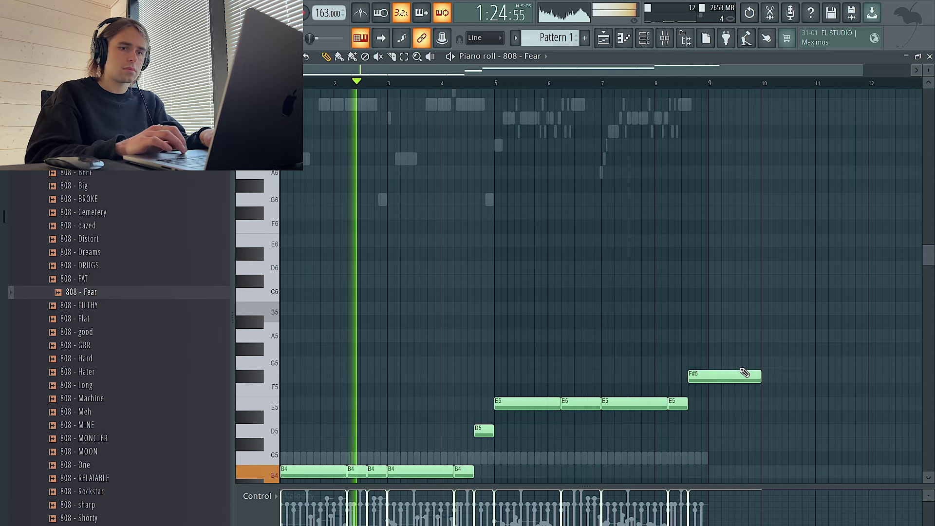
left_click(708, 362)
key("ctrl+l")
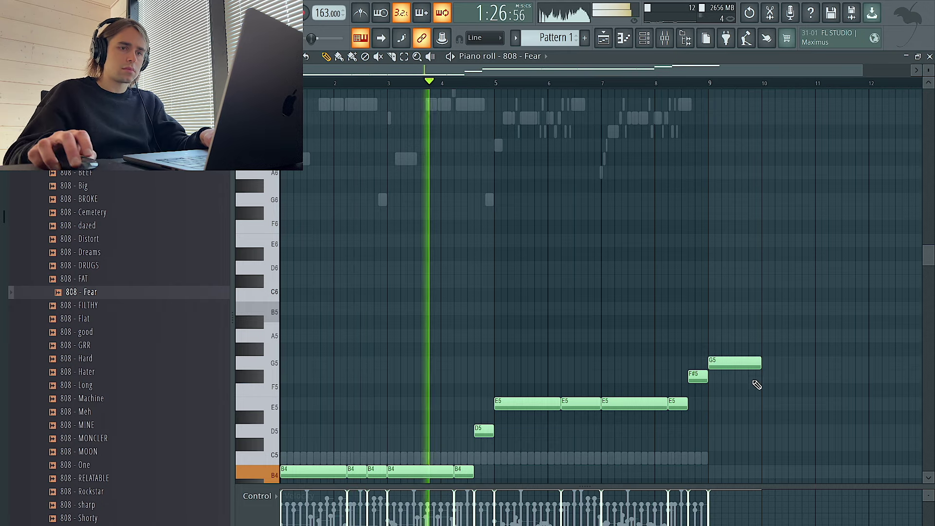
right_click(749, 361)
Step: Try the 808 line an octave higher, and the E notes of bars 5 to 8 down at C#5
scroll(707, 336, "down", 5)
left_click_drag(633, 340, 218, 205)
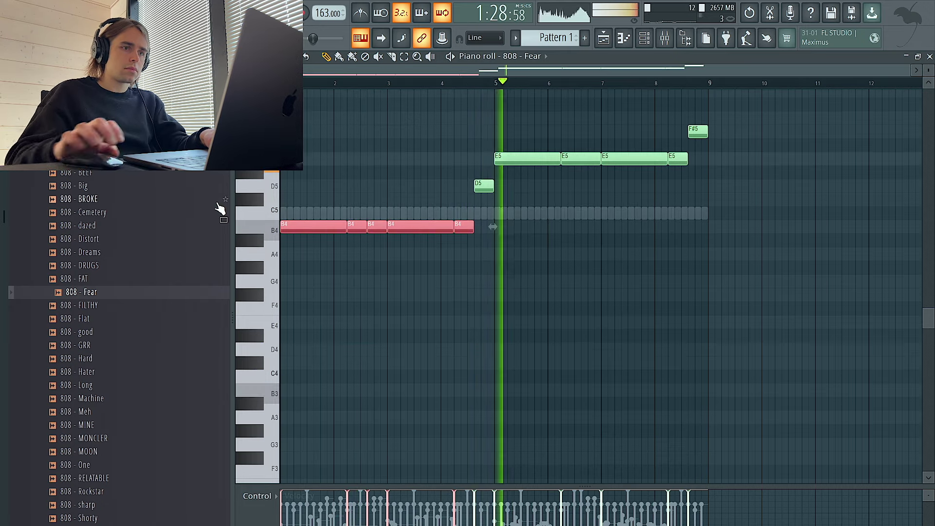
key("ctrl+Up")
key("ctrl+Up")
key("ctrl+Down")
left_click_drag(753, 378, 507, 271)
key("ctrl+a")
key("ctrl+Up")
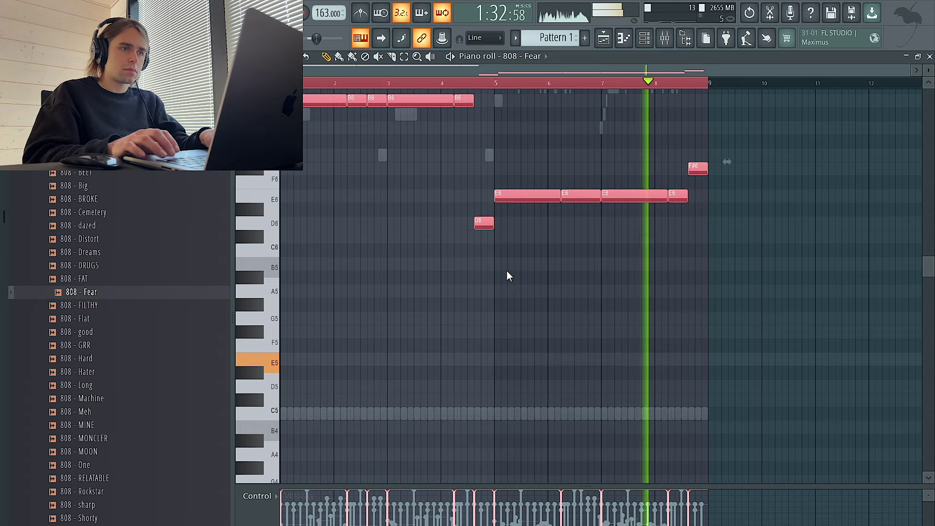
key("ctrl+d")
left_click_drag(773, 404, 514, 259)
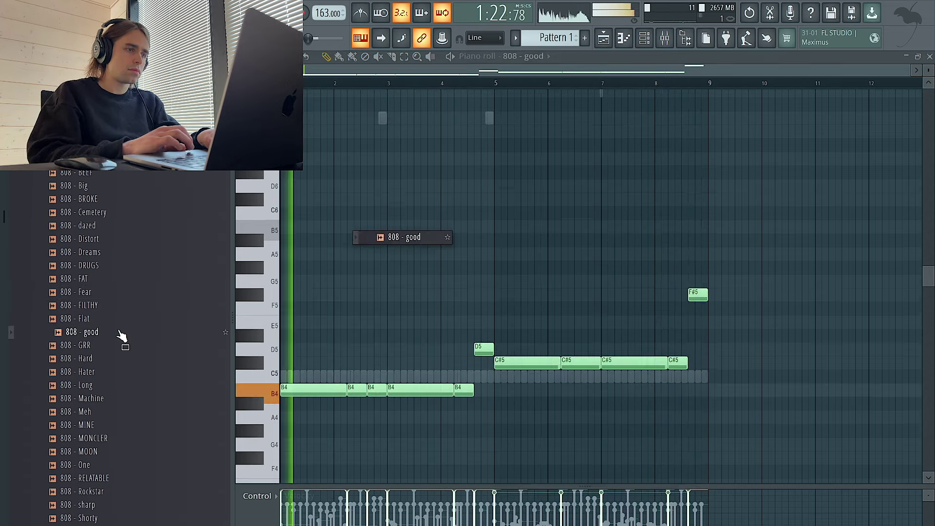
Step: Swap the 808 channel's sample for 808 - GRR and lower the velocity of all its notes
left_click(151, 344)
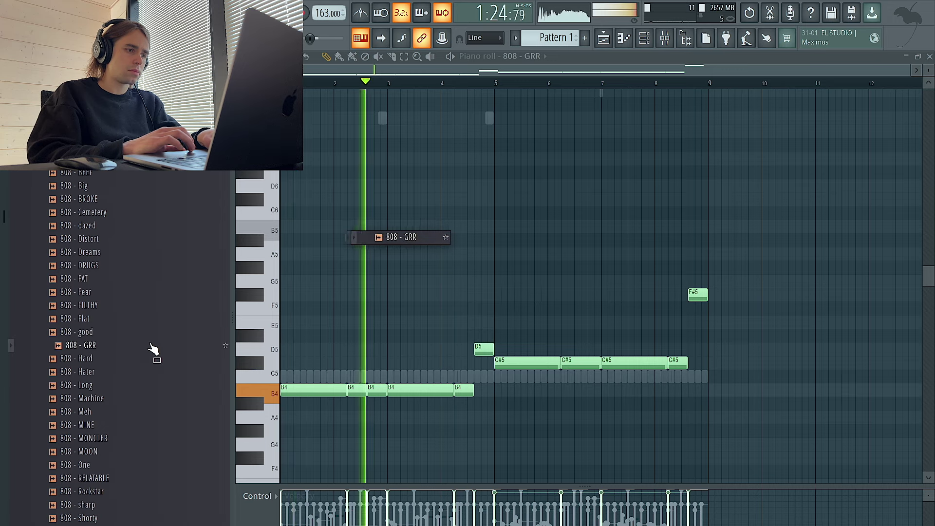
key("ctrl+a")
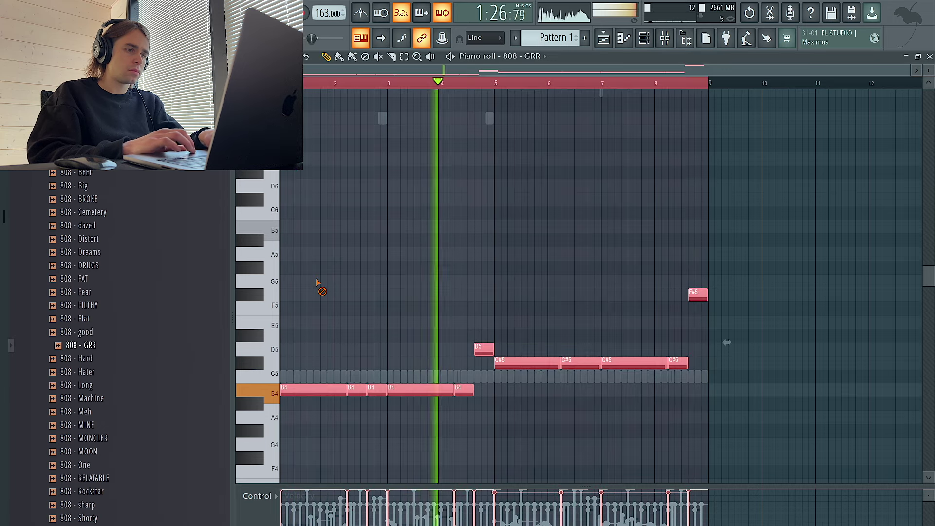
key("ctrl+d")
key("ctrl+a")
key("ctrl+d")
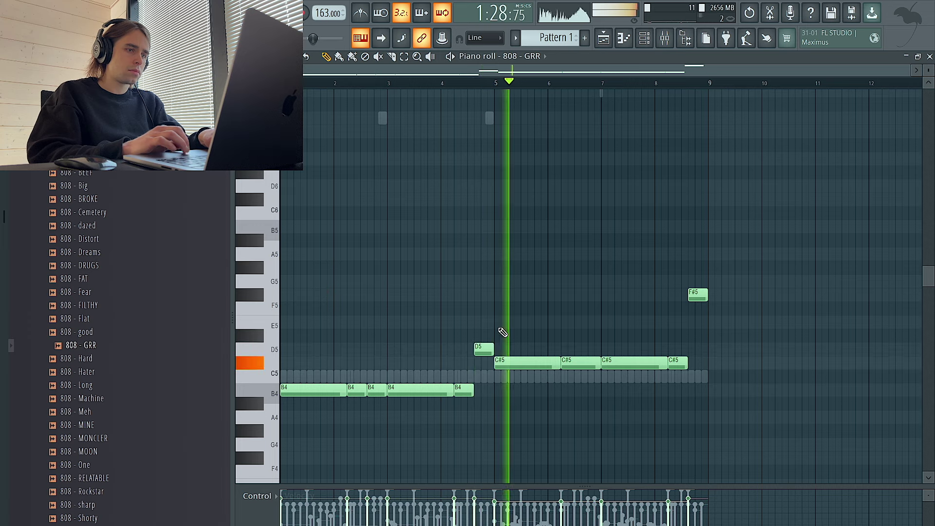
Step: Transpose the 808's C#5 notes in bars 5 to 8 up to E5
left_click_drag(682, 380, 522, 347)
key("shift+Up")
key("shift+Up")
key("shift+Up")
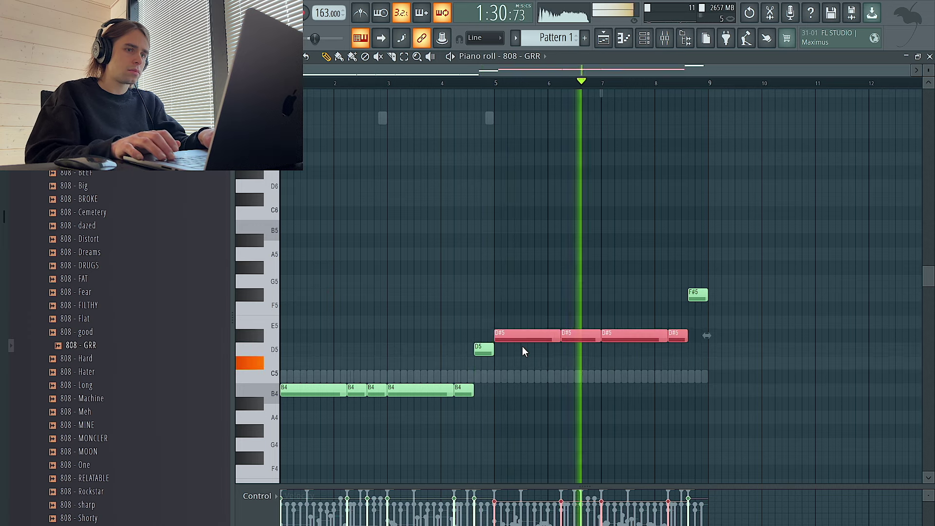
Step: Replace the 808 channel's sample with 808 - MONCLER and fine-tune the velocity of all its notes
scroll(126, 356, "down", 2)
left_click(128, 385)
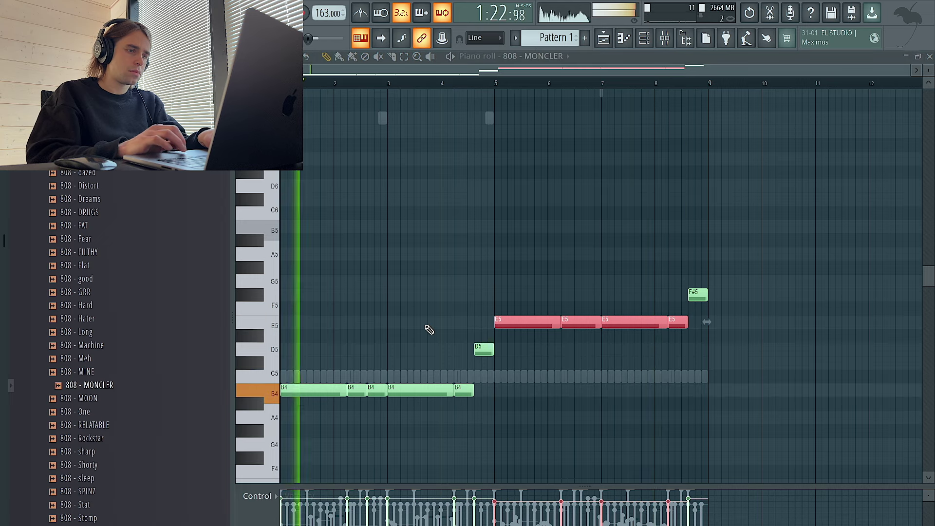
key("ctrl+a")
key("ctrl+d")
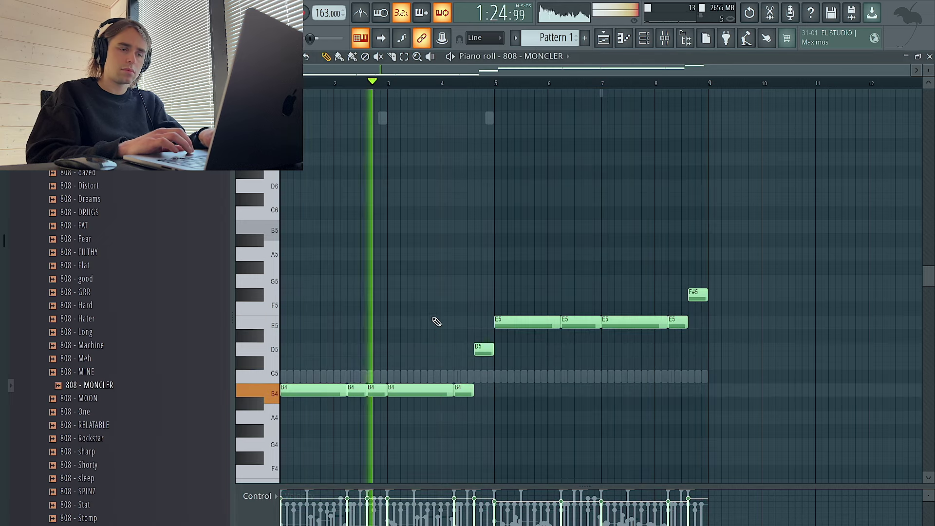
key("ctrl+a")
key("ctrl+d")
key("ctrl+a")
scroll(633, 113, "up", 4)
key("ctrl+d")
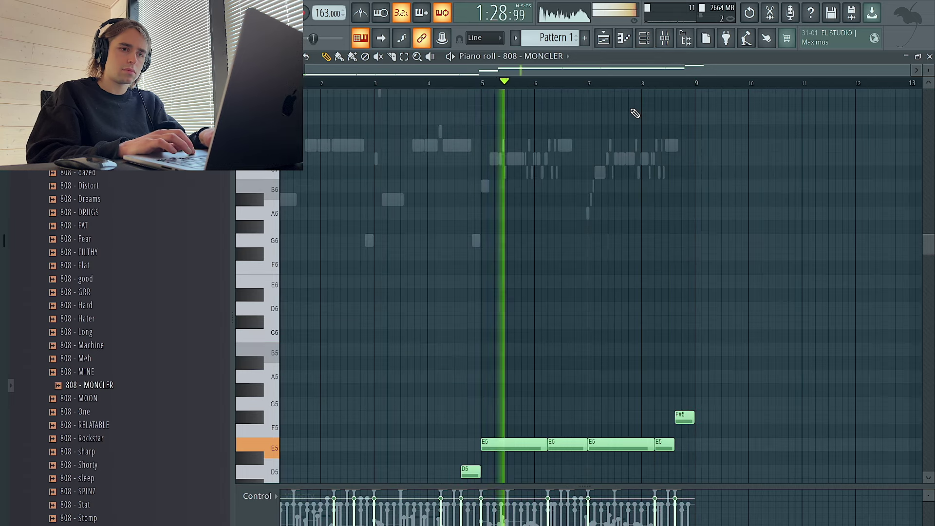
key("ctrl+a")
key("ctrl+d")
scroll(601, 214, "down", 3)
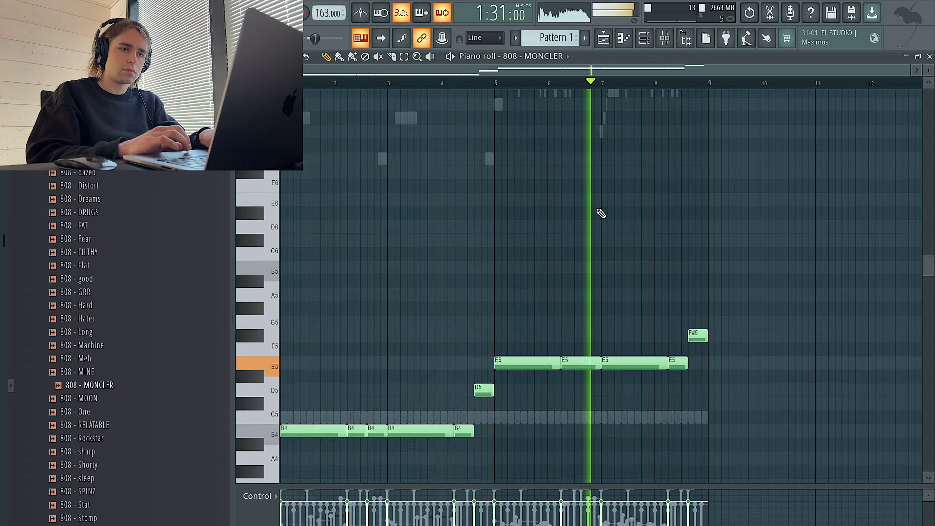
Step: Try the 808's notes in bars 5 to 8 three semitones lower, and the entire line an octave higher
left_click_drag(703, 382, 502, 332)
key("shift+Down")
key("shift+Down")
key("shift+Down")
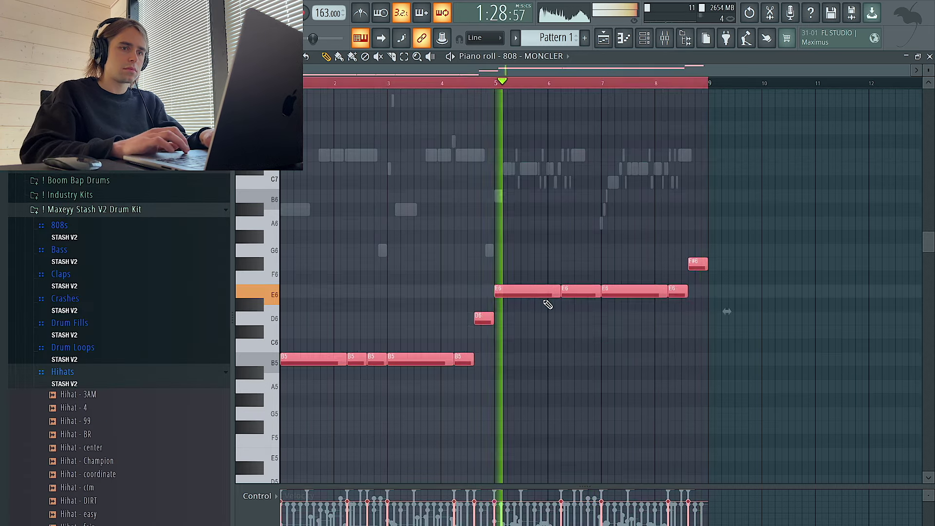
key("ctrl+d")
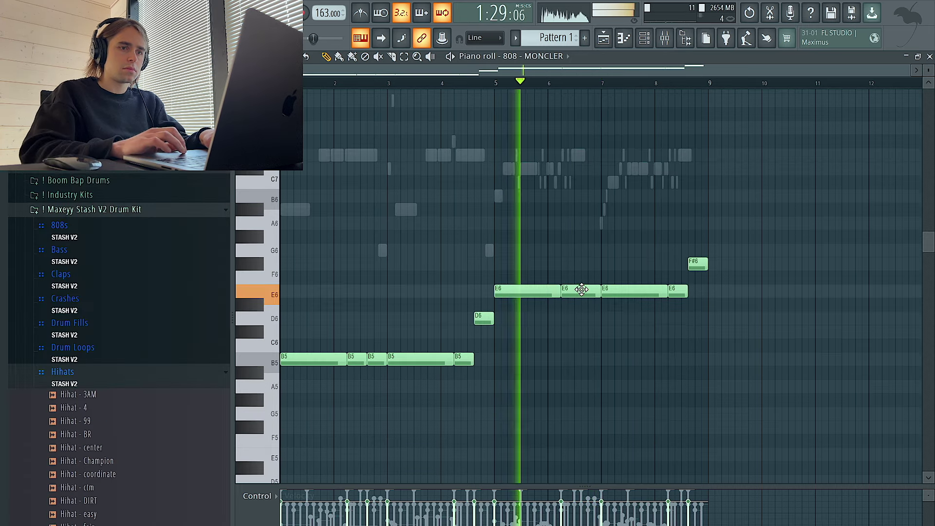
Step: Move the 808's short E6 notes in bars 6 and 8 down to C#6, and transpose the entire line down an octave
left_click_drag(581, 294, 584, 332)
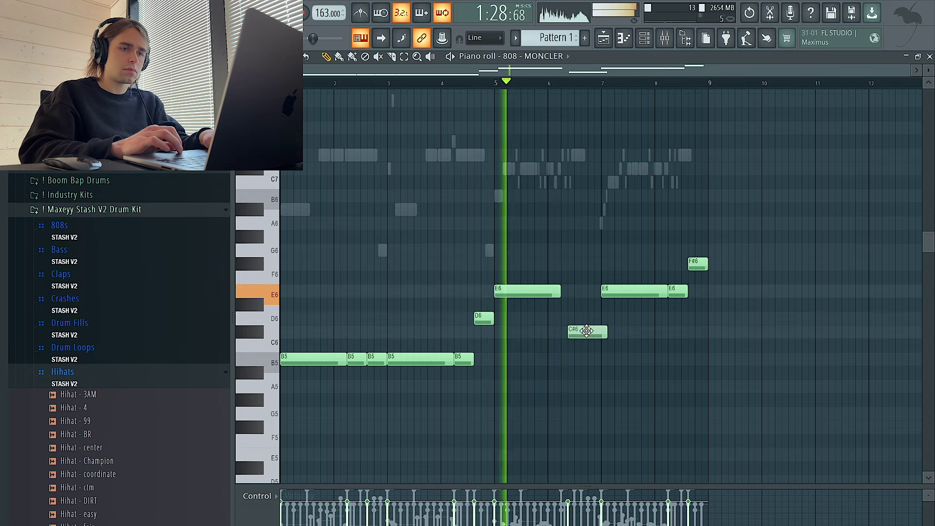
left_click_drag(678, 291, 679, 334)
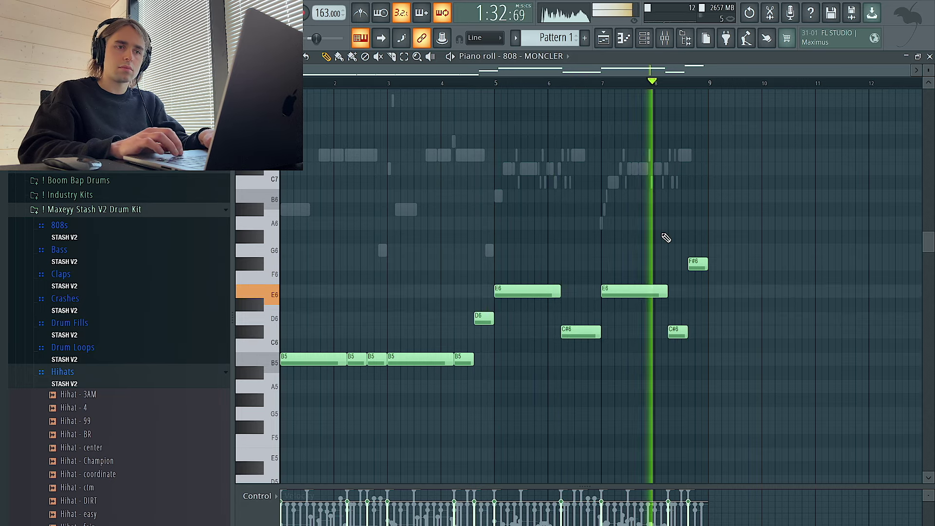
key("ctrl+a")
key("ctrl+Down")
key("ctrl+d")
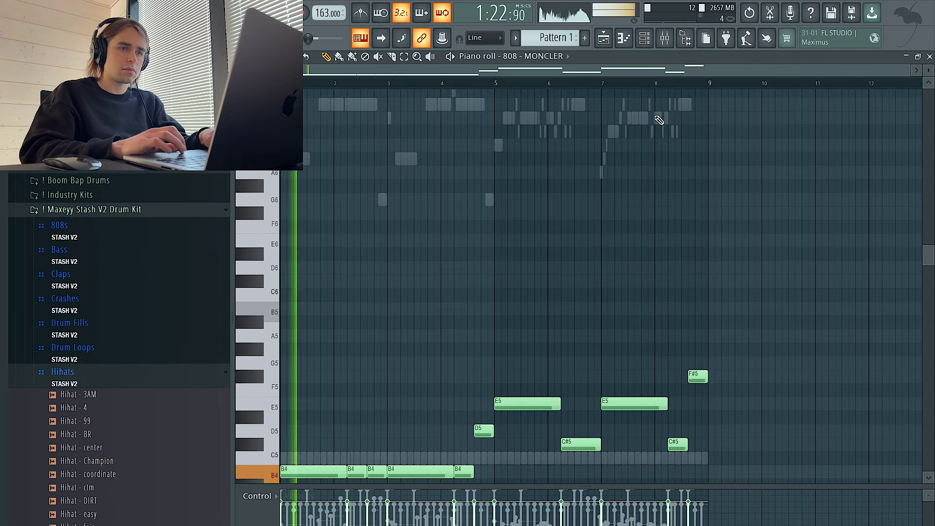
Step: Try a short B5 note in bar 4 of the 808, delete it and make all the notes legato again
scroll(426, 463, "down", 3)
left_click(451, 363)
key("ctrl+z")
left_click_drag(448, 341, 448, 358)
key("ctrl+Up")
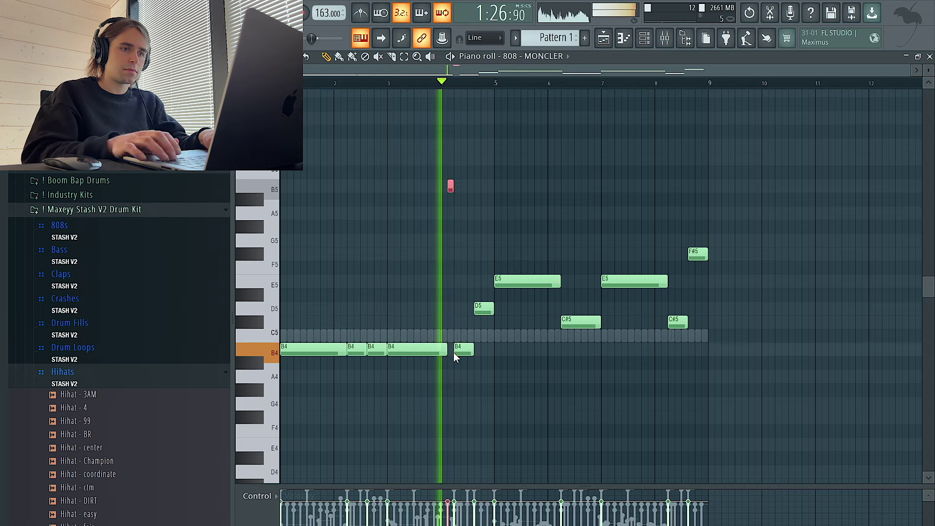
key("ctrl+a")
key("ctrl+d")
right_click(451, 187)
key("ctrl+a")
key("ctrl+l")
key("ctrl+d")
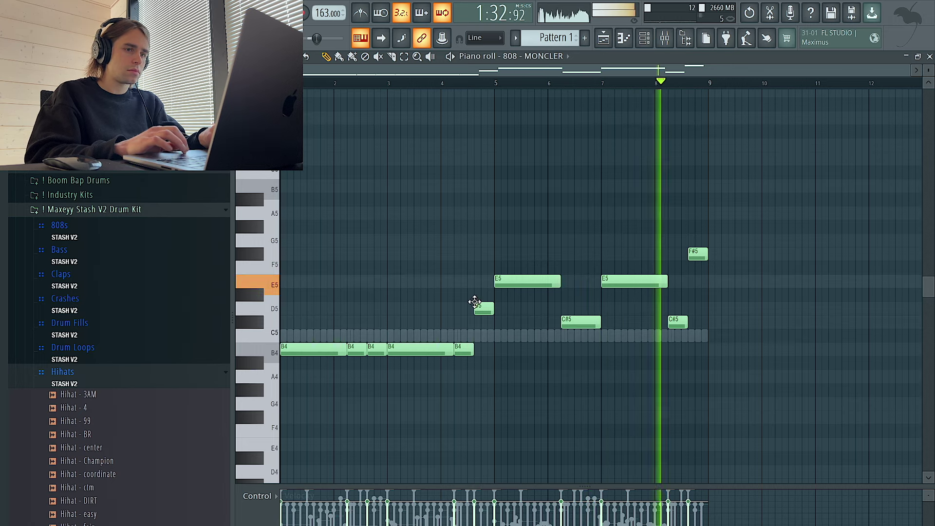
Step: Try the 808's bar 5 note at C#5 with the bar 6 note at E5, and settle on E5 for both
left_click_drag(576, 324, 522, 331)
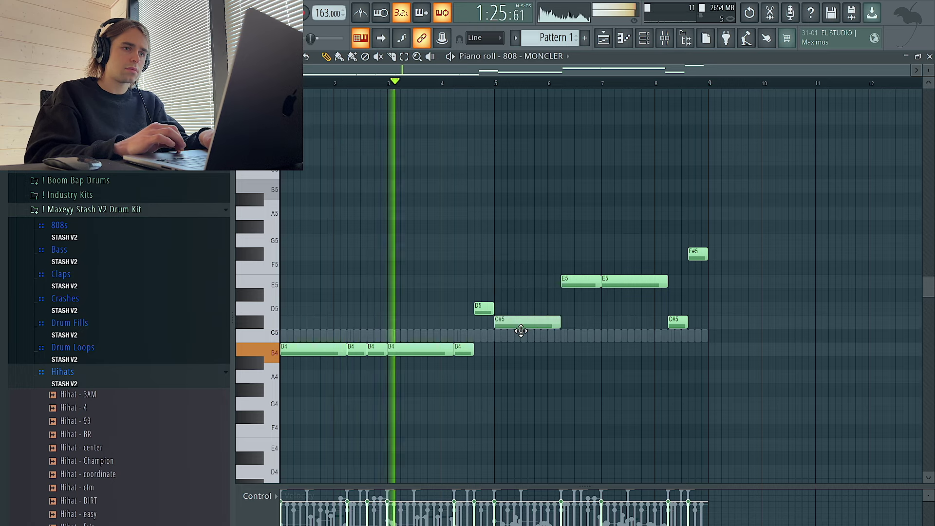
left_click(165, 385)
scroll(168, 380, "down", 4)
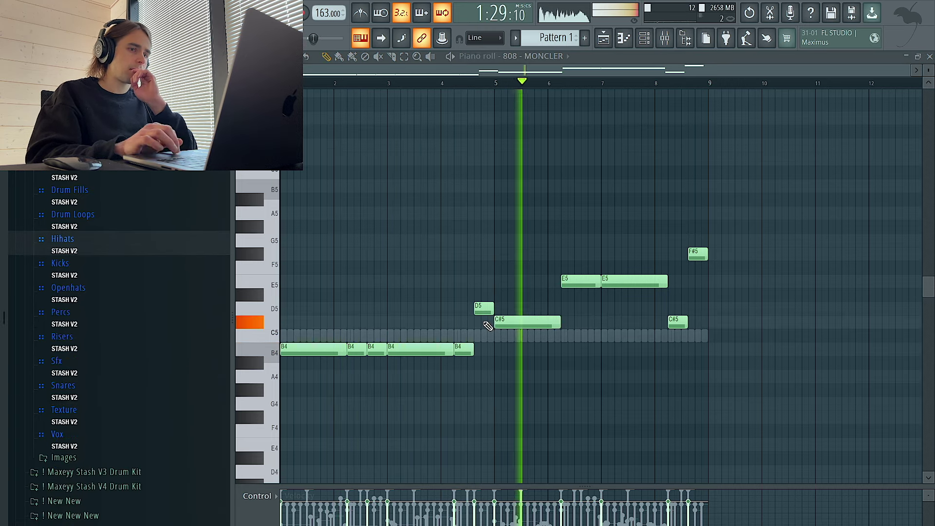
left_click_drag(524, 316, 532, 276)
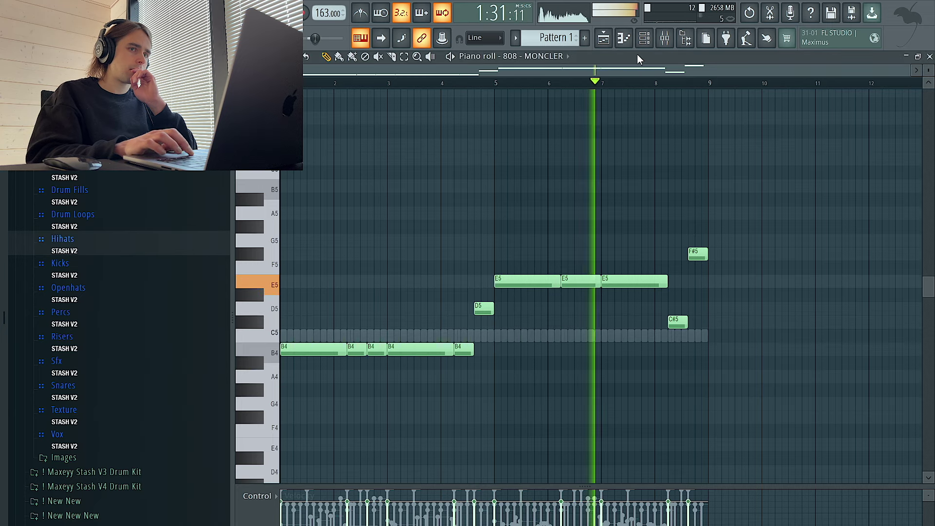
Step: Replace the kick channel's sample with Kick - I KNOW and fill its pattern with short B4 notes following the 808's rhythm
left_click(643, 39)
left_click(146, 273)
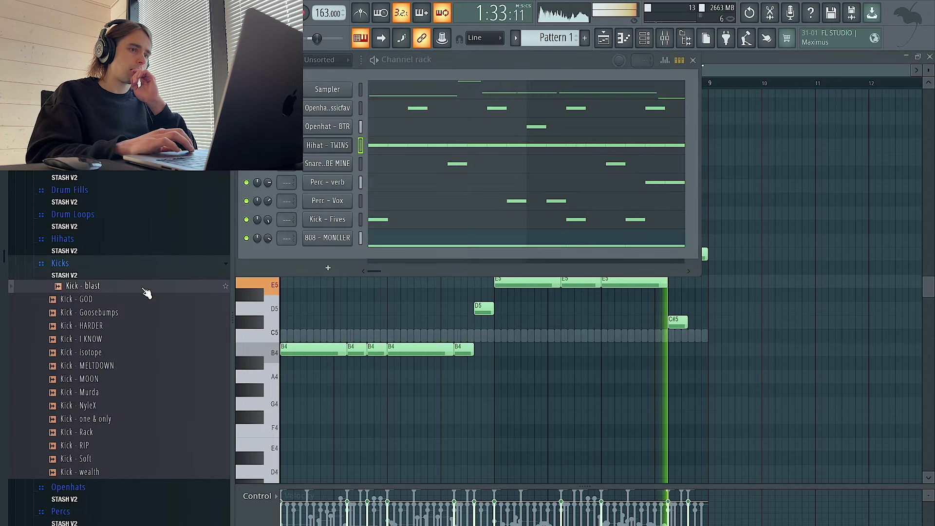
left_click(142, 299)
left_click_drag(132, 339, 271, 217)
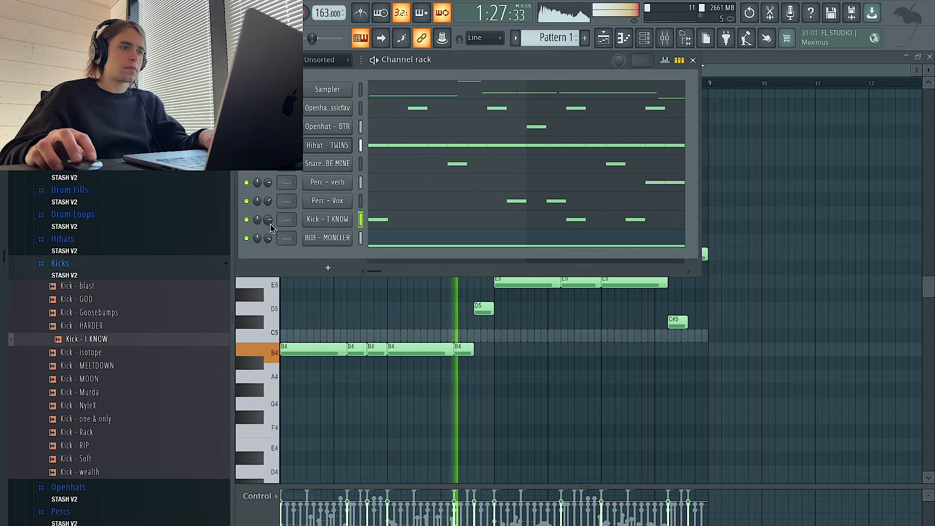
right_click(350, 219)
left_click(383, 223)
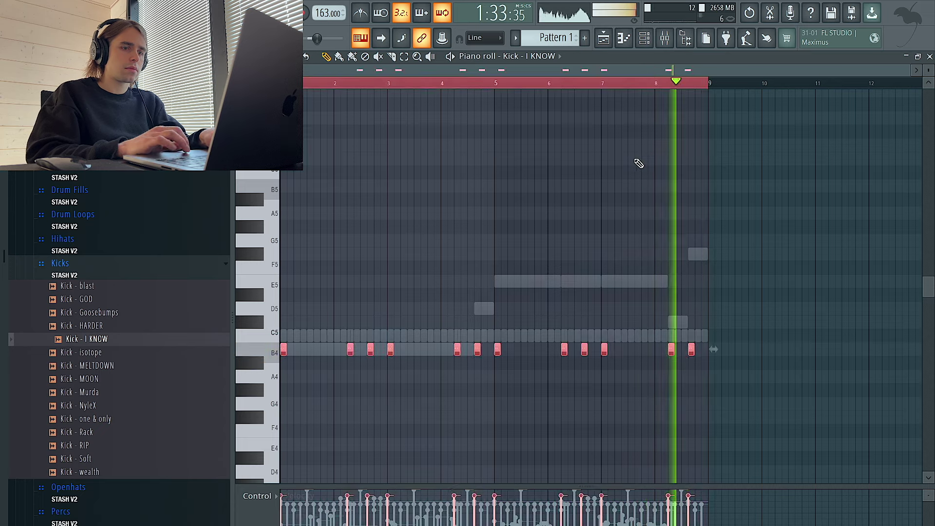
Step: Add a Piano V3 channel and place F#6 in bar 4, then D6 and C#6 in bar 5, in its piano roll
key("F6")
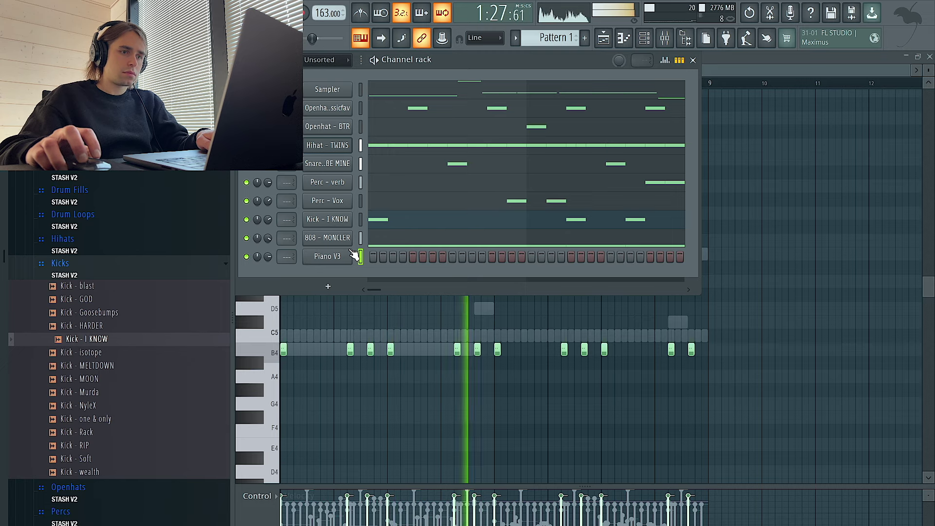
right_click(353, 252)
left_click(378, 253)
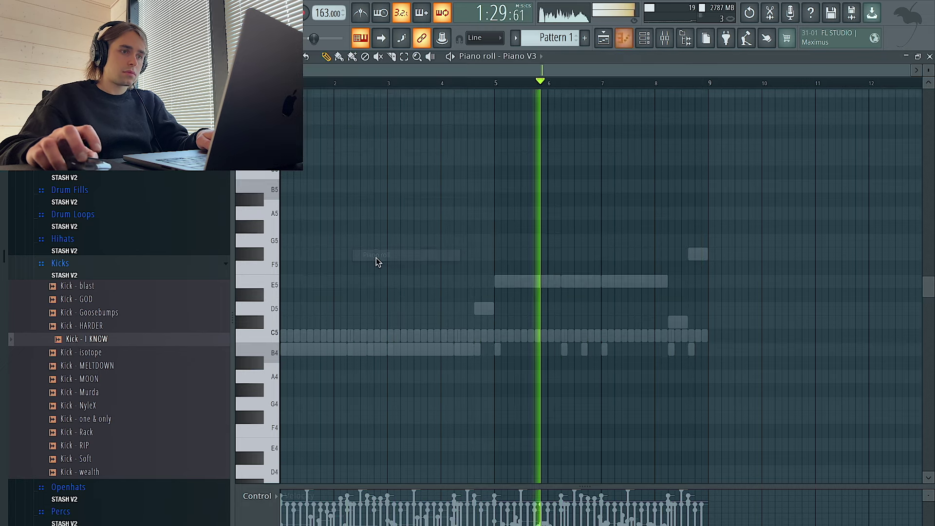
scroll(487, 149, "up", 3)
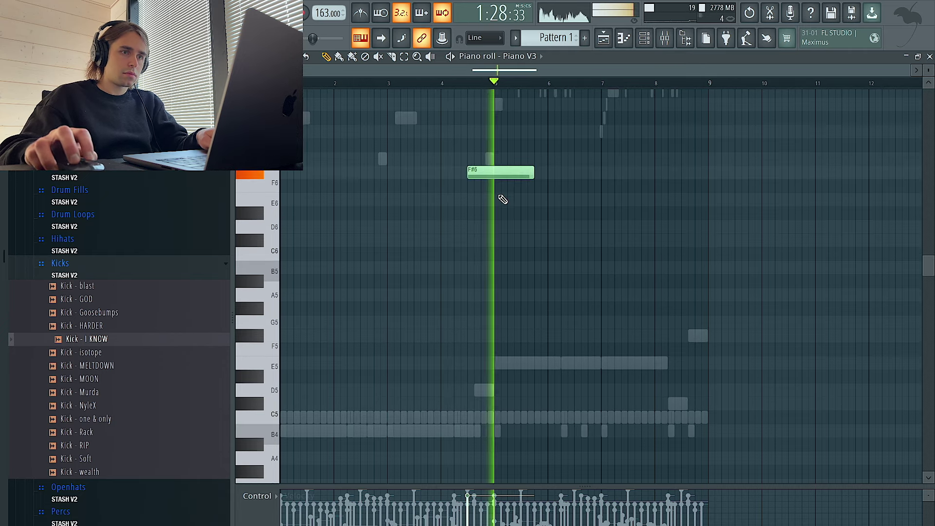
left_click(496, 228)
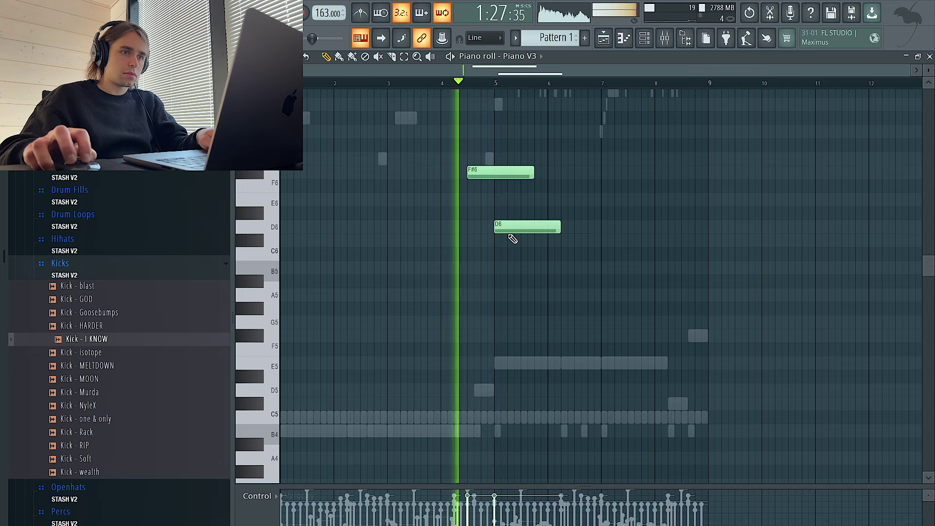
left_click(537, 241)
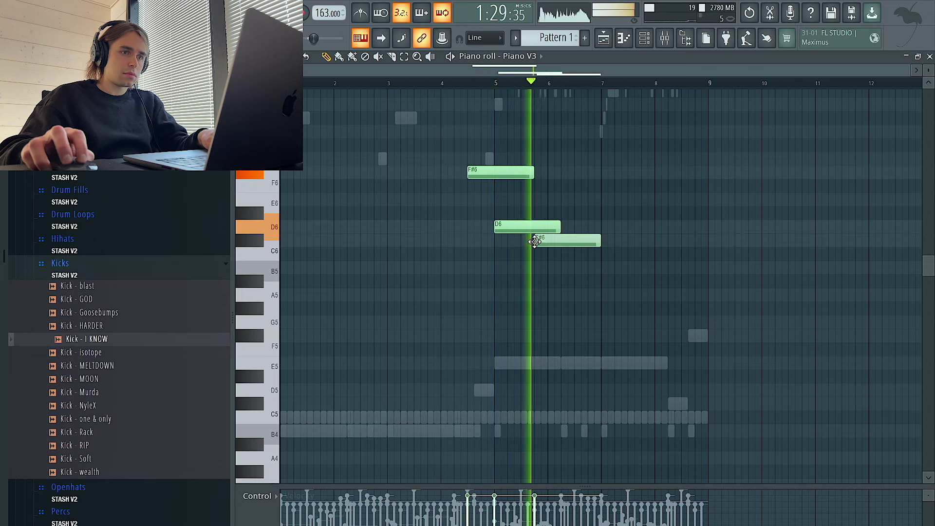
Step: Duplicate the piano's D6 and C#6 notes at bar 7 and make all the piano notes legato
key("space")
left_click_drag(650, 298, 622, 230)
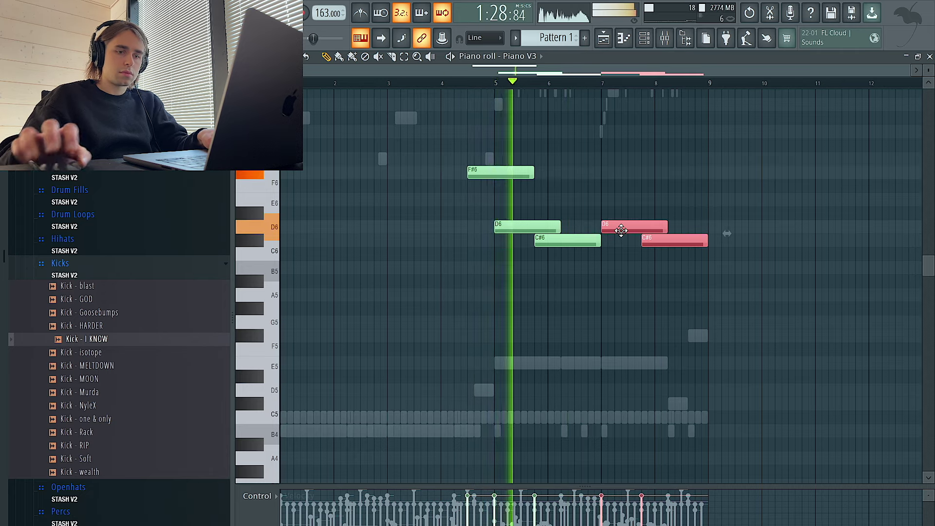
key("ctrl+a")
key("ctrl+l")
key("ctrl+d")
key("ctrl+a")
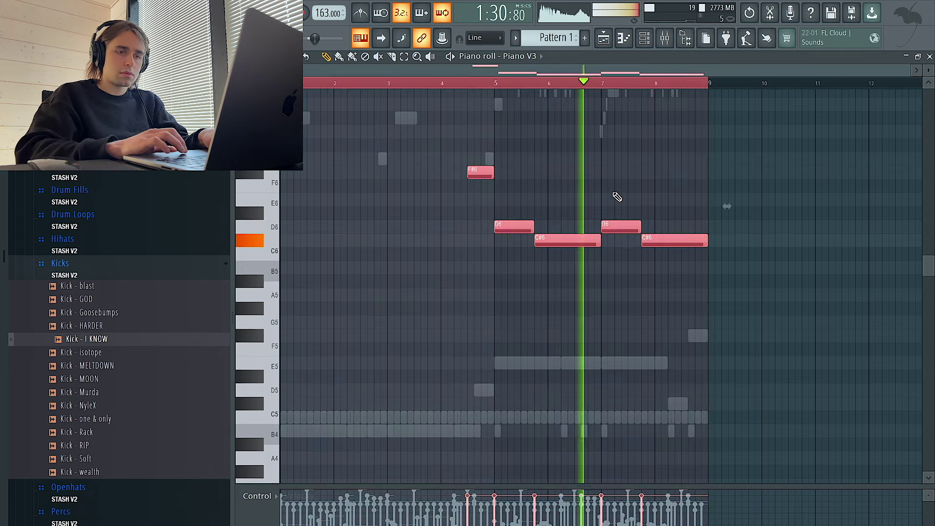
Step: Add a B5 piano note in bar 8 plus F#5 and B5 in bar 1, and make the notes legato
key("ctrl+d")
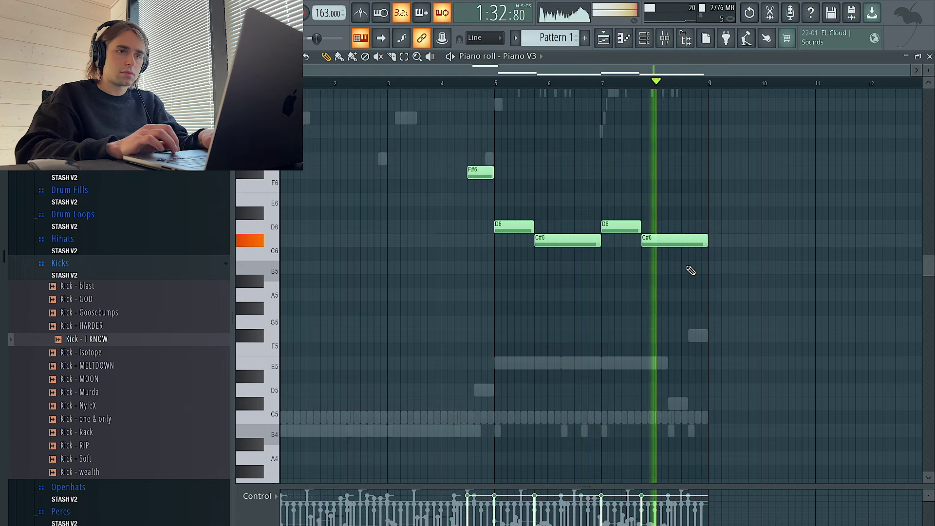
left_click(711, 267)
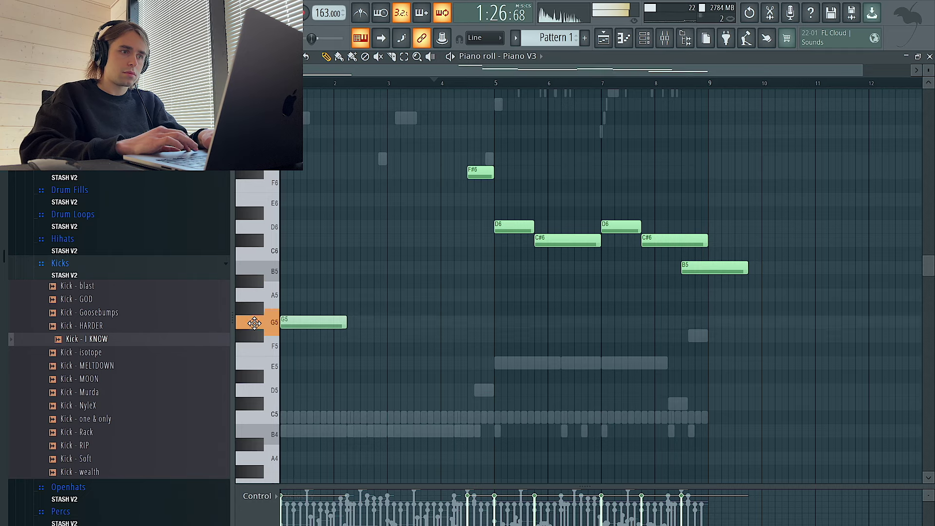
key("space")
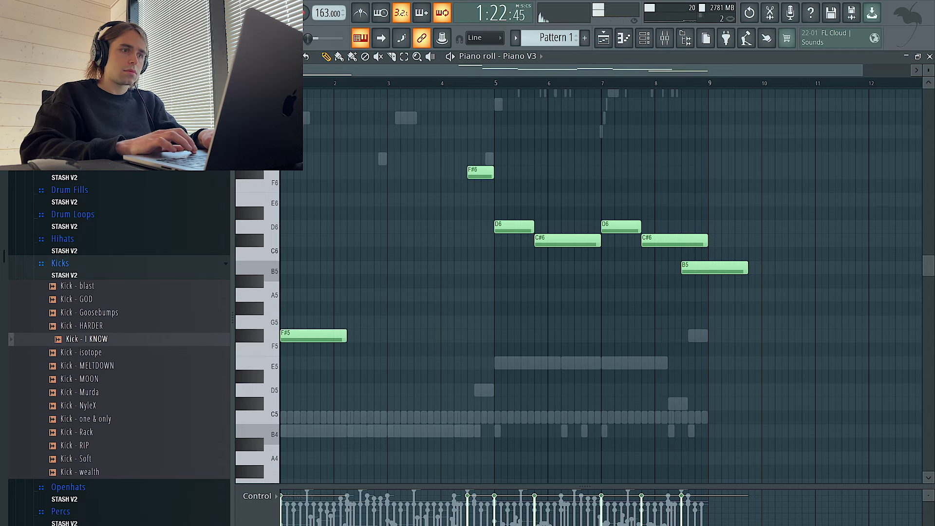
left_click(333, 322)
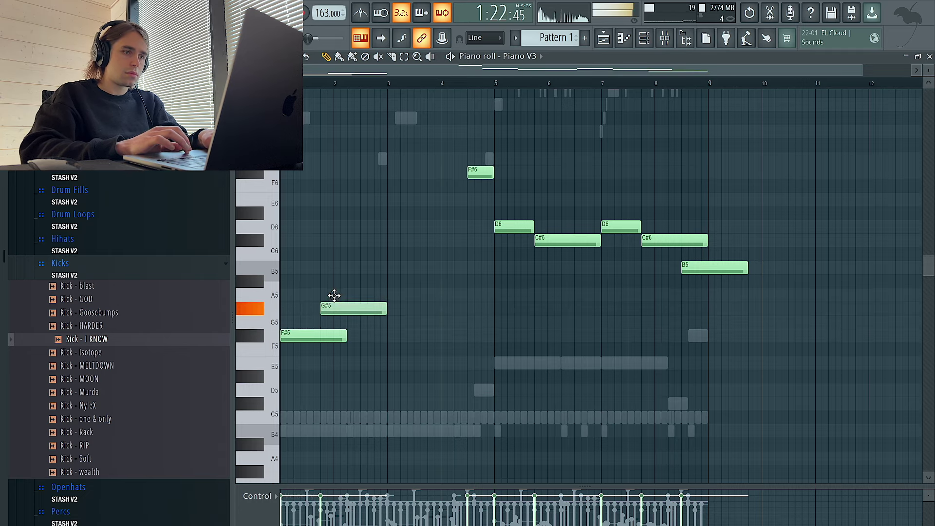
key("ctrl+l")
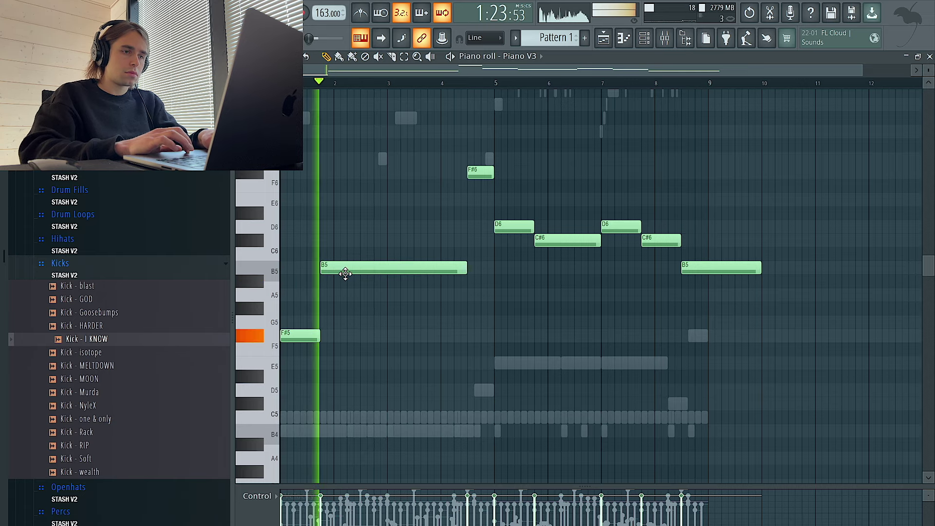
Step: Repeat the F#5 and B5 pair from bar 3 and make the piano notes legato again
left_click(388, 336)
left_click_drag(428, 295, 428, 264)
key("ctrl+l")
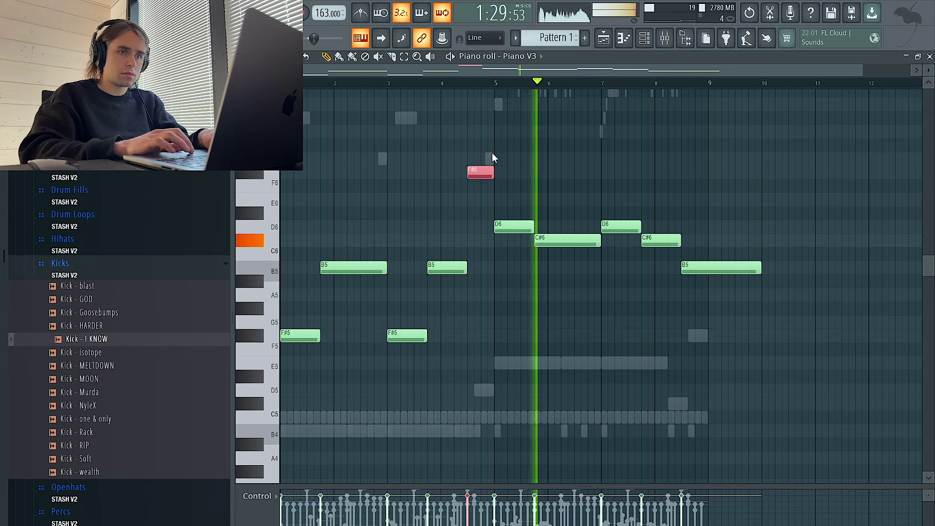
Step: Shorten the last piano note to end at the start of bar 9 and lower it to A5
left_click_drag(758, 268, 710, 269)
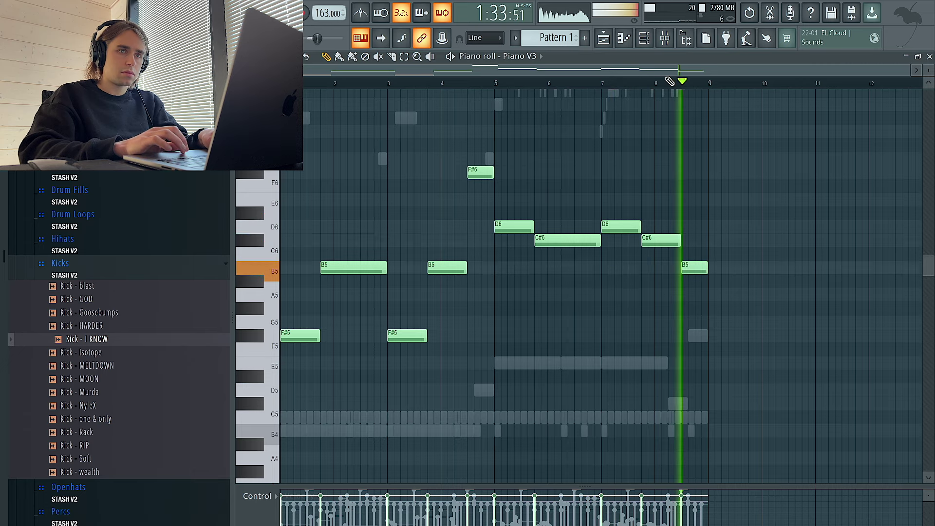
left_click_drag(696, 268, 696, 338)
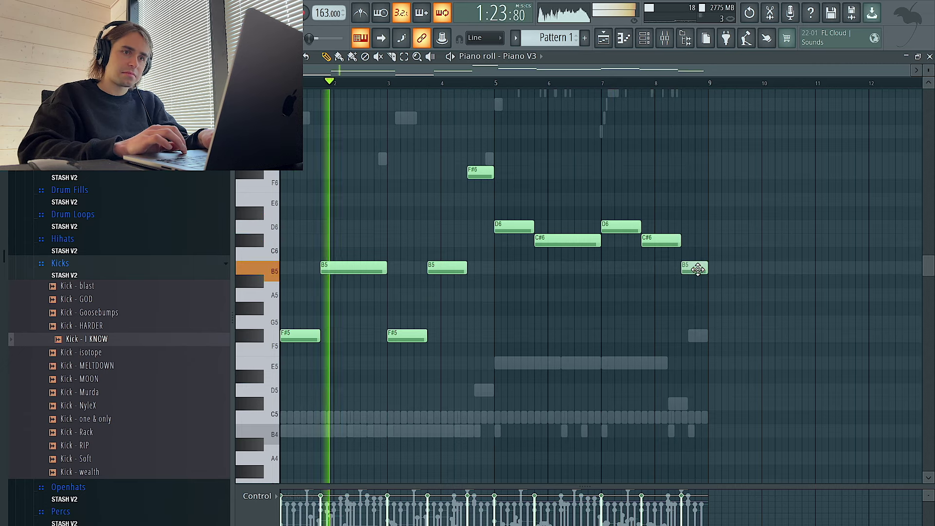
left_click_drag(698, 268, 698, 295)
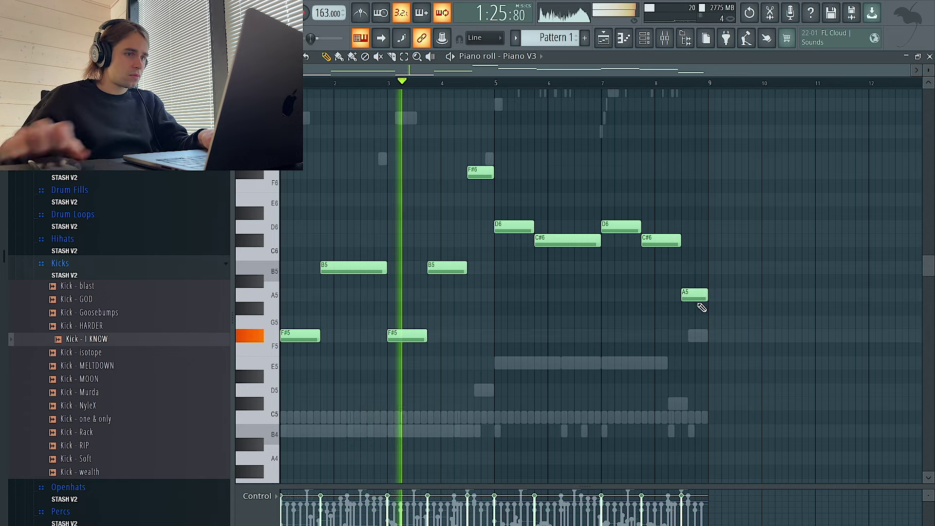
Step: Try the whole piano melody an octave lower and move it back up
key("ctrl+Down")
key("ctrl+Down")
scroll(448, 334, "down", 6)
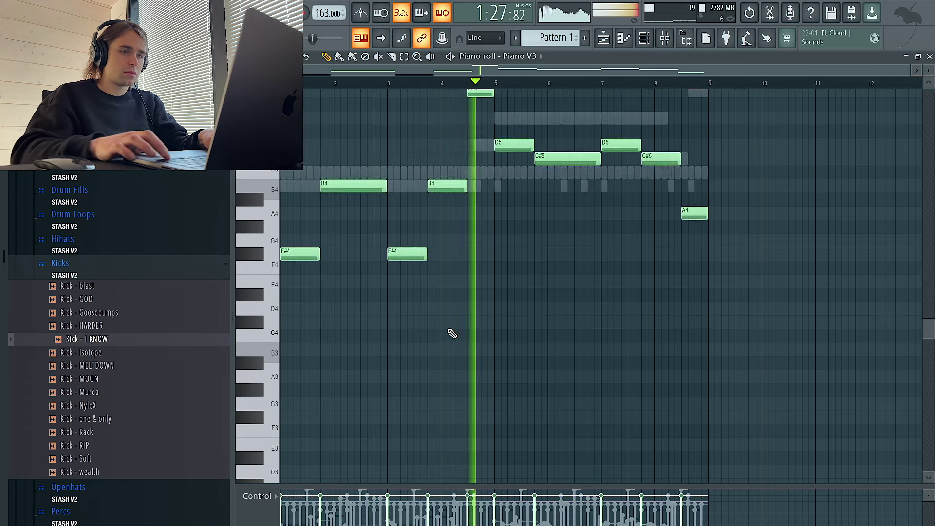
key("ctrl+Up")
key("ctrl+Up")
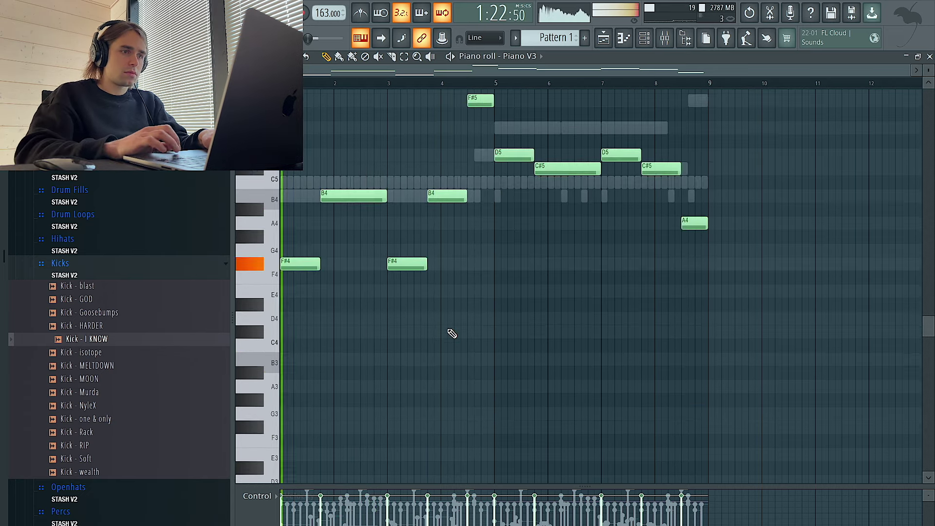
Step: Add a low piano note at bar 1 below the melody and transpose it down to B2
scroll(452, 334, "up", 6)
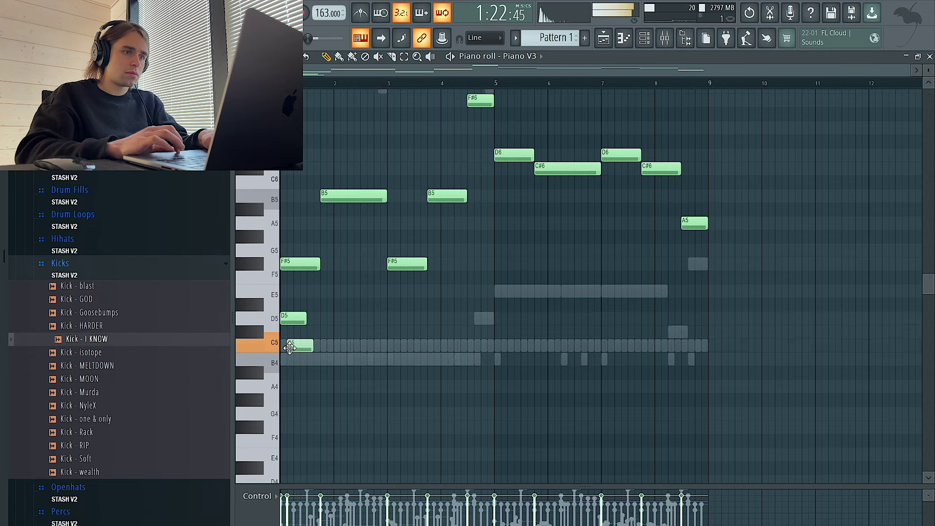
left_click_drag(295, 384, 326, 322)
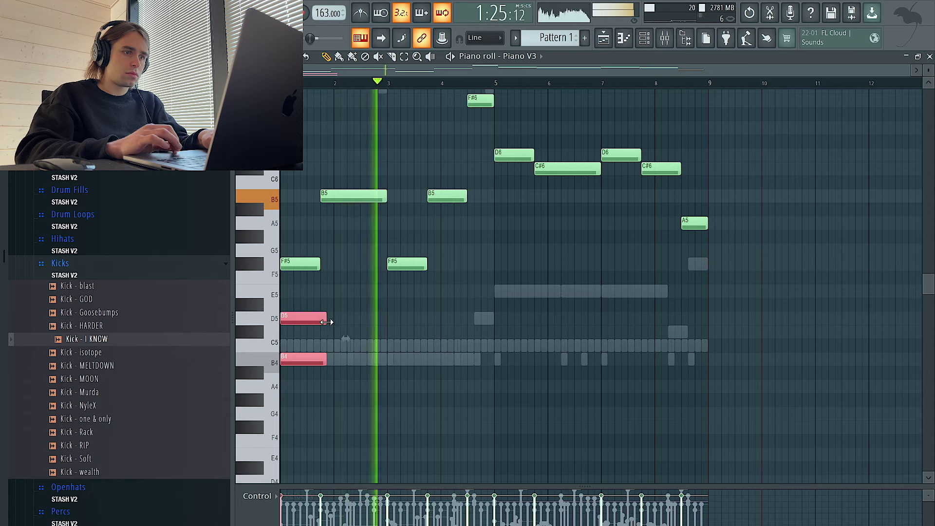
key("ctrl+Down")
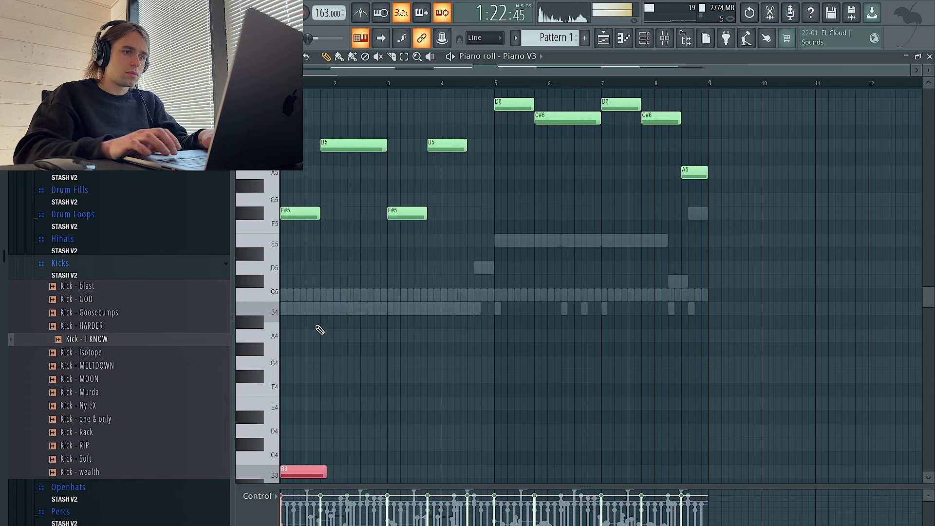
key("ctrl+Down")
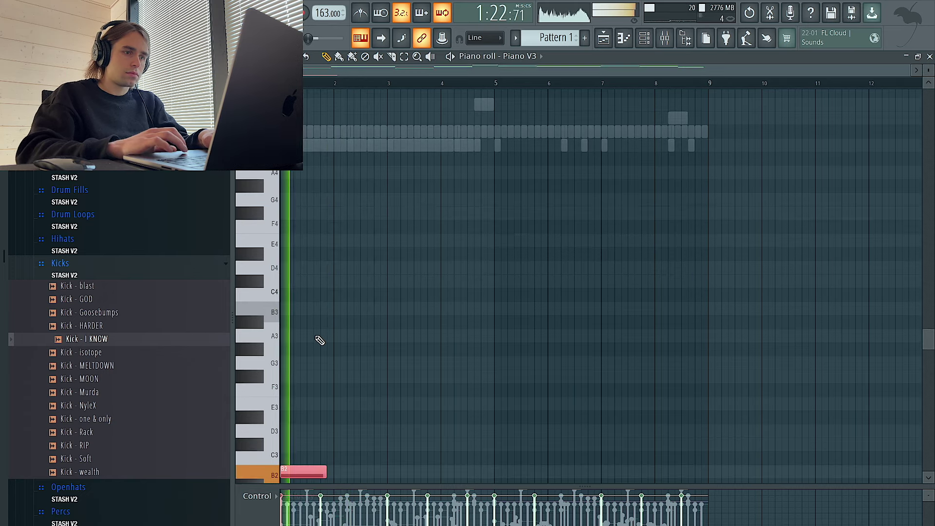
Step: Stretch the B2 note to two bars, duplicate it to bars 3 and 5, raise the last copy to E3, and repeat that at bar 7
left_click_drag(326, 472, 370, 473)
key("ctrl+b")
key("ctrl+b")
left_click_drag(524, 471, 526, 405)
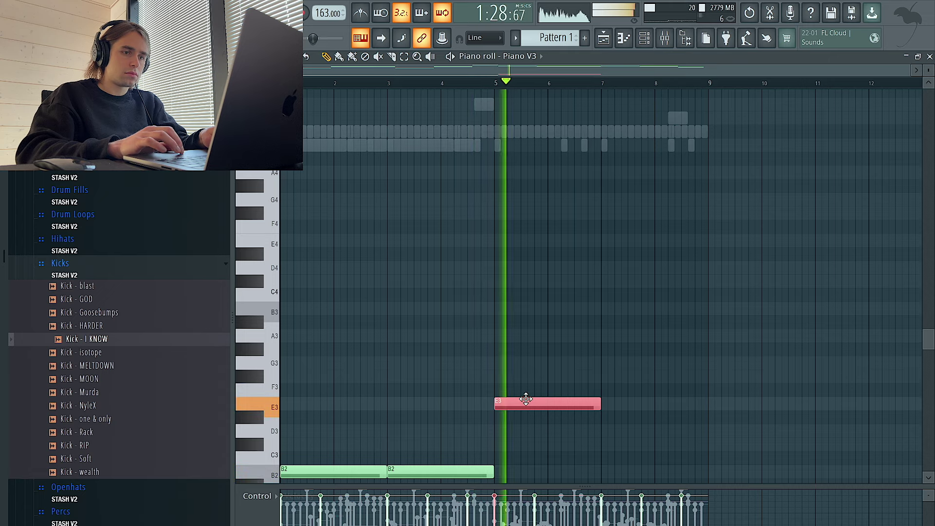
key("ctrl+b")
Step: Reduce the velocity of the two E3 notes and the two B2 notes
left_click_drag(653, 431, 505, 316)
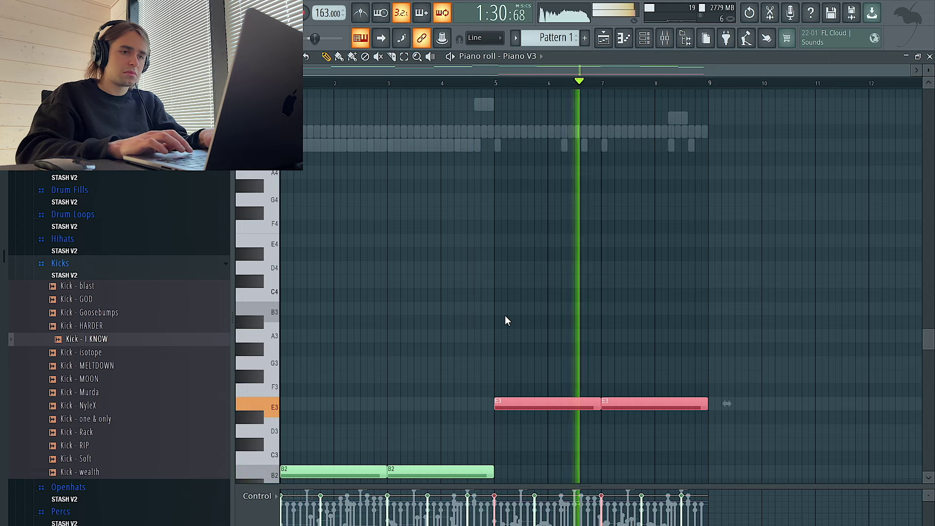
scroll(507, 380, "down", 3)
left_click_drag(508, 396, 303, 349)
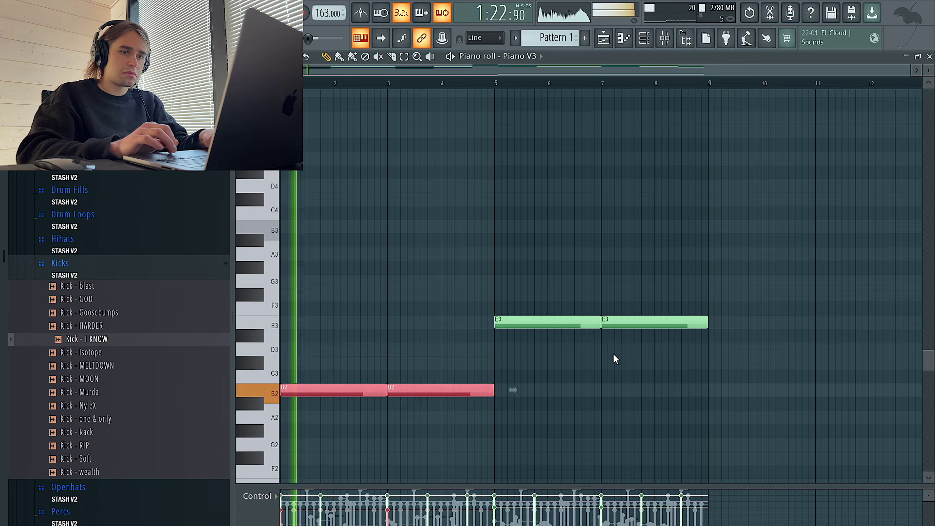
Step: Add an F#3 piano note from the middle of bar 8 to the start of bar 9
left_click(682, 322)
left_click(672, 294)
left_click_drag(700, 292, 710, 291)
Step: Try legato on the low notes with an extra note at bar 9, and restore the B2 and E3 notes to two bars each
left_click(709, 279)
key("ctrl+l")
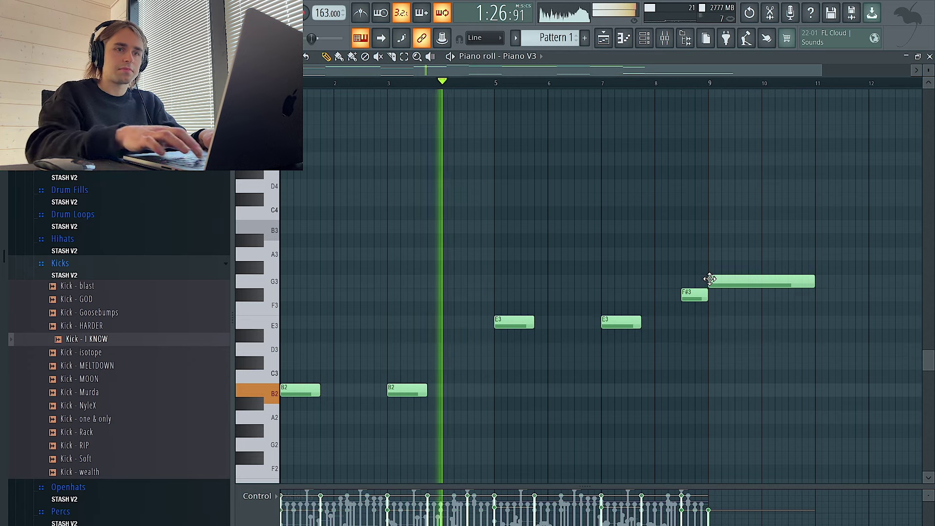
right_click(729, 280)
left_click_drag(711, 377, 602, 324)
left_click_drag(415, 403, 384, 393)
left_click_drag(741, 369, 523, 280)
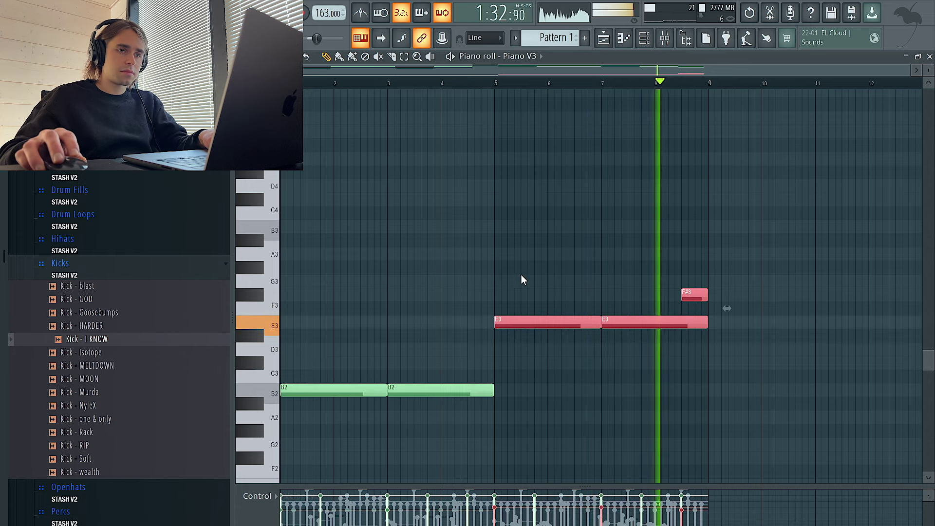
Step: End the second E3 where the F#3 starts, and lower the E3 and F#3 notes by an octave
left_click(712, 328)
left_click_drag(711, 329, 683, 325)
left_click_drag(747, 341, 577, 261)
key("ctrl+Down")
Step: Select all the low piano notes, reduce their velocity slightly and deselect them
scroll(536, 229, "down", 4)
key("ctrl+a")
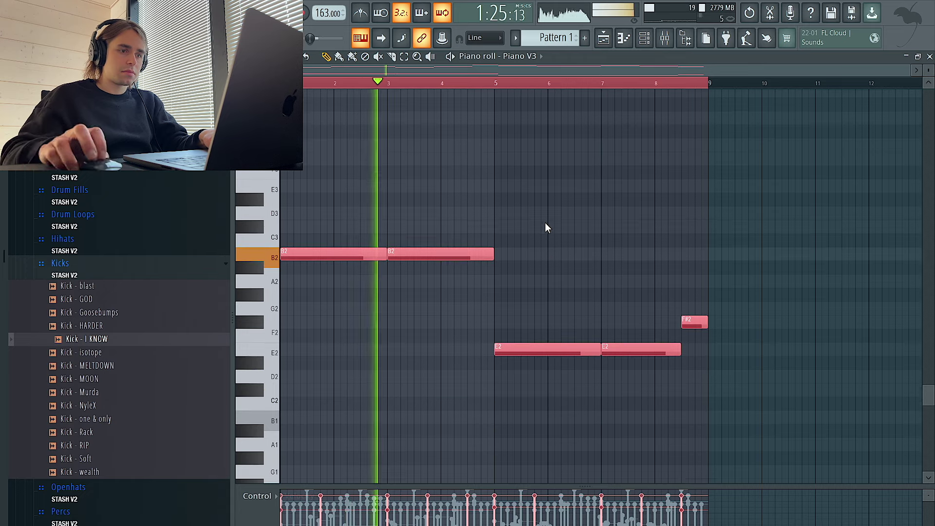
left_click_drag(744, 393, 294, 193)
scroll(458, 208, "down", 2)
left_click(509, 197, "ctrl")
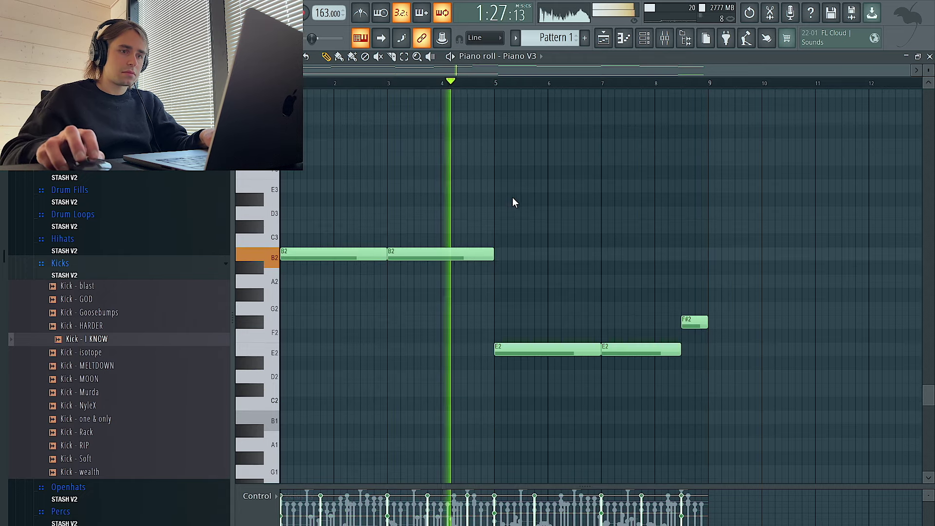
scroll(603, 156, "up", 3)
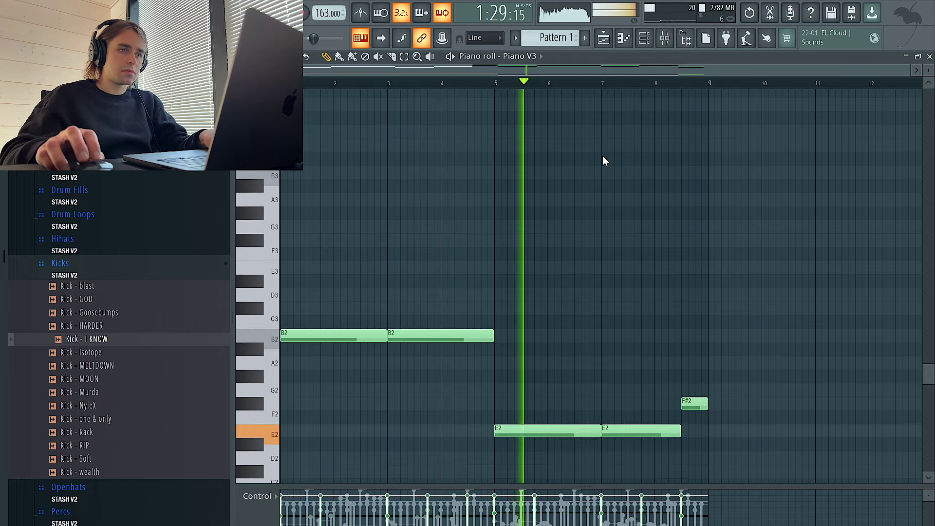
Step: Try the two B2 notes an octave lower at B1 and return them to B2
left_click_drag(578, 375, 293, 286)
key("space")
key("ctrl+Down")
key("space")
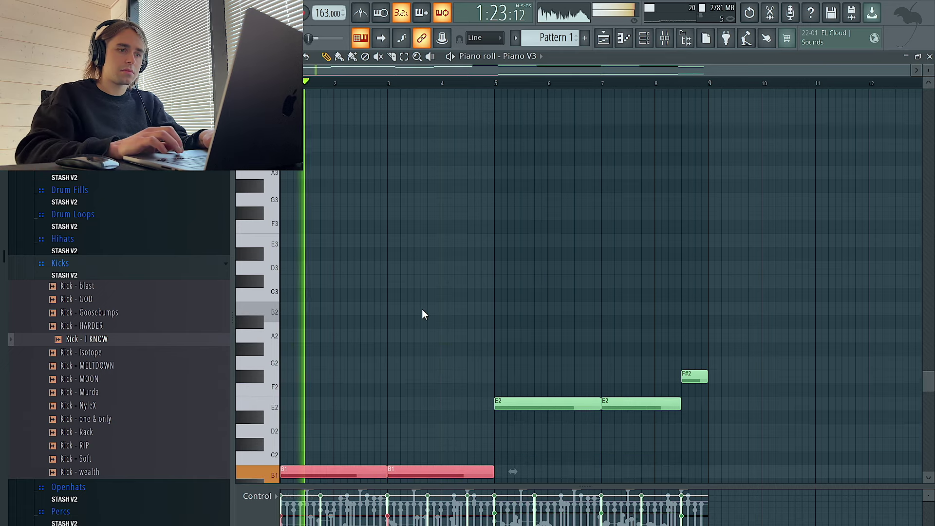
key("space")
key("ctrl+Up")
key("ctrl+d")
key("space")
Step: Select the piano melody notes and add the Snare - Murda sample as a new channel below Piano V3 in the channel rack
scroll(612, 203, "up", 12)
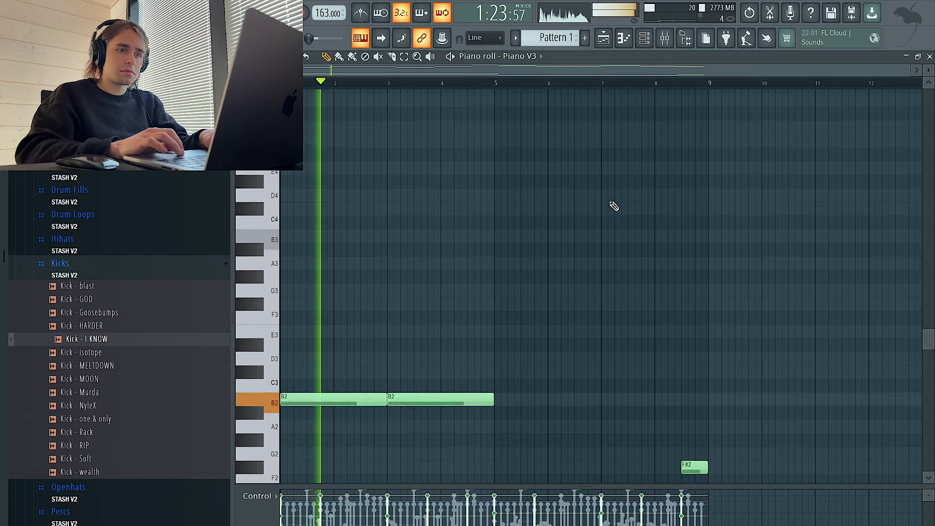
key("ctrl+a")
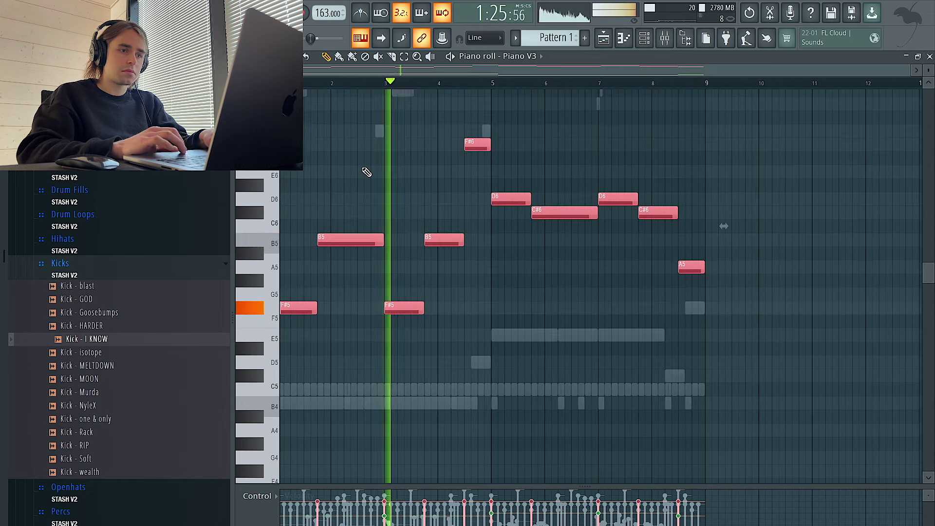
left_click(648, 38)
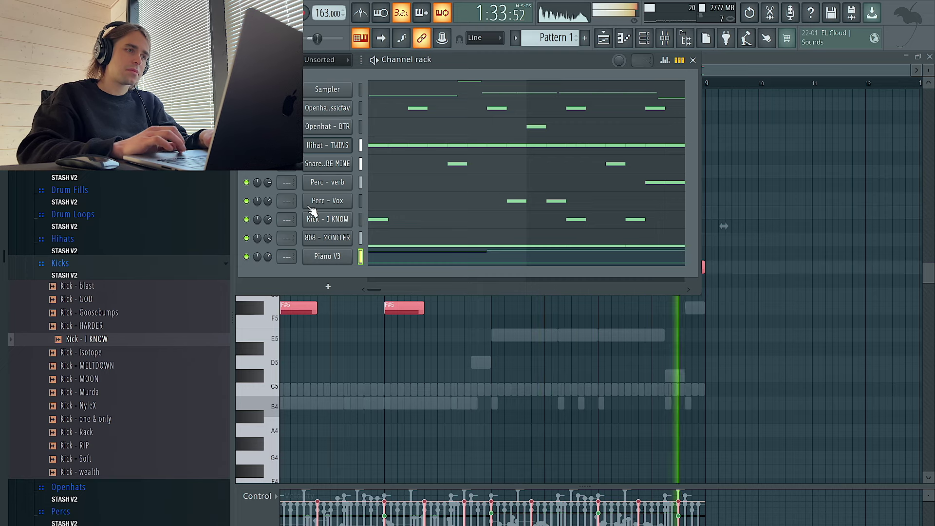
left_click(125, 266)
left_click(118, 385)
left_click(126, 413)
left_click_drag(125, 413, 295, 280)
right_click(331, 276)
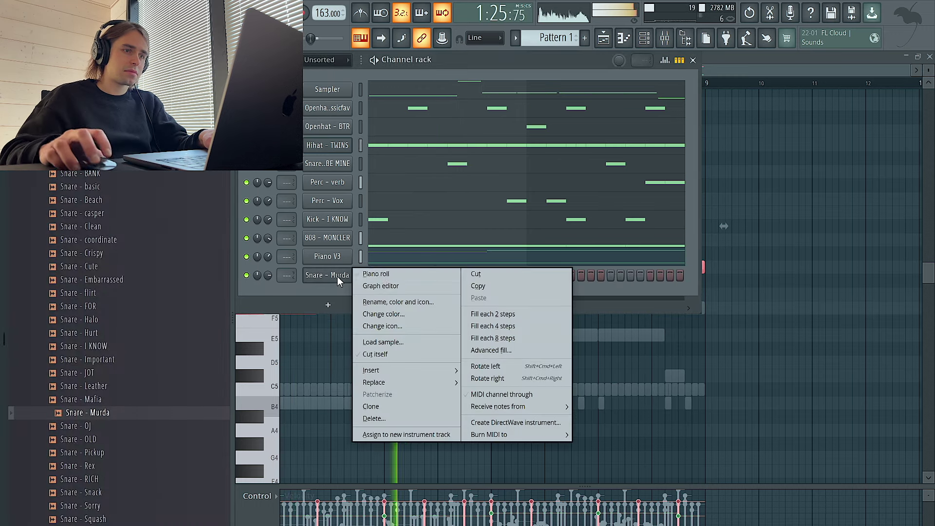
Step: Place a short C5 note early in bar 4 in the Snare - Murda piano roll
left_click(375, 273)
left_click(449, 389)
key("shift+d")
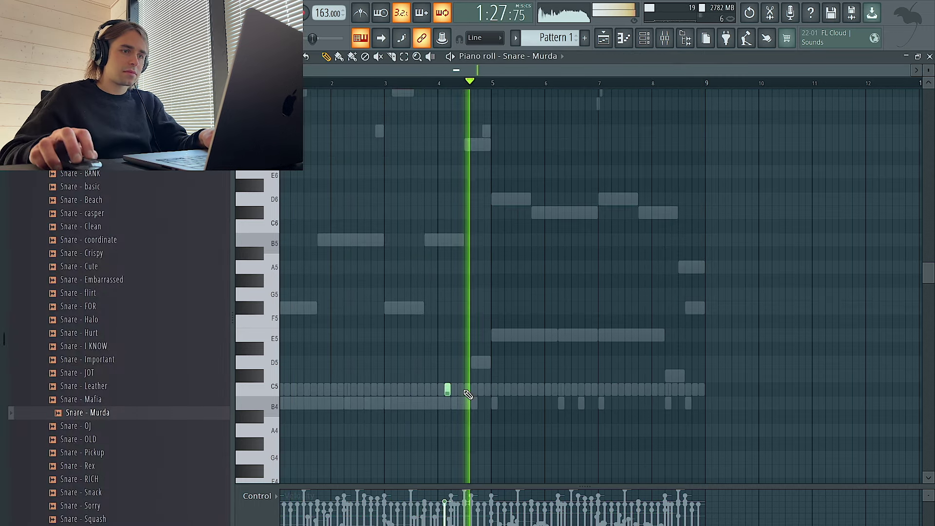
key("ctrl+a")
key("ctrl+d")
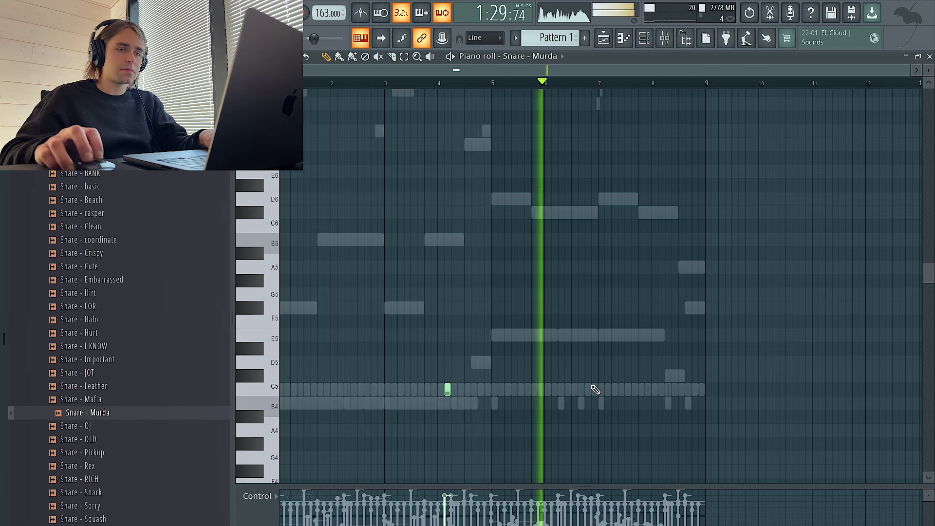
Step: Add short C5 snare notes at the end of bar 7 and early in bar 8, removing the extra note near bar 9
left_click(648, 389)
left_click(661, 390)
key("shift+d")
left_click(696, 380)
right_click(703, 379)
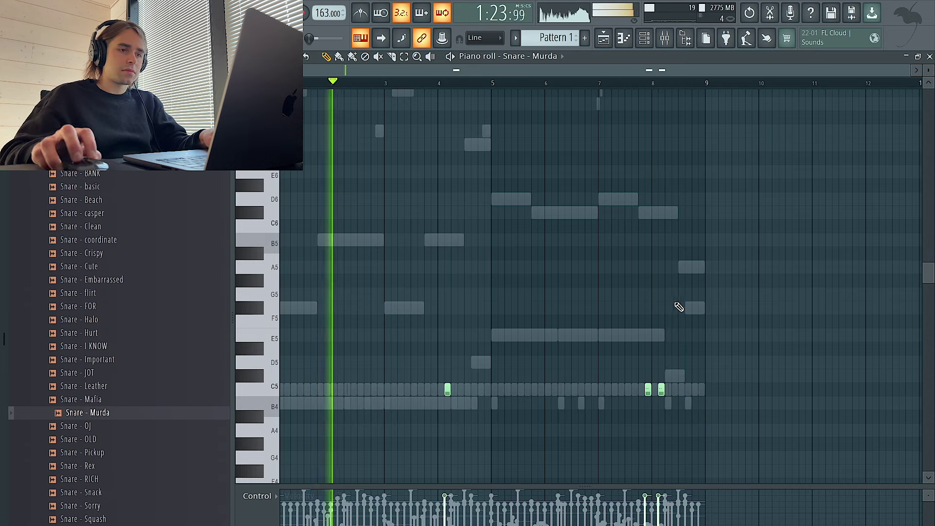
scroll(643, 267, "up", 1)
Step: Look at the miscellaneous settings of the Snare - Murda channel and close them
left_click(637, 40)
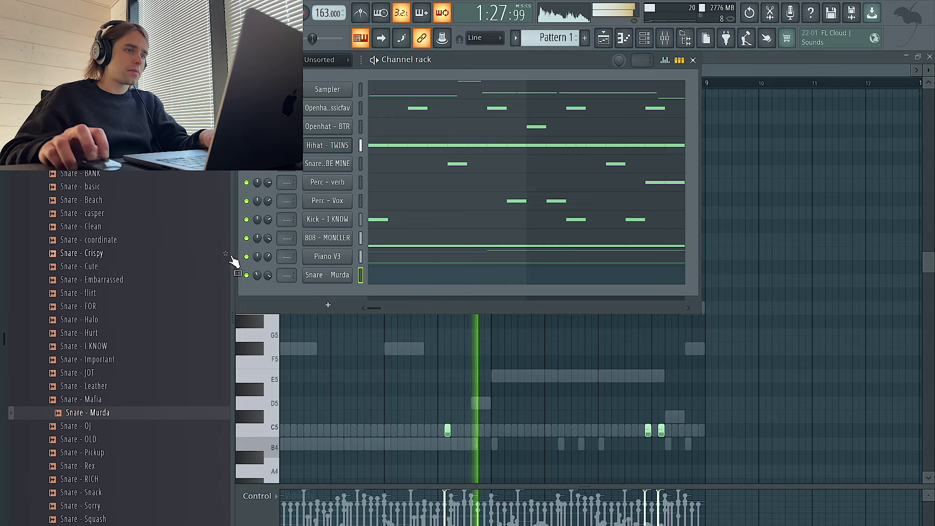
left_click(327, 275)
left_click(406, 205)
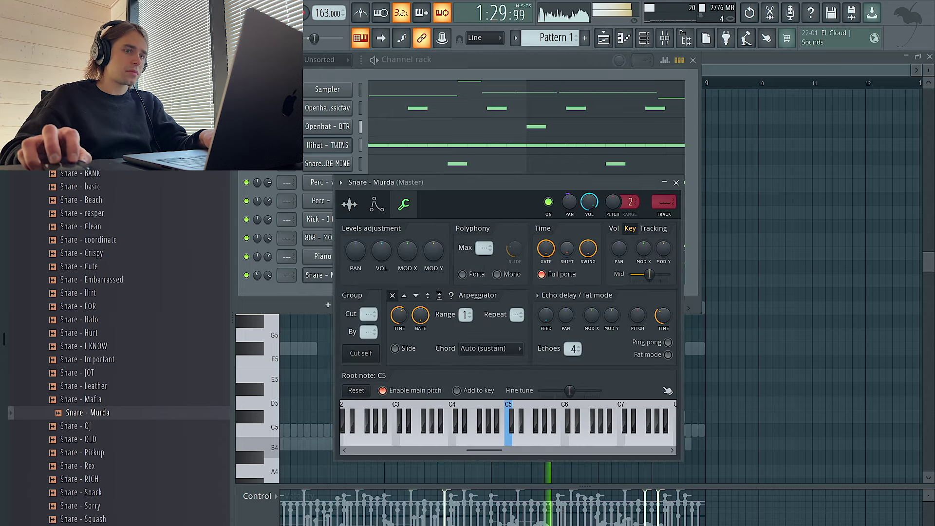
left_click(677, 183)
Step: Open the Piano V3 channel's piano roll
scroll(138, 175, "up", 4)
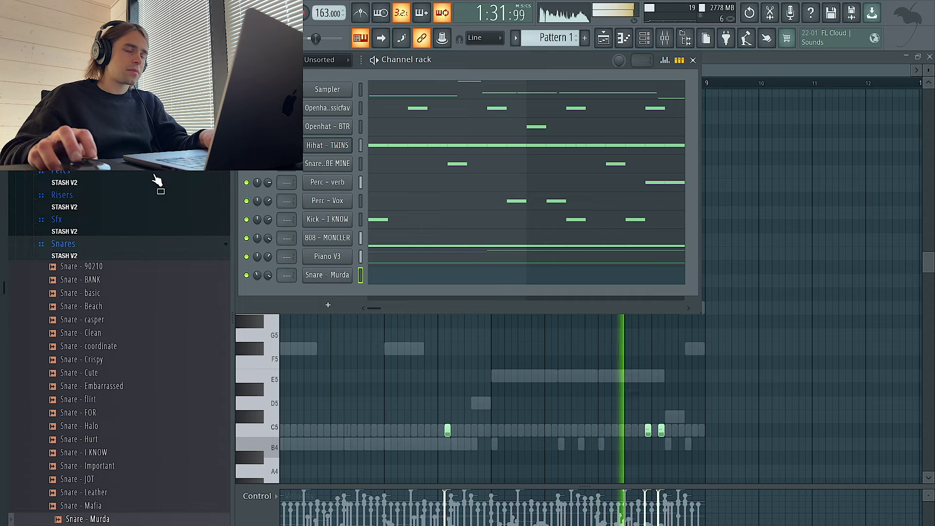
right_click(336, 255)
left_click(370, 253)
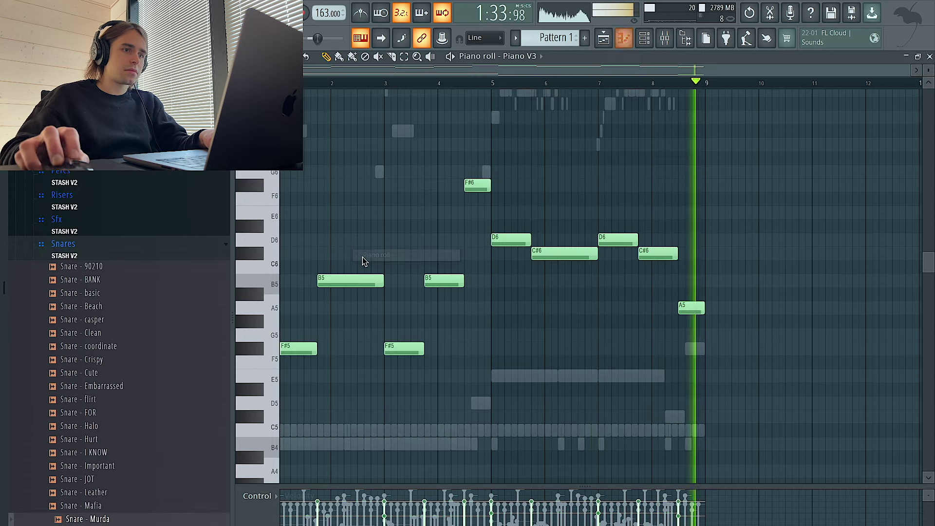
Step: Play the pattern and clone the Piano V3 channel in the channel rack
key("space")
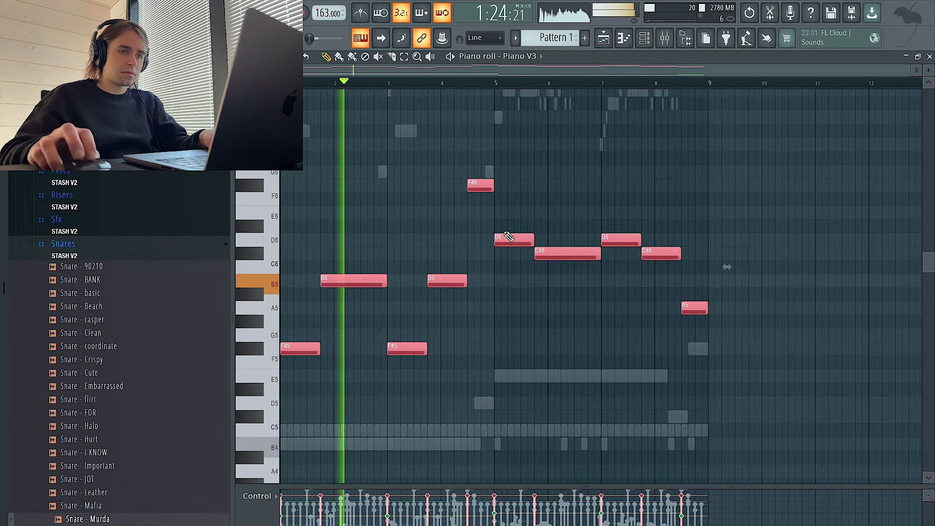
scroll(672, 360, "down", 5)
scroll(672, 359, "down", 10)
key("F6")
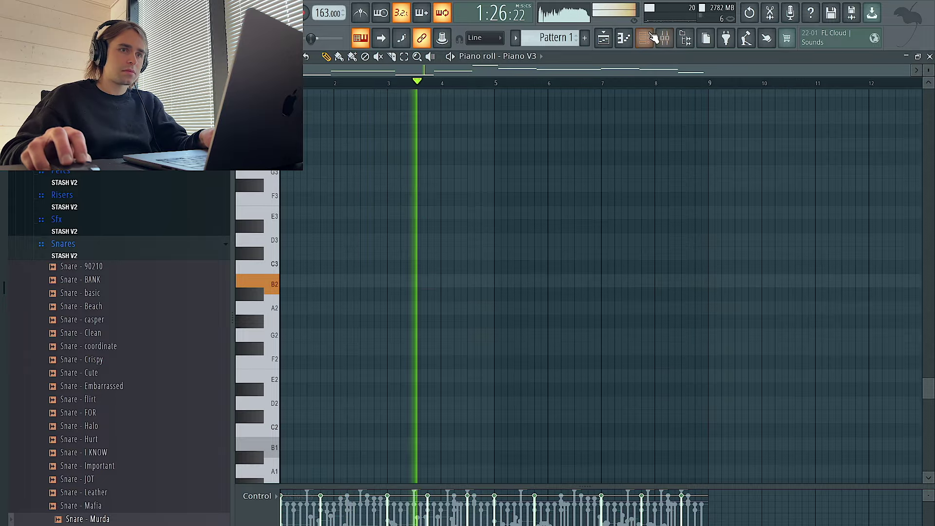
right_click(355, 251)
left_click(372, 376)
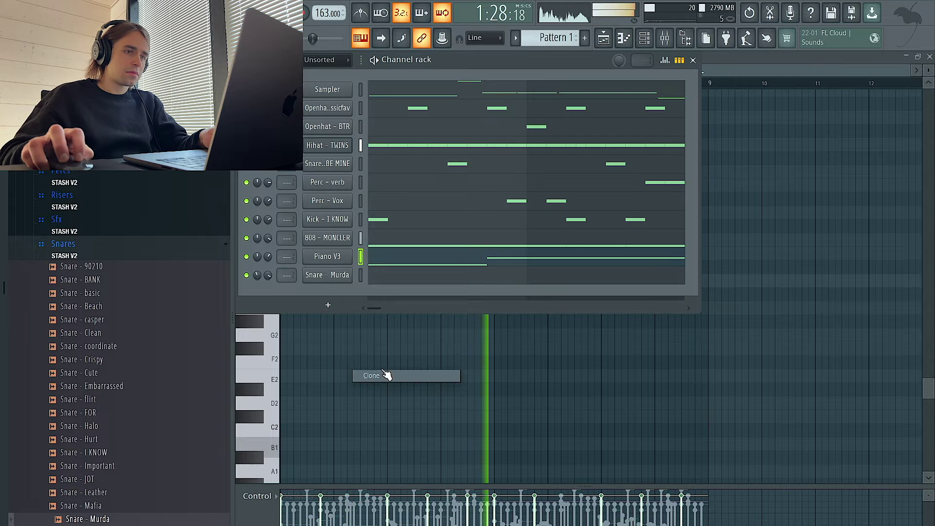
left_click(690, 109)
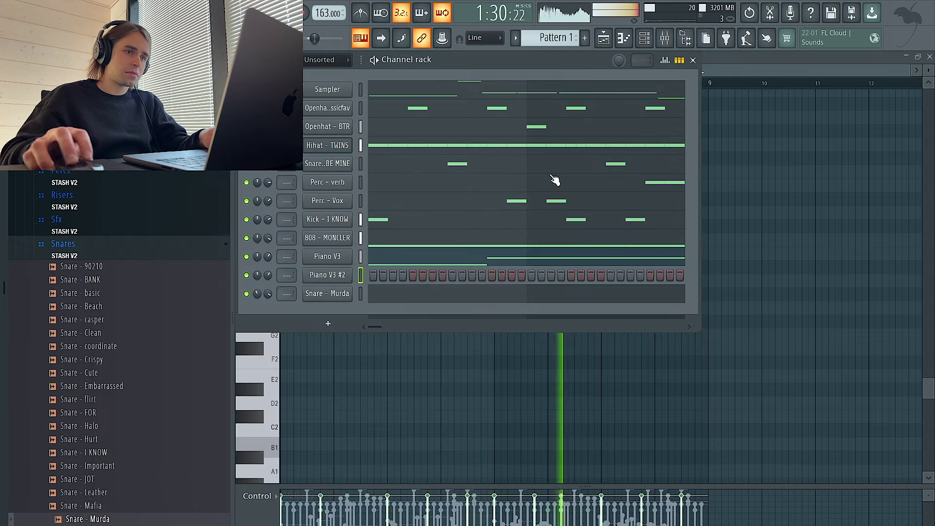
Step: Paste the low notes B2, B2, E2, E2 and F#2 into the Piano V3 #2 channel's piano roll
right_click(348, 276)
left_click(381, 271)
key("ctrl+v")
key("ctrl+a")
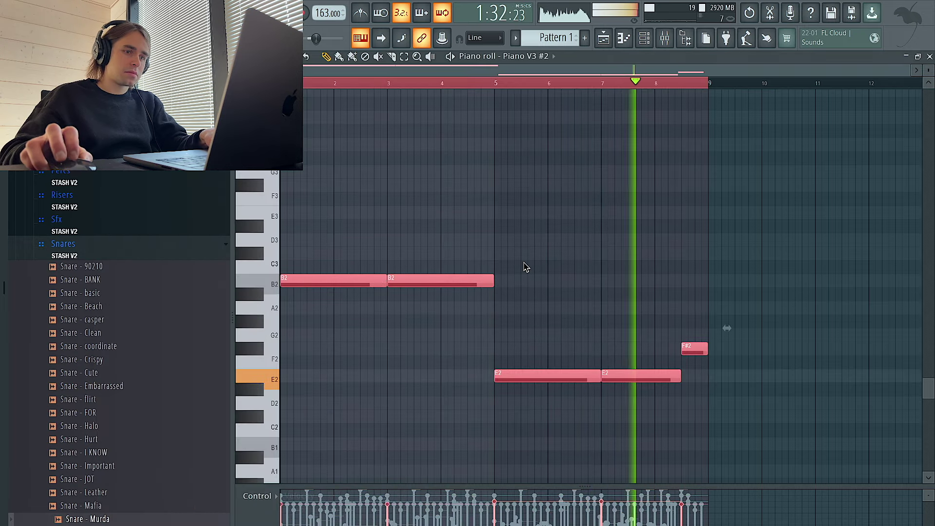
scroll(525, 263, "right", 1)
key("ctrl+d")
Step: Turn off the Noise module in RC-20 Retro Color on the Piano V3 mixer track and raise its Space amount
left_click(644, 37)
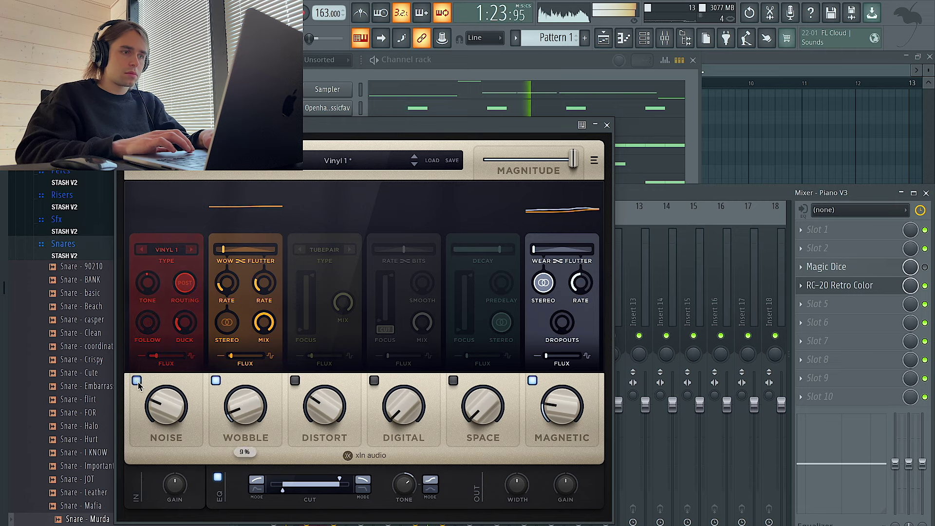
left_click(136, 380)
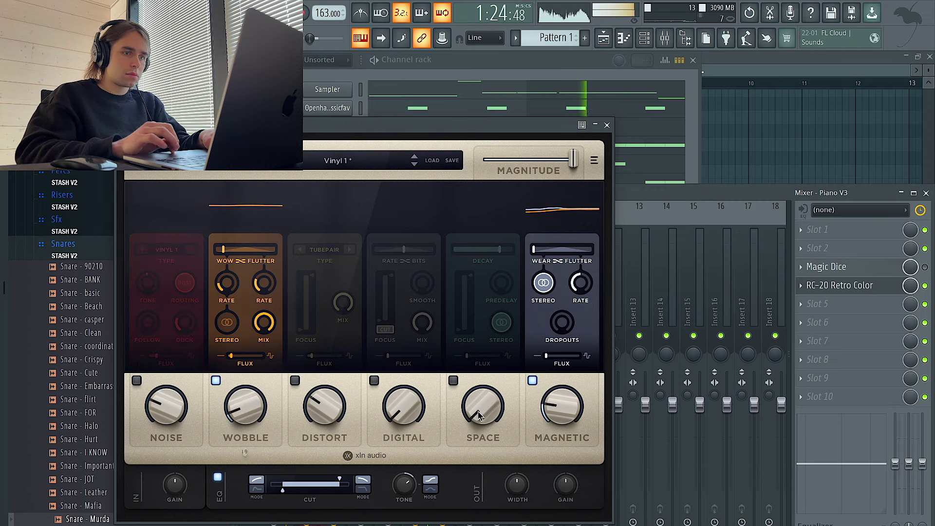
left_click_drag(482, 407, 479, 181)
left_click(454, 381)
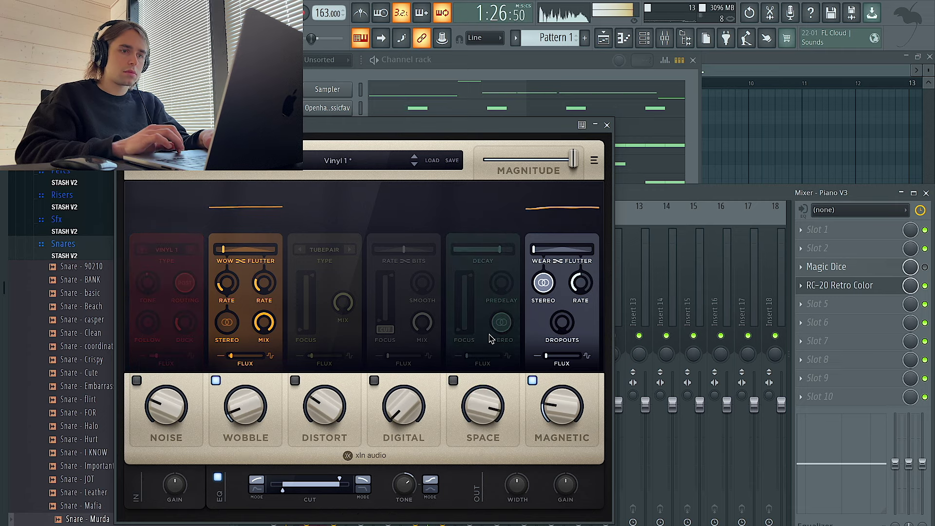
left_click(607, 125)
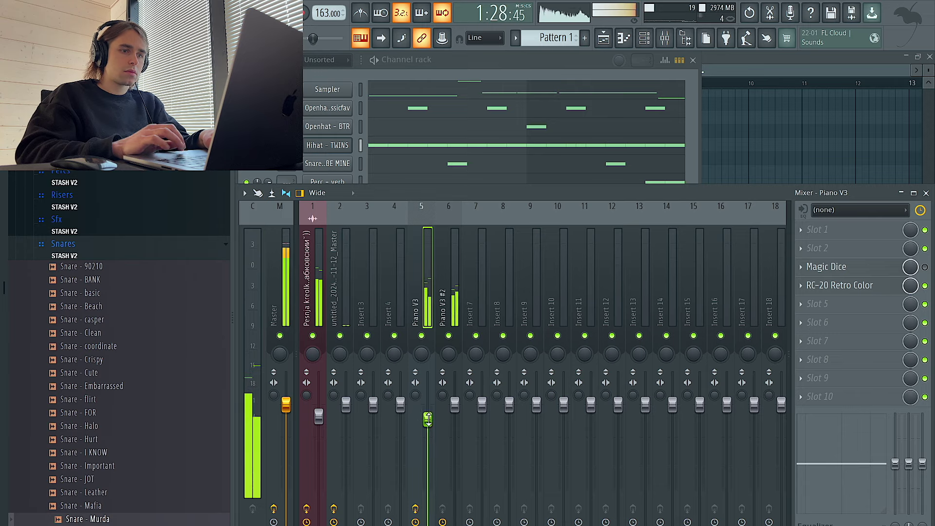
Step: Load Delay ETERNITY into slot 6 of the Piano V3 mixer track
left_click(822, 327)
mouse_move(828, 308)
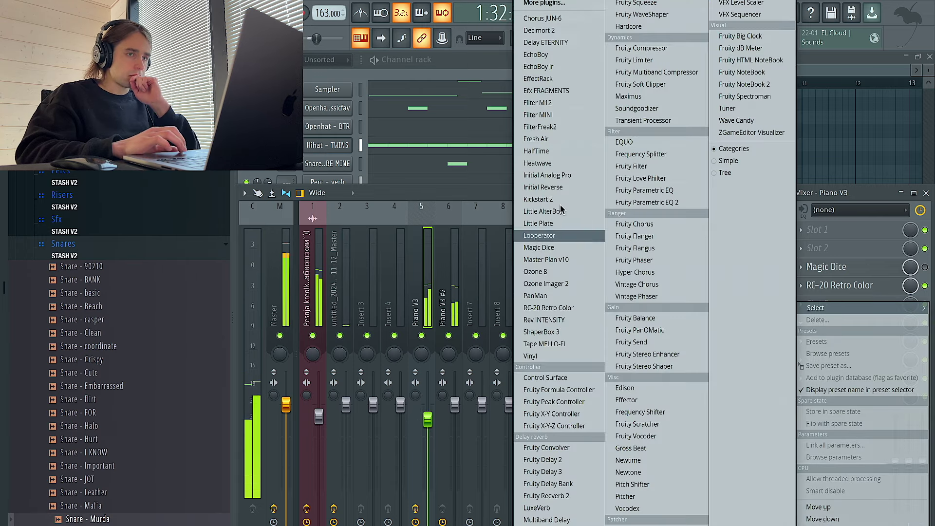
left_click(554, 48)
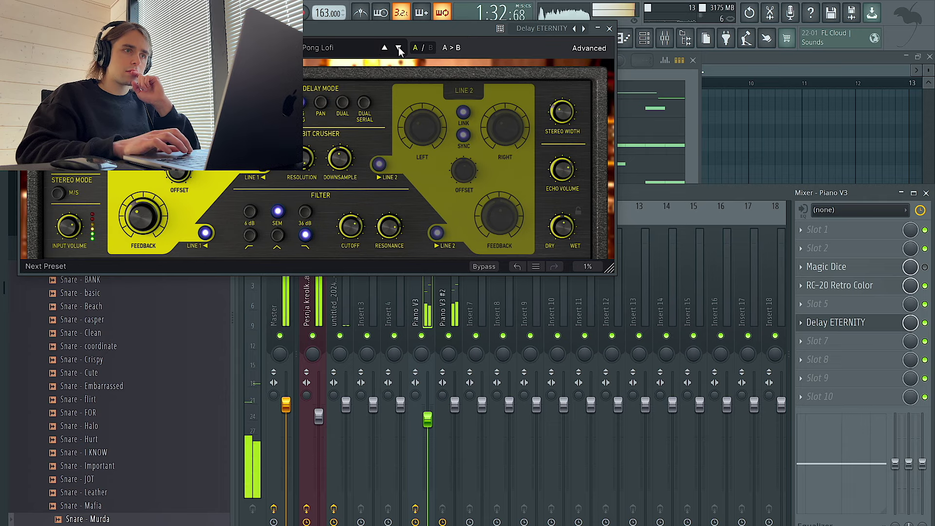
Step: Browse the Delay ETERNITY presets, choose Basic Ping-Pong and close the plugin
left_click(399, 48)
left_click(341, 49)
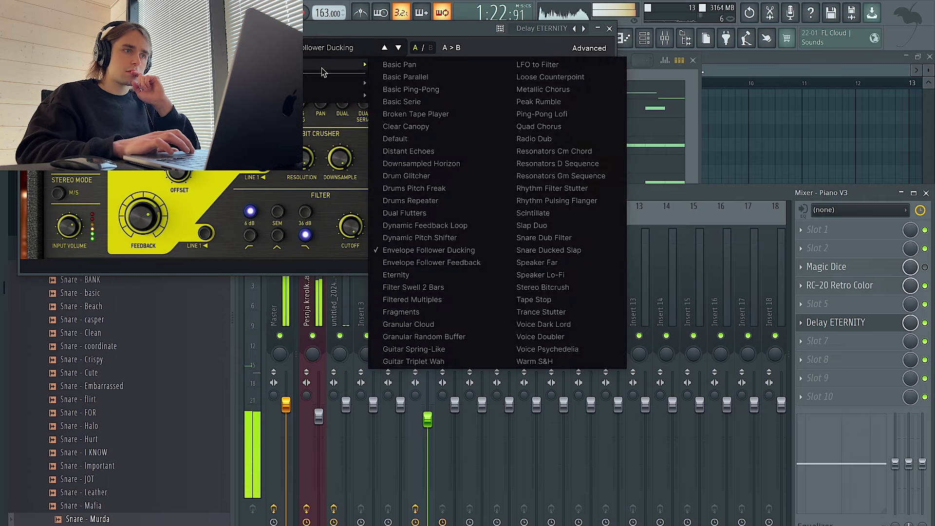
mouse_move(322, 78)
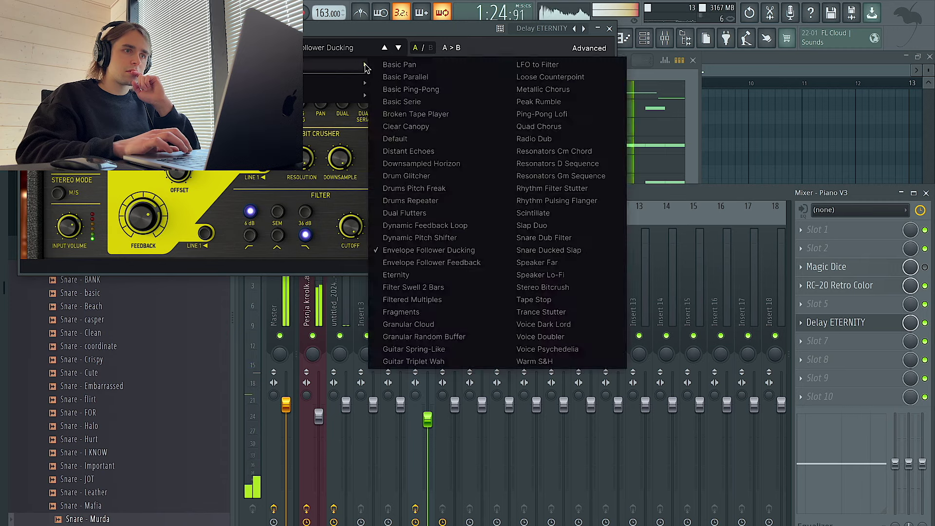
left_click(393, 68)
left_click_drag(435, 38, 525, 190)
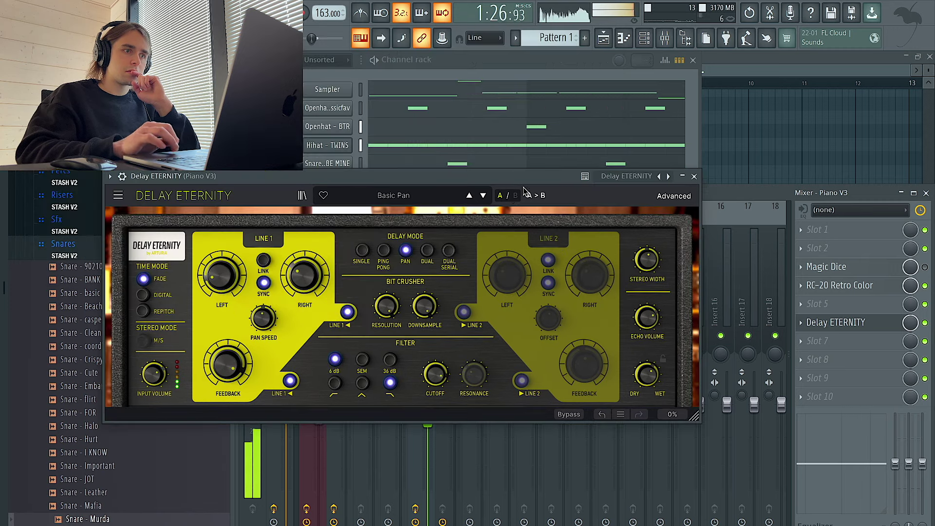
left_click(483, 196)
left_click(483, 196)
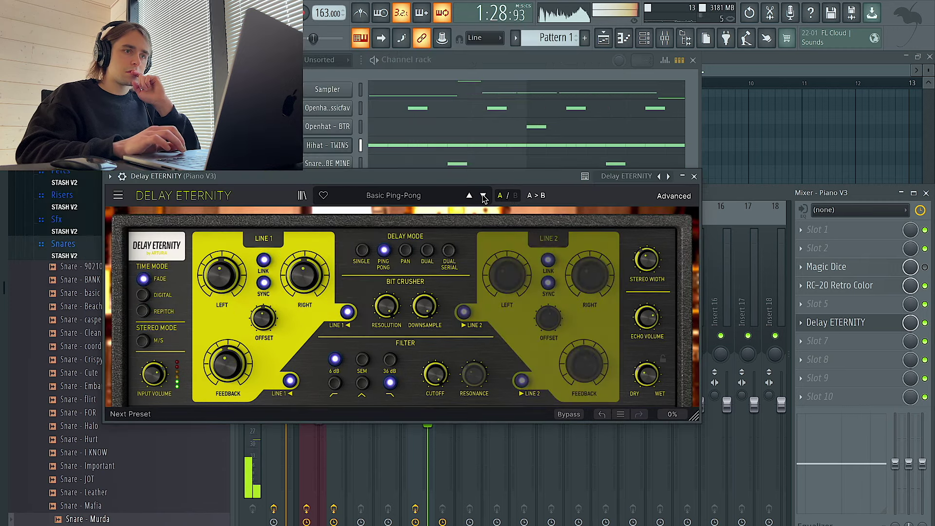
left_click(693, 178)
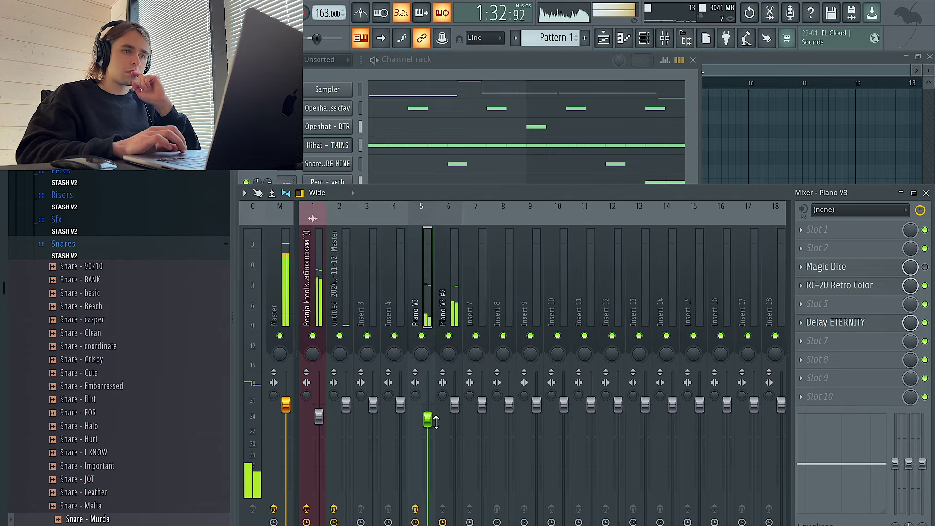
Step: Select the Master track in the mixer to check its effects and level
left_click(455, 406)
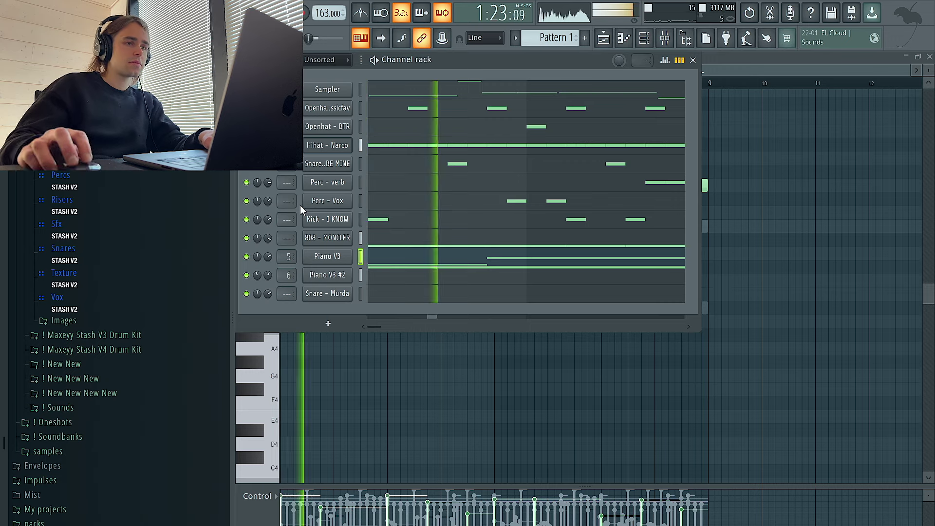
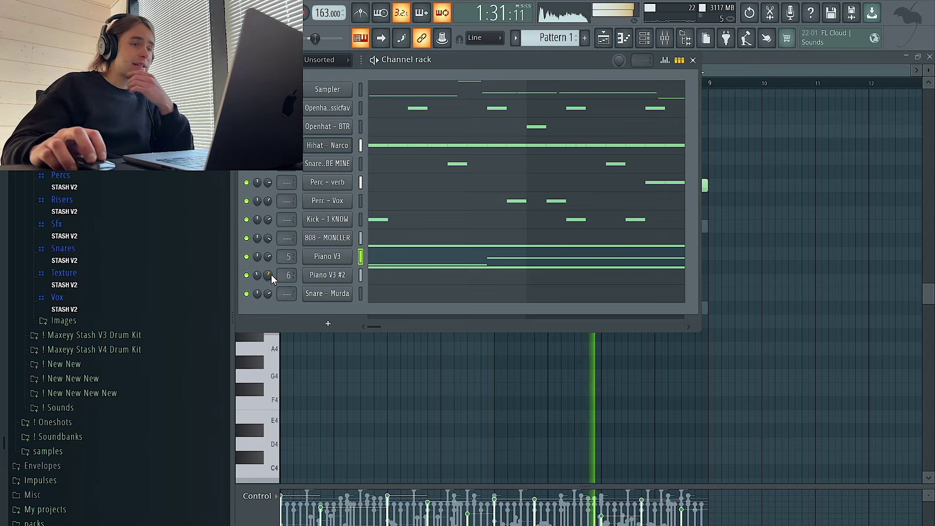
left_click(664, 39)
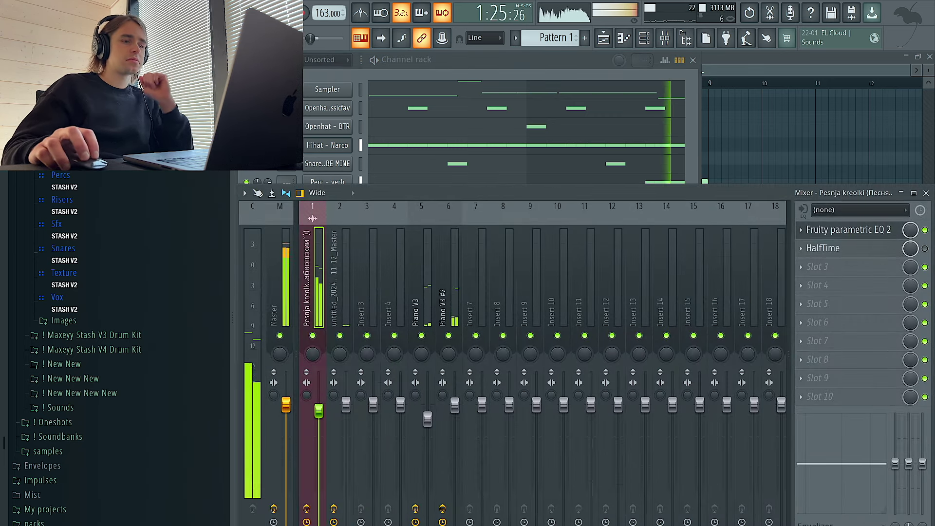
left_click(281, 523)
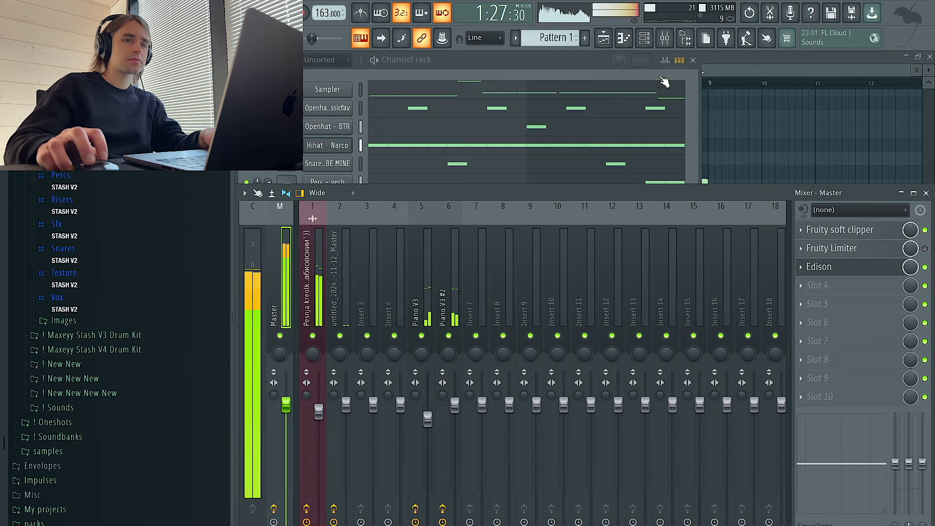
Step: Move the two Track 1 master clips to bar 65 in the playlist and duplicate Pattern 1 at bar 65
left_click(610, 42)
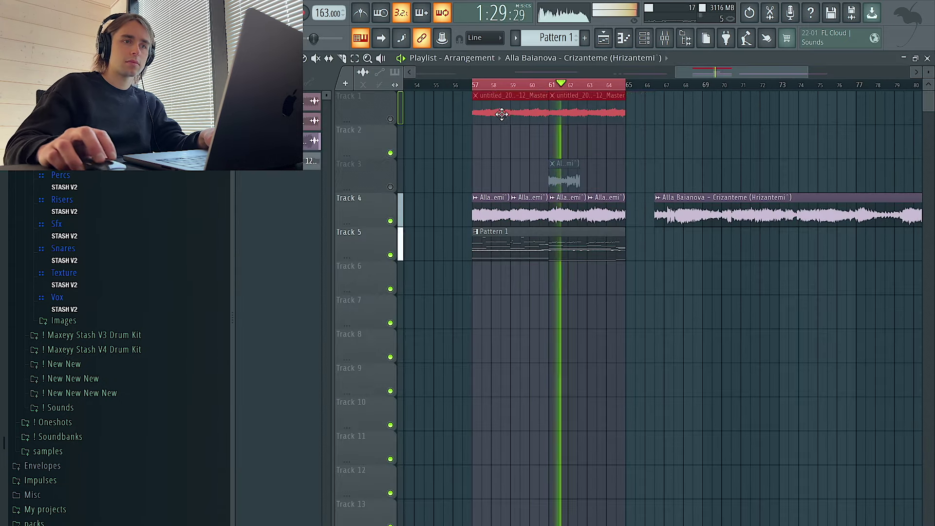
left_click_drag(638, 116, 655, 117)
left_click_drag(667, 248, 563, 240)
key("ctrl+b")
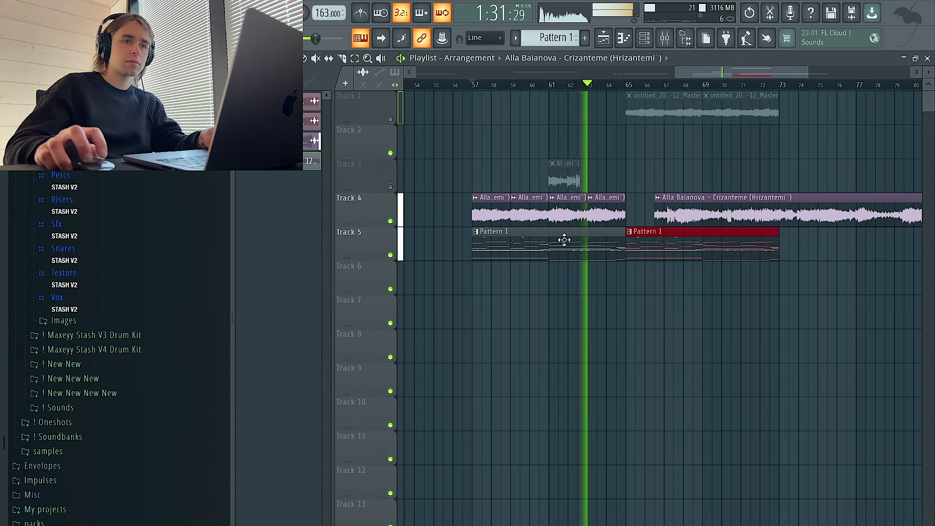
Step: Move the long Alla Baianova clip onto Track 3 just after bar 73 and unmute Track 1
scroll(647, 229, "down", 3)
left_click_drag(682, 198, 762, 158)
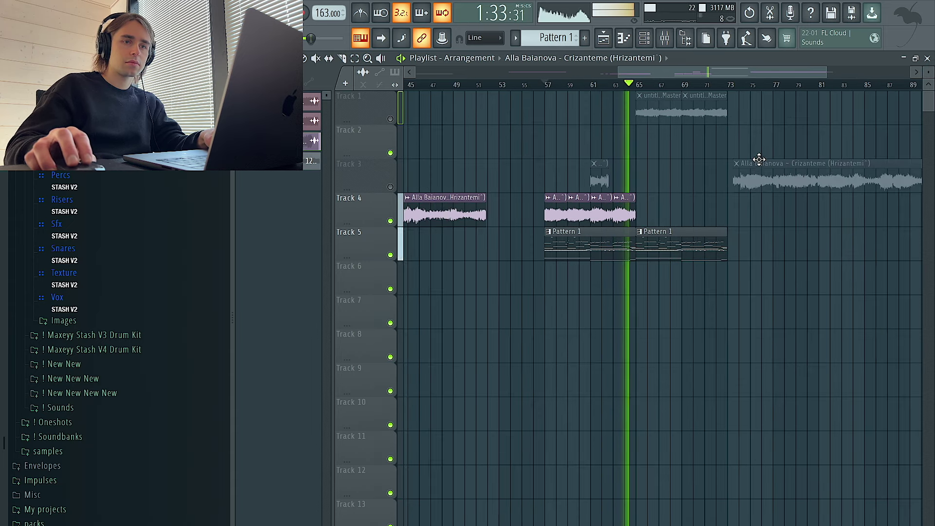
left_click(390, 119)
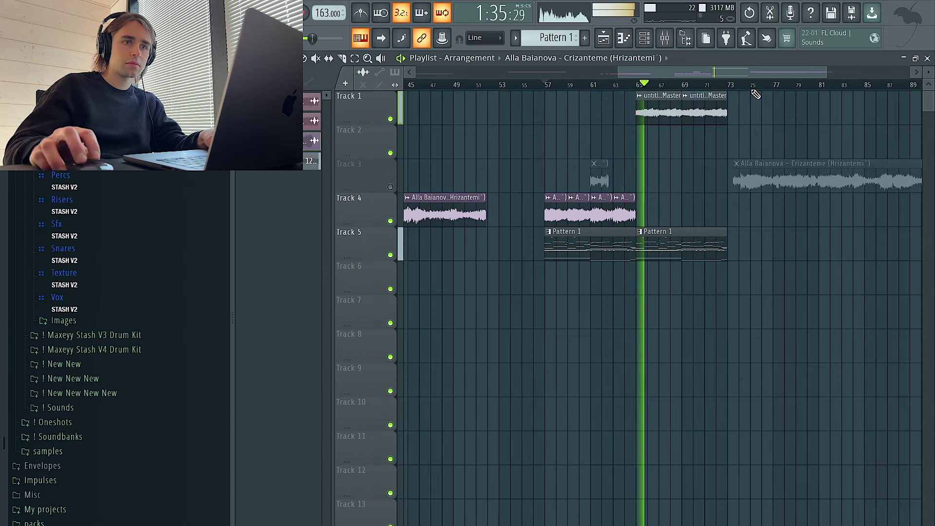
Step: Set the playback range to bars 57–73 and move the Track 1 master clips back so they end at bar 57
left_click_drag(732, 86, 545, 86)
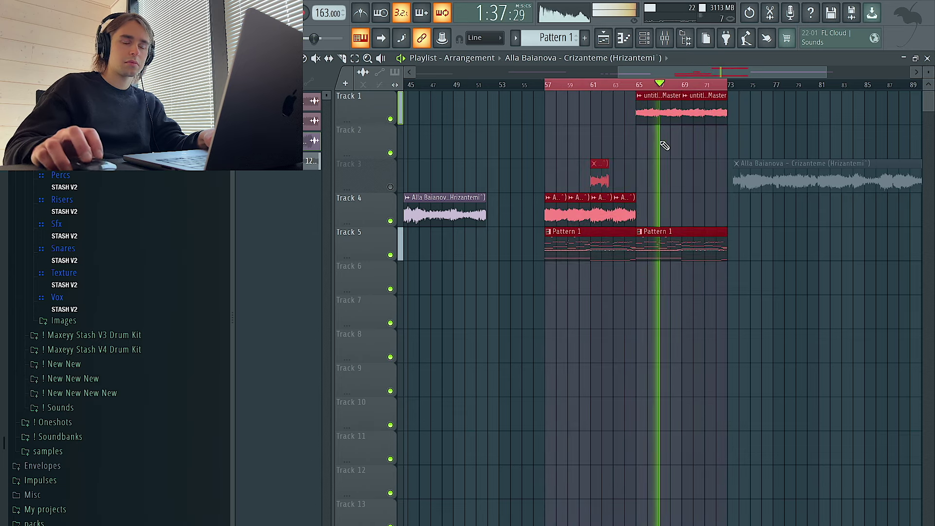
scroll(681, 160, "right", 3)
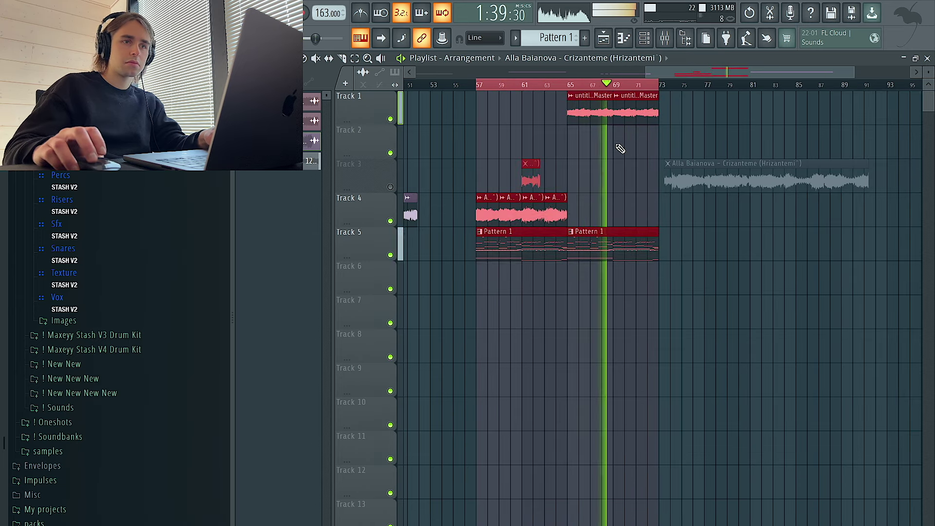
left_click(682, 127)
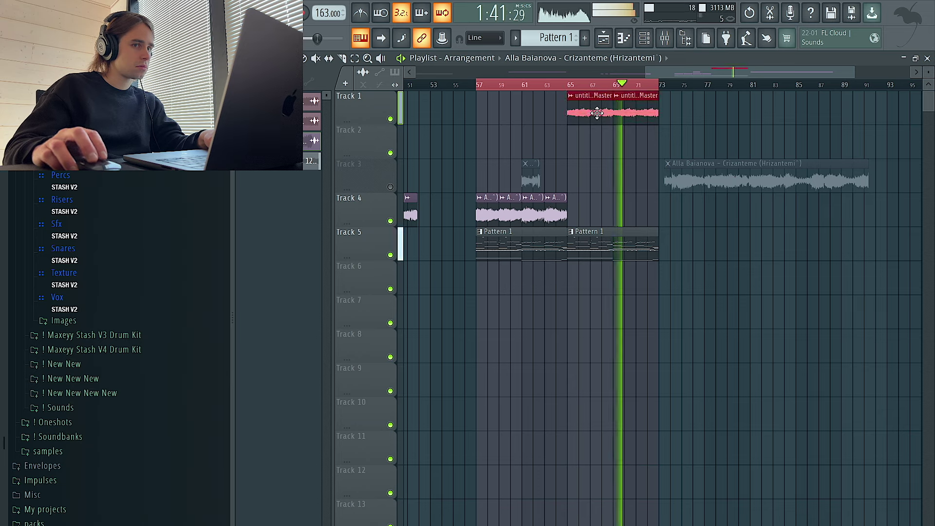
left_click_drag(595, 113, 411, 113)
left_click(480, 86)
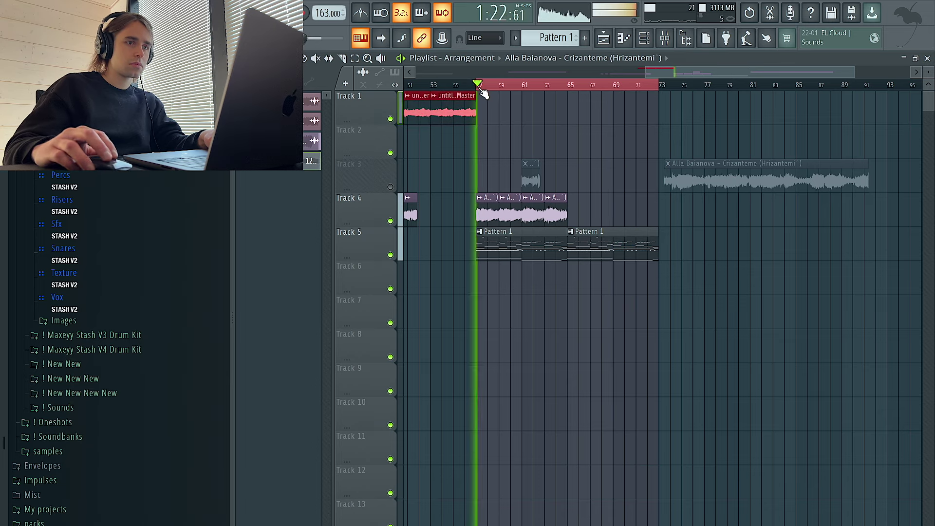
Step: Duplicate the four Alla Baianova sample slices on Track 4 so the copies start at bar 65
left_click(586, 208, "ctrl")
left_click_drag(587, 207, 478, 199)
key("ctrl+b")
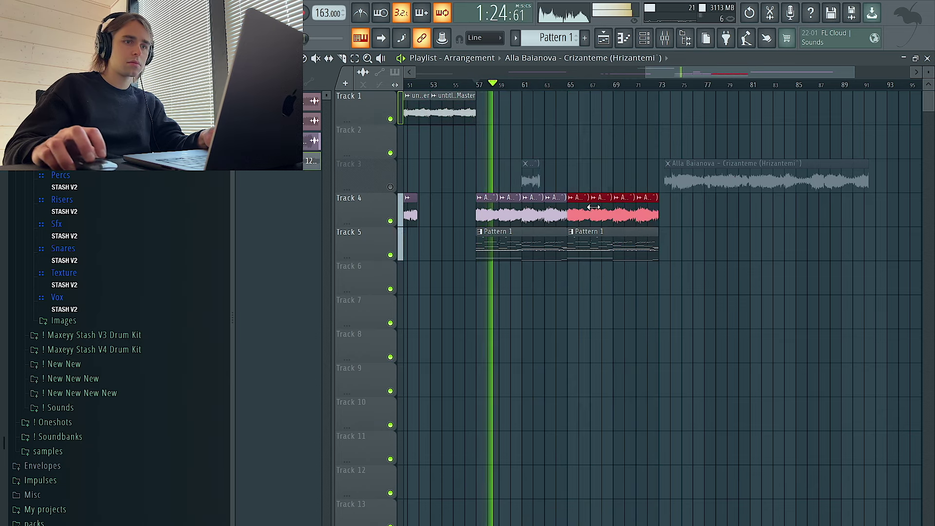
Step: Open the Alla Baianova audio clip's channel settings and its pitch control options
double_click(577, 204)
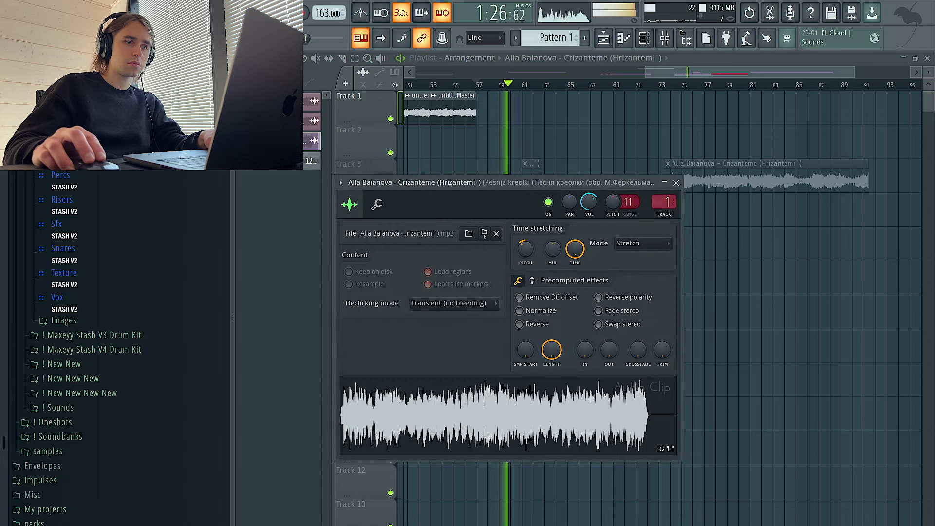
right_click(614, 206)
left_click(620, 213)
right_click(609, 147)
right_click(599, 240)
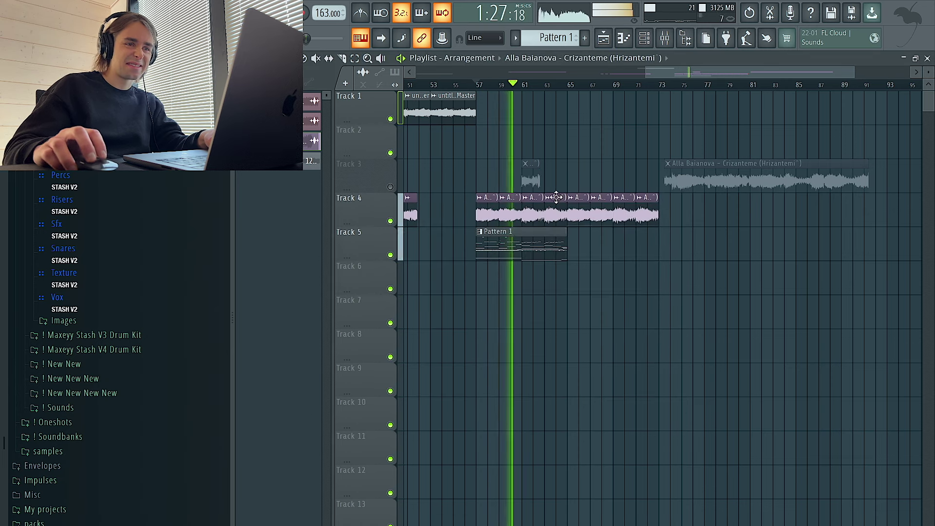
key("ctrl+z")
Step: Render bars 65–73 of the Track 4 sample through the Master mixer track to a new audio clip
left_click(645, 38)
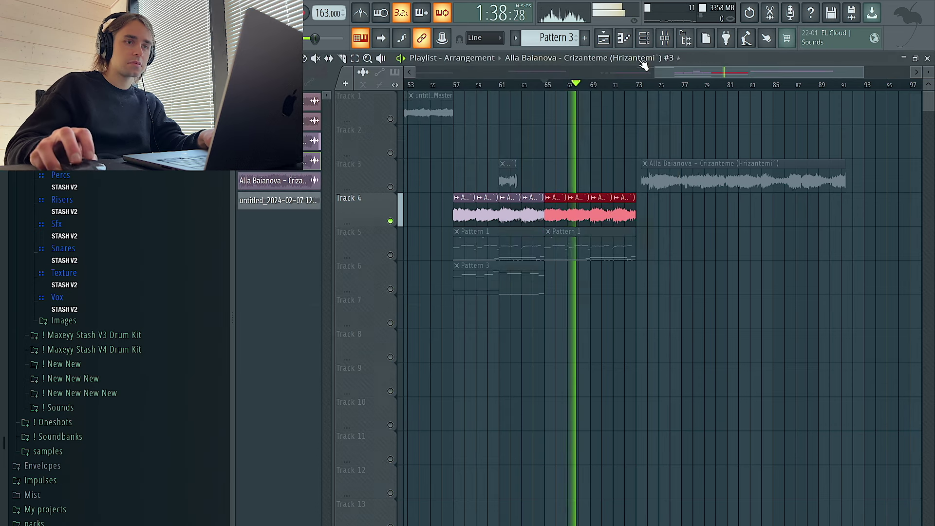
left_click_drag(638, 90, 547, 87)
key("F9")
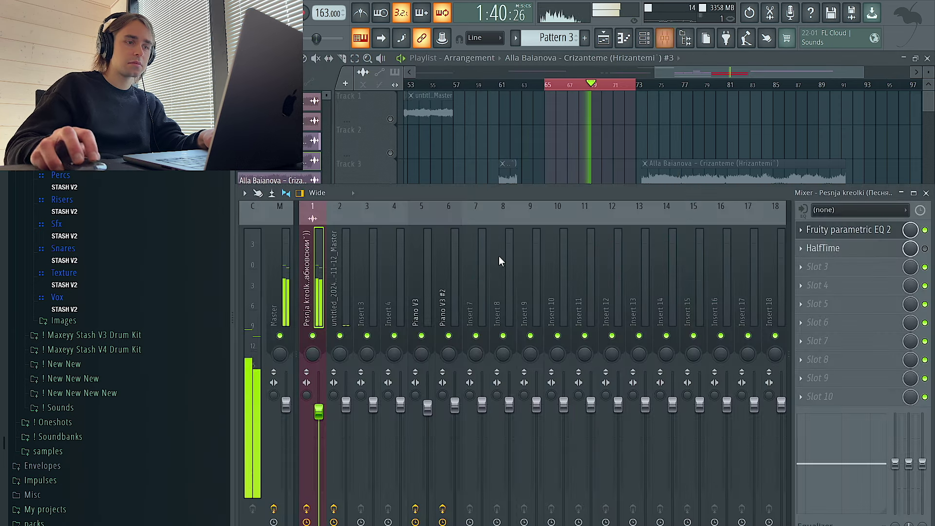
left_click(281, 516)
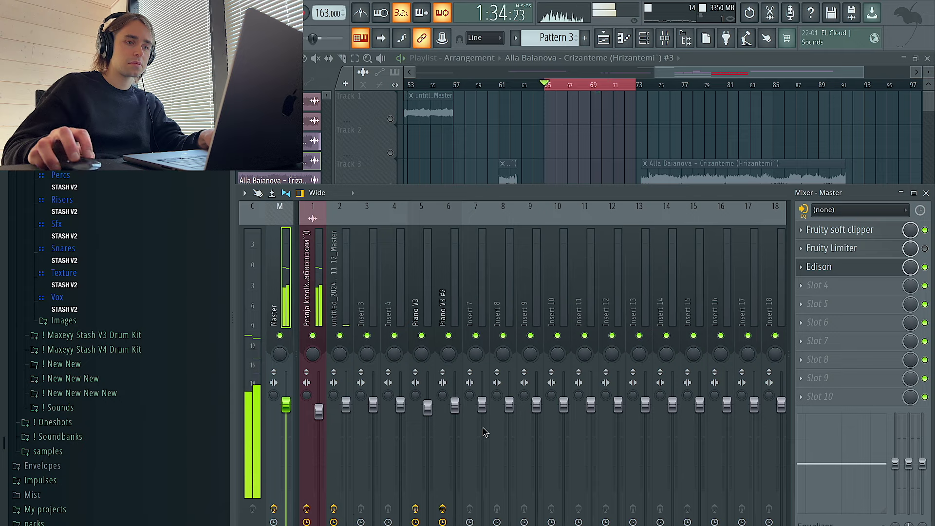
key("alt+r")
left_click(572, 398)
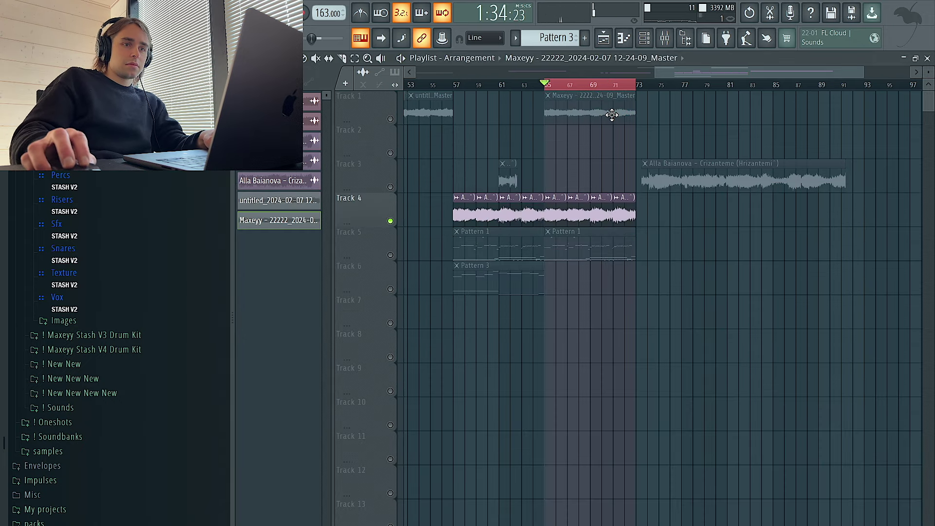
Step: Replace the Alla Baianova slices on Track 4 at bars 65–73 with the rendered Maxeyy master clip from Track 1
double_click(612, 115)
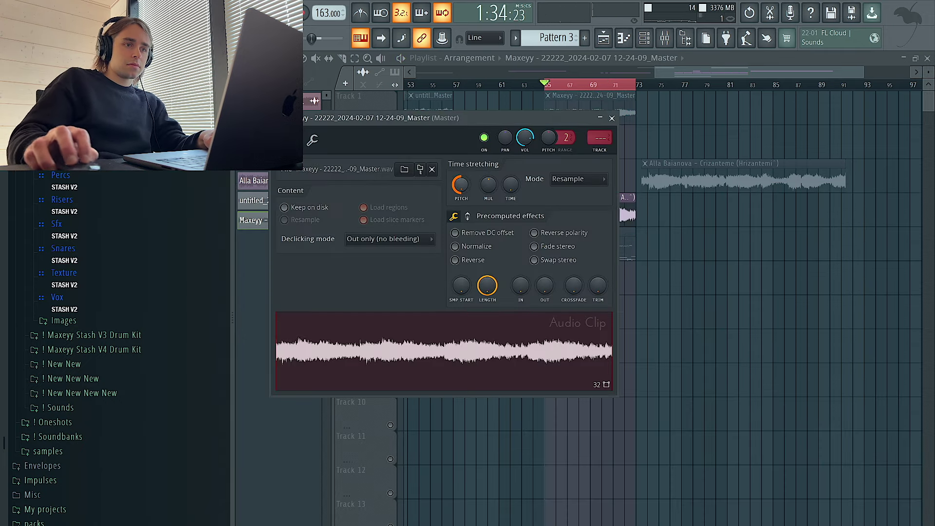
left_click(612, 119)
key("space")
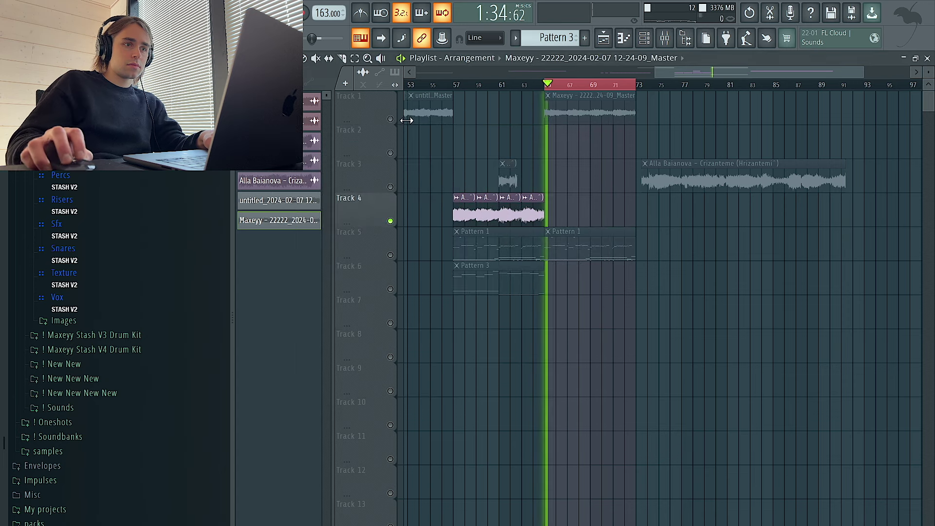
left_click_drag(583, 111, 583, 213)
Step: Route the rendered clip to mixer track 3 and shape it there with Fruity parametric EQ 2, raising the low cut
double_click(584, 213)
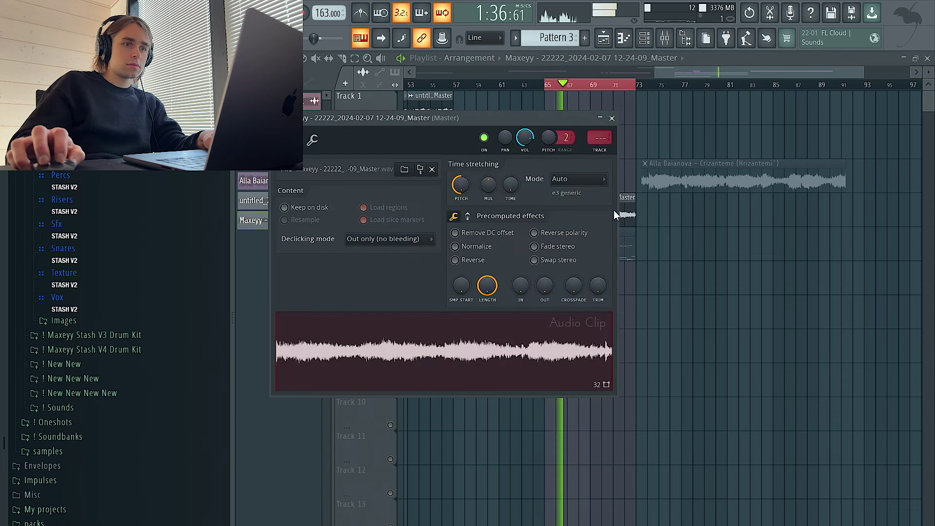
left_click(607, 154)
left_click(824, 229)
left_click(669, 210)
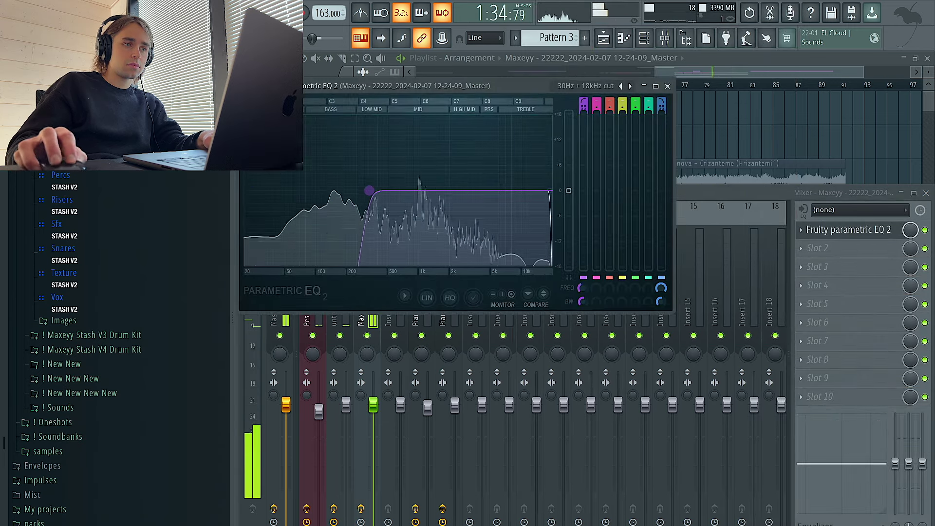
left_click(751, 141)
Step: Revisit the rendered clip's time stretching mode and move its EQ's high cut up to the end of the spectrum
double_click(585, 211)
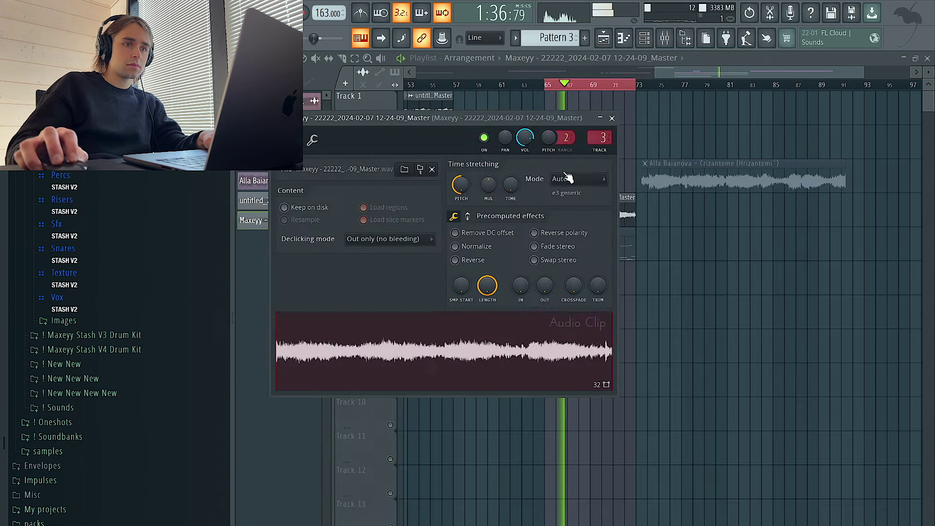
left_click(566, 185)
left_click(702, 132)
left_click(702, 132)
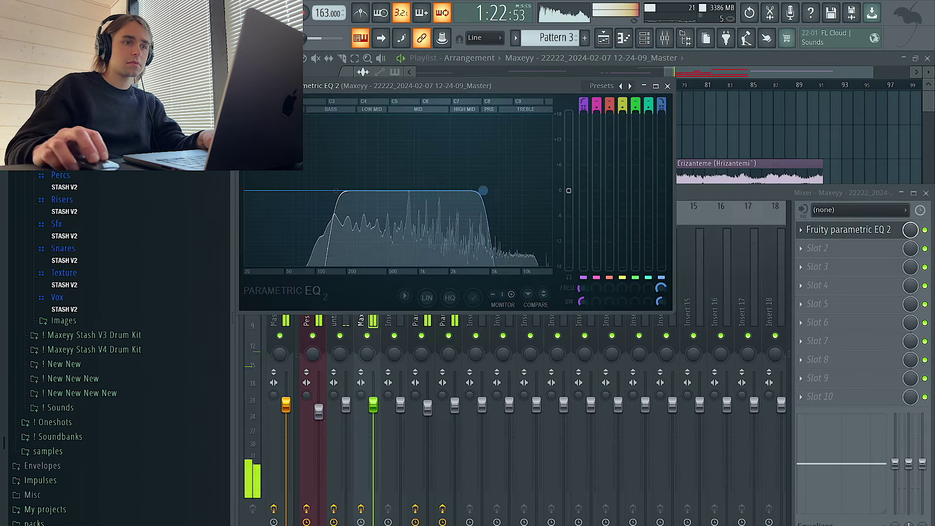
left_click_drag(483, 190, 550, 191)
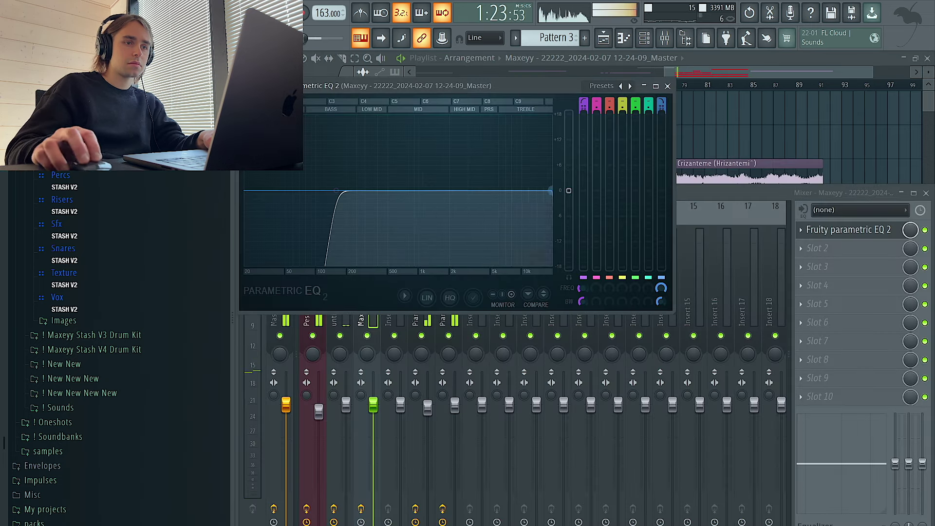
left_click(668, 86)
Step: Delete the short Track 3 clip at bar 61 and limit the playback range to bars 57–65
right_click(680, 132)
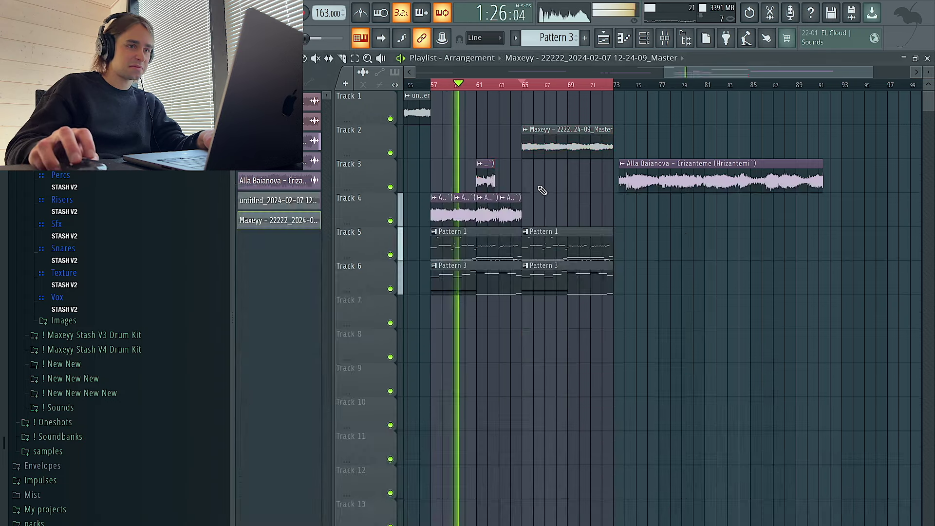
scroll(536, 185, "left", 3)
right_click(600, 183)
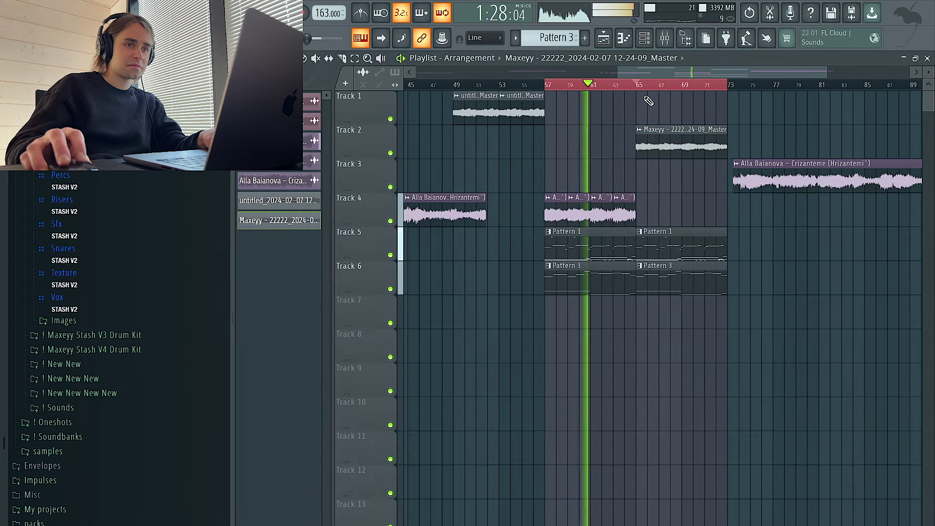
left_click_drag(546, 85, 628, 85)
Step: Lower the level of mixer track 1 slightly and bring up the channel rack
left_click(667, 39)
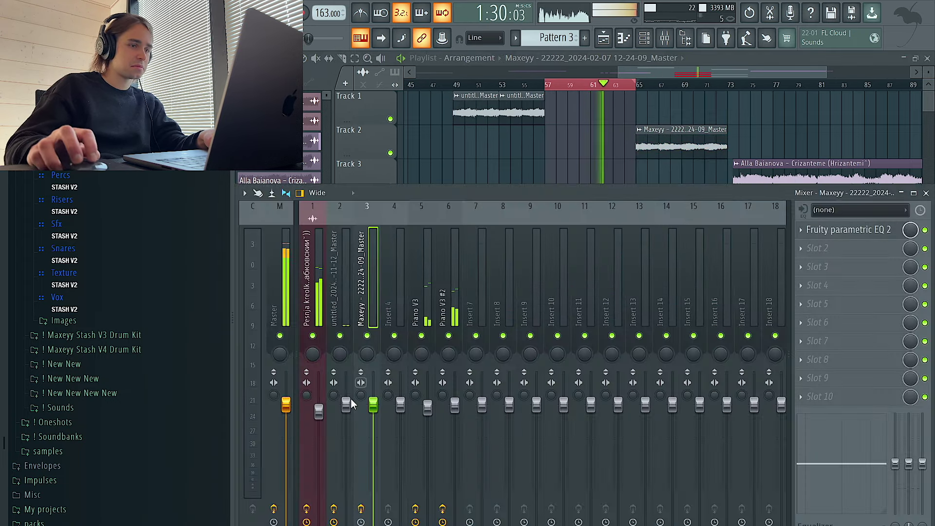
left_click(647, 41)
left_click(317, 102)
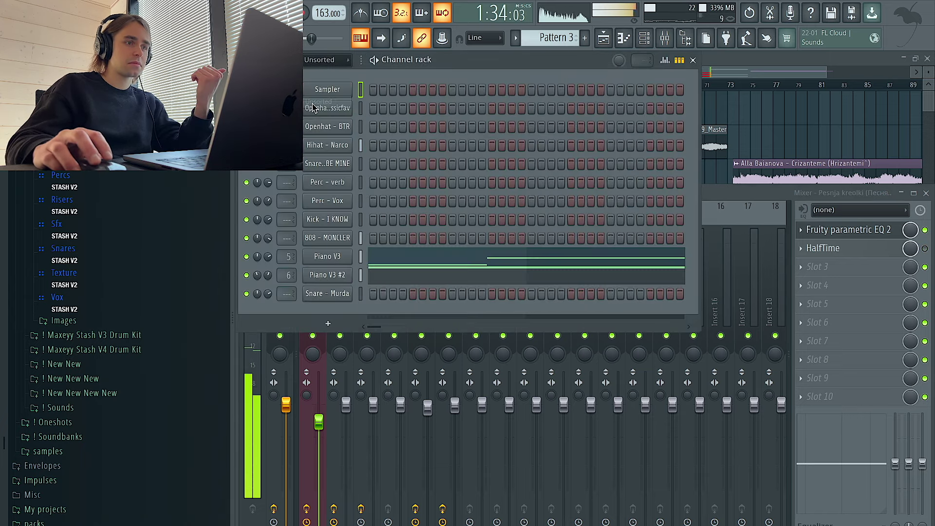
Step: Check the 808 - MONCLER channel's volume envelope and switch to Pattern 1
left_click(335, 243)
left_click(329, 157)
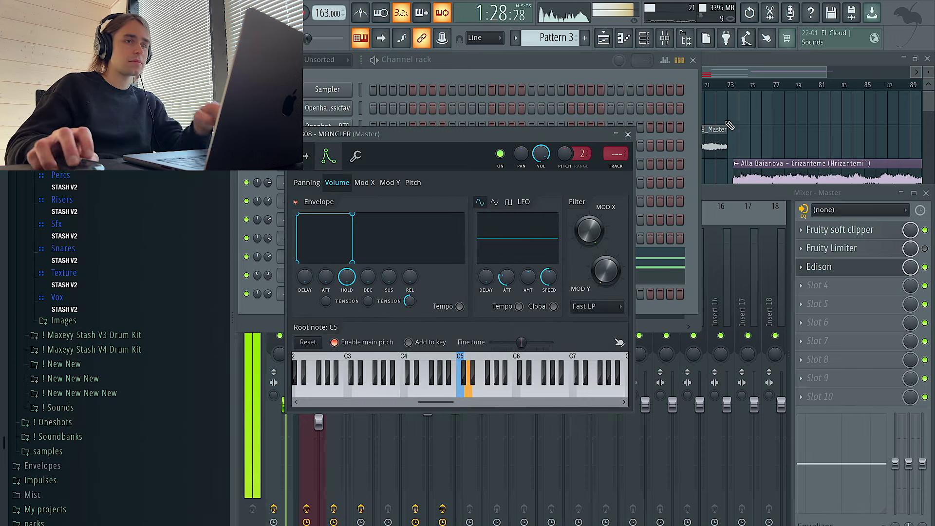
scroll(555, 39, "up", 2)
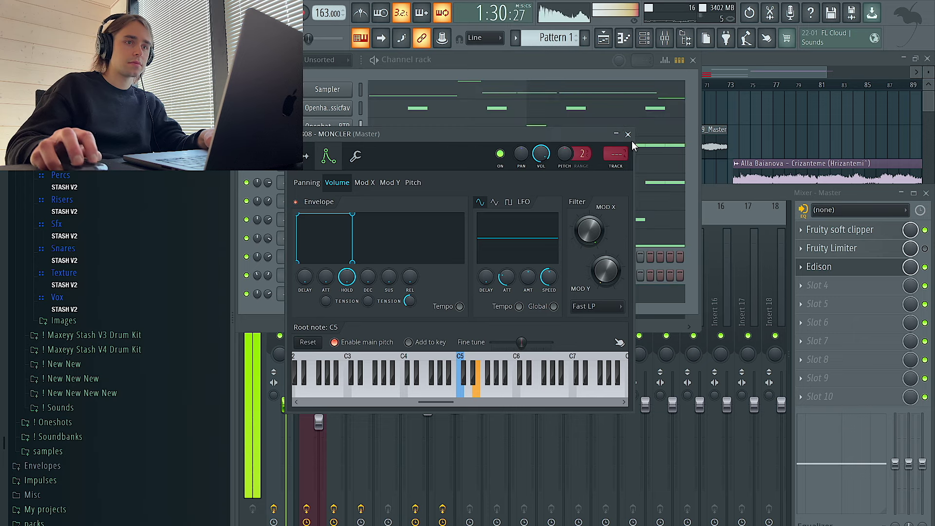
left_click(628, 134)
Step: Add the Perc - gunshy sample from the Percs folder as a new channel below Snare - Murda
left_click(125, 180)
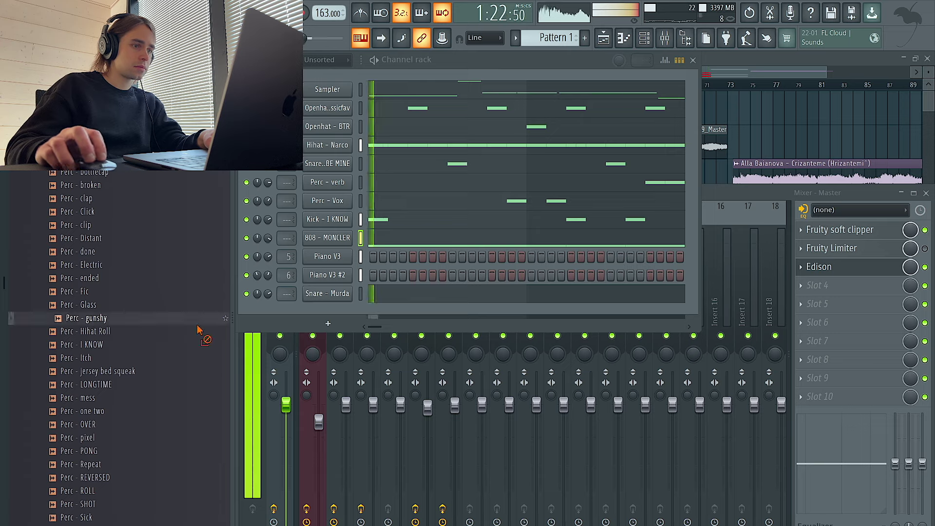
key("space")
left_click_drag(137, 319, 315, 330)
Step: Audition other percussion samples and replace the Perc - gunshy channel's sample with Perc - SHOT
mouse_move(116, 346)
left_mouse_down()
mouse_move(126, 375)
mouse_move(120, 354)
left_mouse_up()
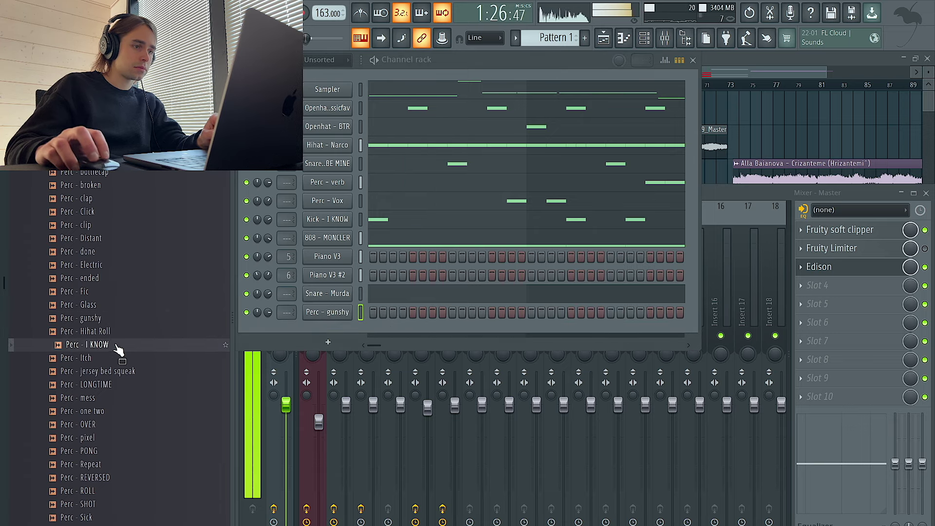
left_click_drag(121, 358, 128, 402)
scroll(131, 456, "down", 3)
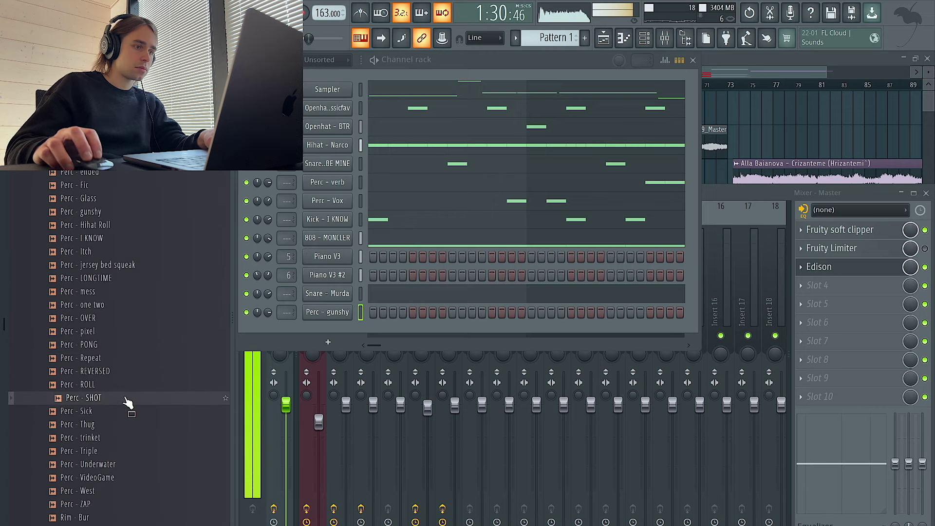
left_click_drag(339, 322, 343, 313)
Step: Place a short C5 note for Perc - SHOT midway through bar 8 of Pattern 1 in the piano roll
right_click(344, 312)
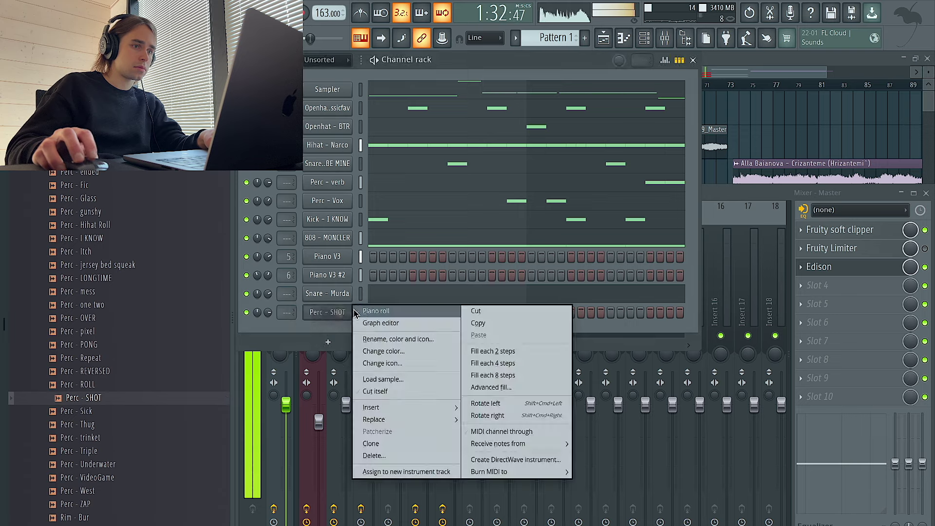
left_click(373, 320)
left_click(702, 310)
left_click_drag(702, 311, 696, 313)
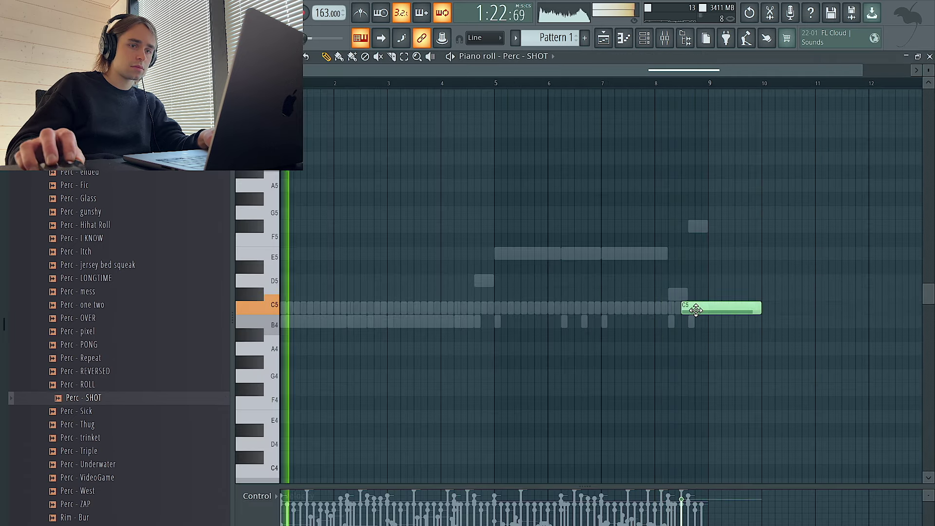
left_click_drag(760, 309, 688, 309)
key("super+a")
key("super+d")
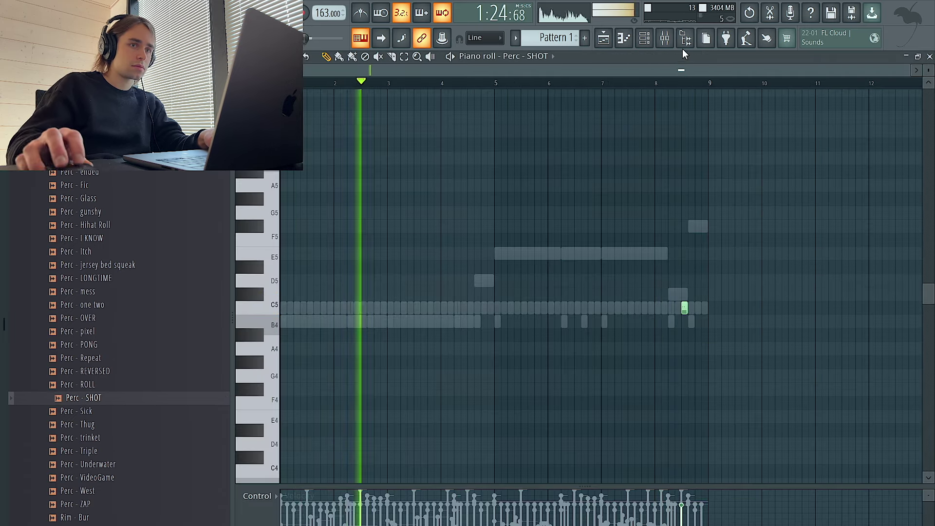
Step: Look through the remaining percussion and rim samples in the drum kit
left_click(645, 38)
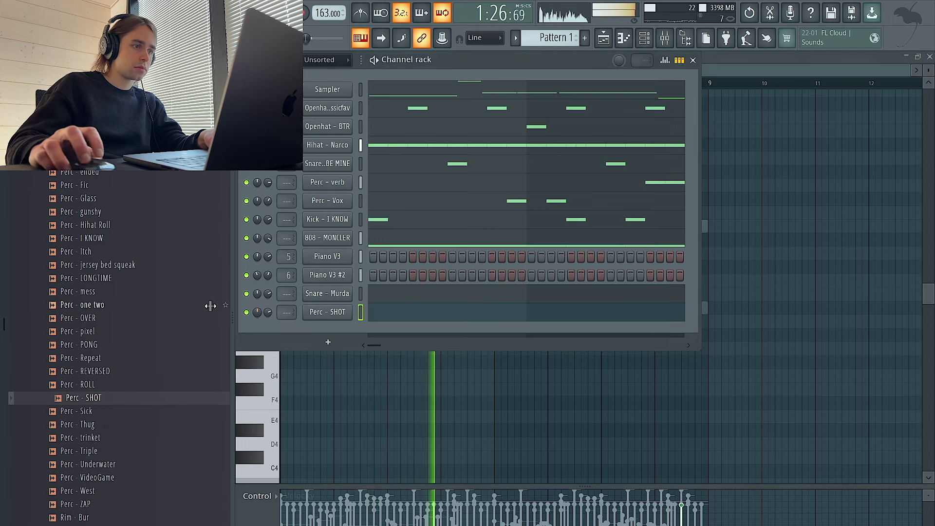
scroll(122, 307, "down", 4)
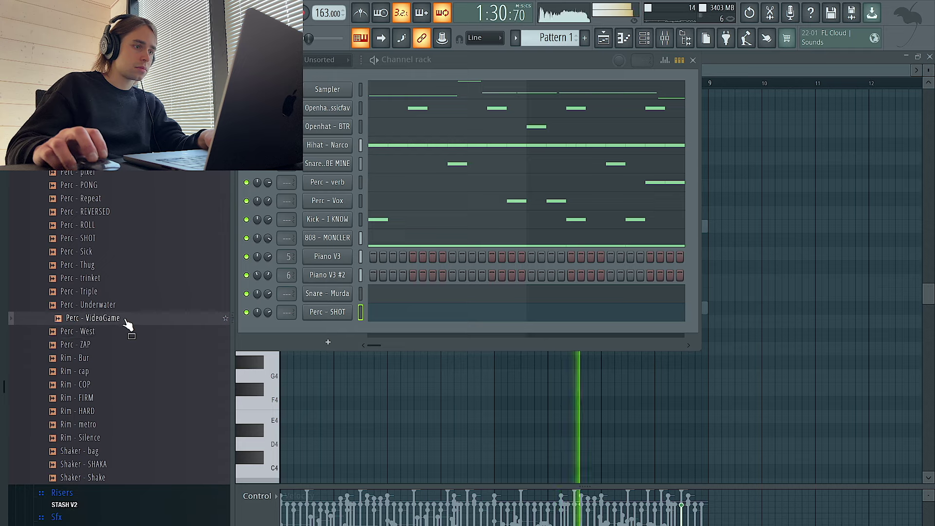
scroll(129, 319, "down", 8)
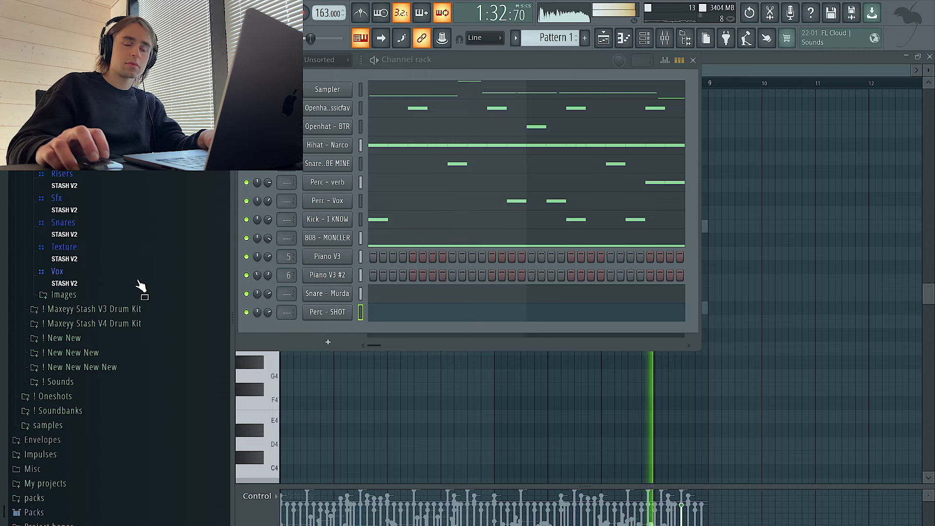
Step: Open the Perc - SHOT channel's sampler settings from the channel rack and try adjusting the sample start
left_click(466, 376)
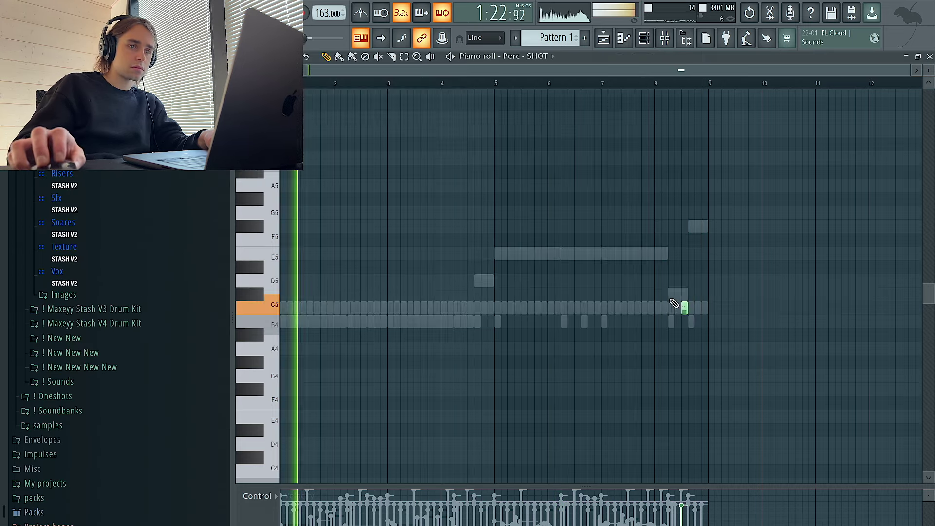
left_click(645, 40)
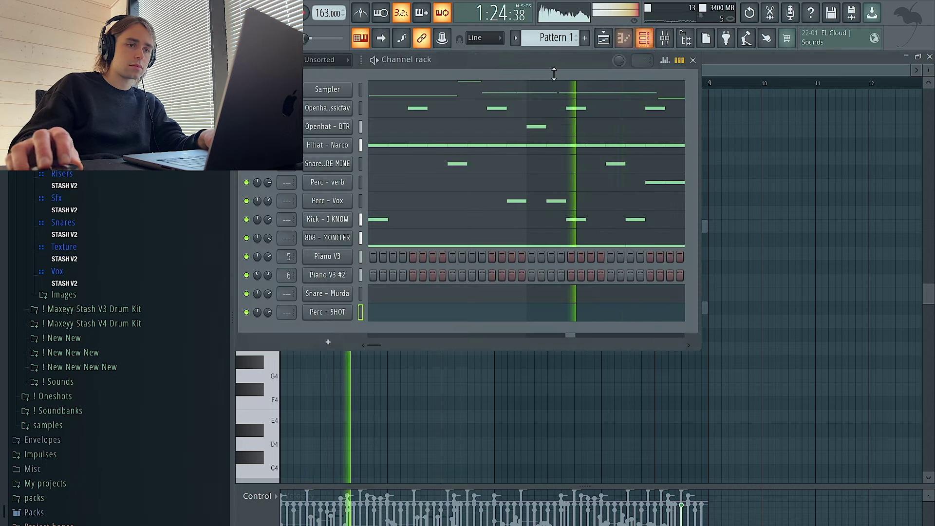
left_click(327, 316)
left_click_drag(480, 305, 481, 322)
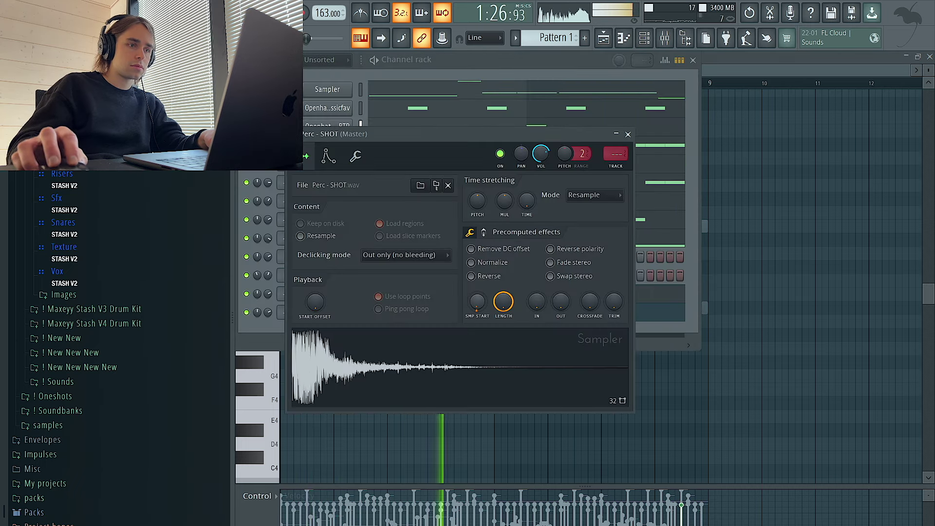
left_click(628, 134)
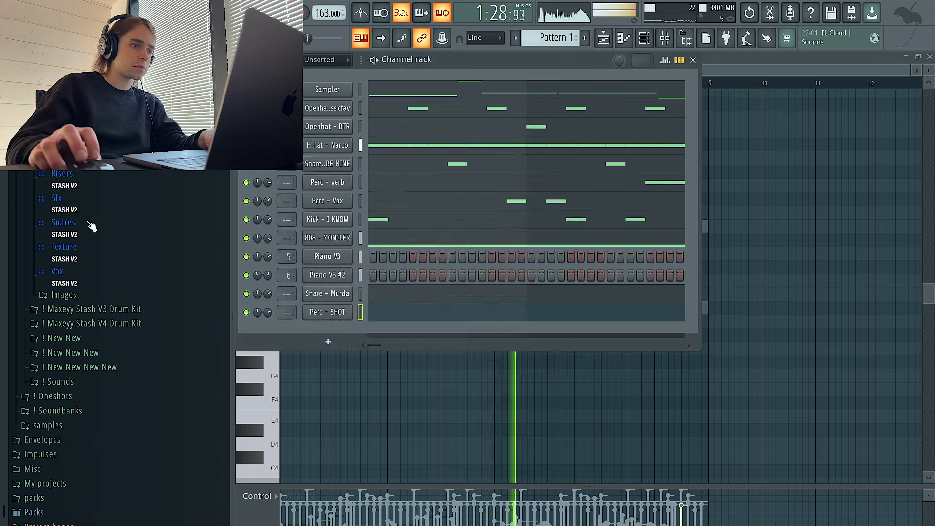
Step: Open the kit's Snares folder and preview the Snare - 21 sample
left_click(114, 323)
left_click(114, 225)
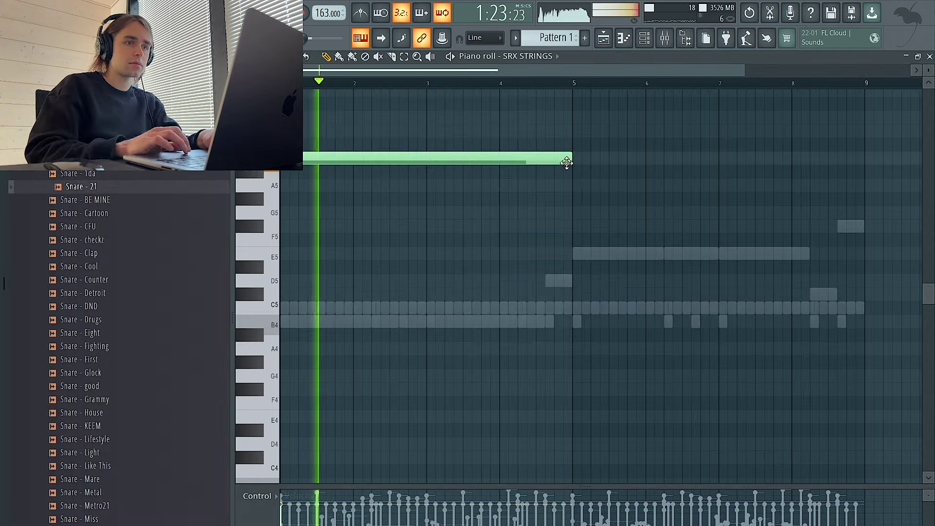
Step: Build the SRX STRINGS line with B6 from bar 1, C#7 from bar 3 and D7 from mid-bar 4, trimmed end to end
scroll(566, 163, "up", 4)
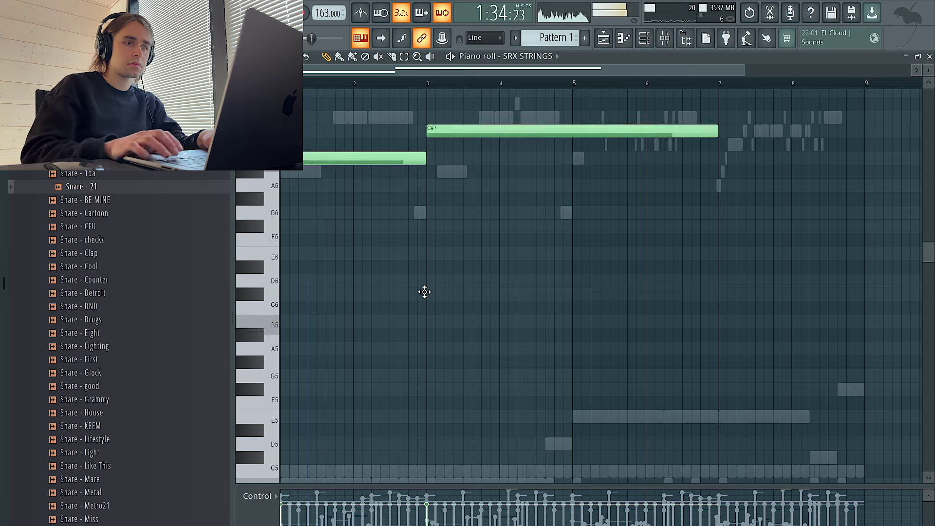
scroll(438, 273, "up", 3)
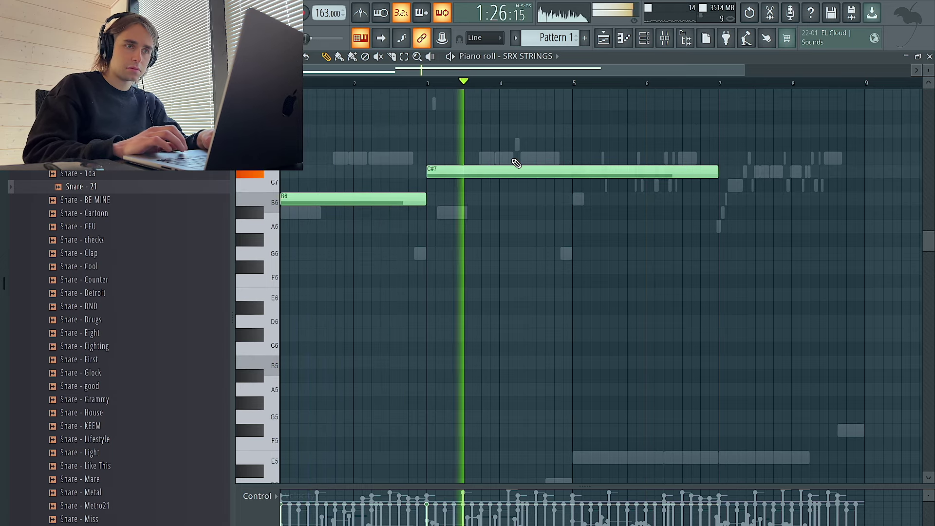
left_click(536, 131)
key("space")
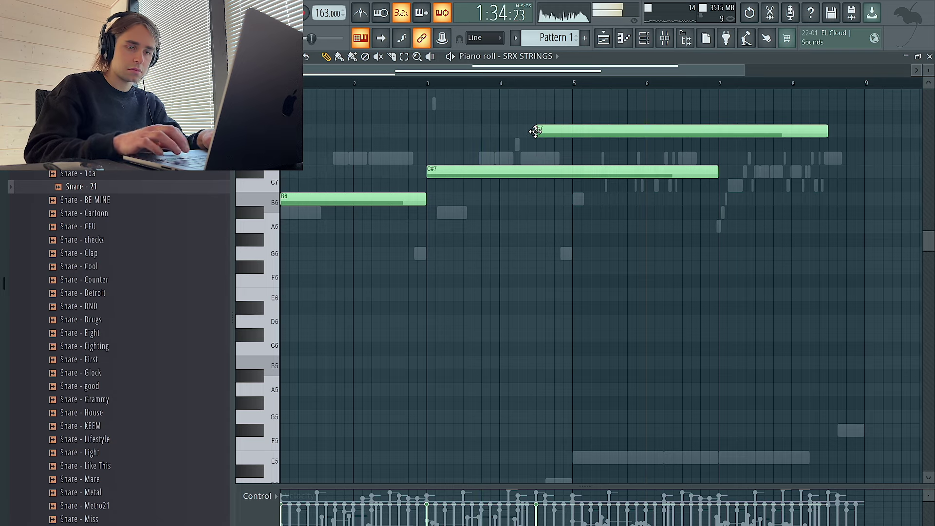
key("ctrl+l")
key("space")
left_click_drag(539, 129, 539, 157)
double_click(541, 158)
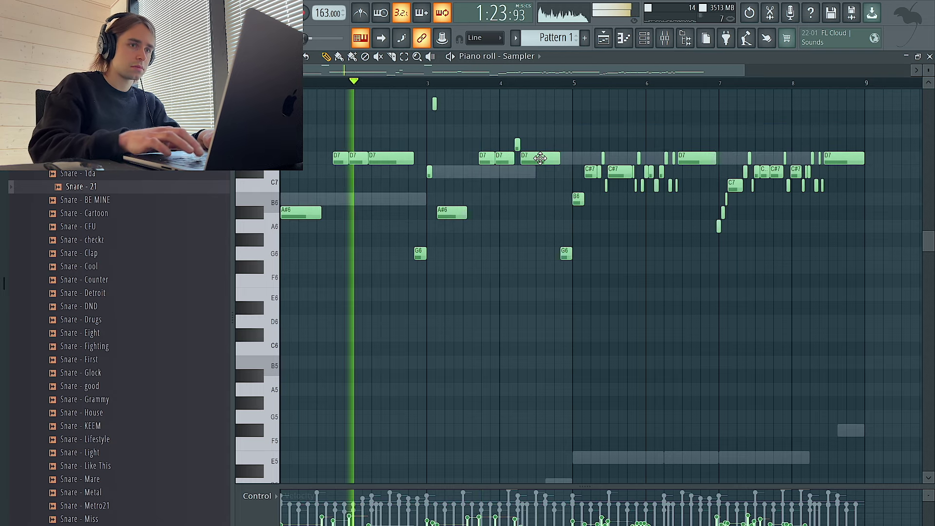
double_click(570, 160)
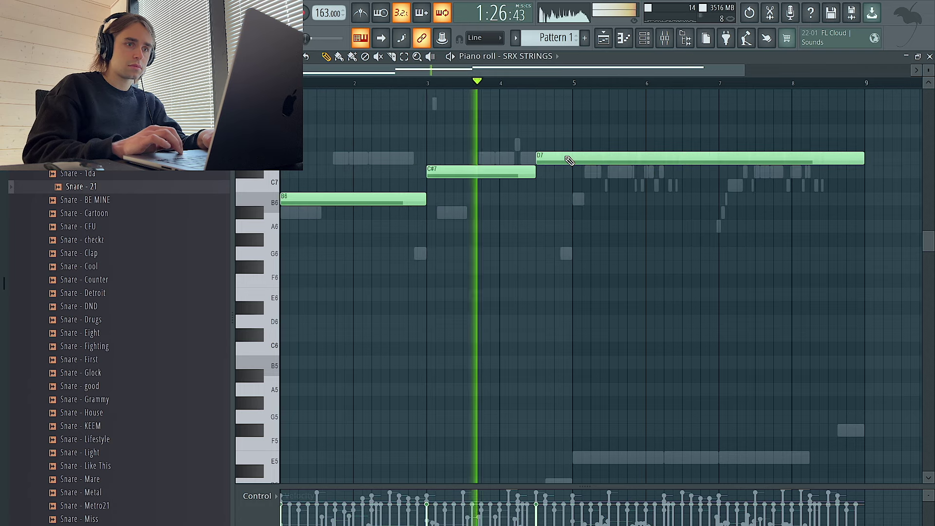
Step: Add an F#7 strings note spanning bars 5–7 and transpose all the strings notes down two octaves
left_click(575, 131)
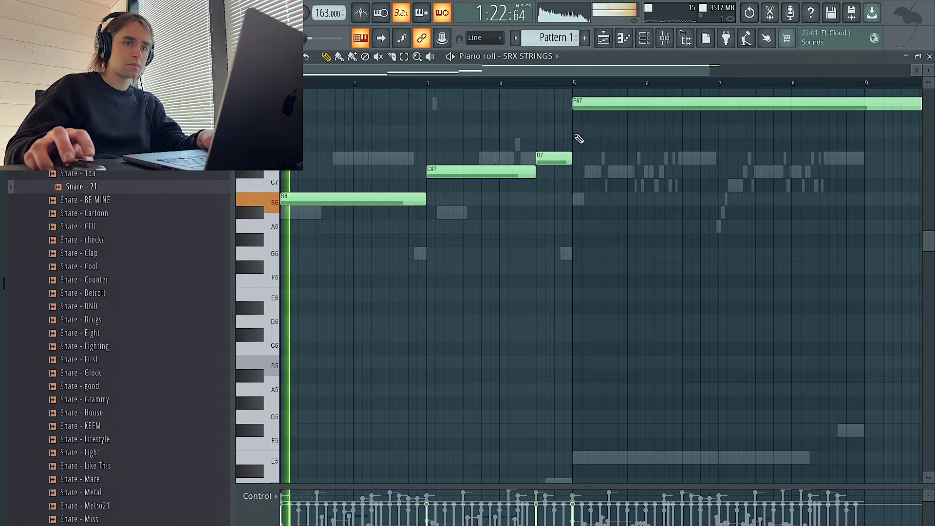
scroll(568, 155, "down", 2)
scroll(672, 215, "up", 3)
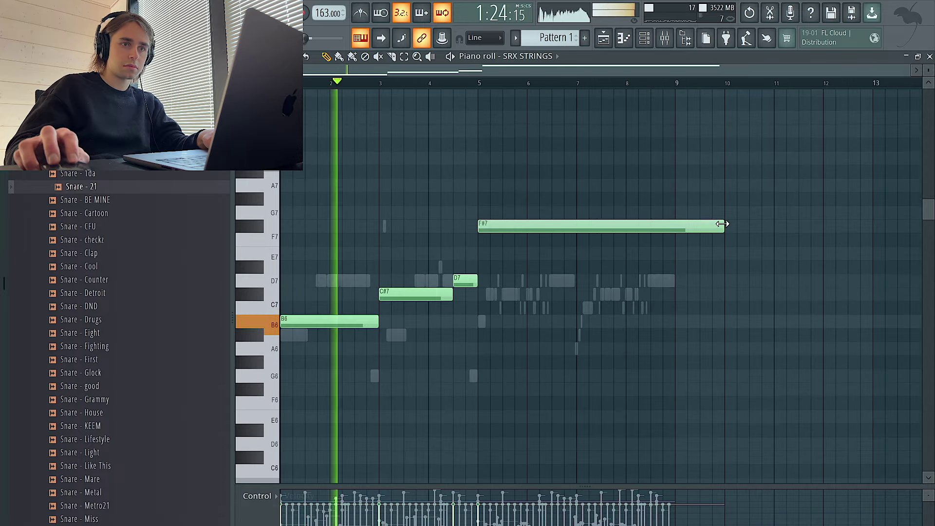
left_click_drag(722, 224, 576, 224)
key("ctrl+Down")
key("ctrl+Down")
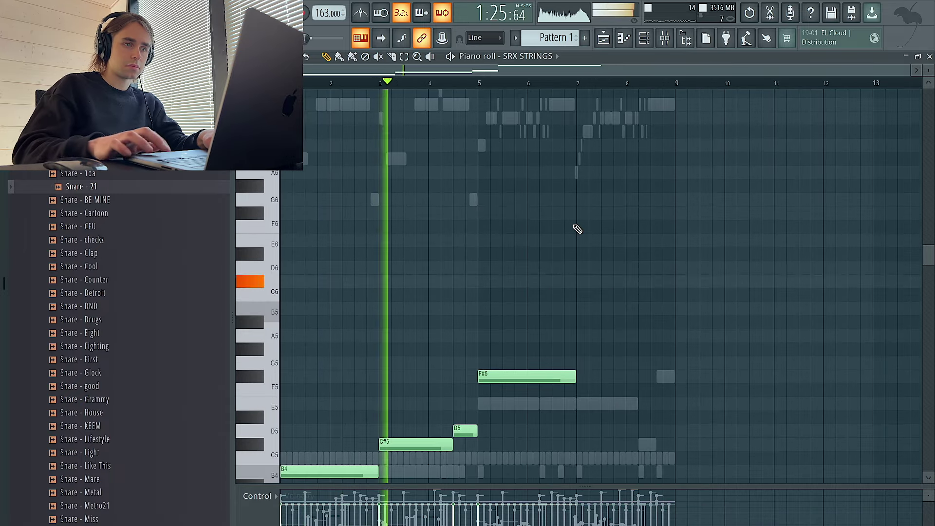
Step: Add an E5 note spanning bars 7–9 to the SRX STRINGS line and try moving the F#5 note up a semitone
key("ctrl+a")
key("space")
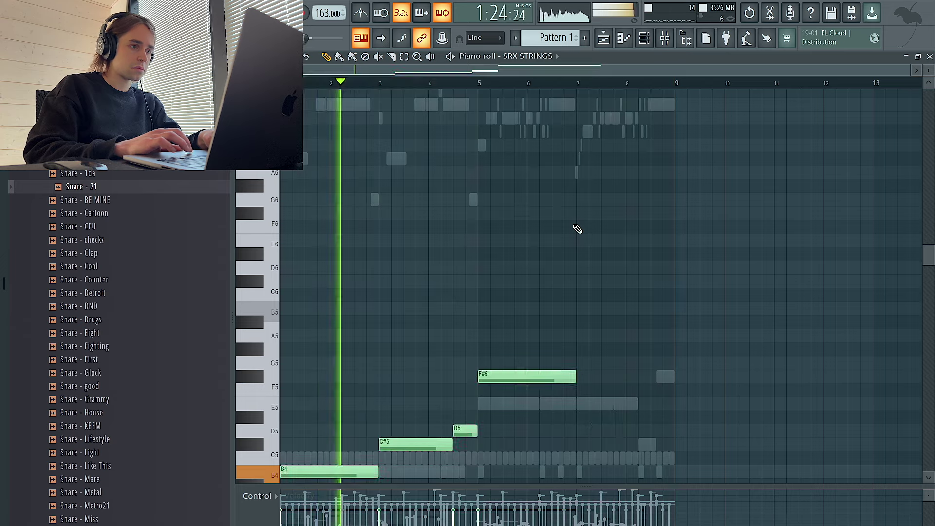
key("ctrl+d")
scroll(578, 229, "down", 2)
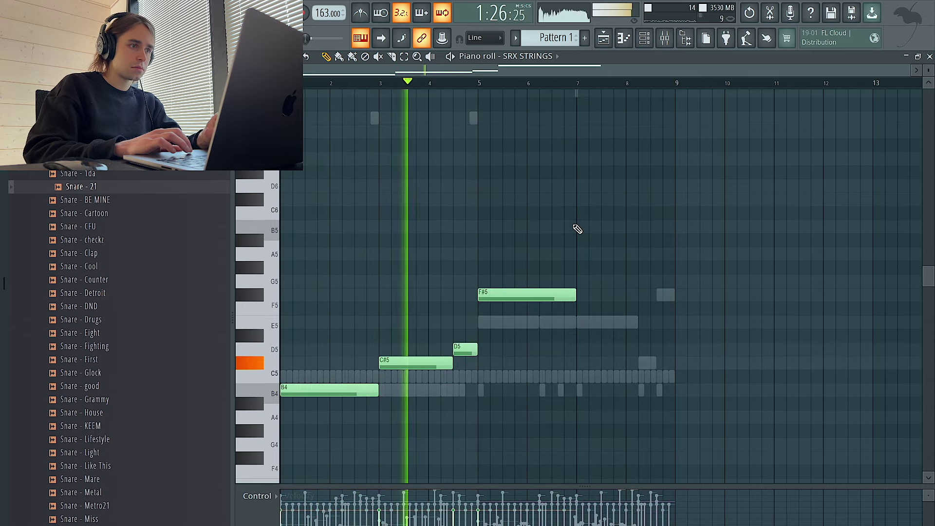
key("ctrl+a")
key("ctrl+d")
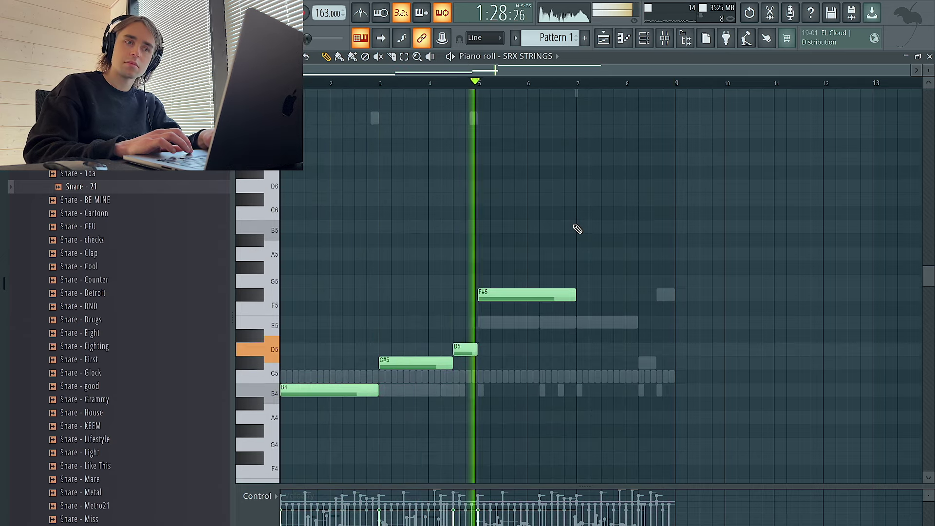
left_click(582, 321)
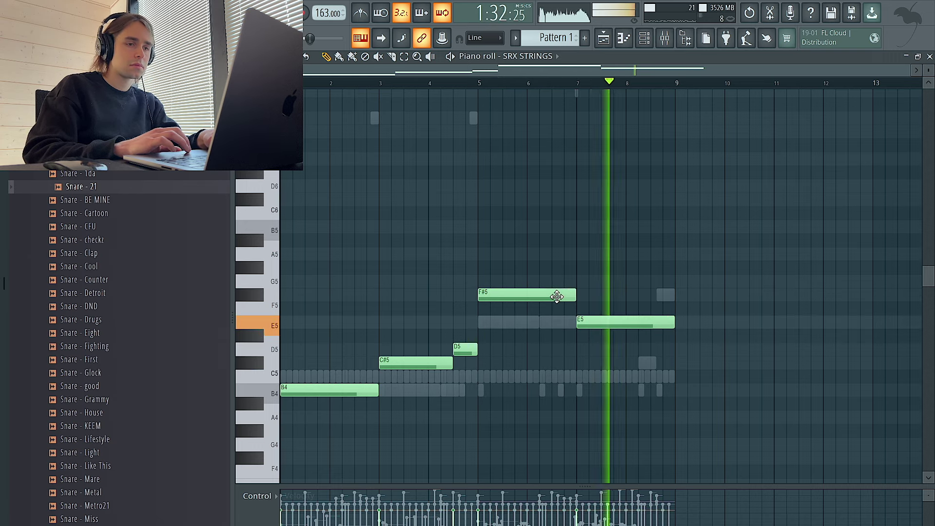
left_click_drag(555, 291, 555, 278)
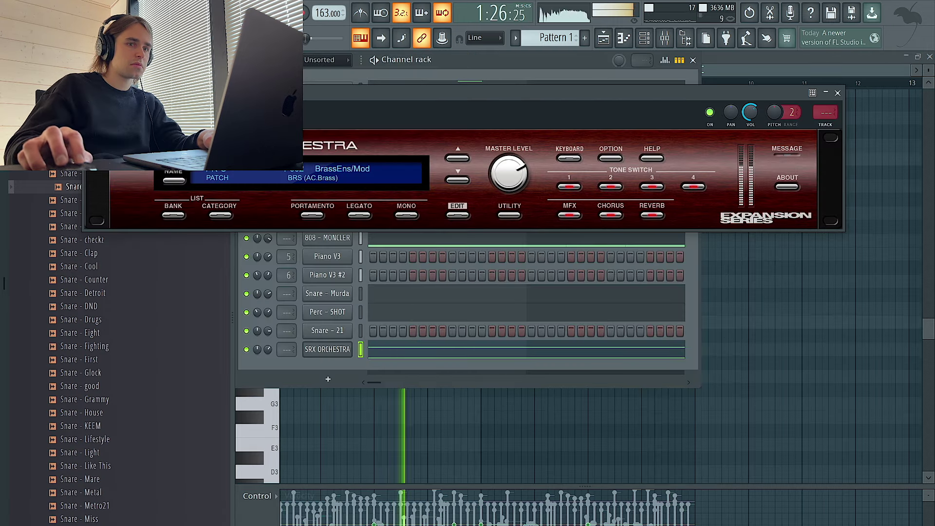
Step: Close the SRX ORCHESTRA plugin window, check its notes in the piano roll and return to the channel rack
left_click(827, 93)
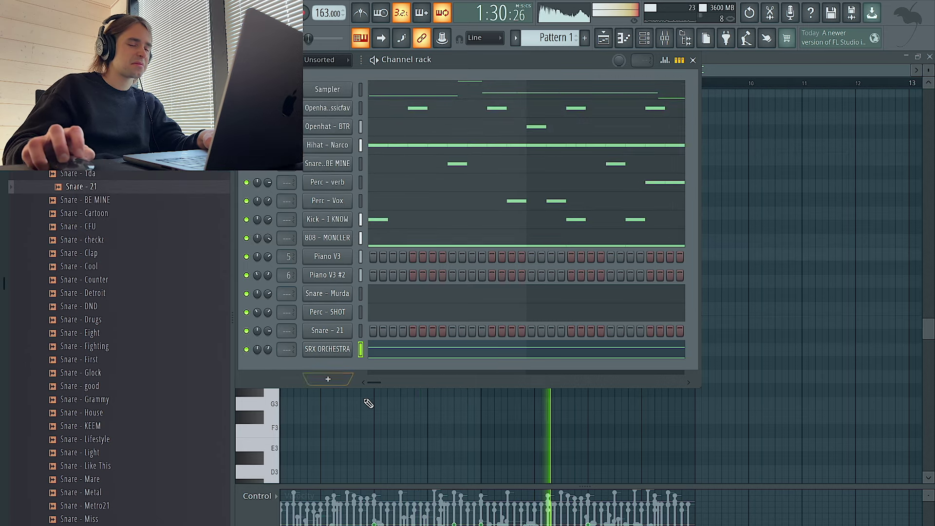
right_click(385, 423)
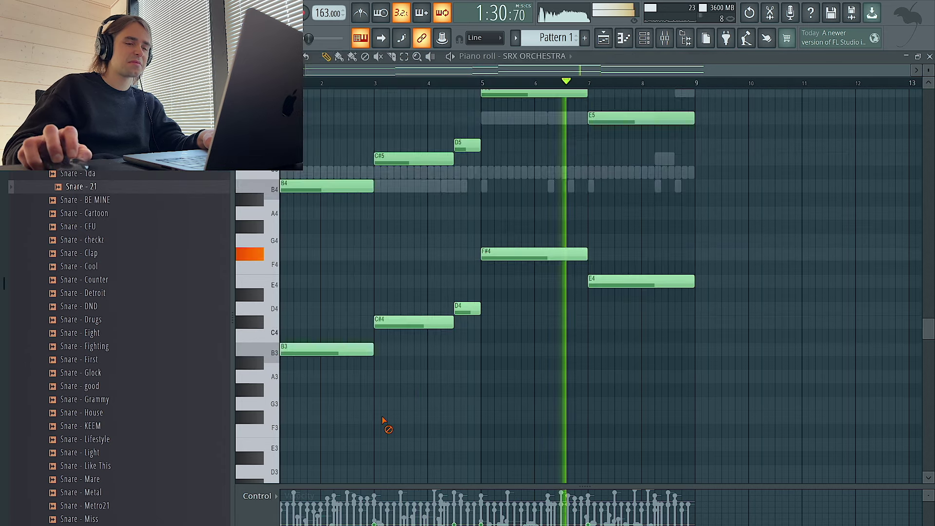
left_click(648, 41)
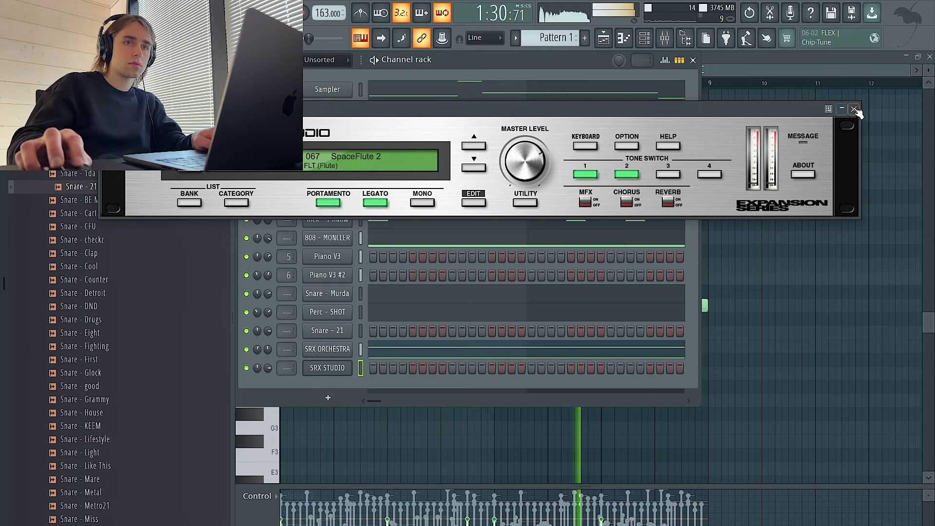
Step: Open the SRX STUDIO piano roll and place two-bar notes F#6 from bar 1 and B5 from bar 3
left_click(344, 376)
right_click(344, 377)
left_click(370, 367)
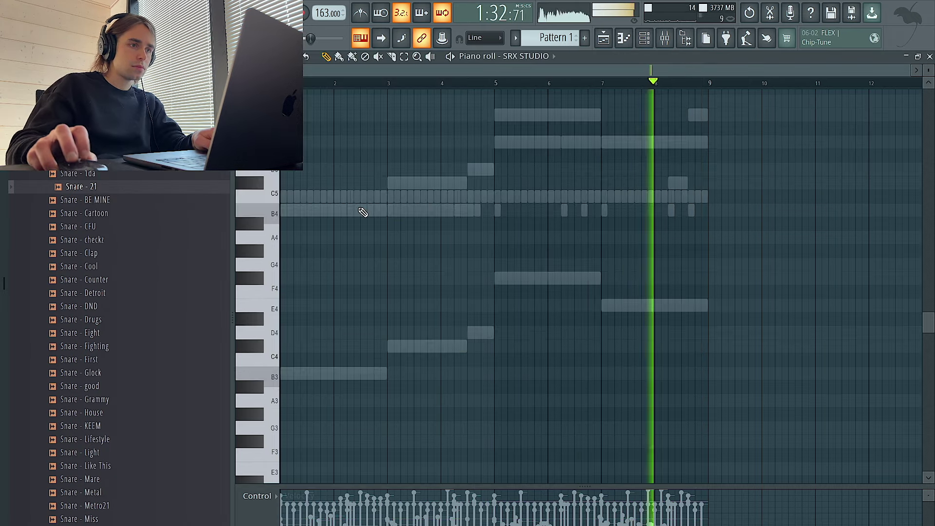
scroll(348, 253, "up", 3)
left_click(324, 239)
left_click(441, 333)
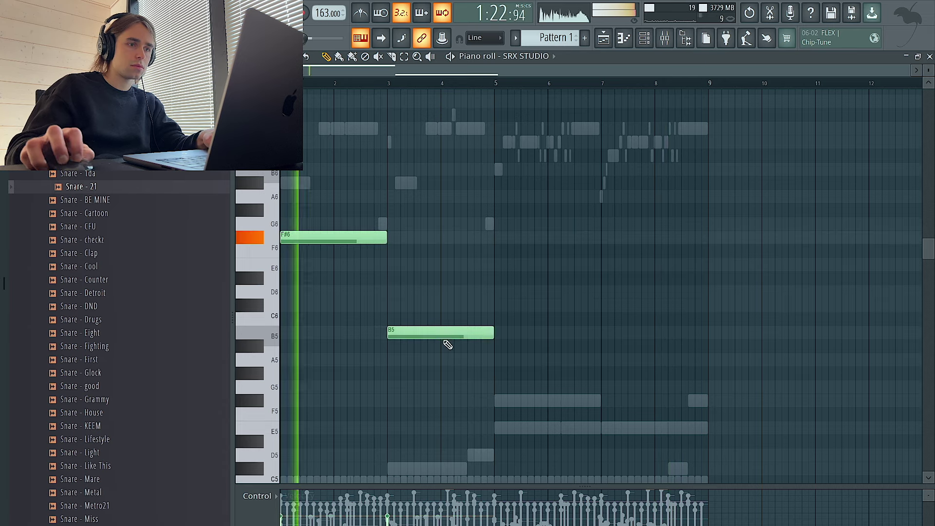
Step: Continue the SRX STUDIO melody with two-bar notes F#6 from bar 5 and E6 from bar 7
key("super+a")
key("super+d")
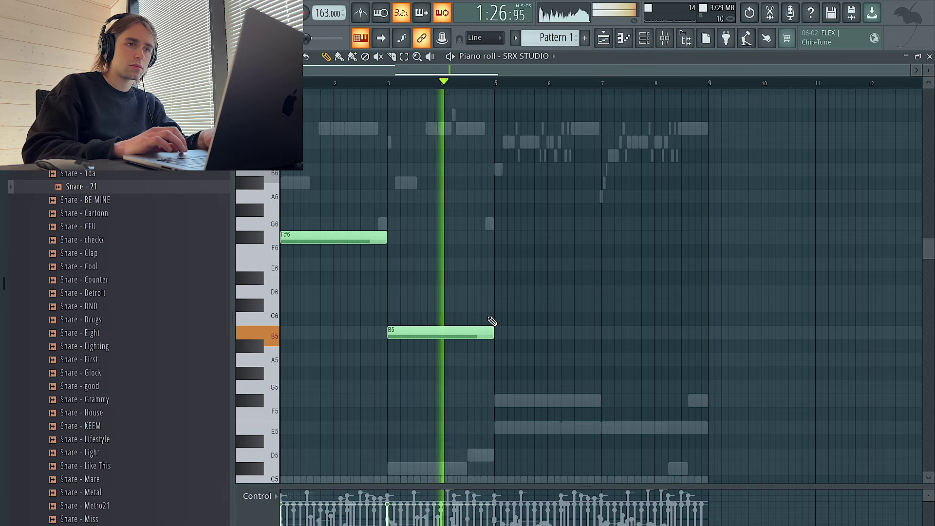
left_click(501, 237)
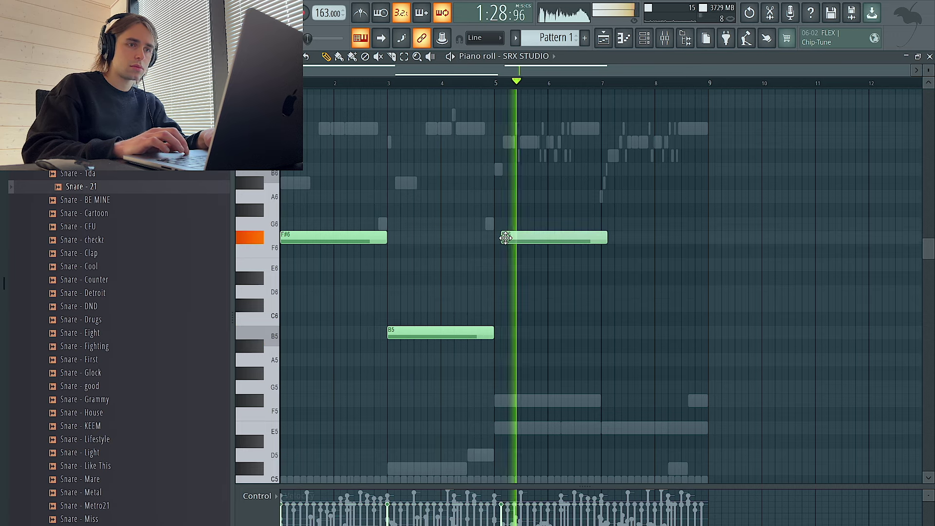
left_click(604, 264)
key("super+a")
key("super+d")
Step: Adjust the volume fader of the sample track on mixer insert 1
key("F6")
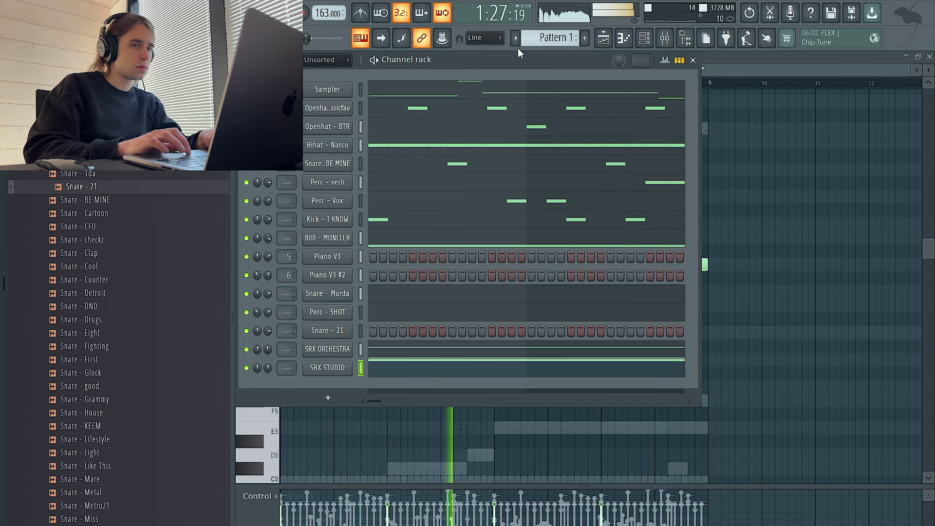
left_click(665, 39)
left_click_drag(317, 427, 317, 421)
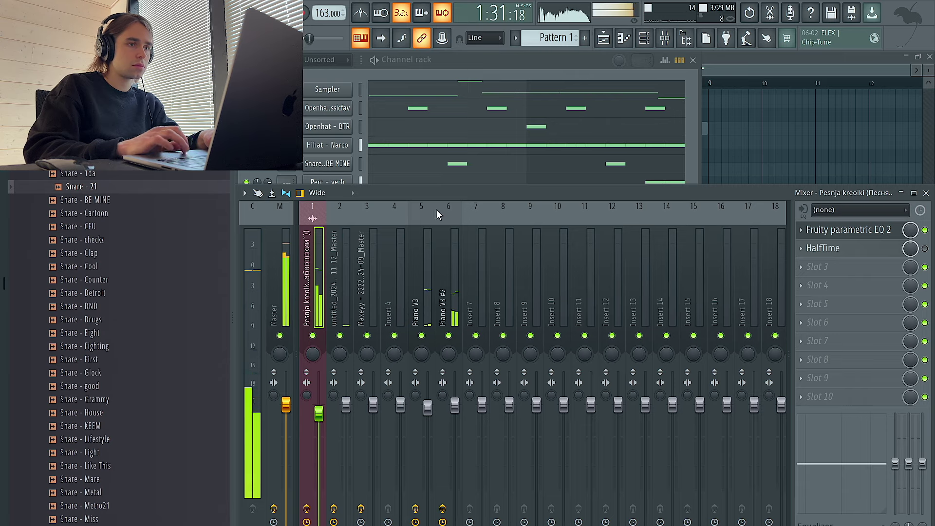
Step: Open the Openhat - classicfav piano roll and delete the last hit before bars 3, 5, 7 and 9
left_click_drag(361, 110, 361, 137)
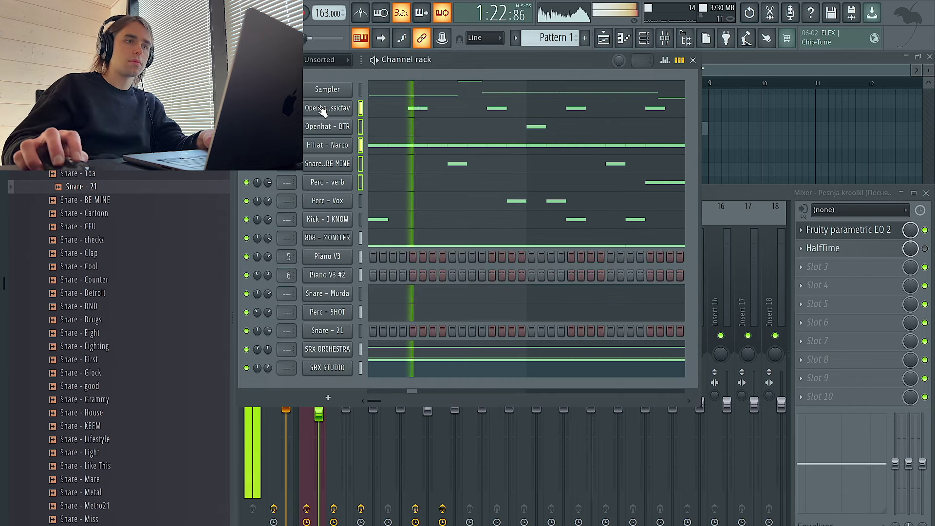
key("F7")
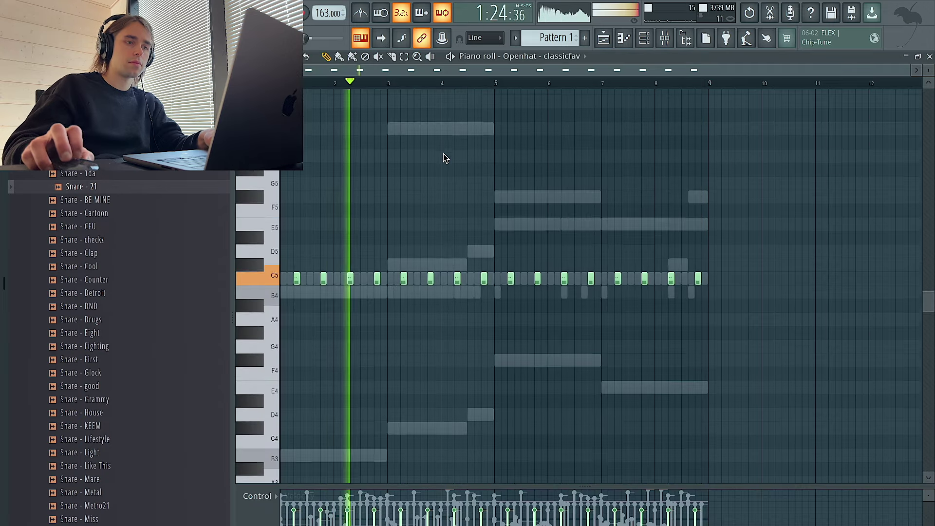
scroll(445, 155, "down", 1)
key("ctrl+a")
key("ctrl+d")
right_click(378, 238)
right_click(482, 237)
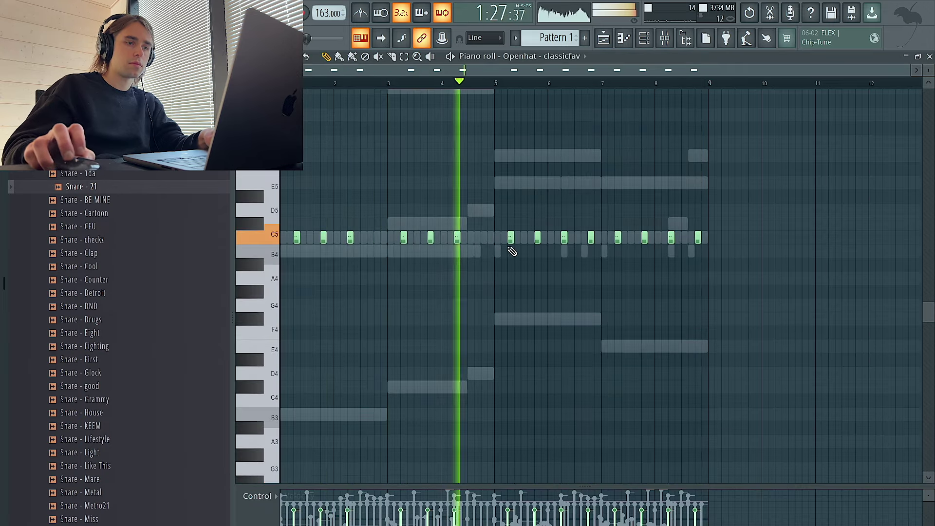
right_click(592, 237)
right_click(698, 237)
key("ctrl+a")
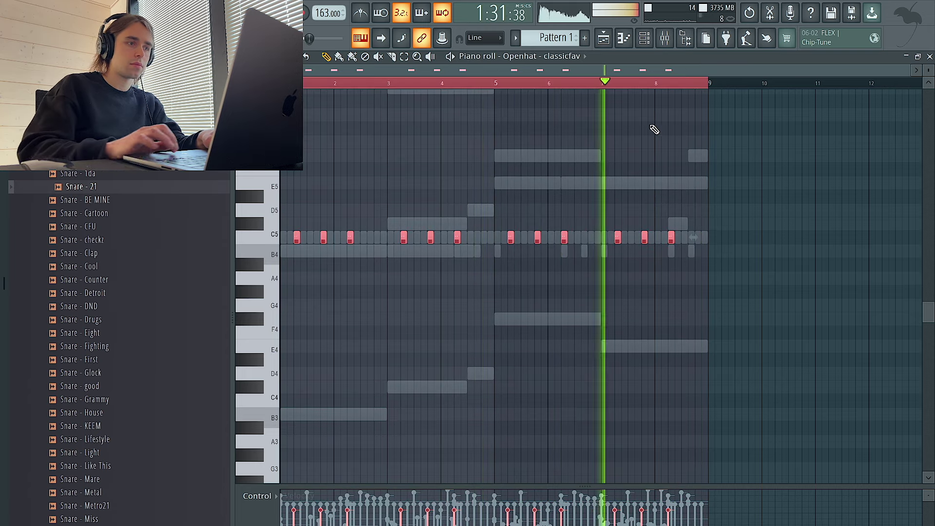
Step: Try the HOuse and OP samples from the kit's open hats and replace the open hat sound with Open hat - Overused
scroll(95, 205, "down", 10)
scroll(90, 184, "up", 15)
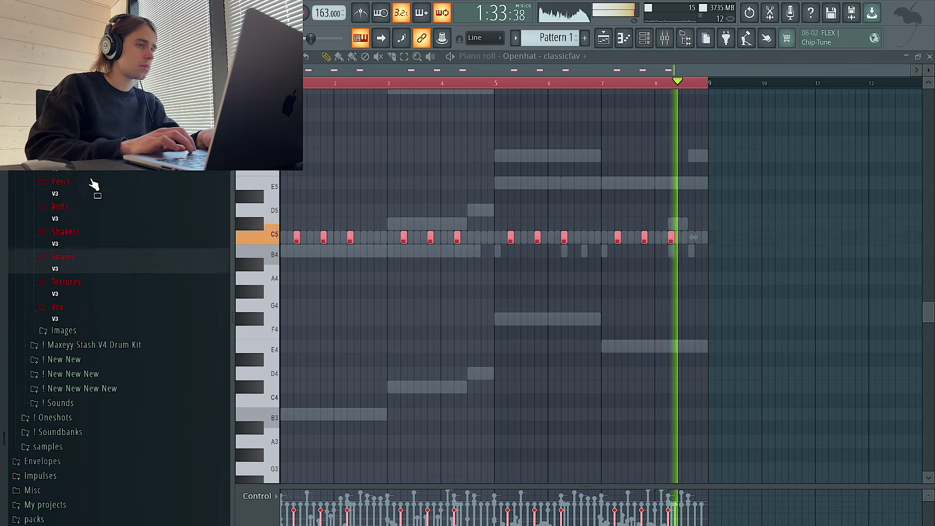
left_click(93, 239)
key("Down")
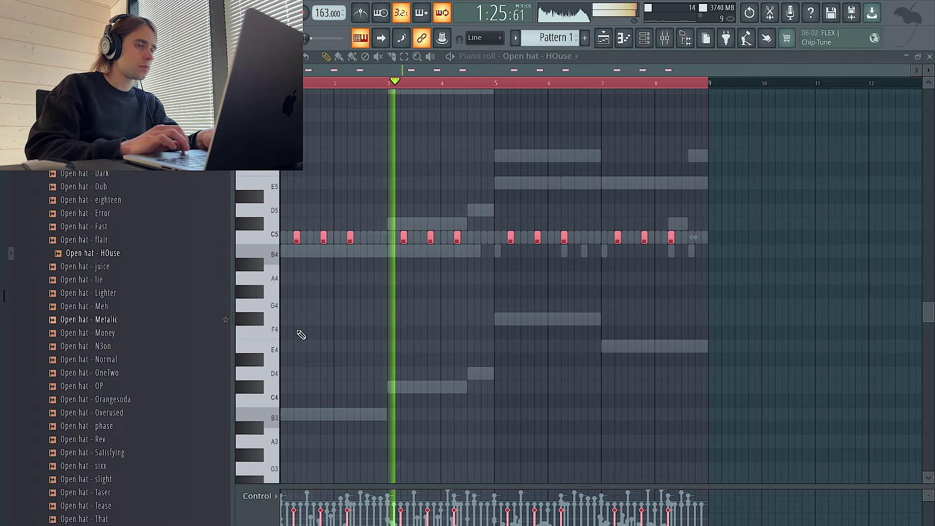
left_click(168, 388)
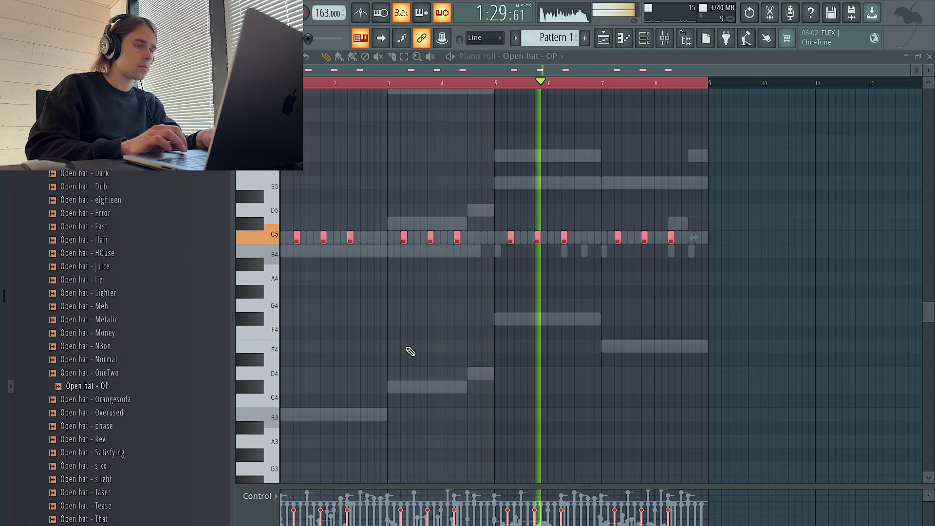
left_click(182, 350)
left_click(157, 414)
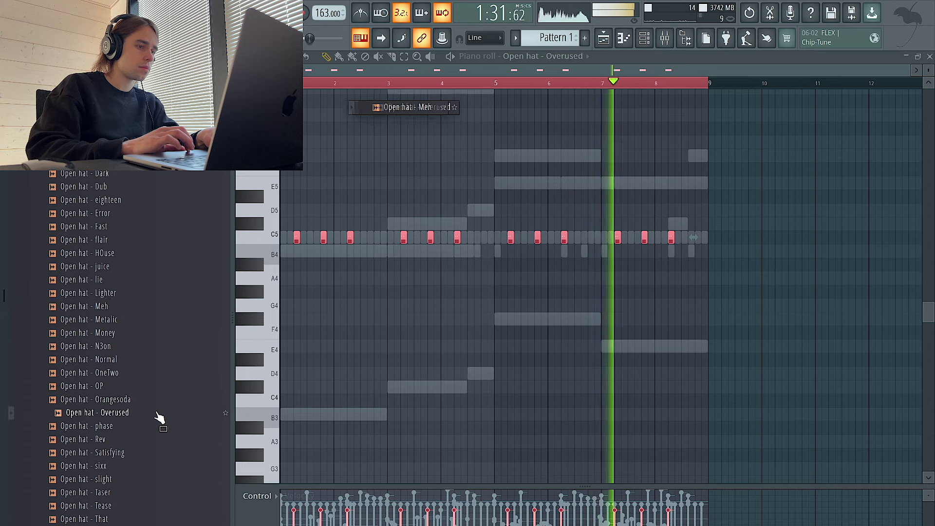
left_click(153, 428)
left_click(150, 416)
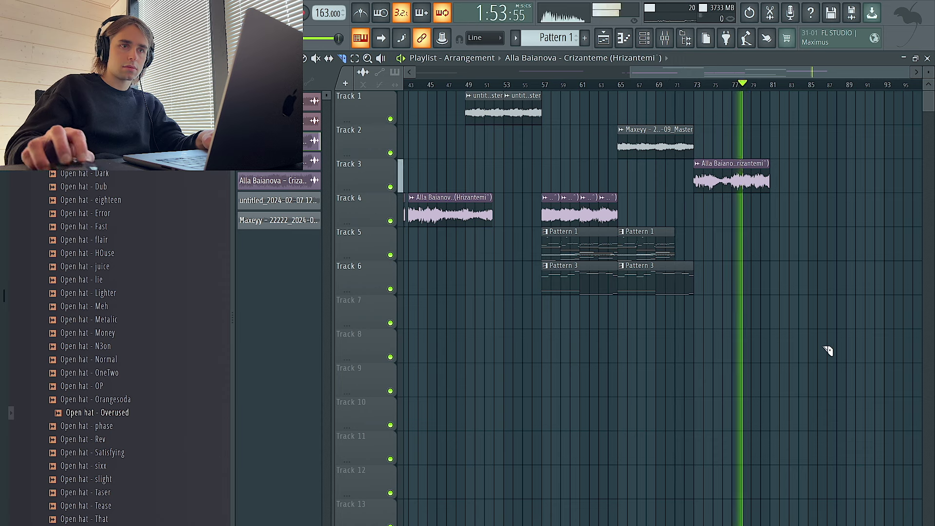
Step: Duplicate the playlist clips of bars 57–81 to bar 81 and remove the copied Pattern 1 clip at bar 81
left_click_drag(828, 396, 581, 151)
key("ctrl+b")
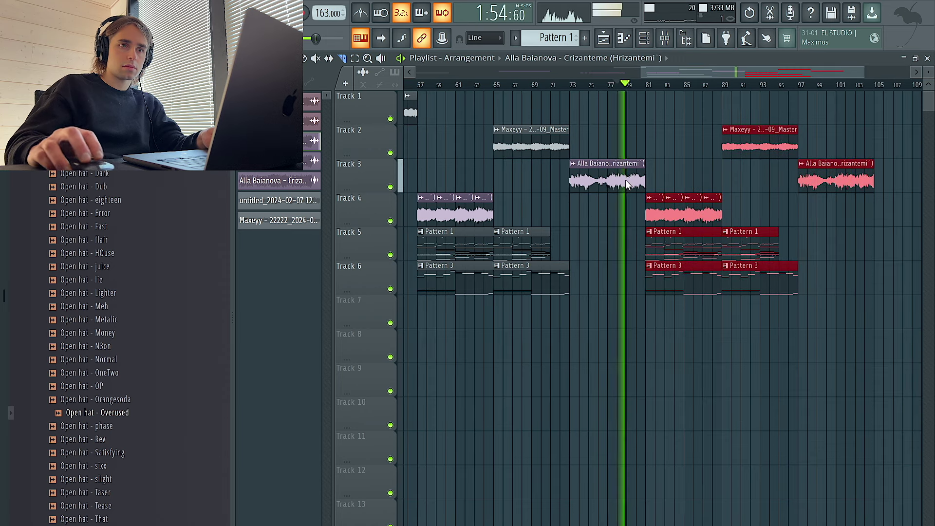
left_click_drag(724, 228, 825, 261)
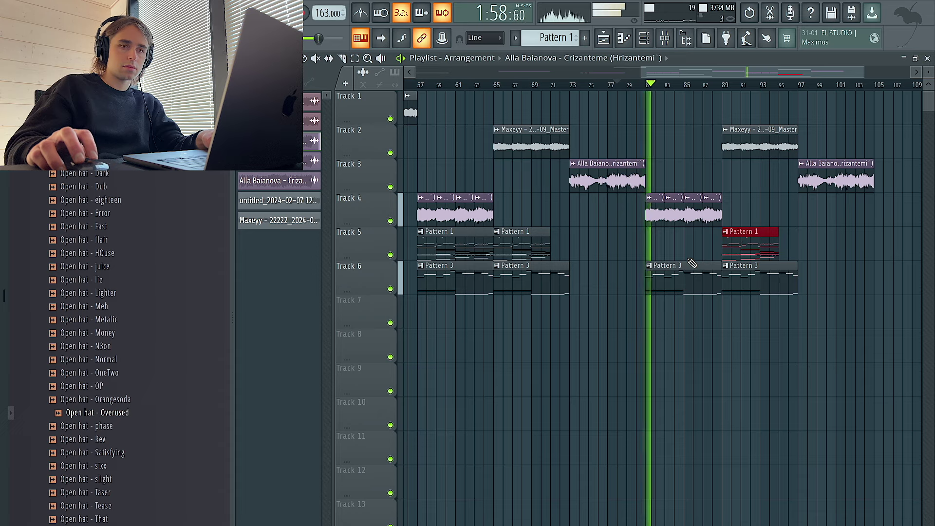
scroll(688, 261, "right", 3)
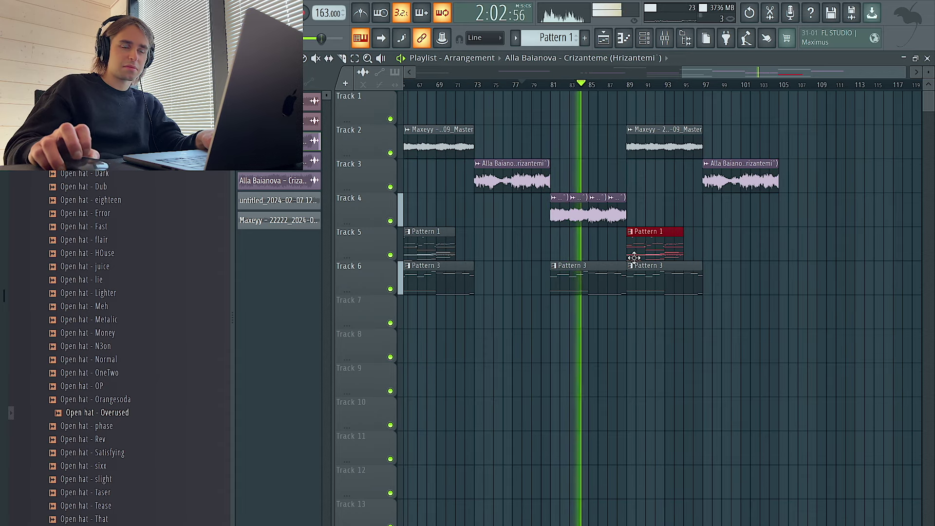
Step: Select the duplicated clips from bar 89 onwards and mark bars 57–89 as the playlist time selection
left_click_drag(798, 333, 626, 125)
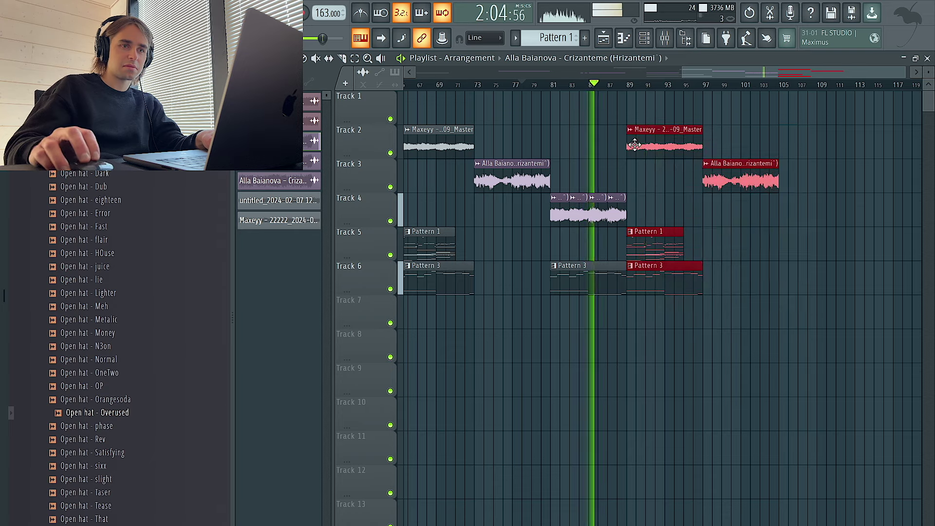
scroll(673, 157, "down", 3)
left_click_drag(782, 86, 651, 90)
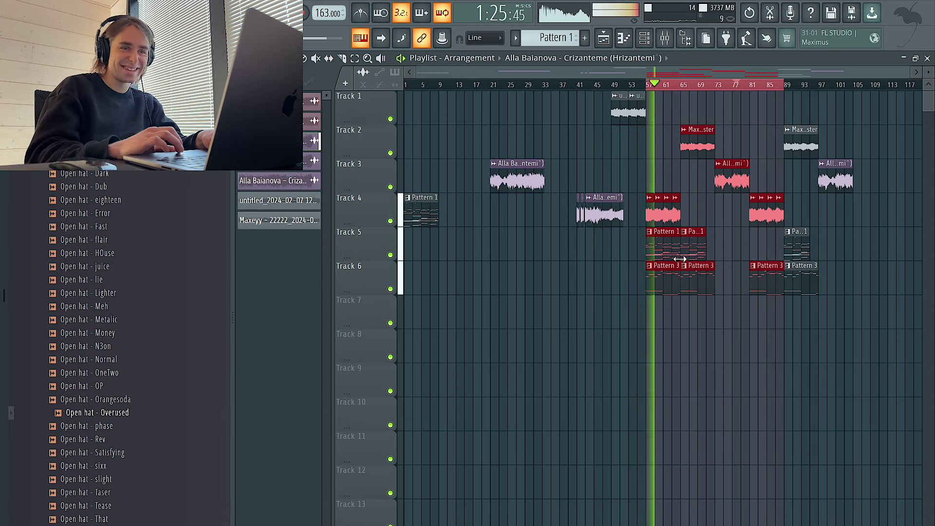
Step: Move the SRX ORCHESTRA and SRX STUDIO notes out of Pattern 1 into a new Pattern 8 using the Unsorted channel group
left_click(646, 40)
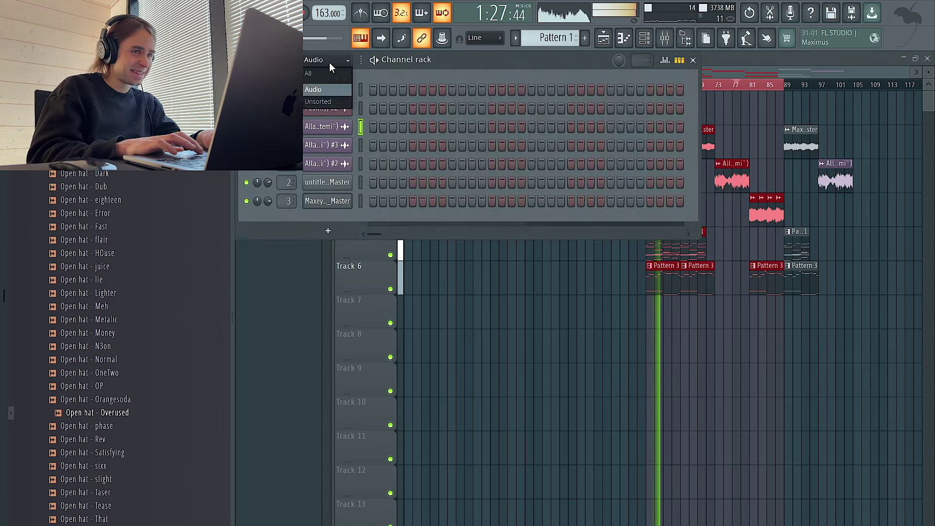
left_click(330, 103)
left_click_drag(362, 355, 361, 367)
key("ctrl+x")
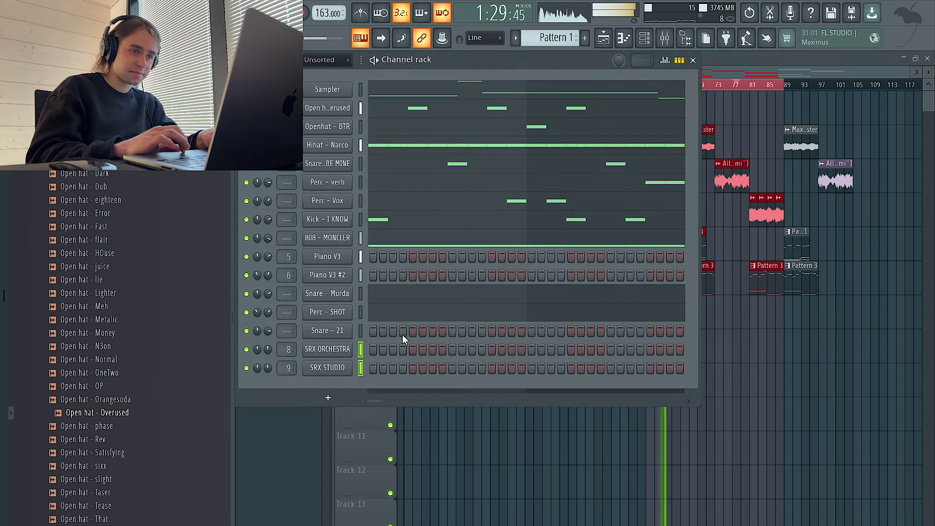
key("F4")
key("ctrl+v")
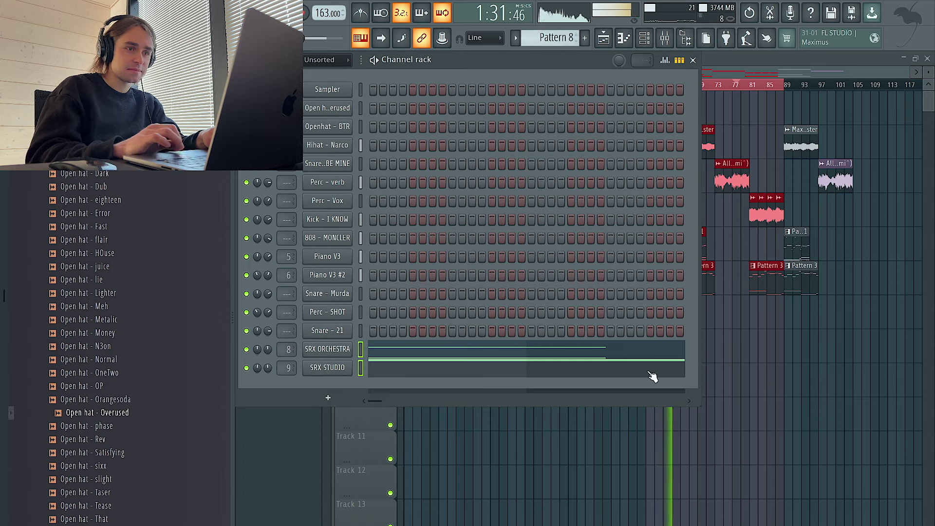
Step: Return to the playlist and extend the start of the Track 5 Crizanteme clip back to about bar 18
key("F6")
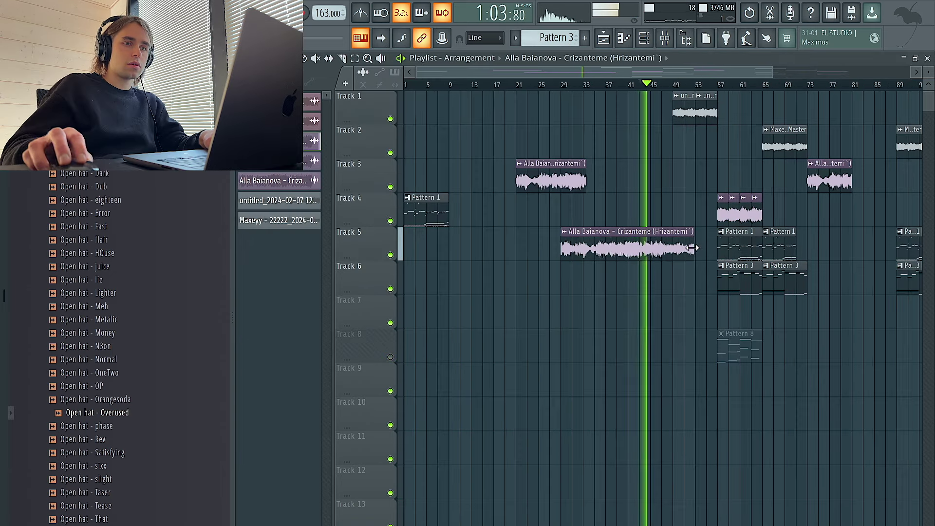
left_click_drag(558, 253, 501, 253)
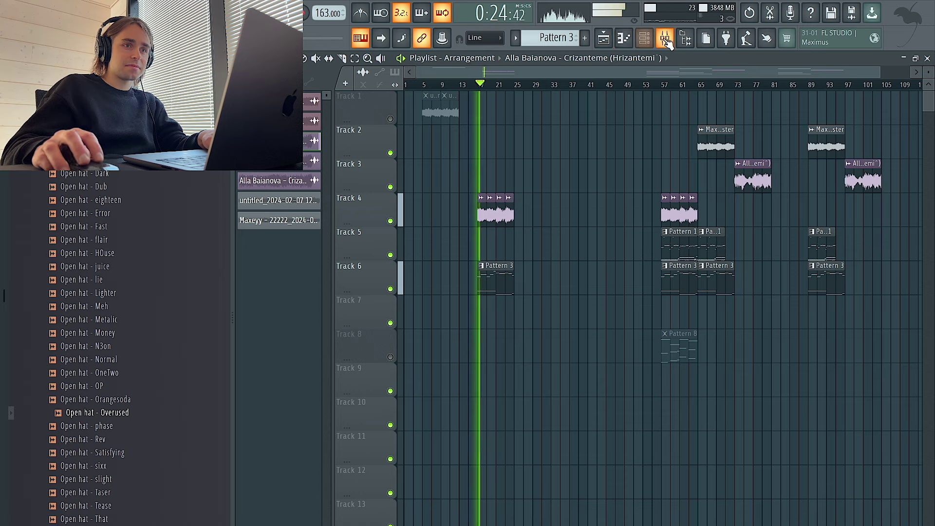
Step: Open the mixer and lower the volume of the Piano V3 track slightly
left_click(666, 40)
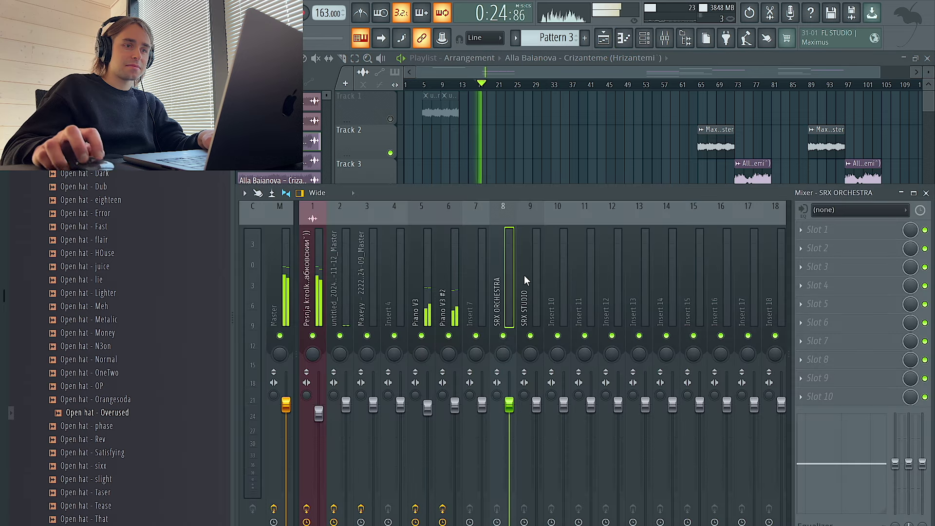
left_click(454, 406)
key("space")
left_click(428, 396)
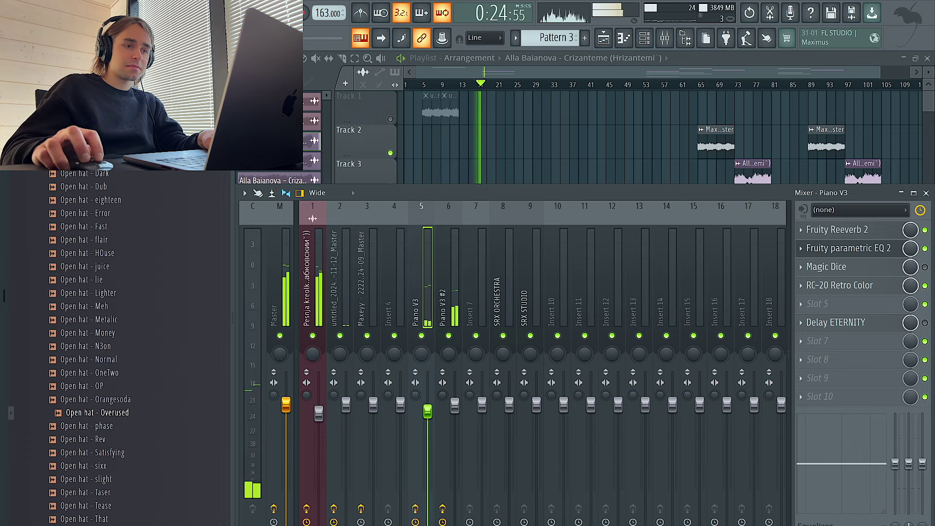
Step: Rebalance the pianos by lowering Piano V3 #2 and slightly raising Piano V3, and open Piano V3's Delay ETERNITY effect before leaving the mixer
left_click(455, 404)
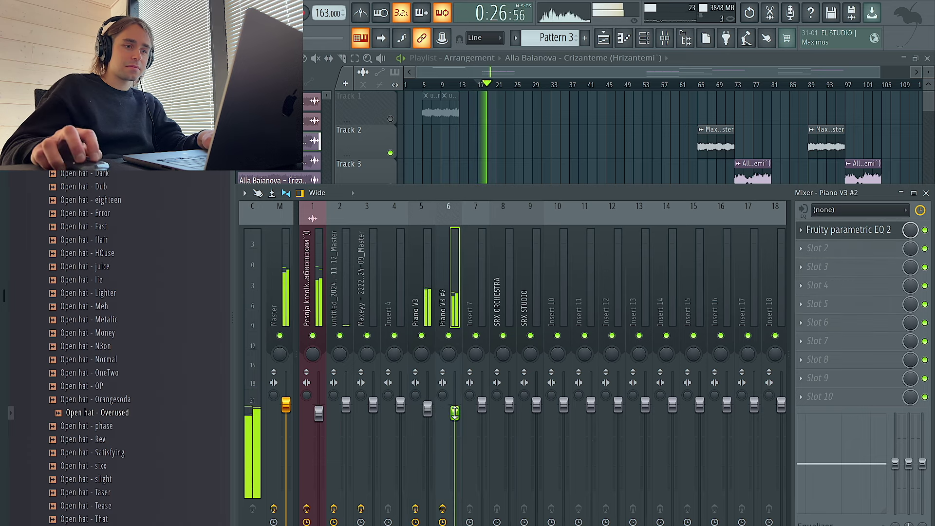
left_click(427, 406)
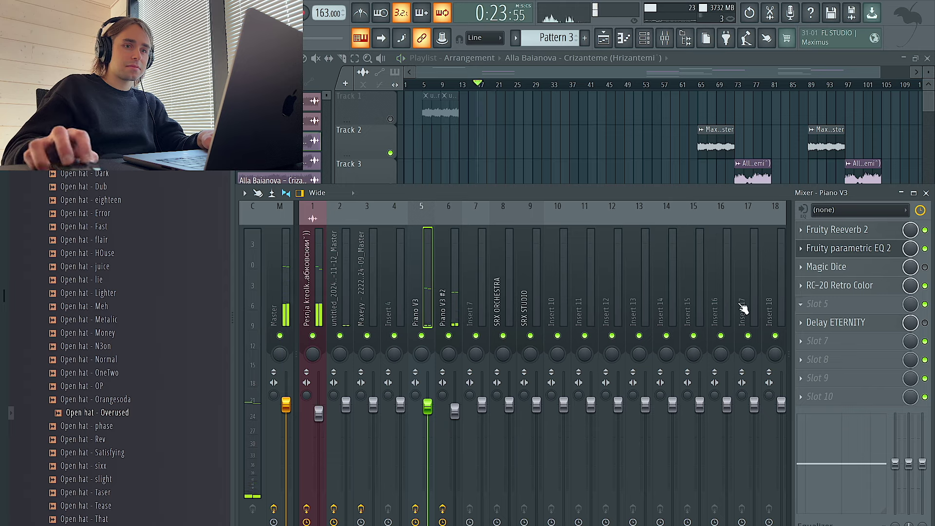
left_click(879, 324)
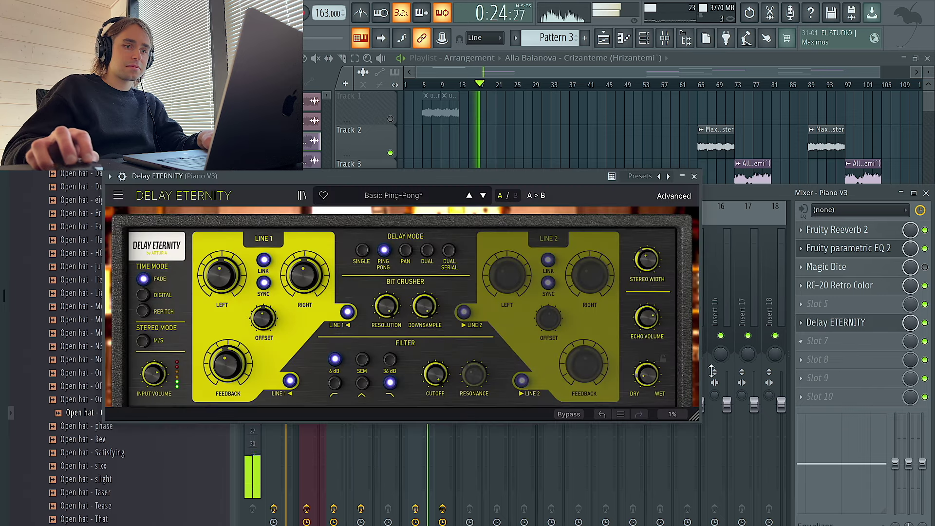
key("F9")
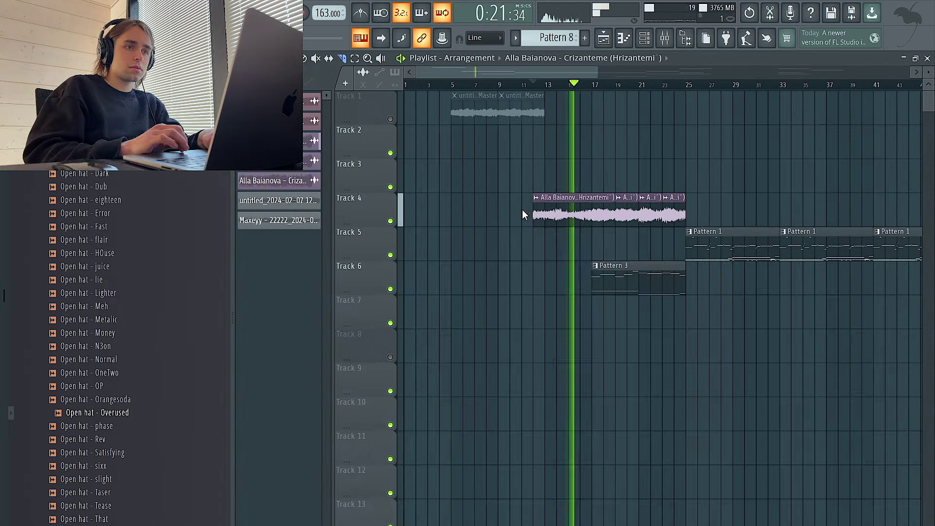
Step: Repeat the untitled master audio clips on Track 1 until bar 29 and mute Track 1
left_click_drag(459, 112, 408, 98)
key("ctrl+b")
key("ctrl+b")
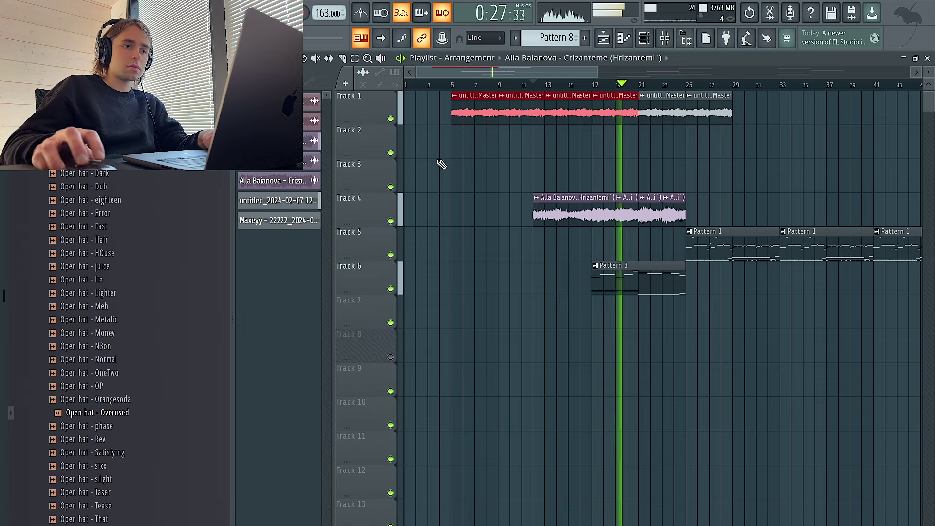
left_click(390, 119)
Step: Duplicate the Crizanteme clips on Track 4 and the Pattern 3 clip on Track 6 so both reach bar 33
scroll(428, 176, "down", 5)
left_click_drag(606, 226, 516, 216)
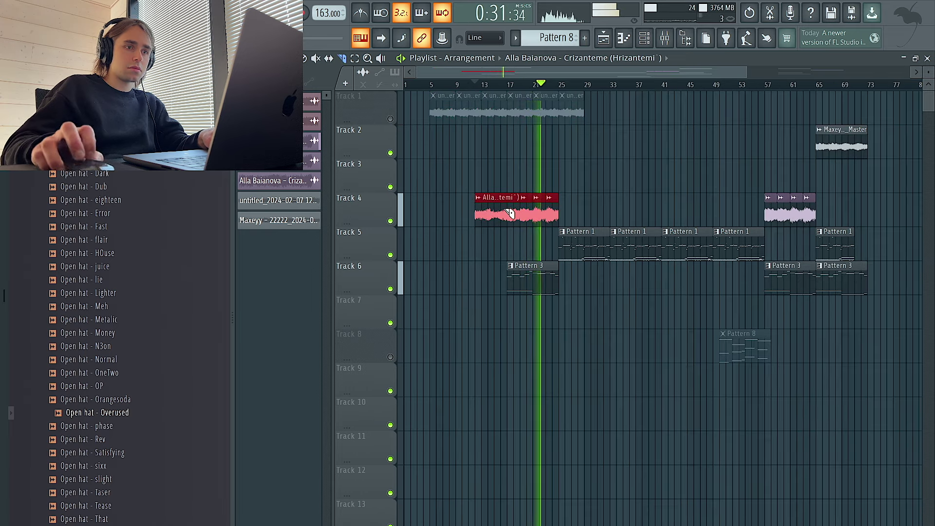
scroll(509, 212, "up", 2)
left_click(513, 222)
left_click_drag(541, 195, 568, 217)
key("ctrl+b")
left_click_drag(524, 280, 480, 270)
key("ctrl+b")
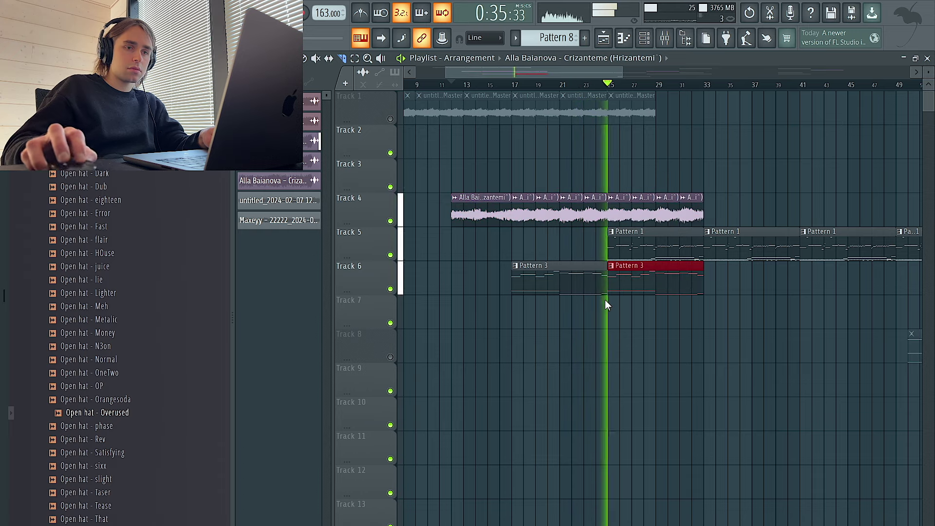
Step: Repeat the Crizanteme clips and the Track 6 Pattern 3 clip once more, carrying Pattern 3 to bar 41
scroll(605, 300, "down", 2)
left_click_drag(702, 226, 597, 195)
key("ctrl+b")
left_click_drag(668, 260, 620, 288)
key("ctrl+b")
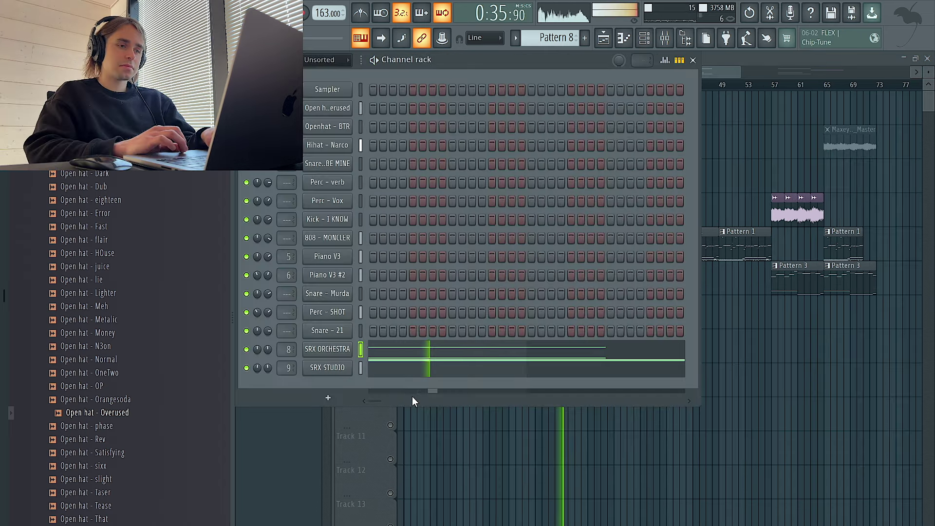
Step: Undo the cut in Pattern 8, mute the SRX ORCHESTRA channel and return to the playlist
key("ctrl+z")
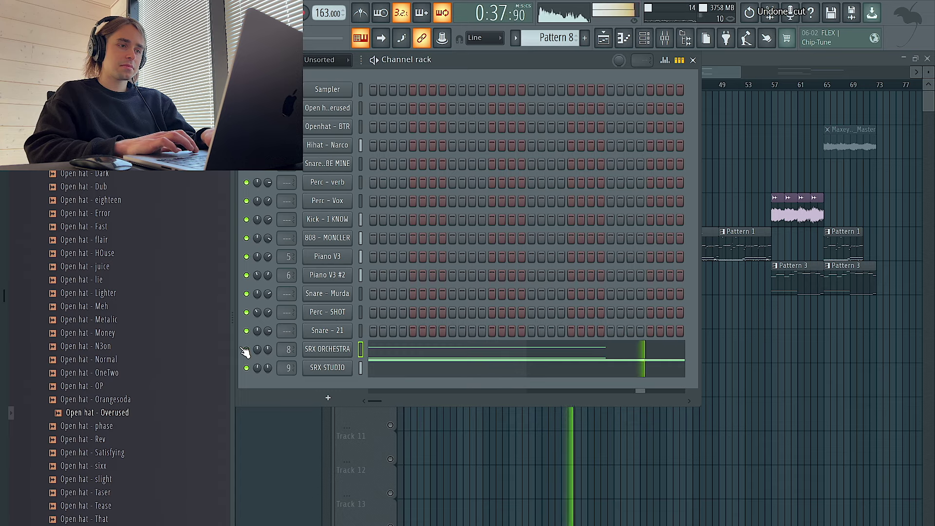
key("F6")
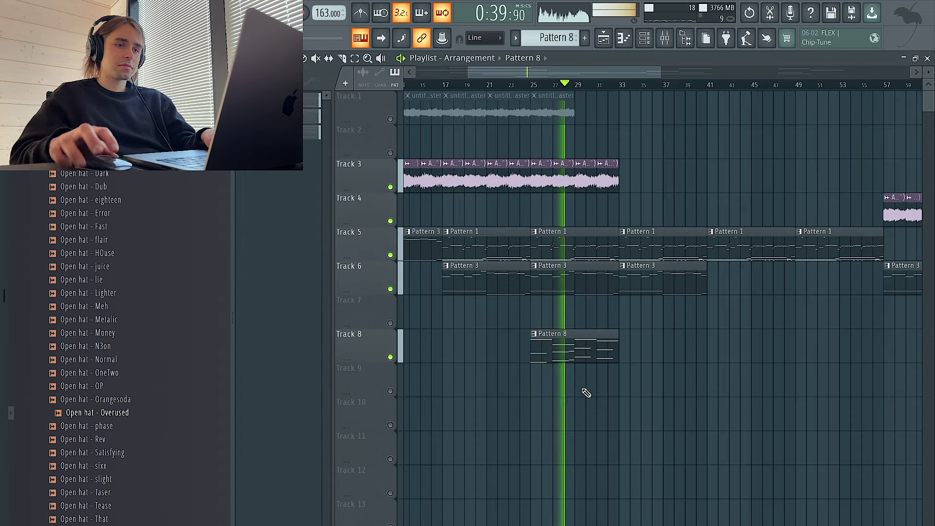
Step: Unmute Track 2 and lay two Maxeyy master clips on it from bar 33 to bar 49
scroll(667, 193, "down", 2)
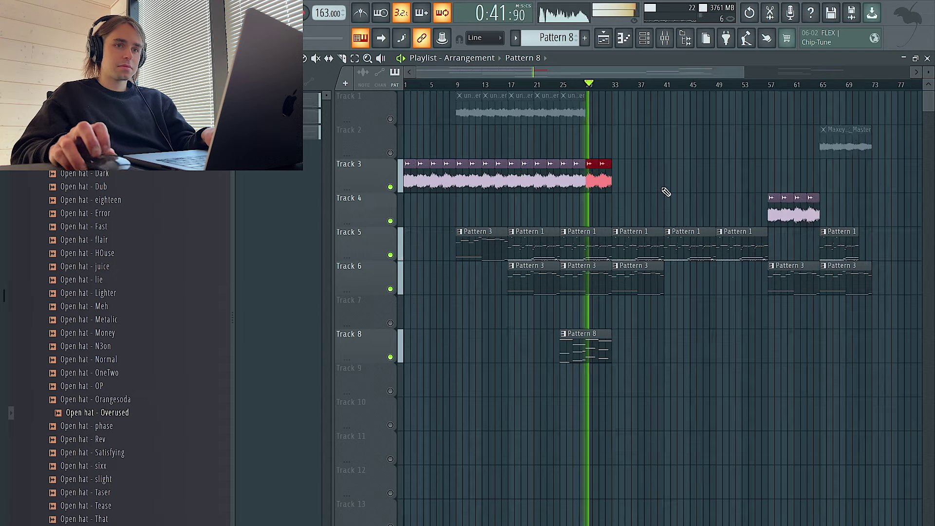
left_click(390, 152)
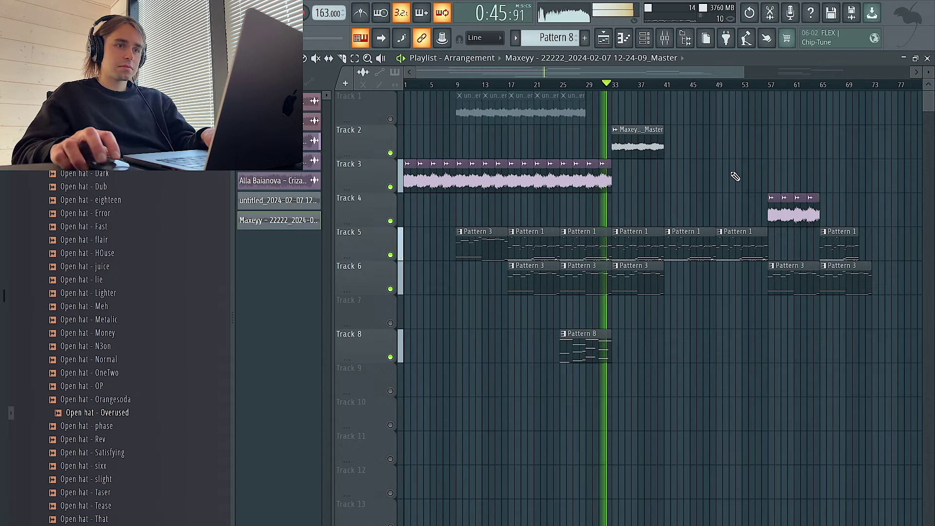
left_click(685, 144)
Step: Remove the Track 6 Pattern 3 clip at bar 33, place it again and duplicate it so it runs to bar 49
right_click(644, 275)
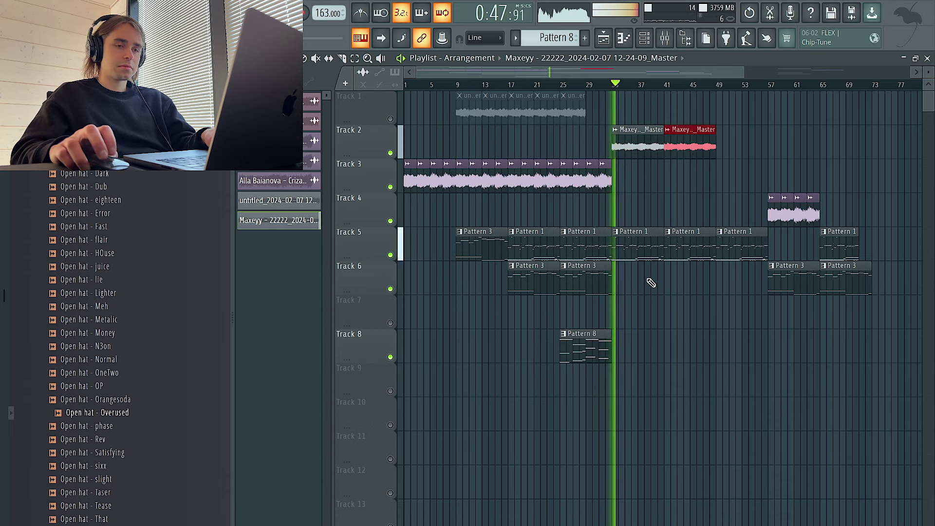
scroll(650, 263, "up", 3)
left_click(633, 273)
left_click(644, 282)
key("ctrl+b")
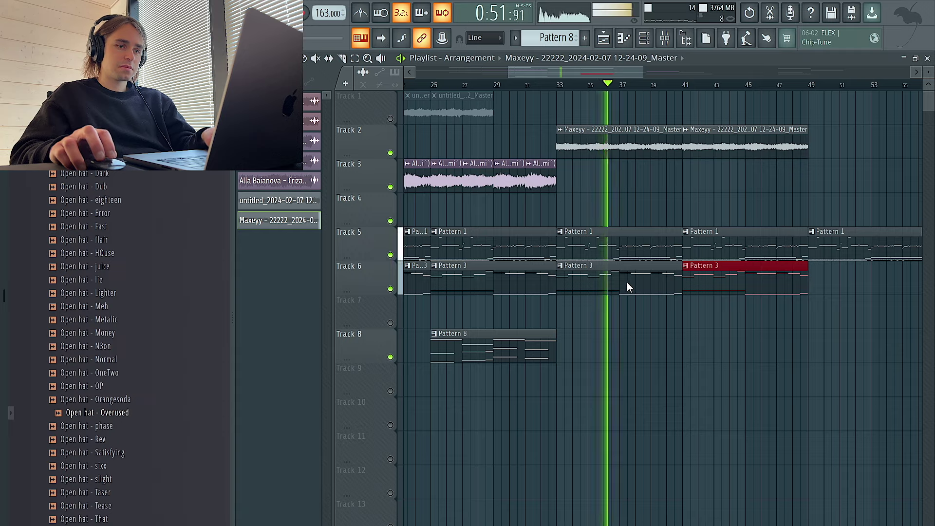
Step: Make the Track 6 Pattern 3 clip at bar 33 unique as Pattern 4 and remove its Piano V3 melody notes
double_click(627, 282)
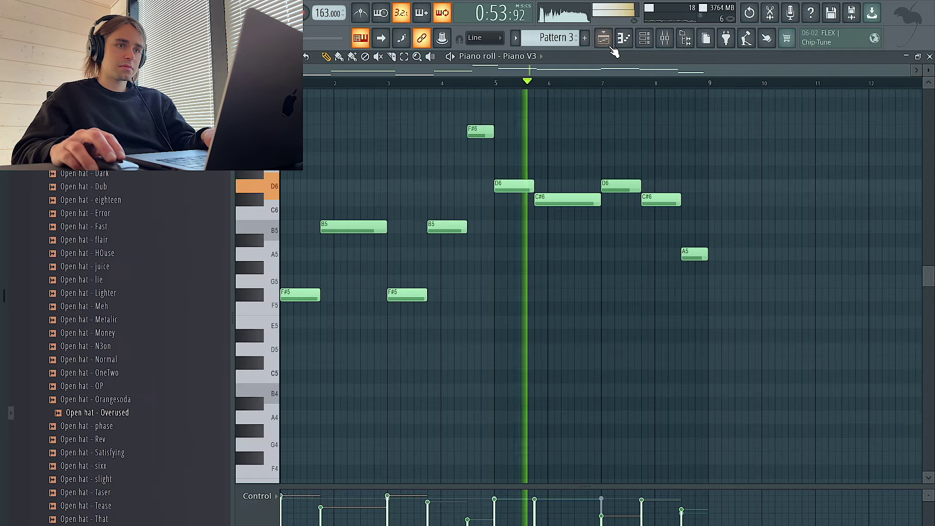
left_click(604, 39)
left_click(562, 269)
left_click(599, 368)
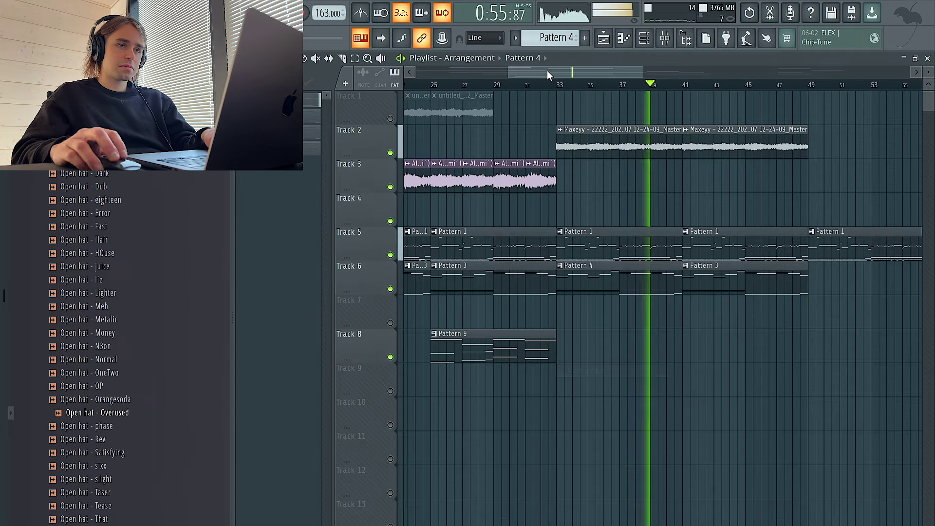
key("F6")
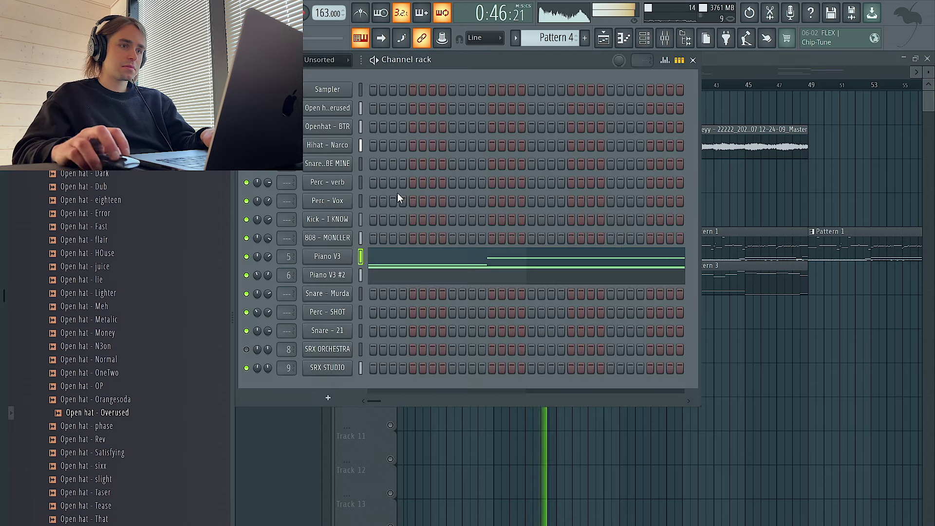
key("F6")
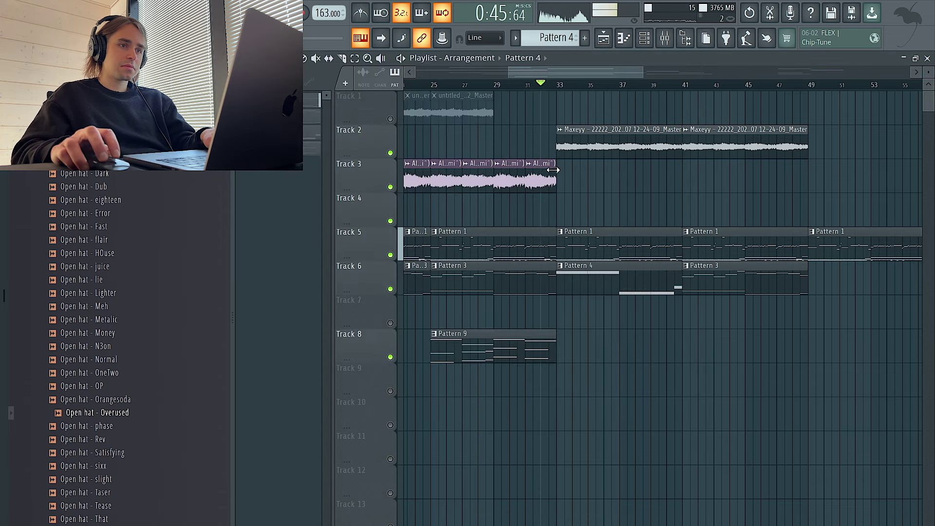
Step: Cut the Open hat - Overused notes from Pattern 1 and paste them into the empty Pattern 8
double_click(583, 245)
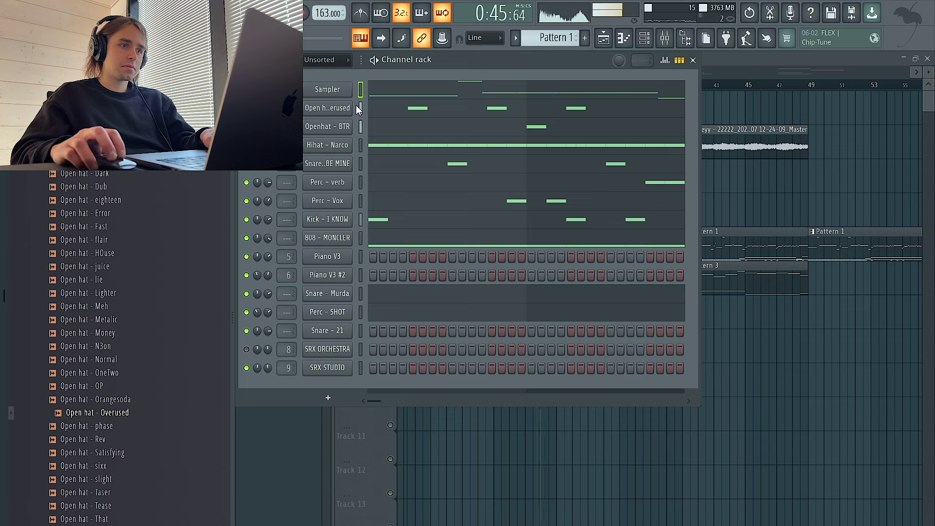
key("ctrl+x")
scroll(569, 40, "down", 2)
key("ctrl+v")
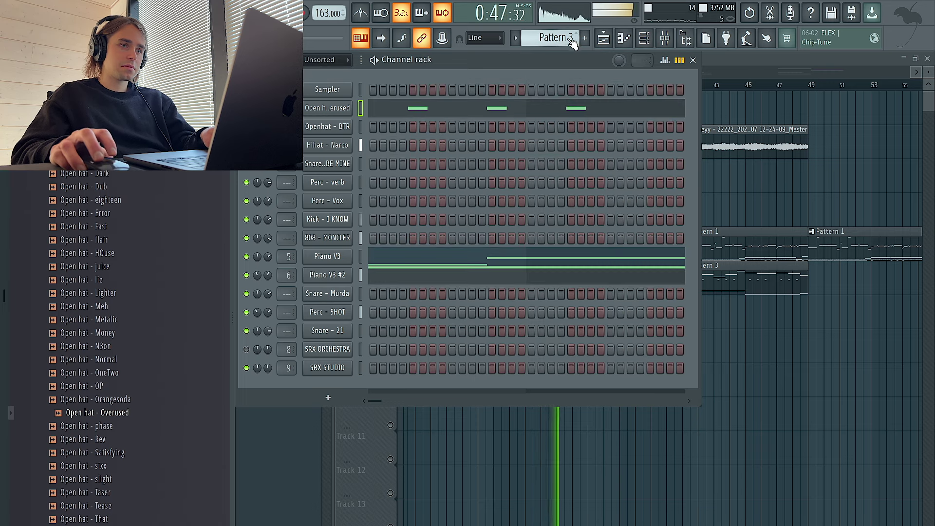
scroll(560, 39, "down", 5)
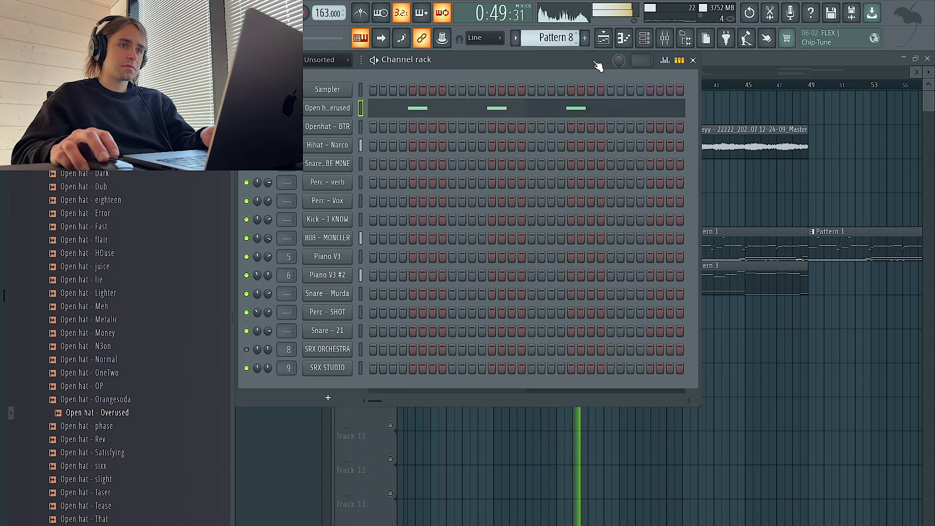
Step: Place Pattern 8 on Track 9 at bar 17 and duplicate it so it runs to bar 33
key("F6")
left_click(555, 388)
key("ctrl+b")
scroll(564, 381, "down", 8)
scroll(673, 376, "down", 2)
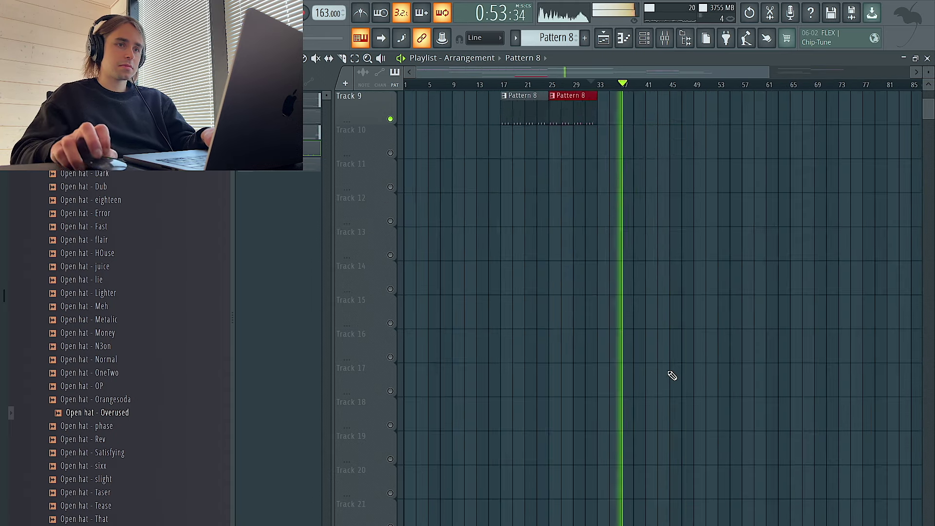
Step: Copy Pattern 9 to bar 41 on Track 8 and replace the Track 6 clip at bar 41 with a duplicate of Pattern 4
scroll(678, 372, "up", 8)
scroll(672, 341, "up", 3)
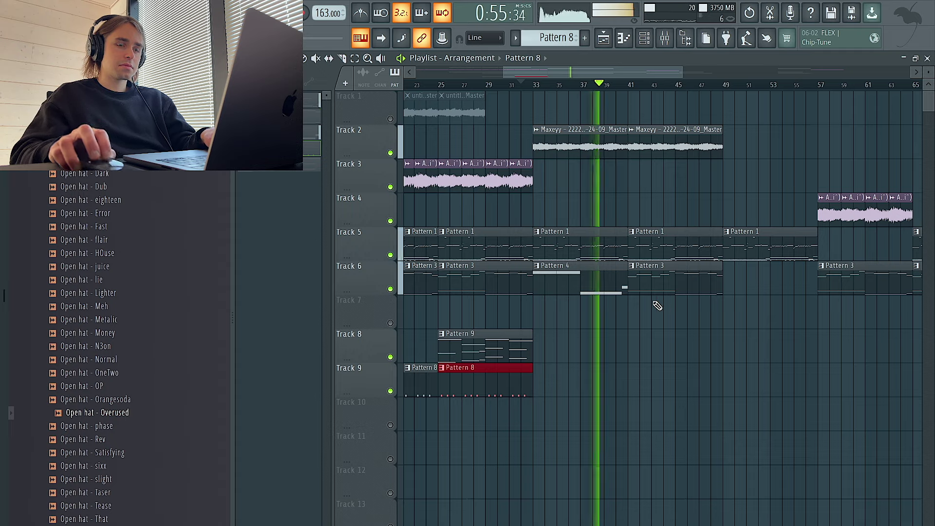
scroll(643, 322, "down", 2)
left_click_drag(556, 338, 668, 273)
left_click(609, 282)
key("ctrl+b")
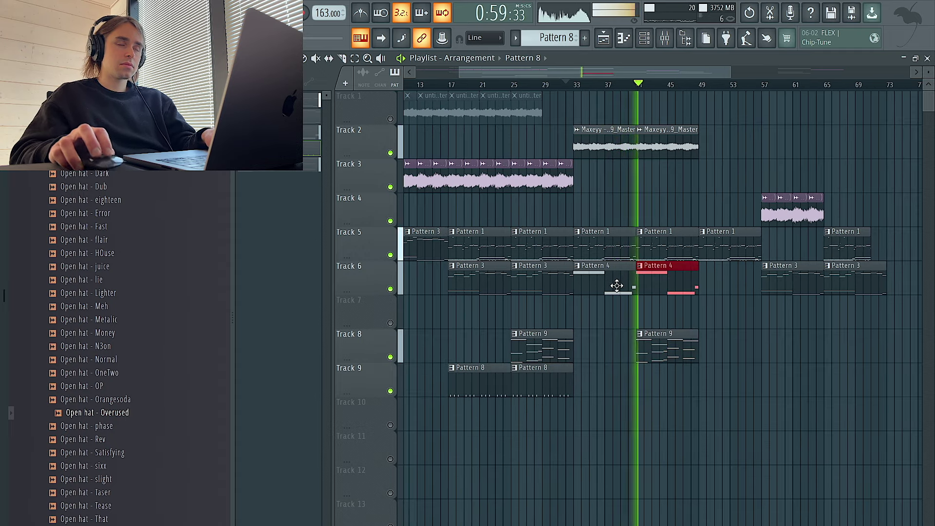
Step: Remove the Track 8 Pattern 9 clip at bar 41 and repeat the bars 17–49 section from bar 49 onwards
scroll(619, 286, "down", 2)
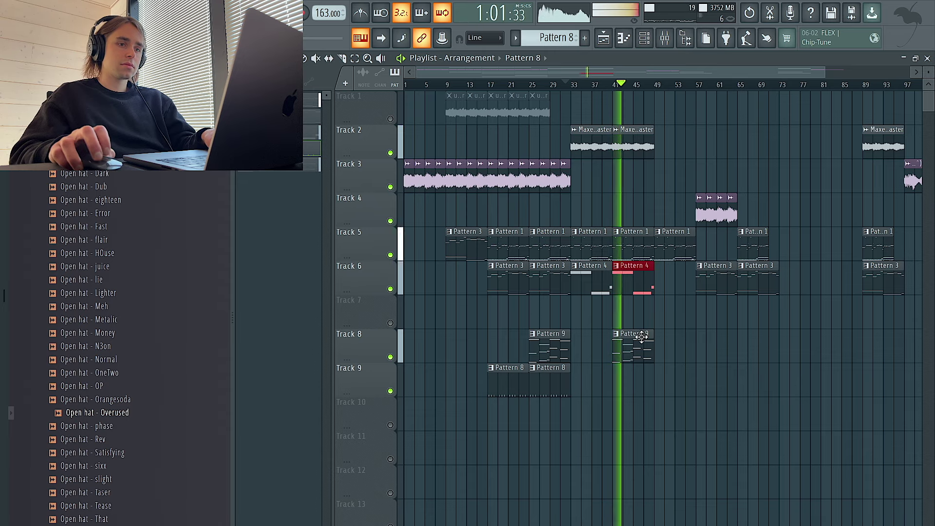
scroll(639, 334, "up", 2)
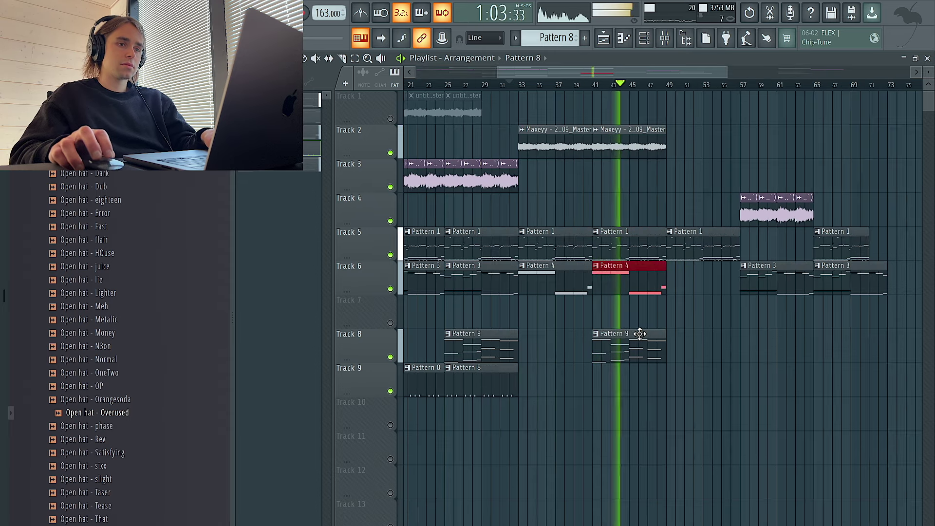
scroll(640, 333, "down", 2)
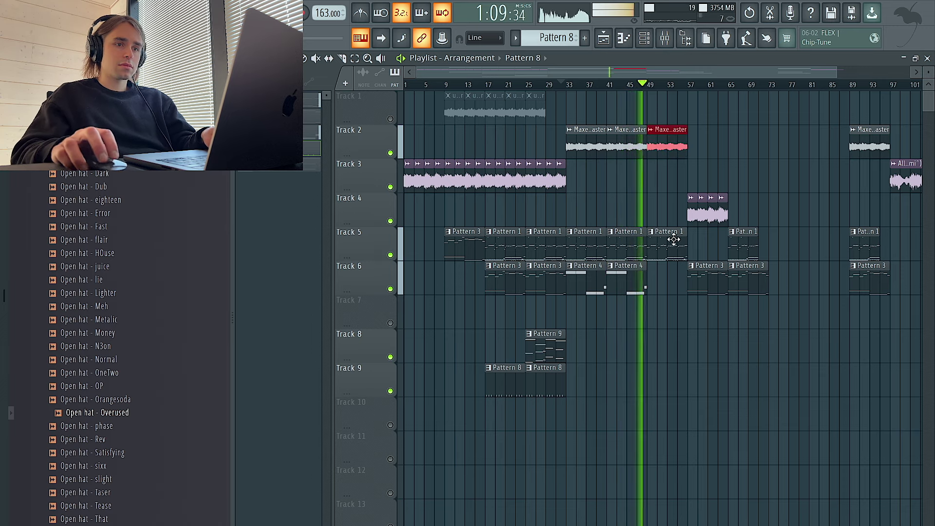
scroll(673, 251, "up", 5)
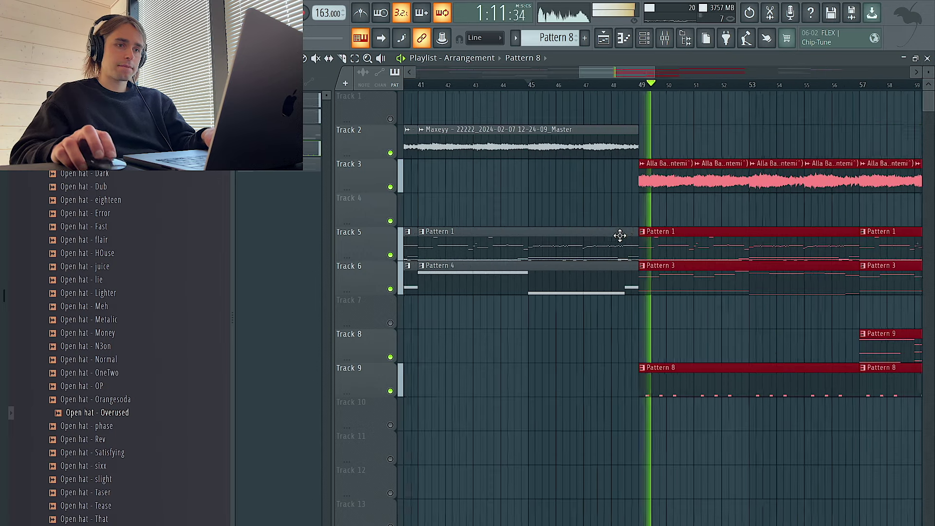
scroll(616, 243, "down", 2)
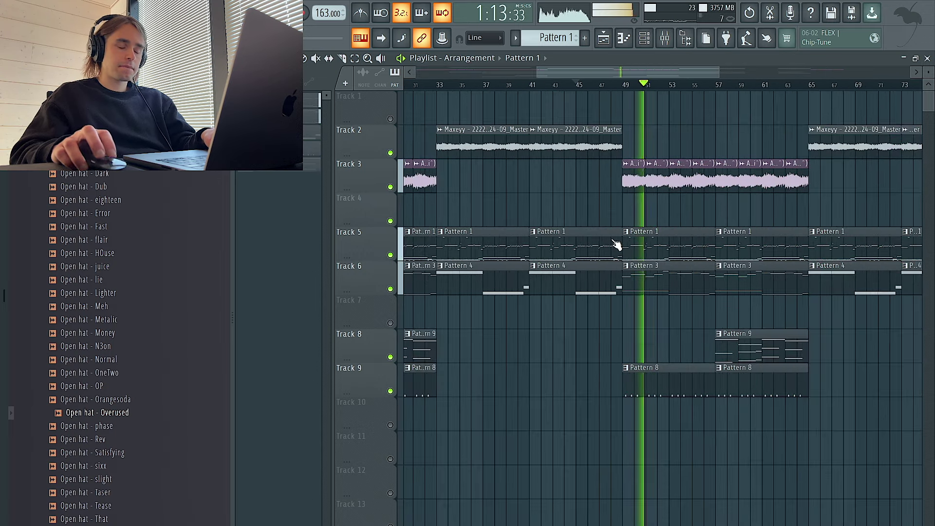
Step: Trim the ends of the Track 6 Pattern 4 clip and the Track 2 Maxeyy clip to just before bar 49
scroll(618, 265, "up", 2)
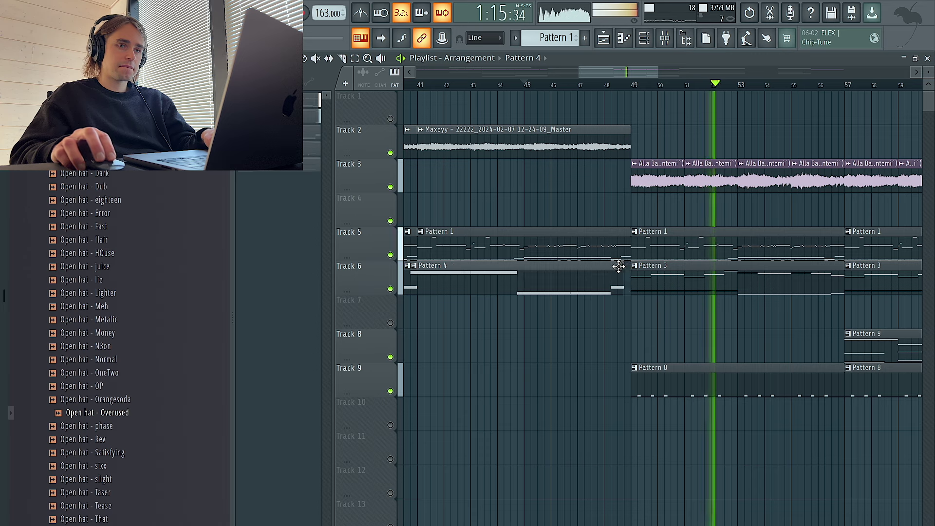
left_click(613, 265)
left_click(626, 142)
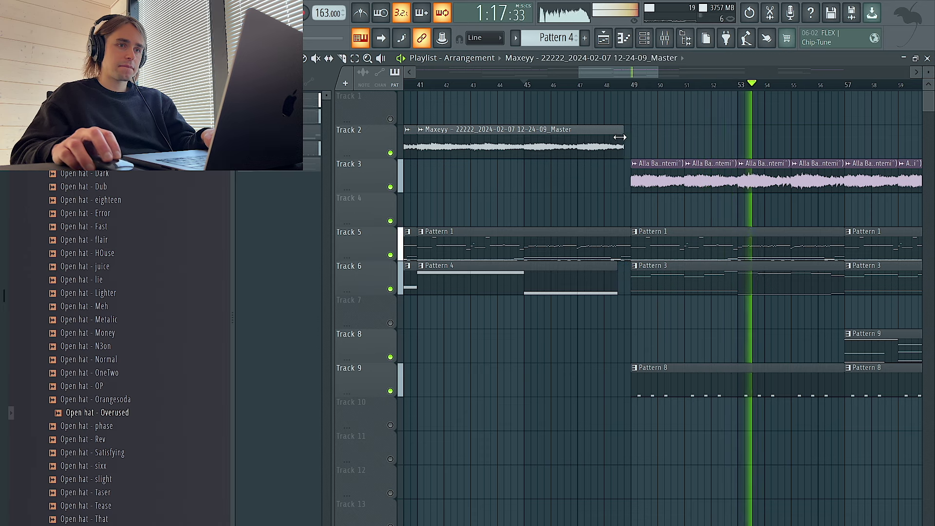
scroll(613, 178, "down", 4)
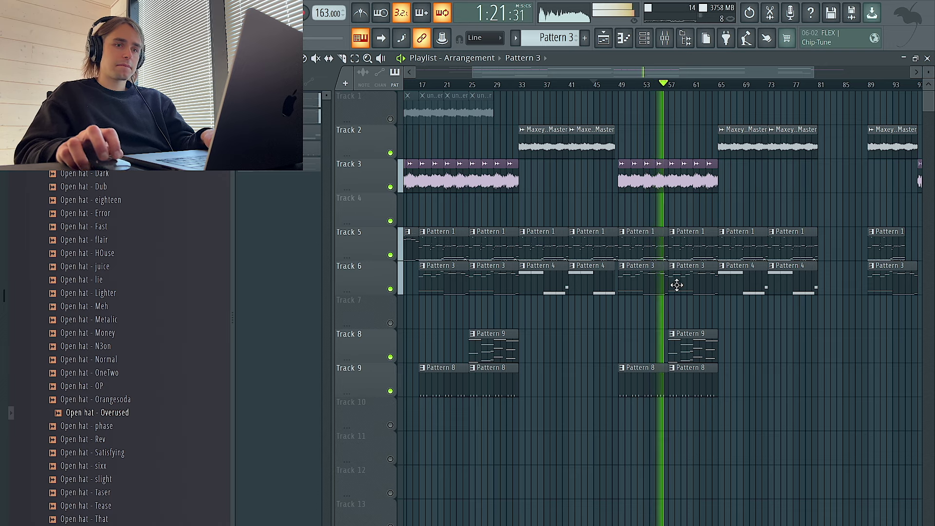
Step: Try removing the Track 6 Pattern 3 clips between bars 49 and 65, and undo the deletions
right_click(689, 276)
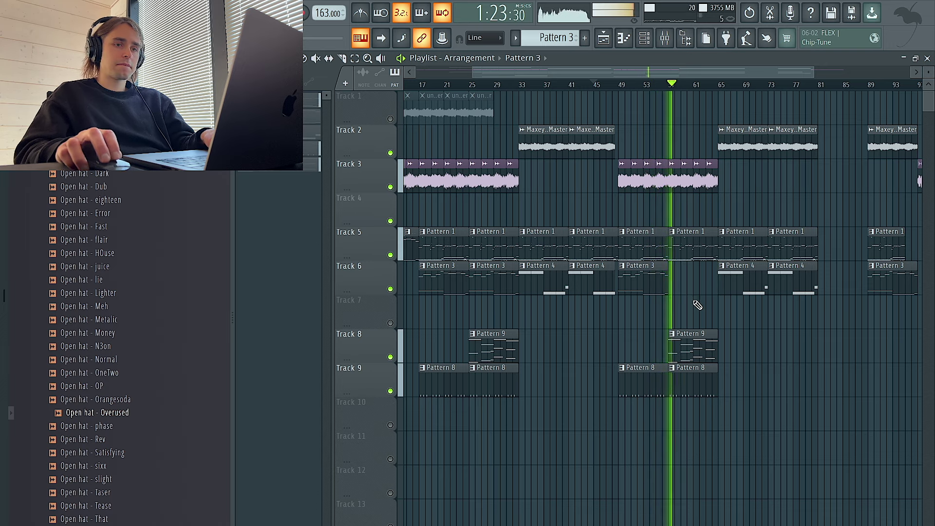
right_click(664, 283)
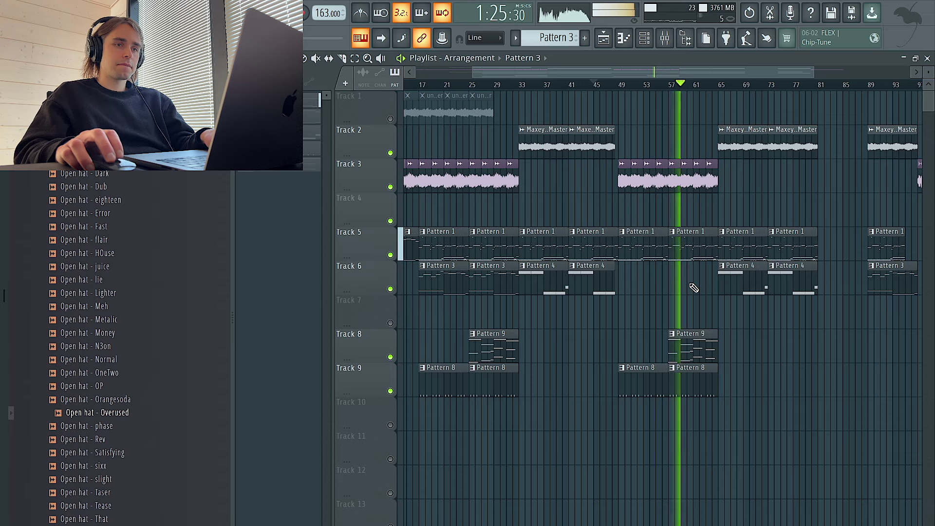
key("ctrl+z")
key("ctrl+z")
Step: Mute Track 8 with its Pattern 9 clips
scroll(697, 341, "down", 2)
left_click(390, 358)
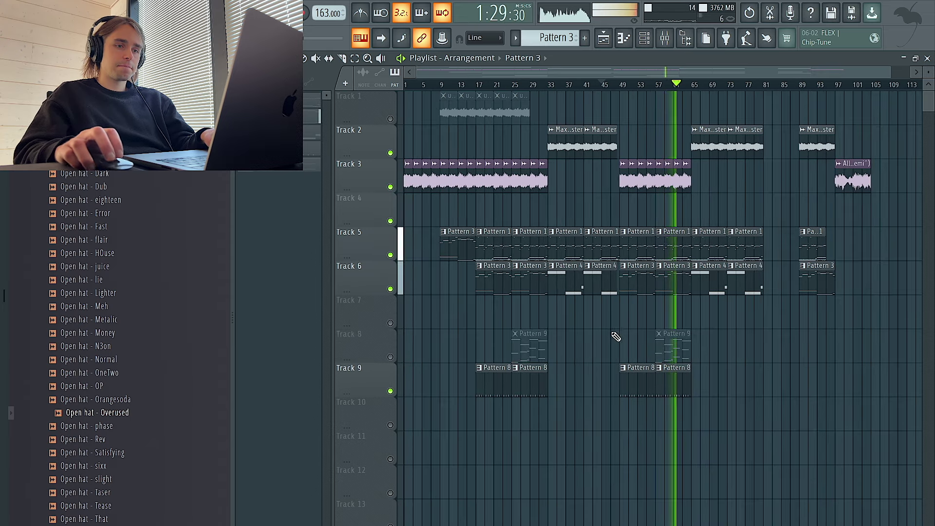
Step: Delete the Track 2 Maxeyy clips from bar 65 and all clips from bar 89 onwards
scroll(633, 335, "down", 1)
scroll(743, 342, "up", 2)
left_click_drag(831, 397, 725, 142)
key("Delete")
scroll(744, 200, "down", 1)
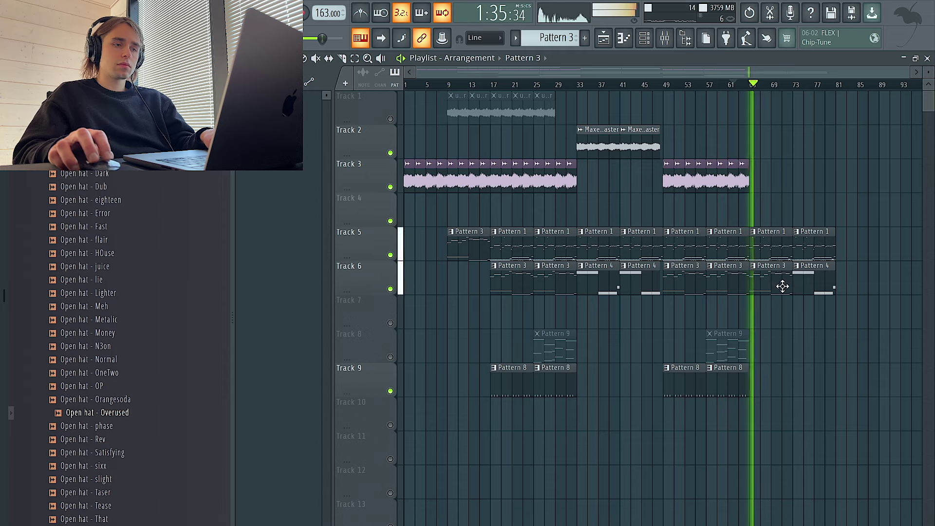
Step: Clear the Track 3 sample clips between bars 65 and 81 and copy the two Track 2 Maxeyy clips to bar 65
key("ctrl+z")
key("ctrl+z")
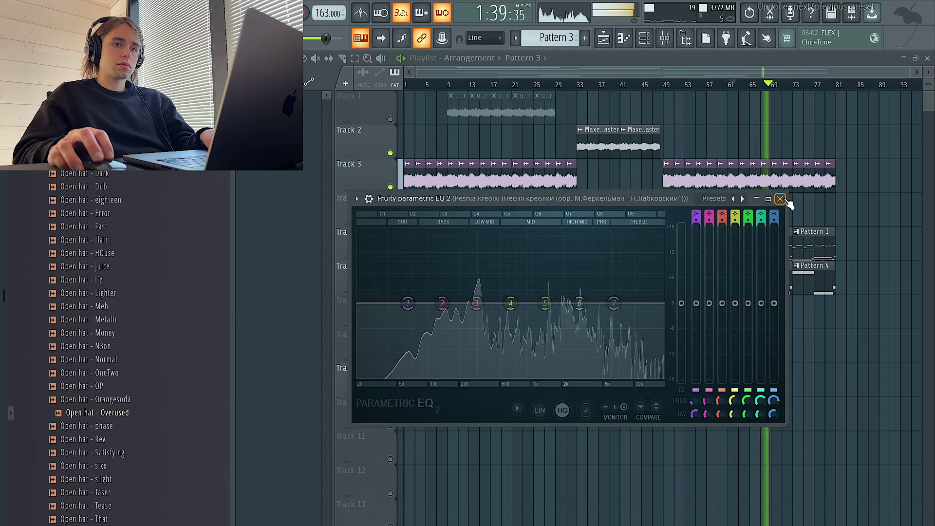
left_click_drag(835, 180, 763, 180)
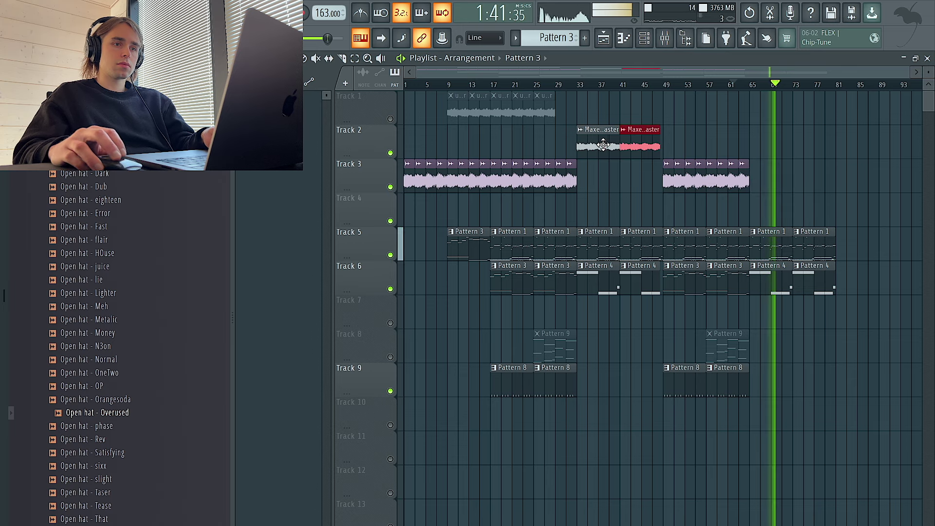
left_click_drag(590, 141, 762, 145)
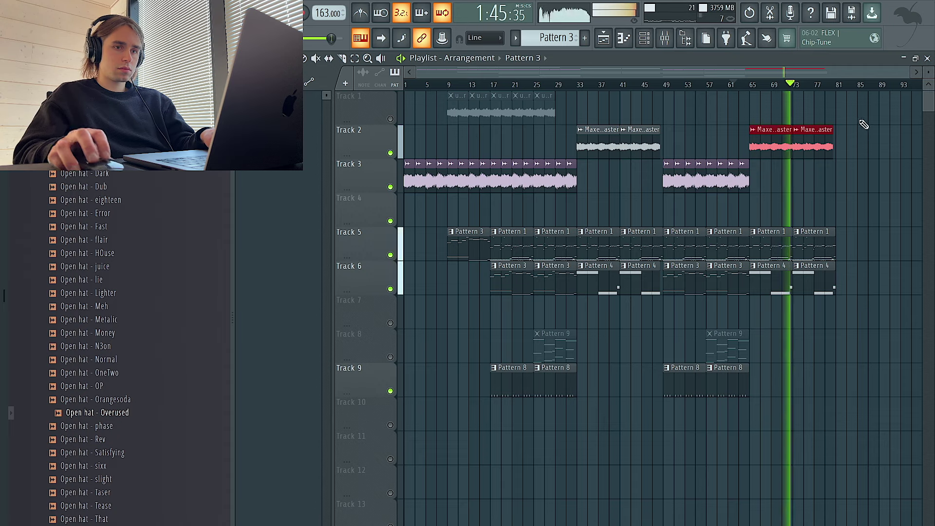
Step: Repeat the bars 49–81 section from bar 81 and trim the end of the Track 6 Pattern 4 clip to just before bar 81
left_click_drag(872, 401, 668, 141)
key("ctrl+b")
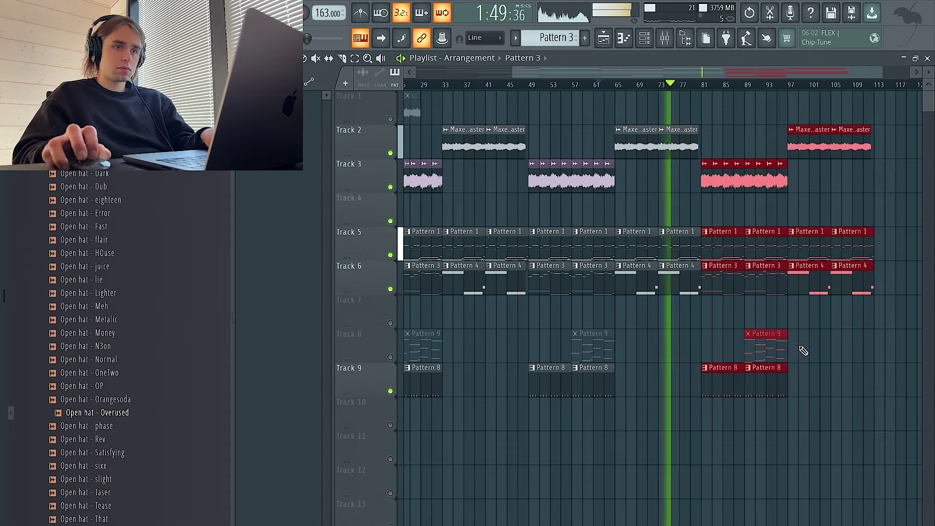
scroll(700, 273, "up", 4)
left_click_drag(705, 268, 696, 267)
scroll(702, 272, "down", 5)
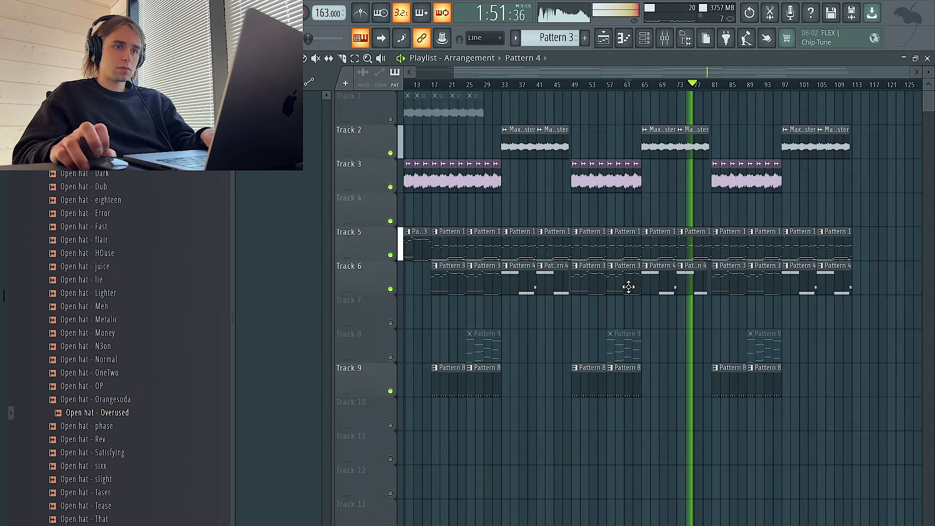
Step: Delete all playlist clips from bar 97 onwards
scroll(633, 286, "up", 5)
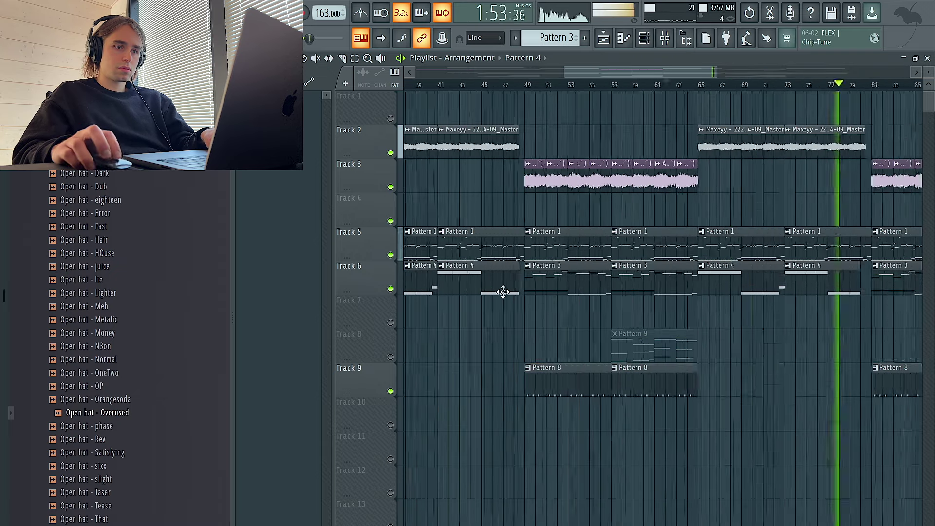
scroll(862, 293, "down", 5)
left_click_drag(885, 364, 793, 124)
key("Delete")
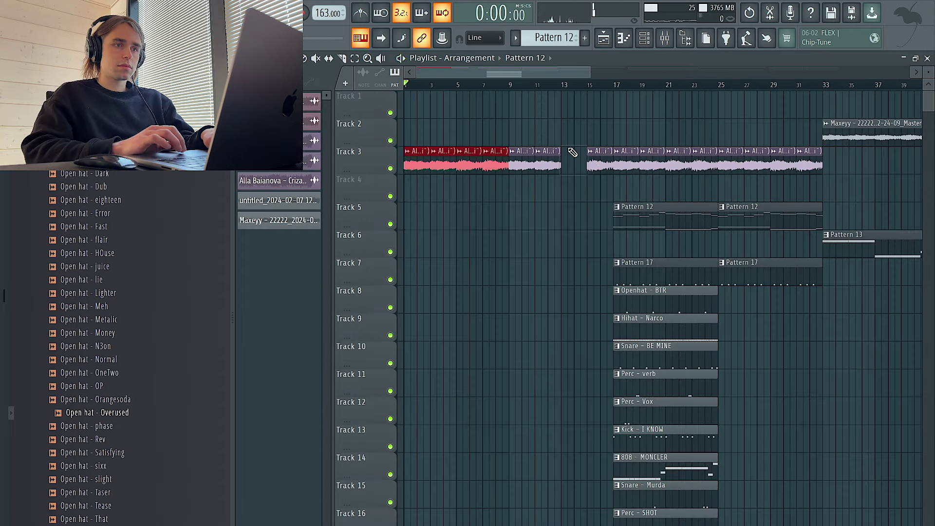
Step: Delete the Track 3 sample clips between bars 9 and 17 and move everything from bar 17 onwards to bar 9
left_click_drag(615, 161, 512, 168)
key("Delete")
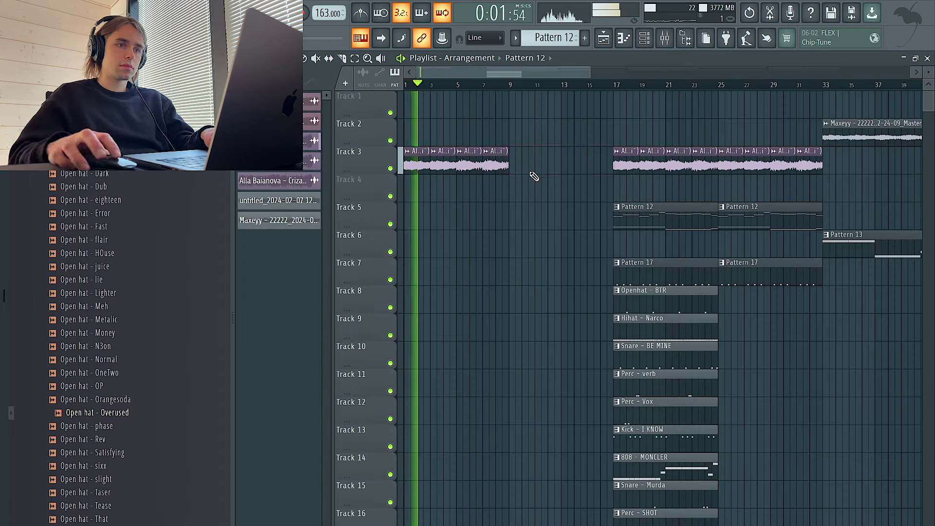
scroll(773, 444, "down", 6)
left_click_drag(896, 488, 472, 118)
left_click_drag(581, 135, 540, 134)
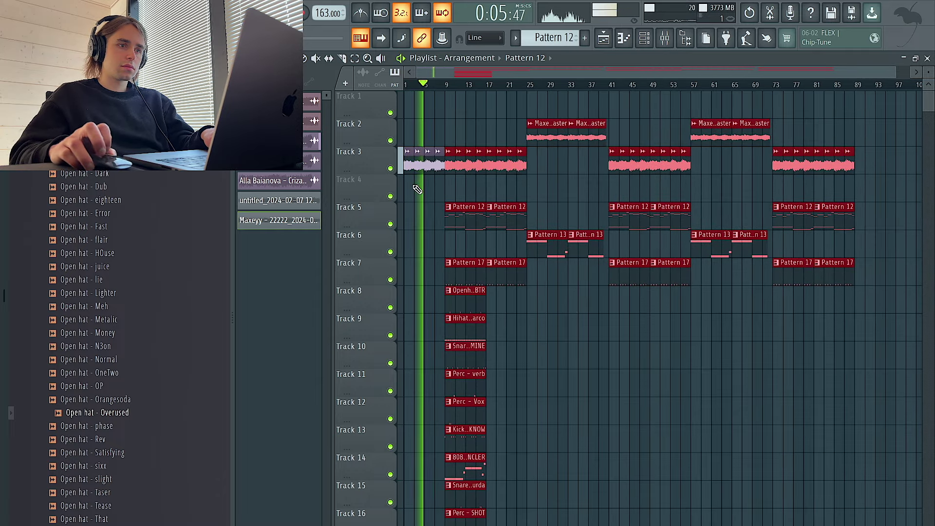
Step: Repeat the Track 8–16 drum clips from bar 9 at bar 17 and remove the Snare - Murda clip at bar 9
scroll(419, 189, "up", 3)
left_click(414, 305, "ctrl")
left_click_drag(491, 305, 516, 523)
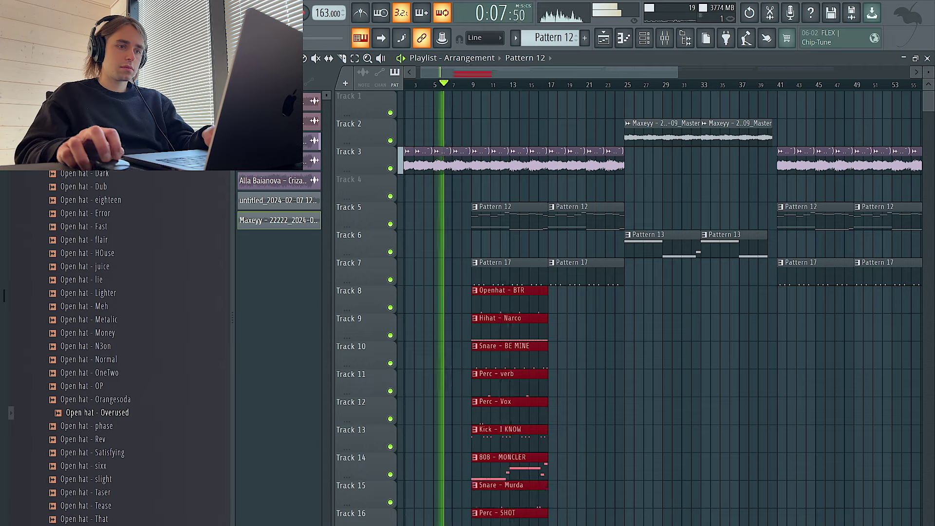
key("ctrl+b")
scroll(456, 476, "up", 2)
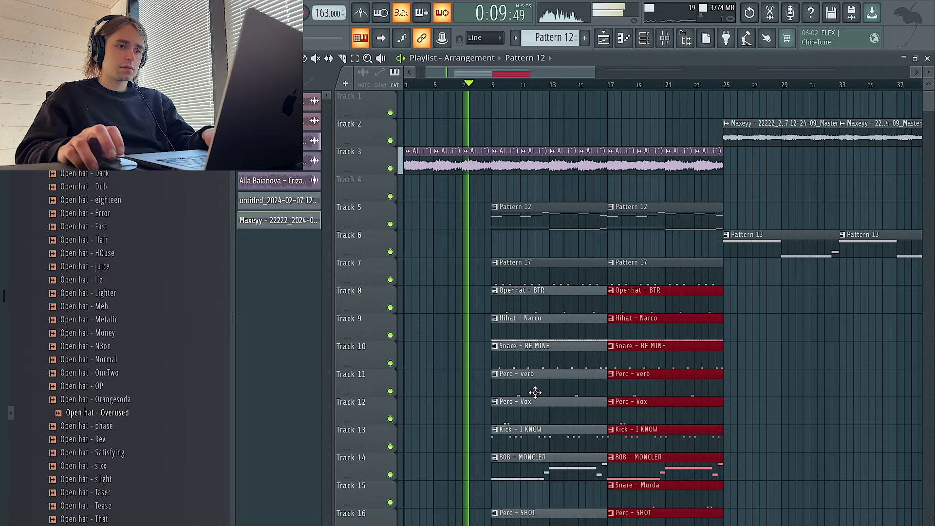
Step: Remove the Perc - Vox and Perc - verb clips at bar 9
right_click(541, 405)
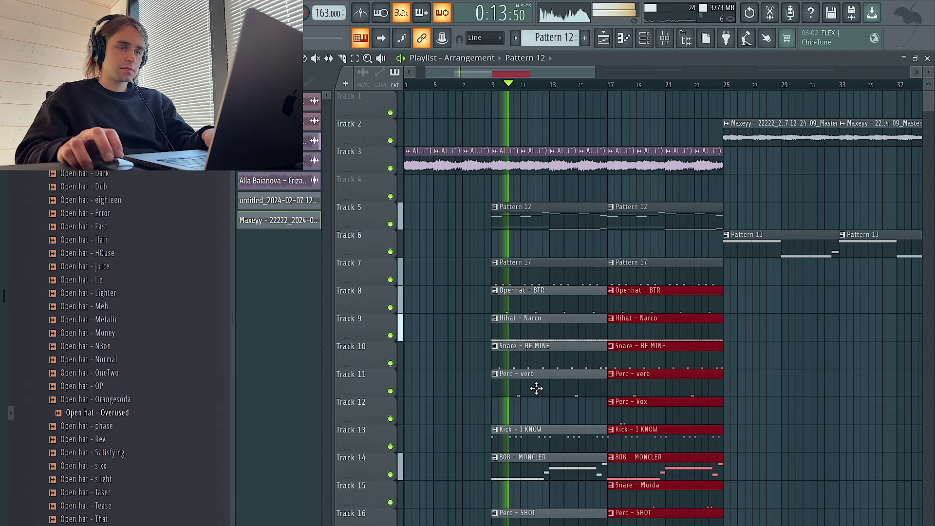
right_click(537, 388)
scroll(538, 383, "down", 3)
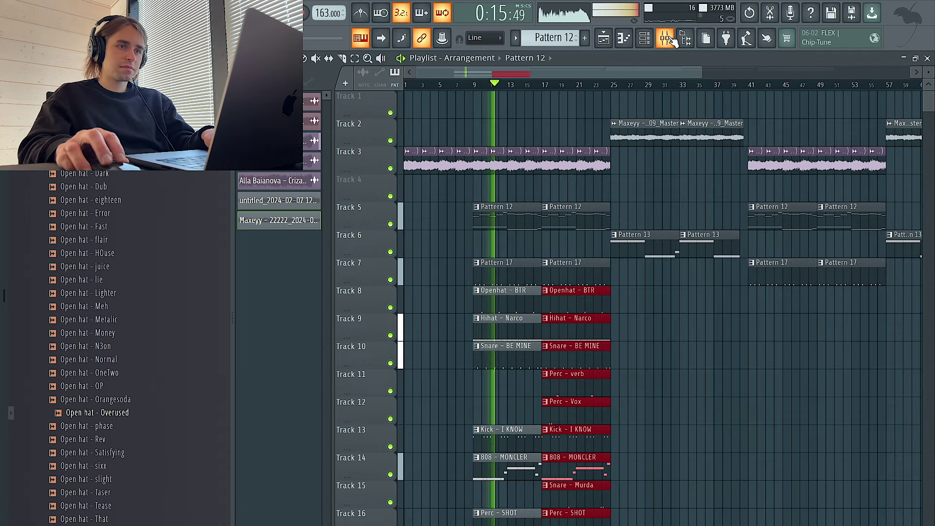
Step: Open the mixer and lower one track's volume slightly
left_click(672, 40)
left_click_drag(427, 407, 427, 427)
right_click(502, 105)
scroll(518, 135, "up", 1)
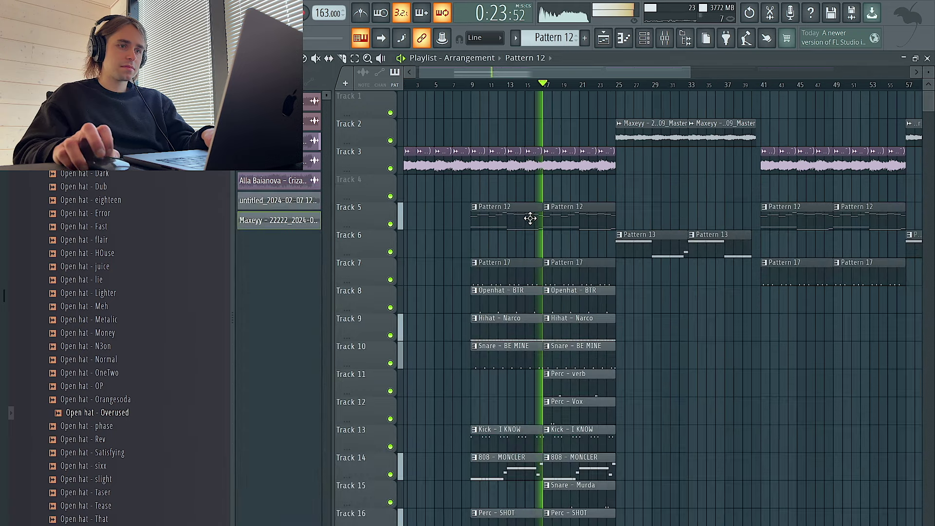
Step: Copy the Perc - verb clip from bar 17 to bar 25 and delete the one at bar 17
scroll(531, 215, "up", 3)
scroll(533, 216, "down", 4)
scroll(519, 307, "up", 3)
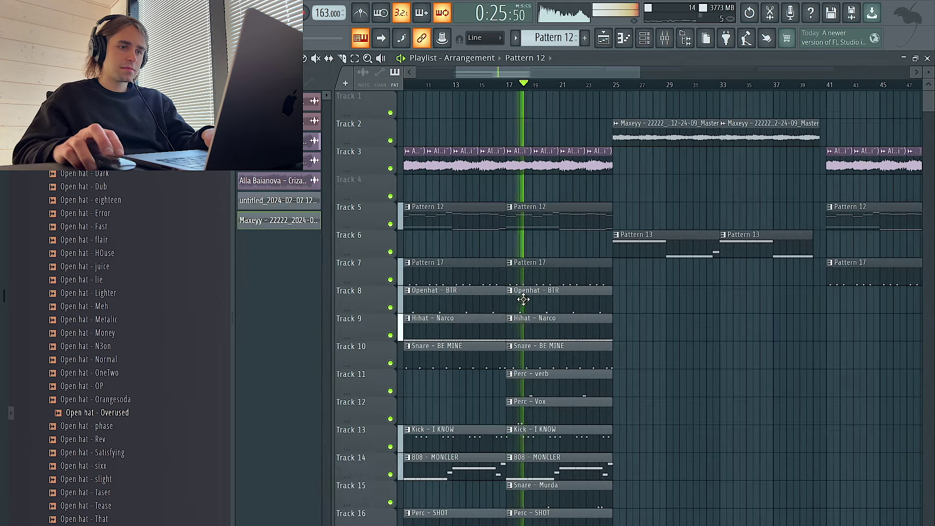
scroll(542, 291, "down", 3)
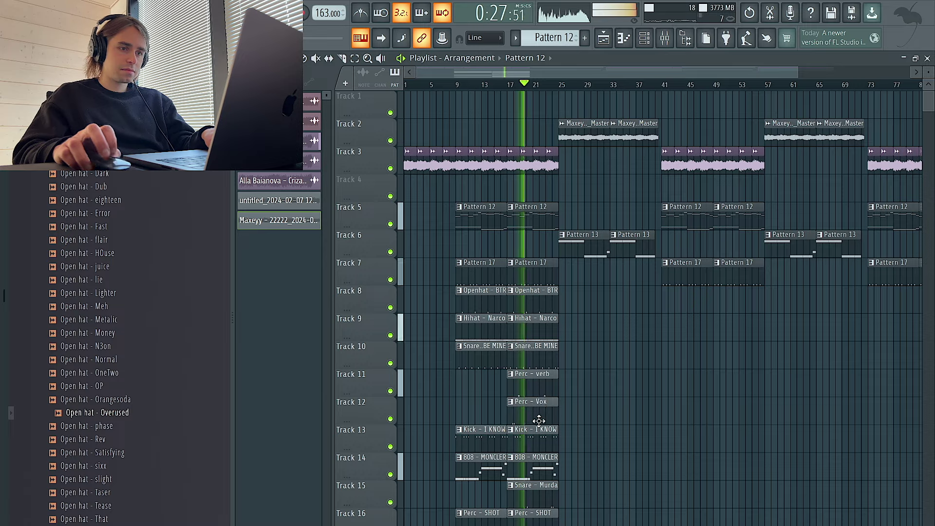
scroll(542, 417, "up", 2)
left_click(550, 387, "ctrl")
key("ctrl+b")
right_click(532, 379)
Step: Repeat the Track 7–16 clips from bar 17 twice, at bars 25 and 33
left_click_drag(525, 248, 517, 520)
key("ctrl+b")
key("ctrl+b")
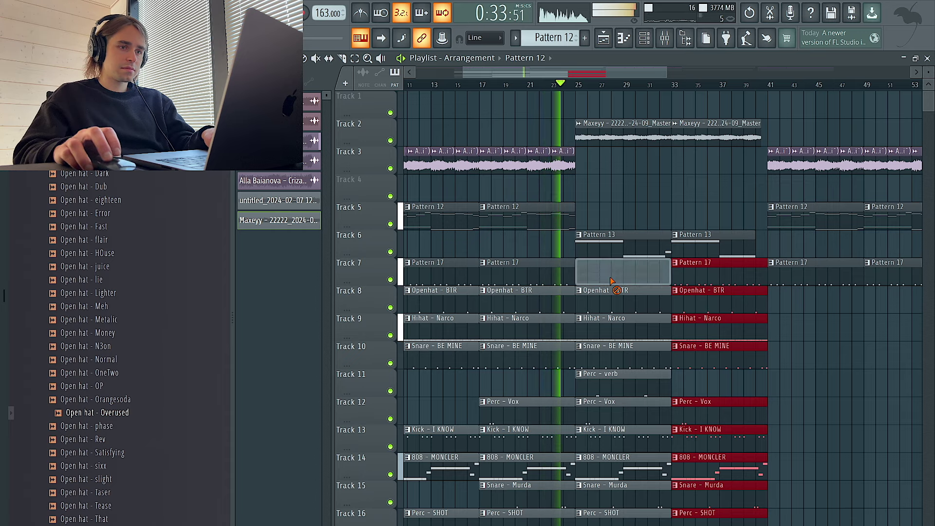
Step: Remove the Pattern 17 and Hihat - Narco clips at bar 25 and the Perc - SHOT clips at bars 17 and 25
scroll(604, 300, "up", 3)
right_click(600, 331)
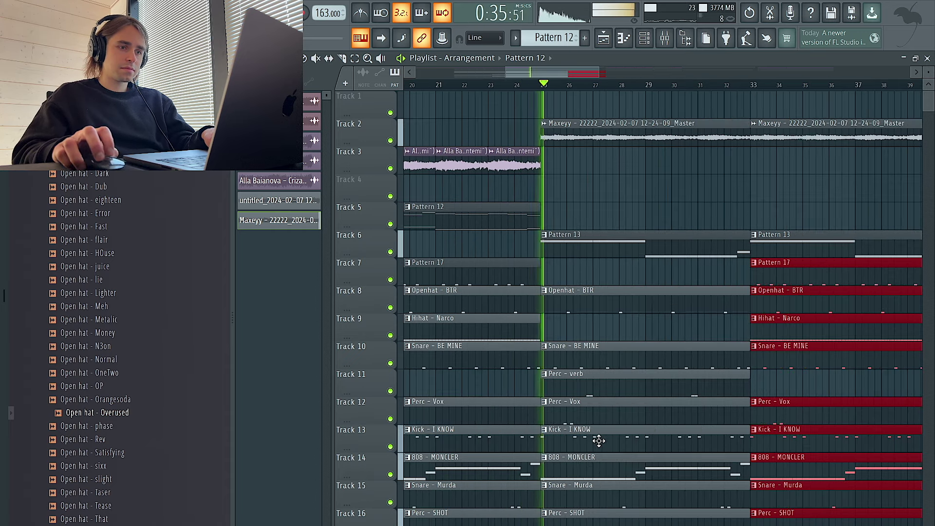
scroll(534, 515, "down", 2)
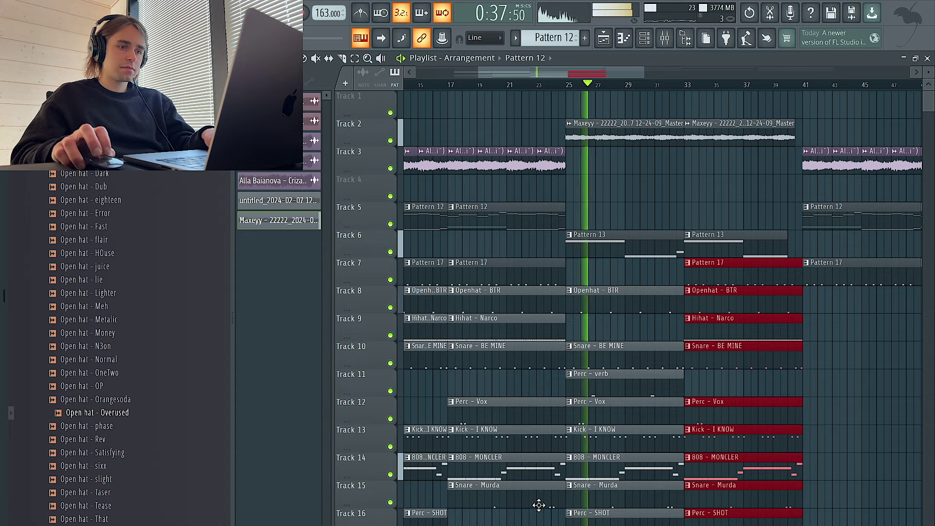
scroll(830, 436, "up", 3)
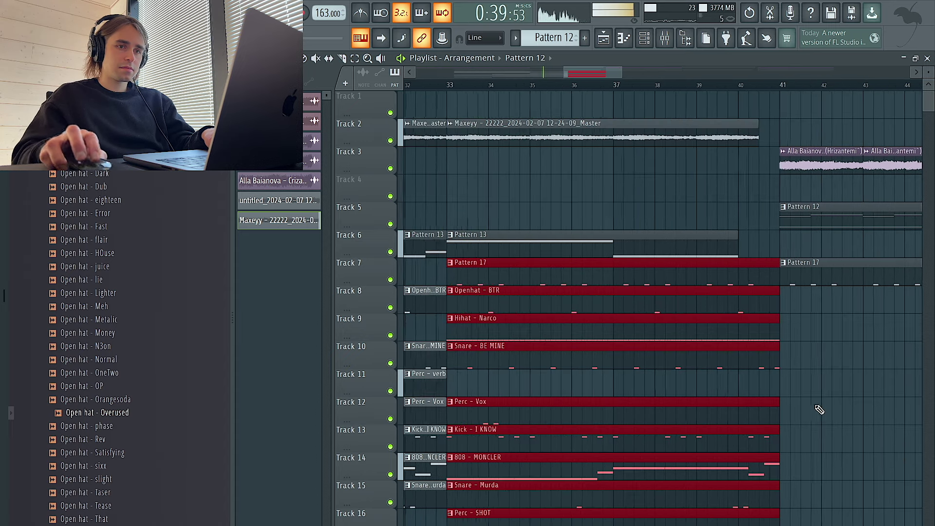
scroll(748, 274, "down", 3)
Step: Add a Hihat - Narco clip from bar 29 to just before bar 33 and shorten the end of the 808 - MONCLER clip at bar 25
left_click(463, 333)
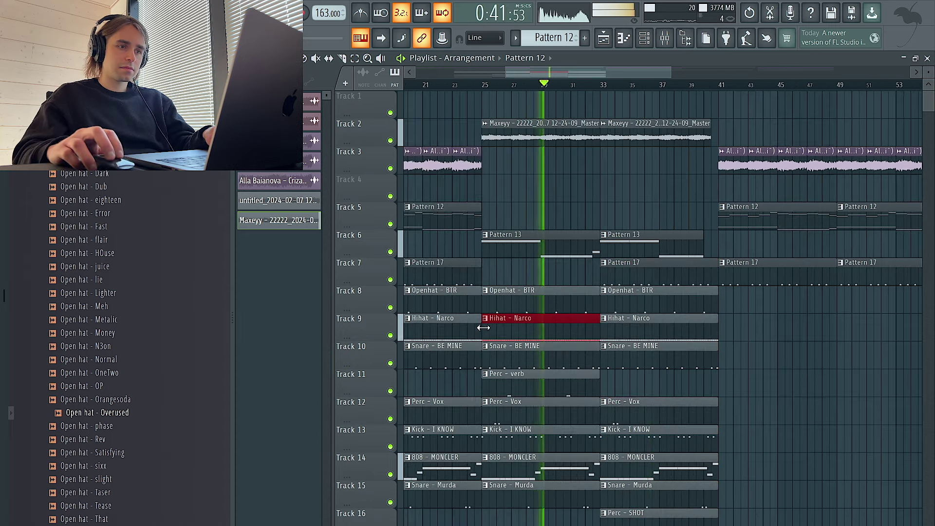
scroll(545, 332, "up", 2)
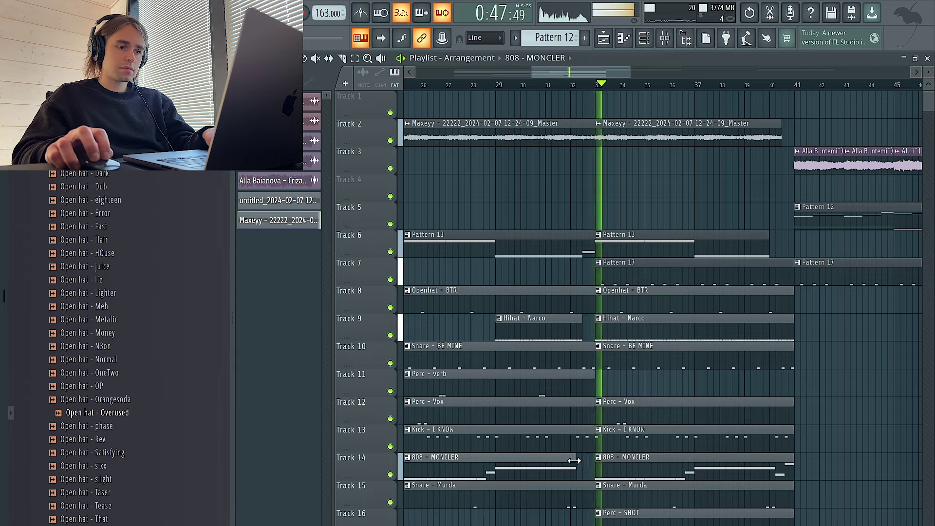
scroll(620, 455, "down", 2)
Step: Trim the ends of the Track 8–15 drum clips starting at bar 33 to about half a bar before bar 41
scroll(731, 454, "up", 2)
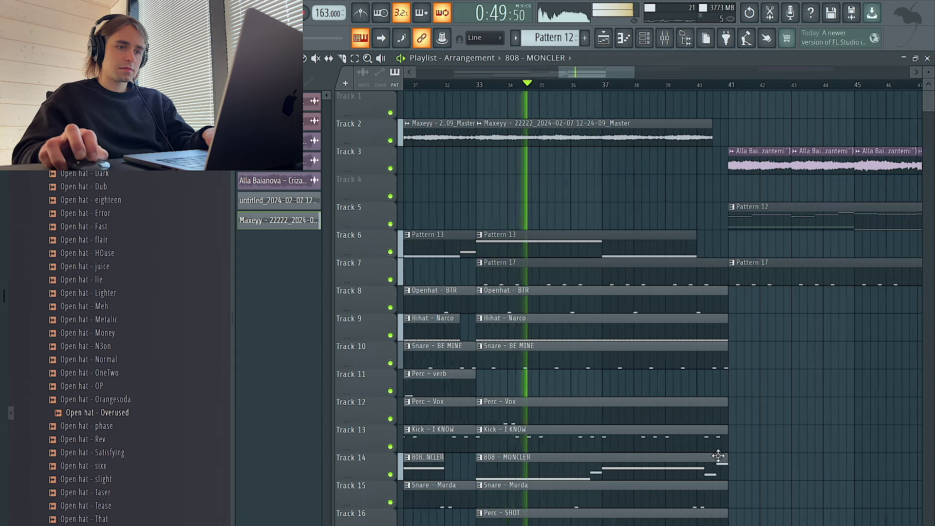
left_click_drag(710, 306, 713, 524)
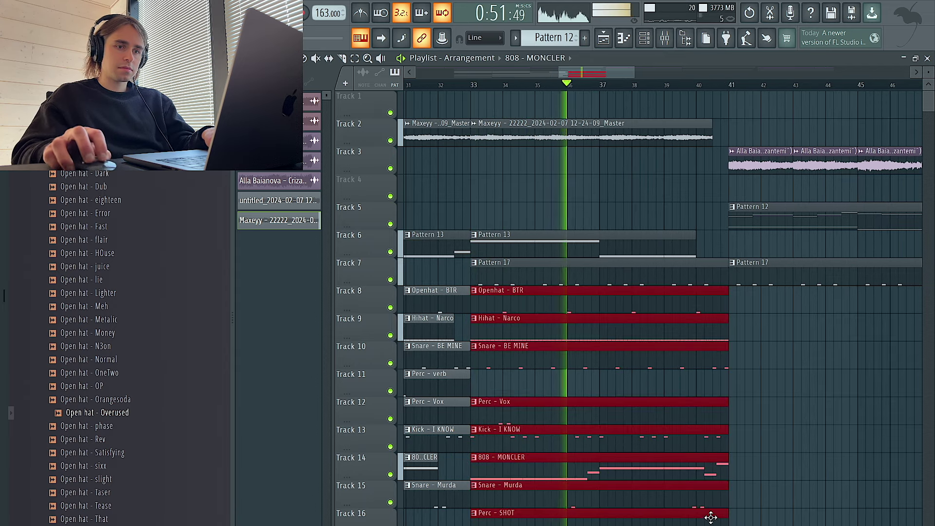
left_click_drag(729, 489, 710, 486)
scroll(710, 486, "down", 3)
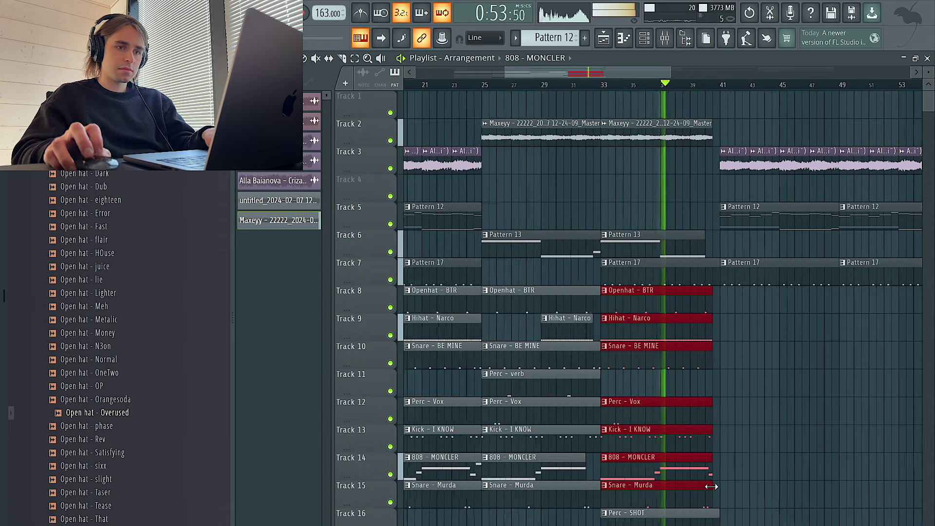
Step: Remove the Pattern 17 clip at bar 33 and repeat the Track 8–16 drum clips from bar 41 through bar 89
scroll(745, 462, "down", 2)
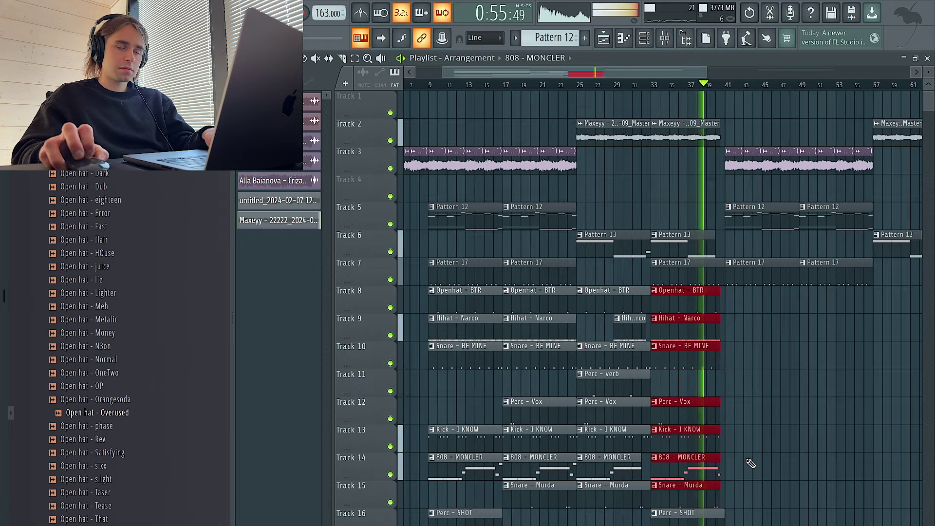
scroll(761, 459, "up", 2)
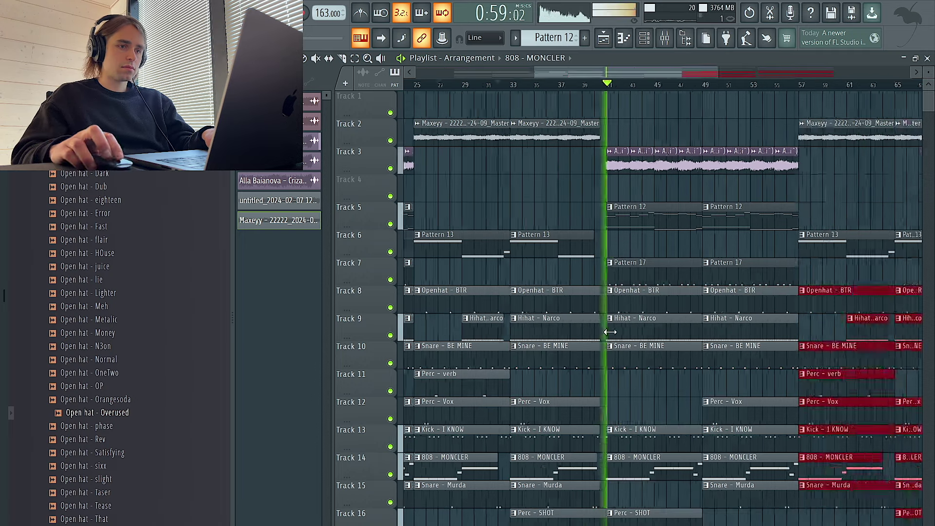
scroll(610, 330, "up", 5)
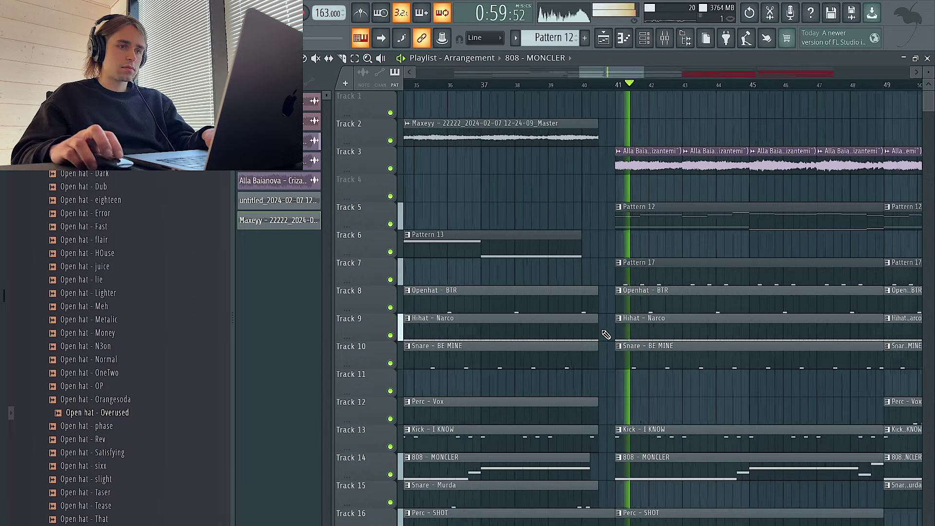
Step: Extend the end of the Snare - BE MINE clip before bar 41 slightly past the other drum clips
mouse_move(598, 303)
left_mouse_down()
mouse_move(615, 304)
mouse_move(595, 304)
left_mouse_up()
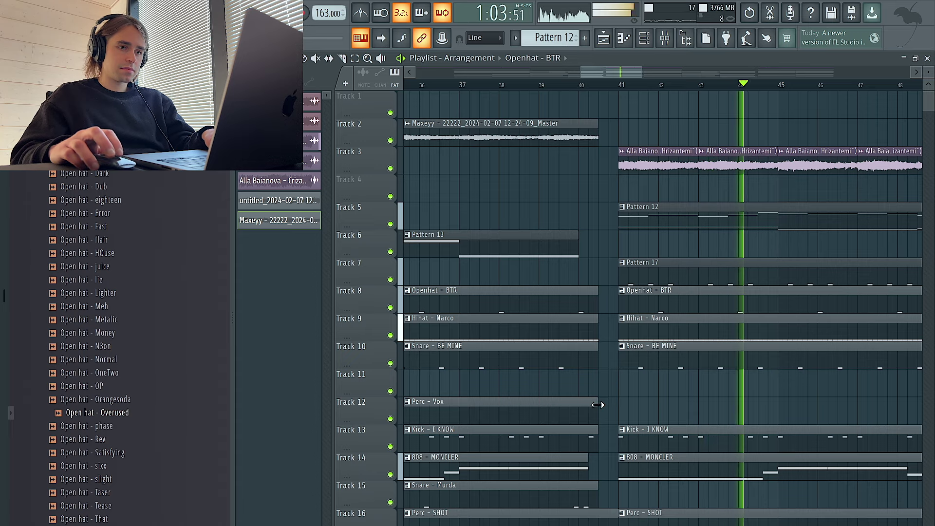
scroll(596, 441, "down", 4)
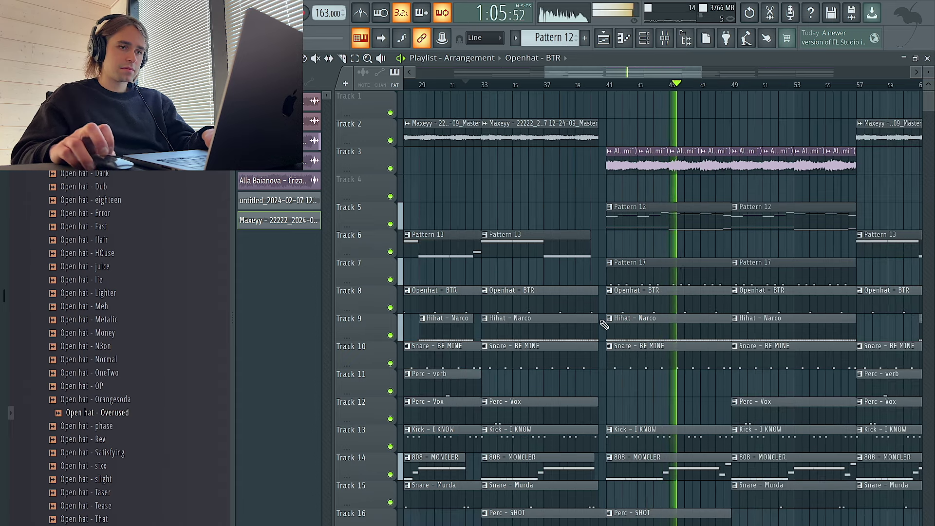
scroll(596, 305, "up", 1)
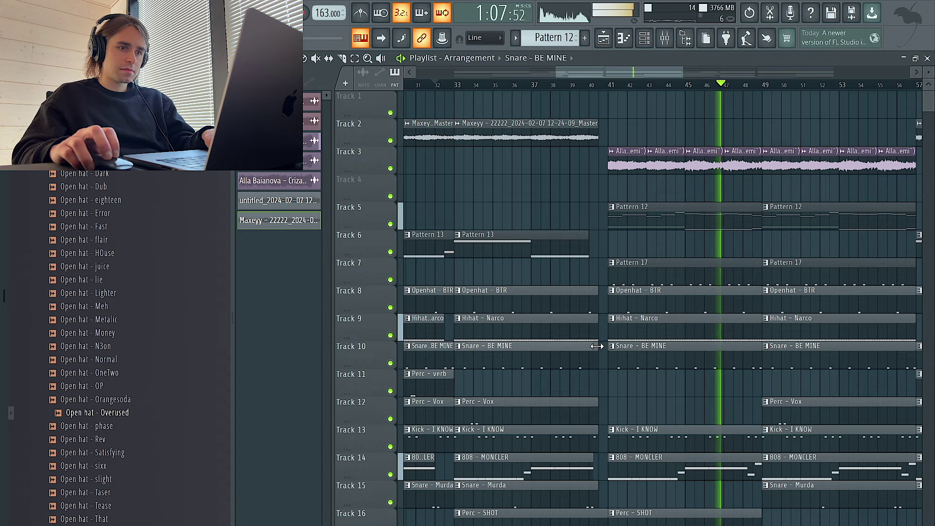
scroll(607, 346, "up", 3)
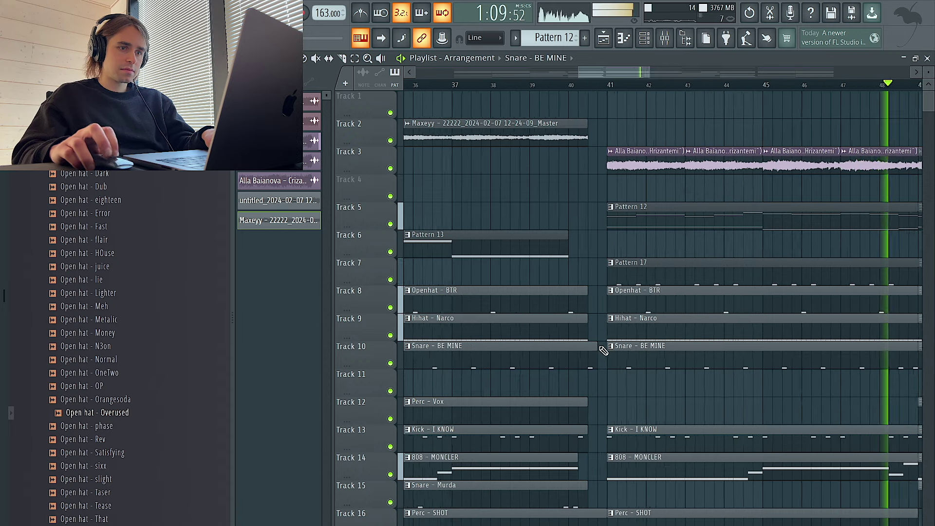
scroll(604, 346, "down", 4)
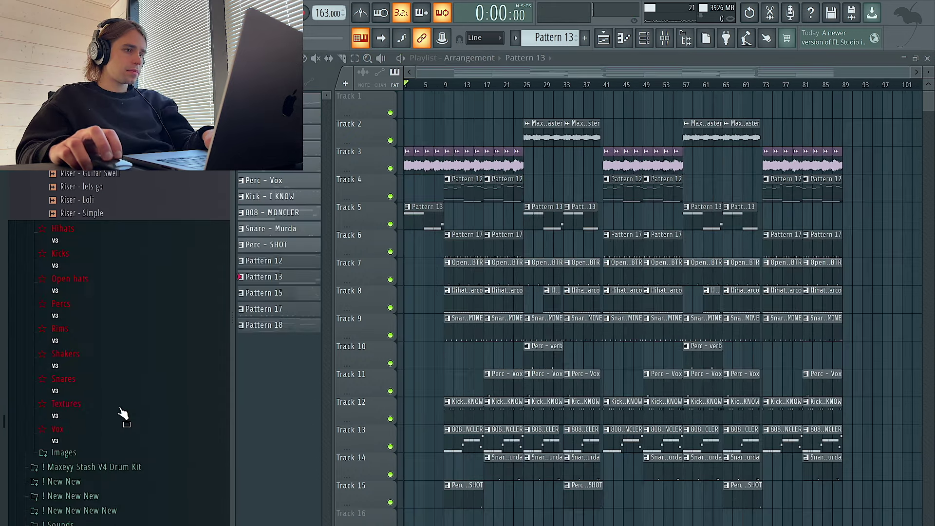
Step: Audition samples from the V3 Textures folder and try Texture - Big dog on Track 11 at bar 1
left_click(124, 416)
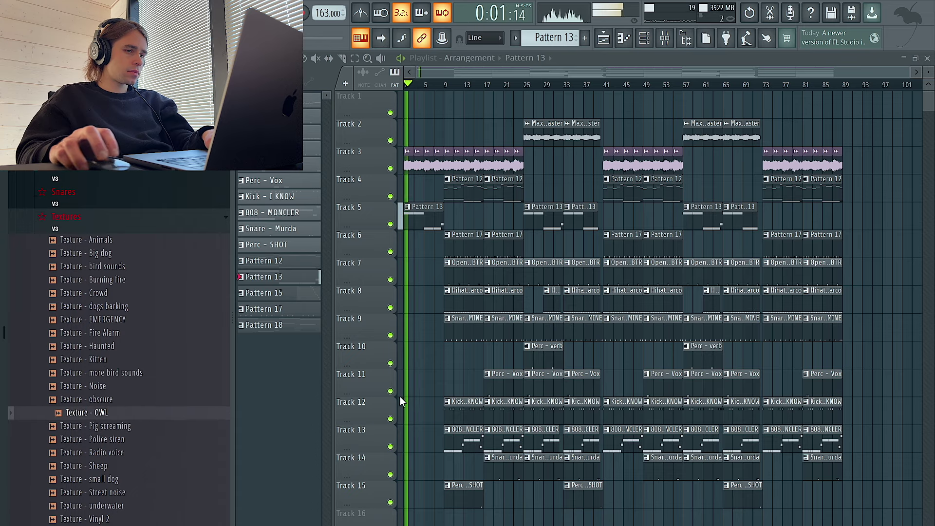
scroll(424, 403, "up", 4)
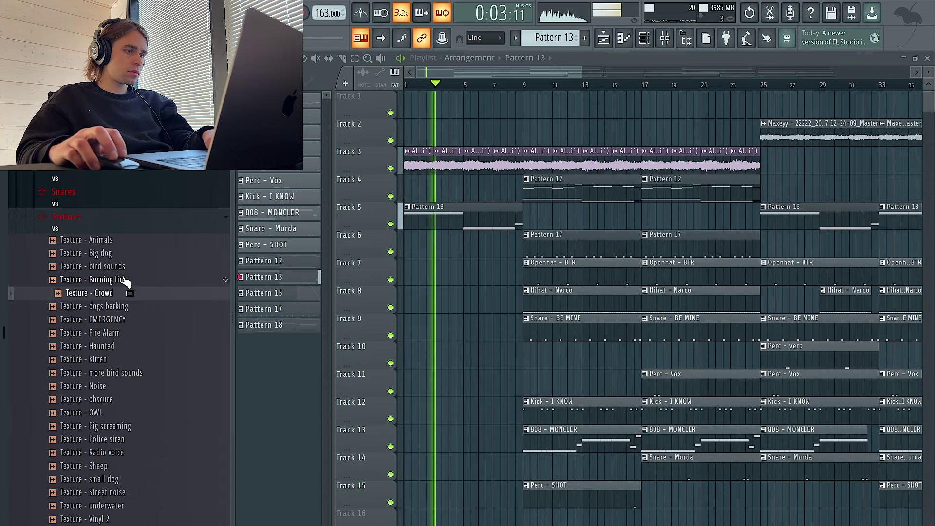
left_click(119, 267)
left_click(115, 253)
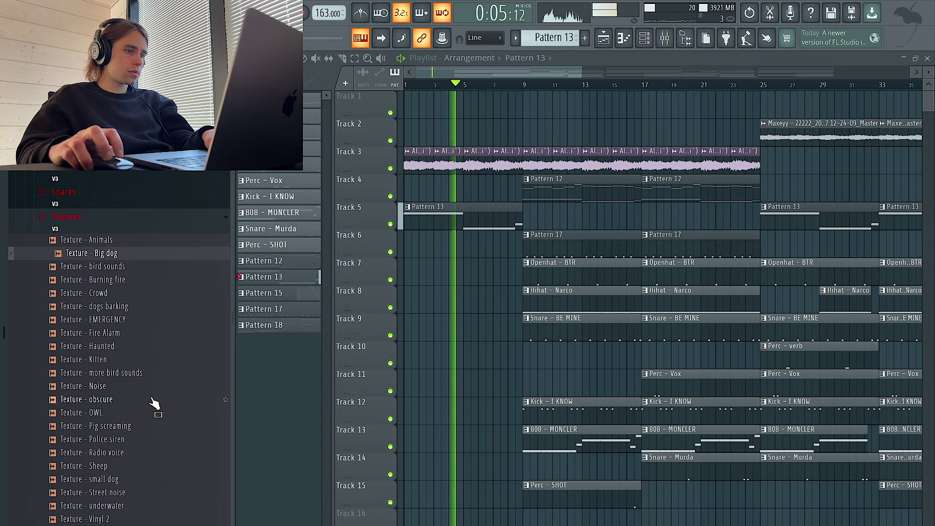
left_click_drag(115, 253, 411, 383)
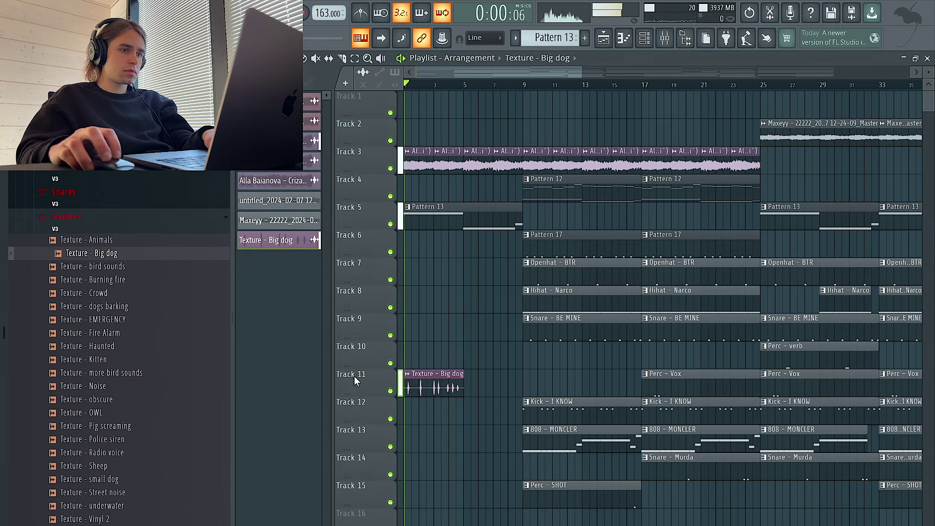
double_click(427, 379)
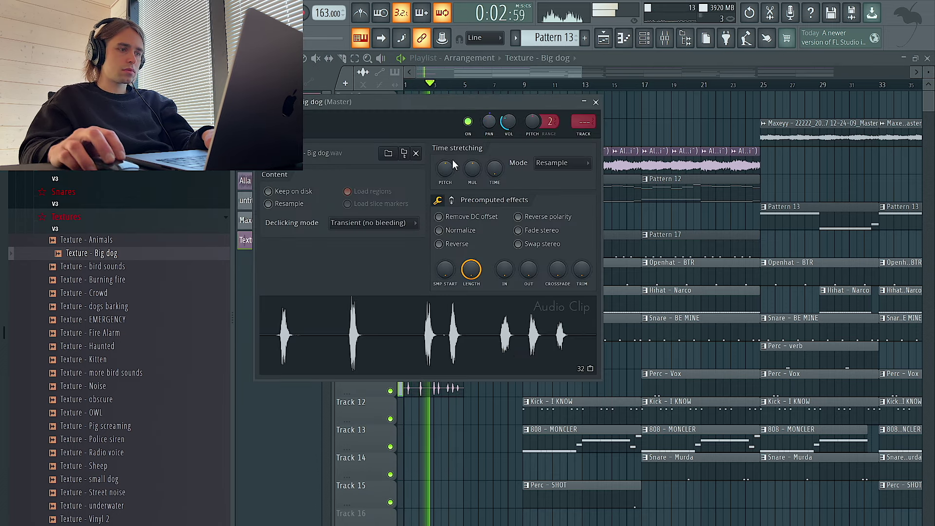
Step: Place Texture - Police siren on Track 11 at bar 1, then slice it at bar 9 and delete the remainder
left_click_drag(140, 437, 373, 358)
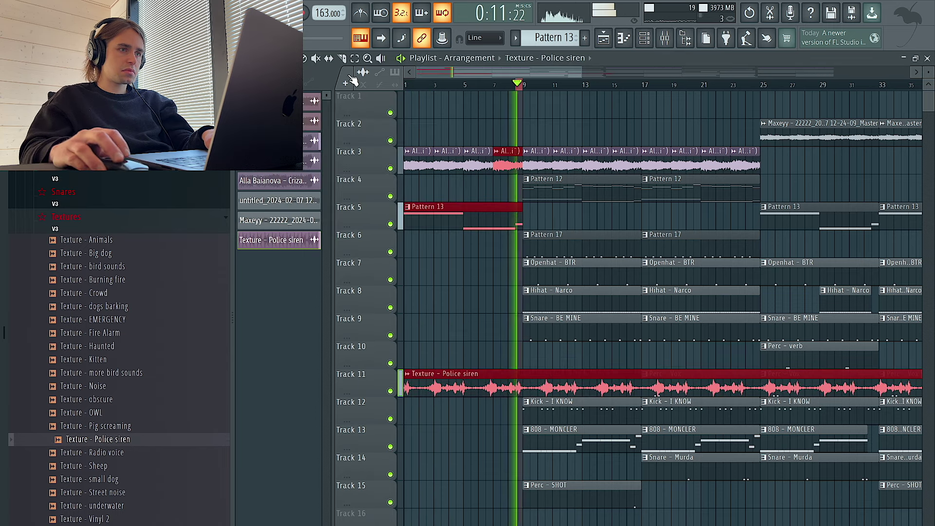
left_click(344, 59)
left_click(408, 84)
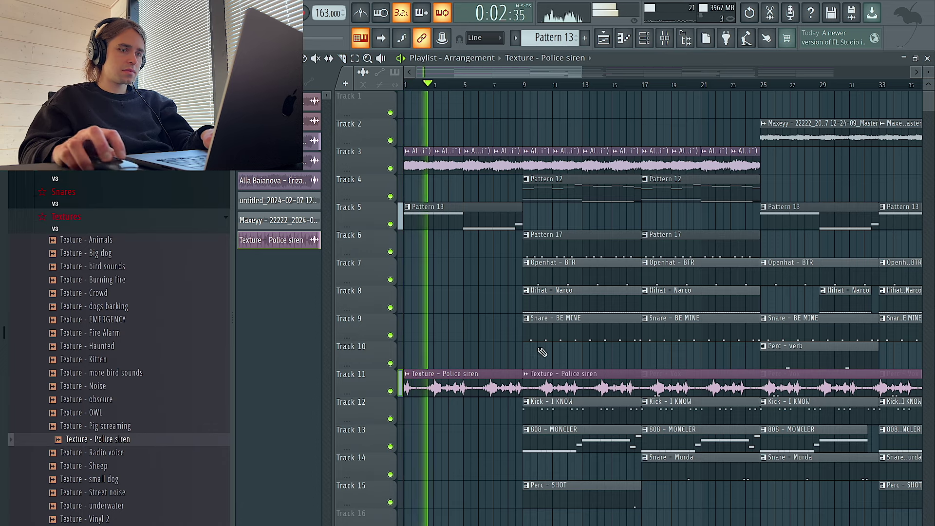
right_click(542, 385)
Step: Trim the start of the Police siren clip to where the siren swells and move the clip back to bar 1
key("space")
left_click_drag(475, 389, 483, 390)
double_click(476, 388)
key("Escape")
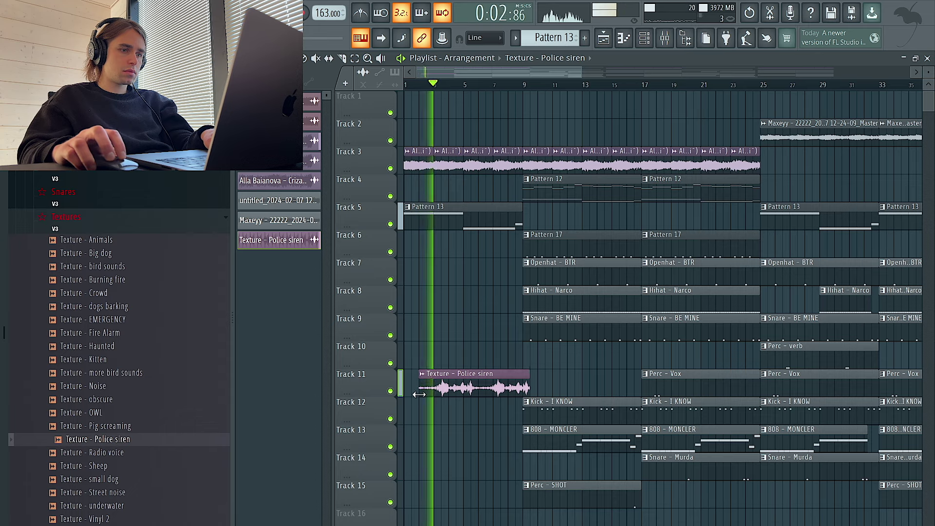
key("space")
key("space")
left_click_drag(457, 391, 476, 392)
key("space")
key("space")
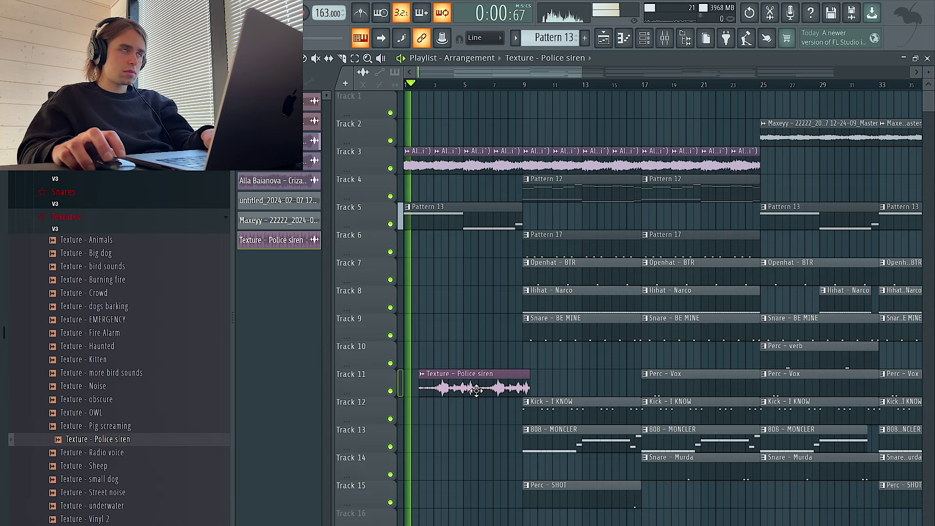
left_click_drag(477, 392, 439, 394)
key("space")
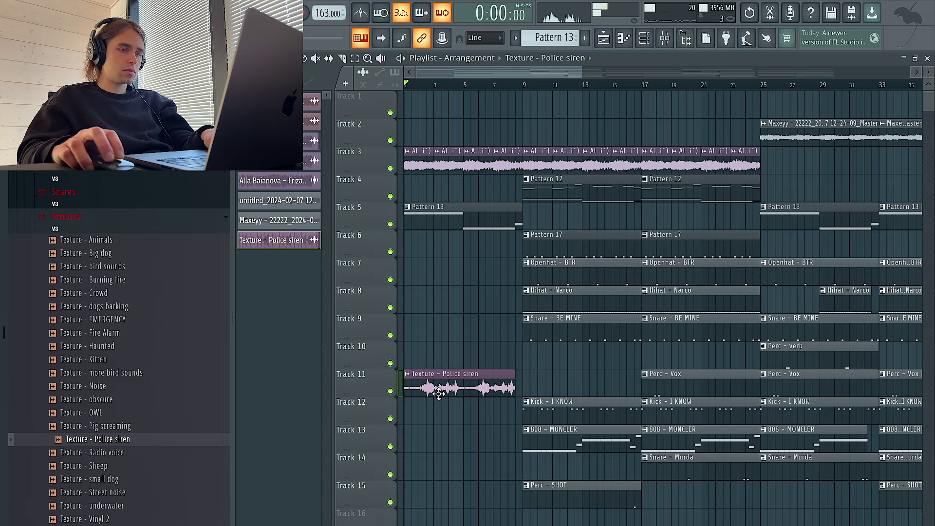
Step: Route the Police siren clip to mixer track 4 at a reduced level and extend its end to bar 9
double_click(446, 394)
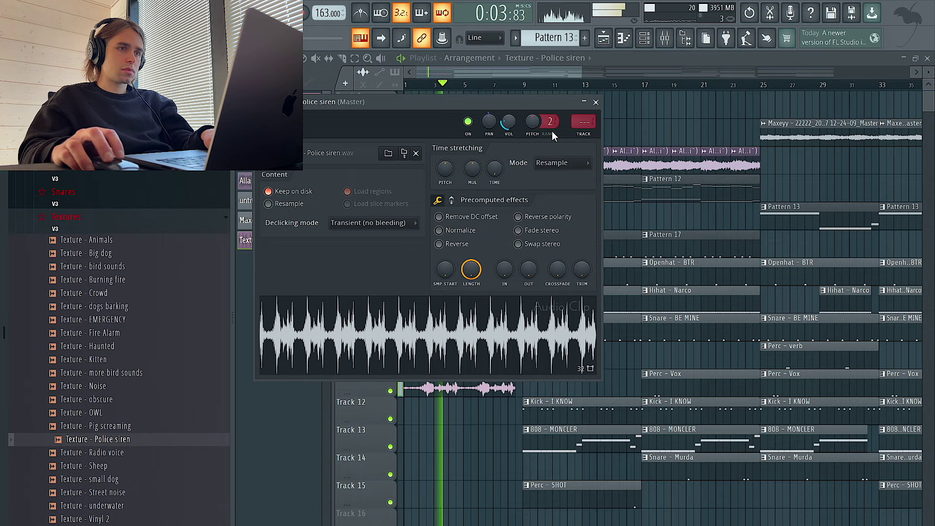
key("ctrl+l")
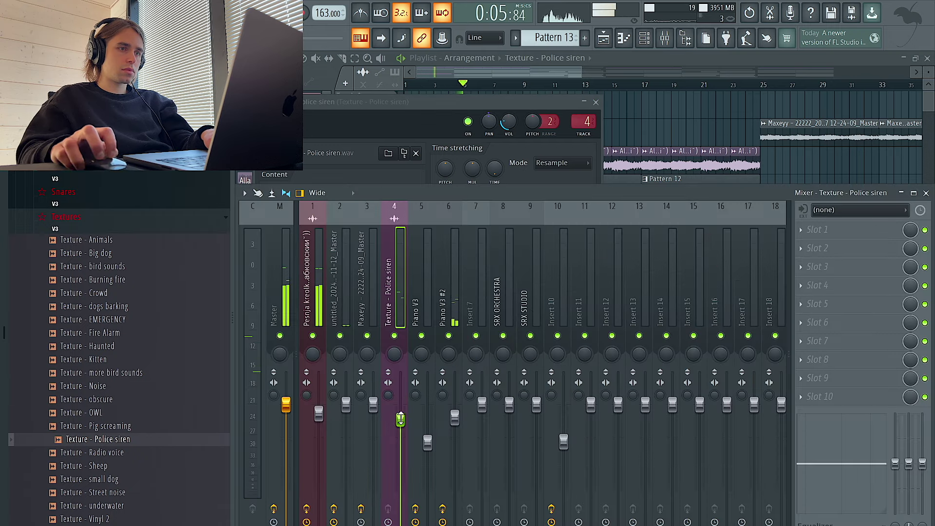
left_click(504, 144)
key("F12")
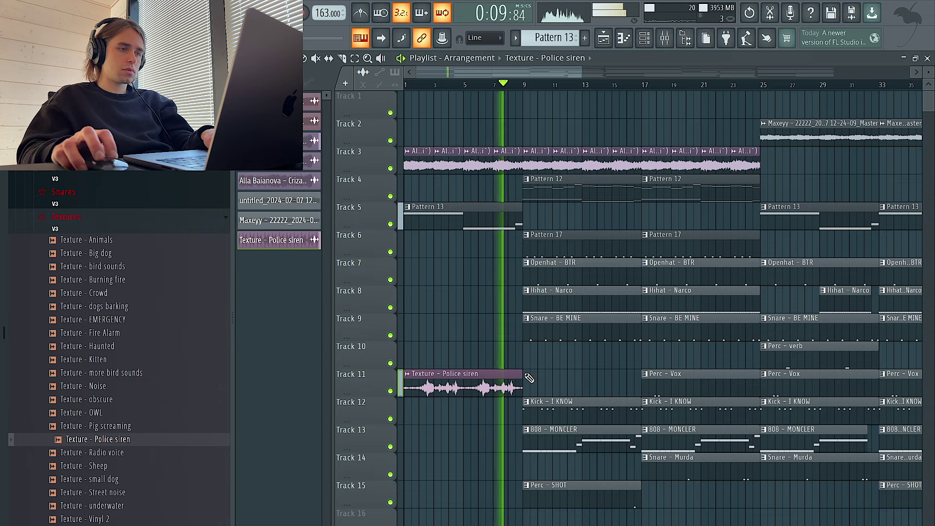
scroll(147, 219, "up", 2)
scroll(421, 268, "down", 3)
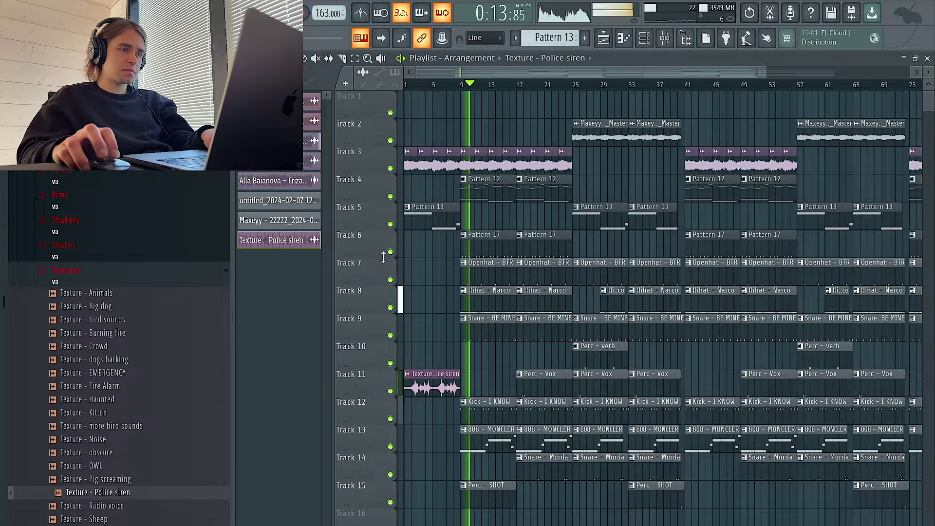
Step: Review the Unsorted channels and their mixer track assignments in the channel rack
left_click(645, 38)
left_click(325, 59)
left_click(324, 102)
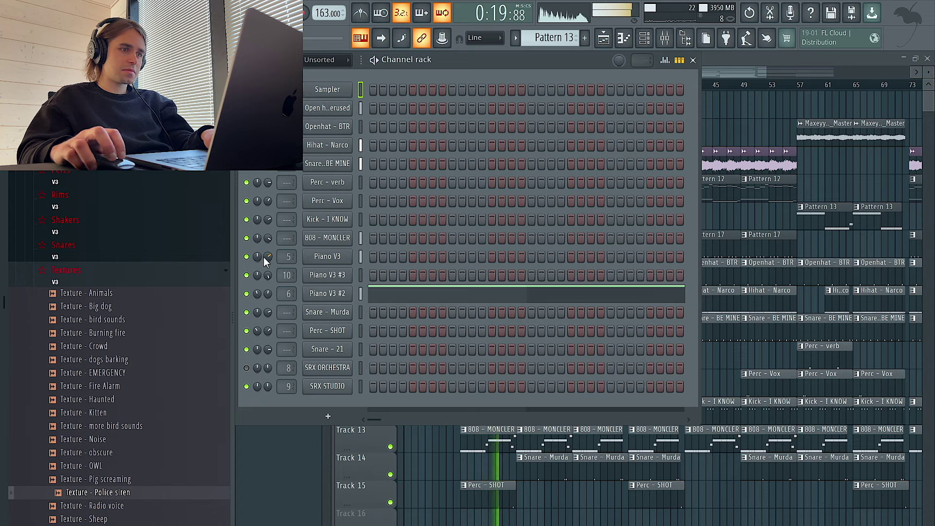
left_click(693, 60)
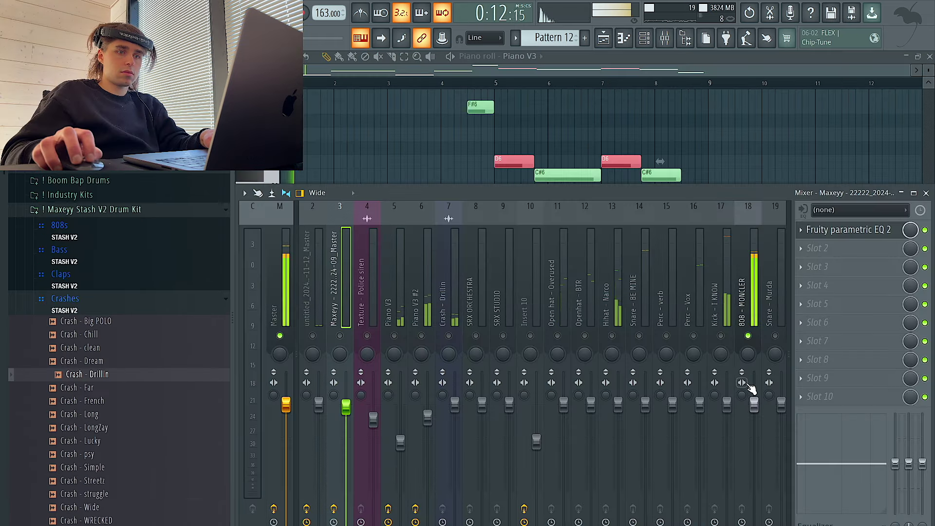
Step: Inspect the 808 - MONCLER channel's volume envelope and sample settings
left_click(645, 39)
left_click(340, 281)
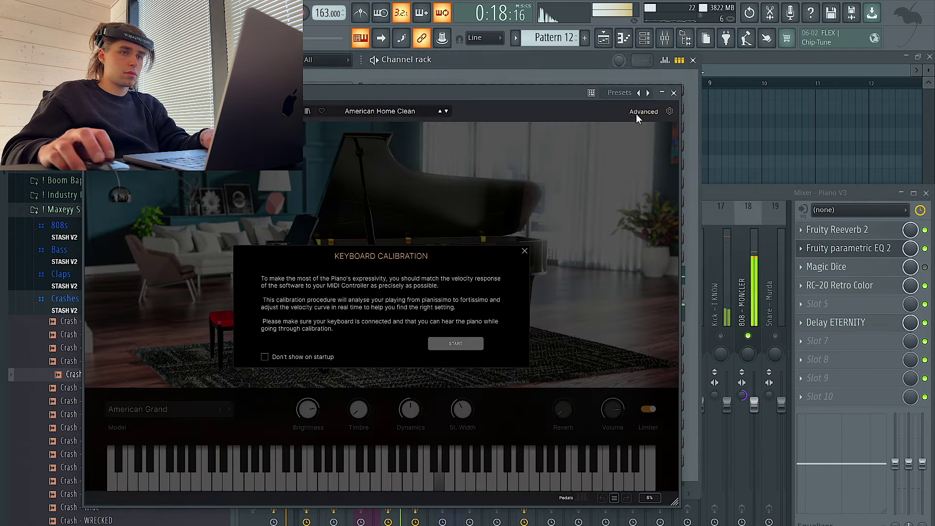
left_click(674, 94)
left_click(329, 238)
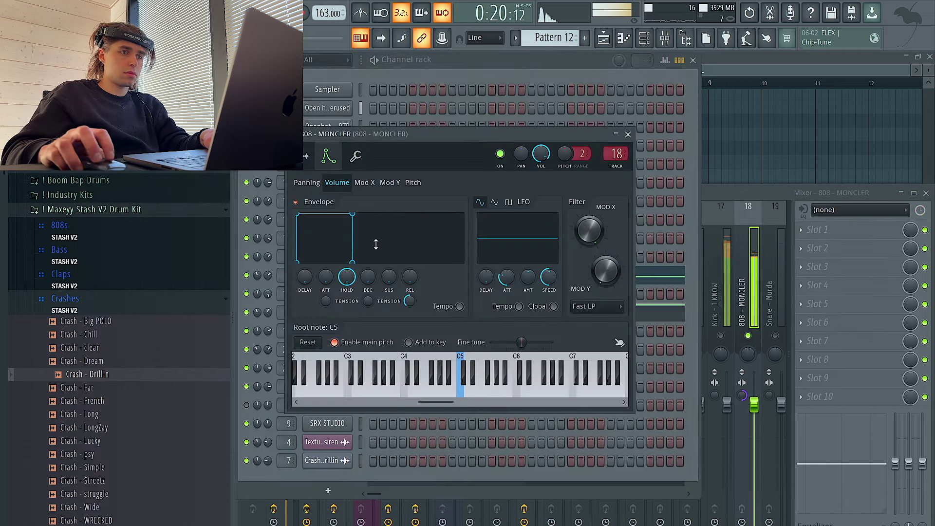
left_click(306, 158)
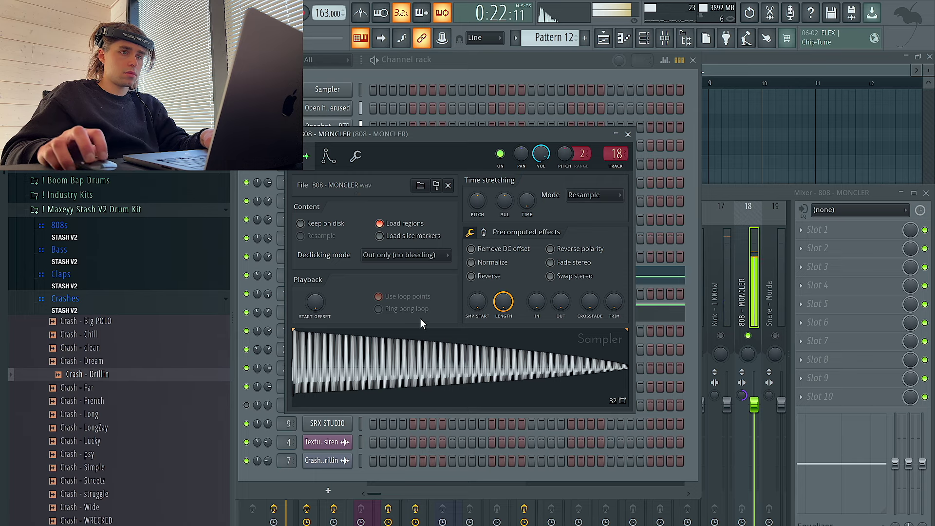
left_click(629, 135)
Step: Lower the Kick - I KNOW mixer track's level and adjust its stereo separation
left_click(731, 273)
left_click_drag(727, 405, 727, 417)
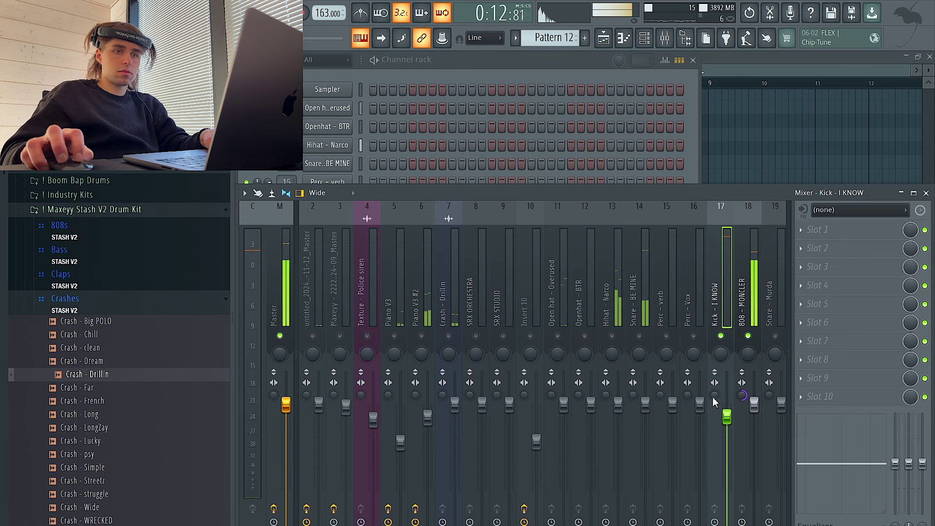
left_click_drag(727, 417, 727, 429)
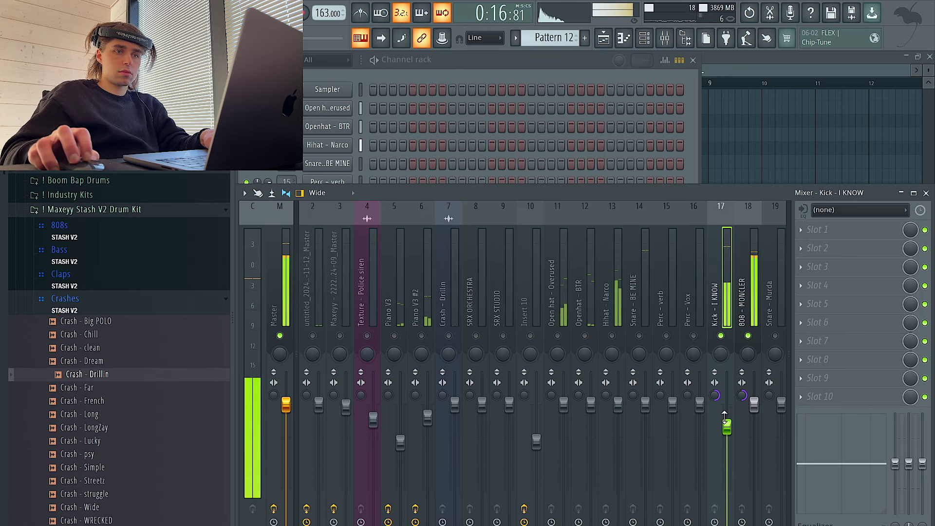
Step: Lower the Hihat - Narco level slightly and unmute the hats, Snare - BE MINE, Perc - verb and Perc - Vox mixer tracks
left_click(618, 404)
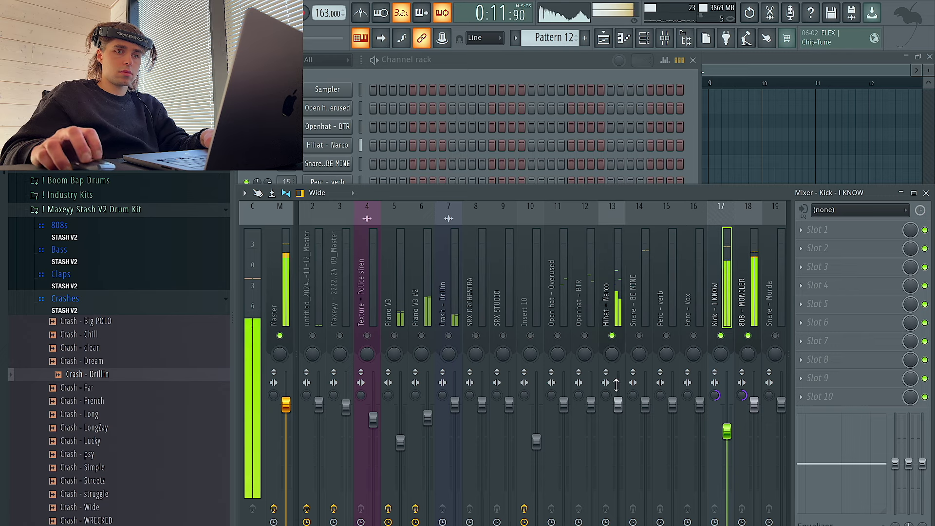
left_click(559, 336)
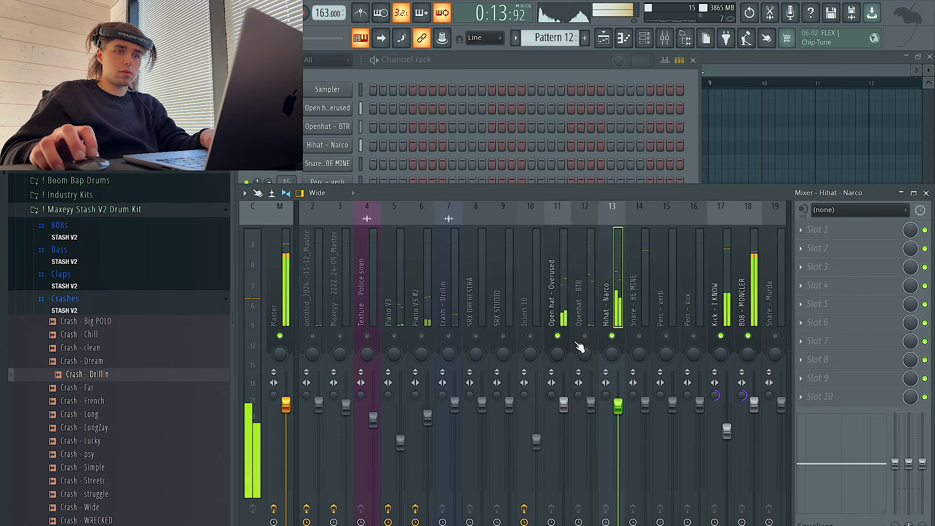
left_click(586, 336)
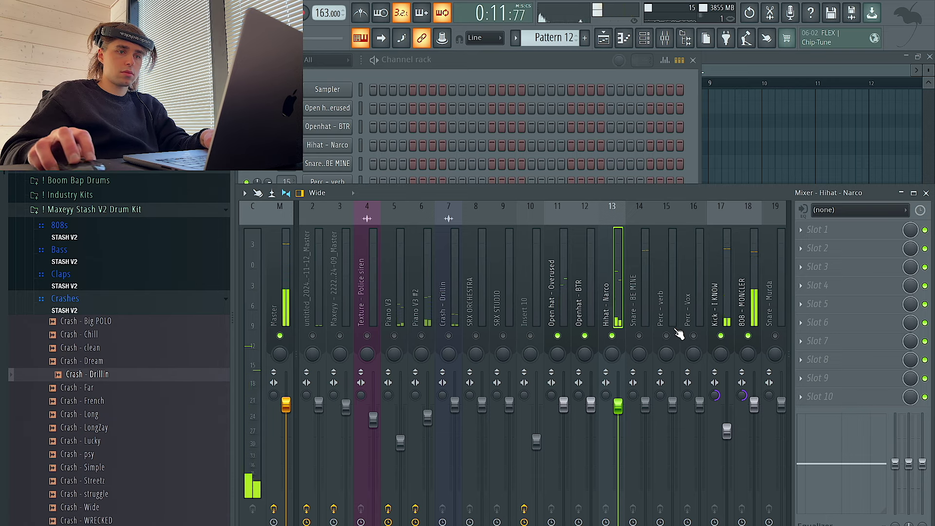
left_click(641, 340)
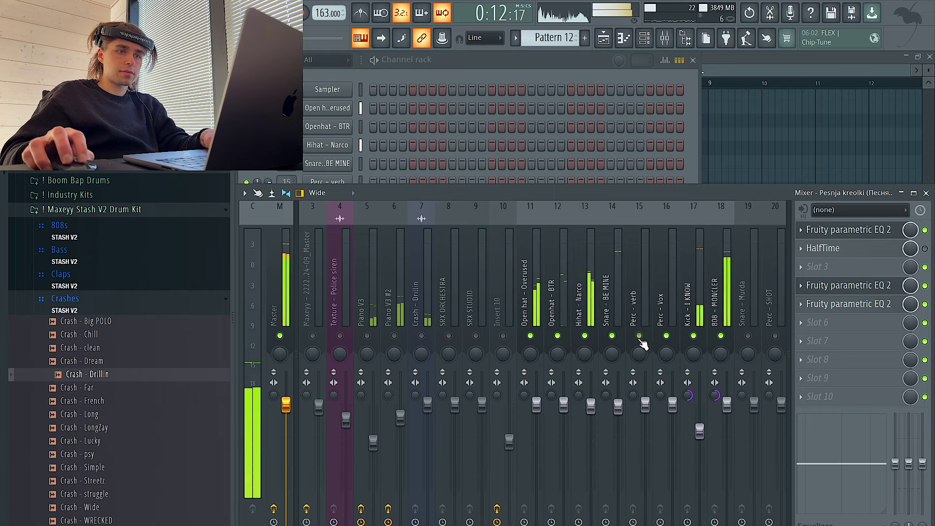
Step: Unmute the Snare - Murda, Perc - SHOT and Snare - 21 mixer tracks
scroll(641, 339, "right", 3)
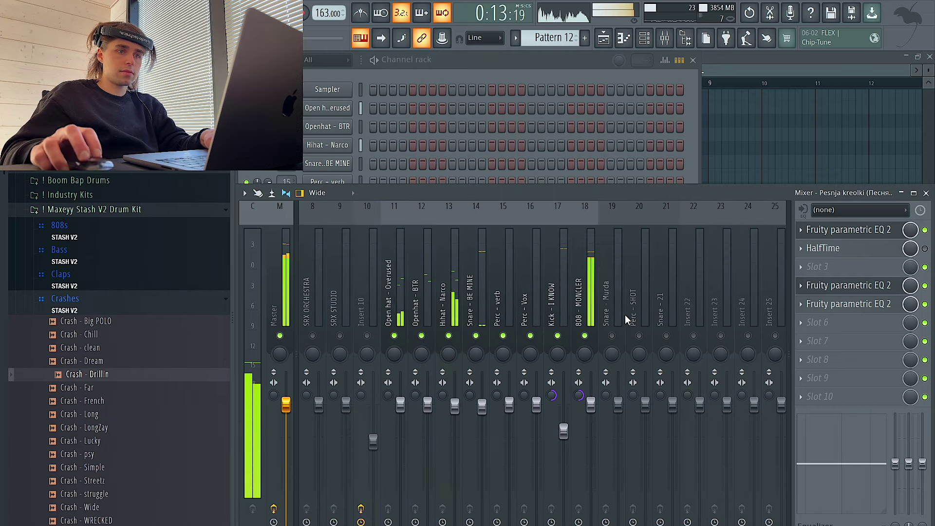
left_click(612, 335)
left_click(639, 335)
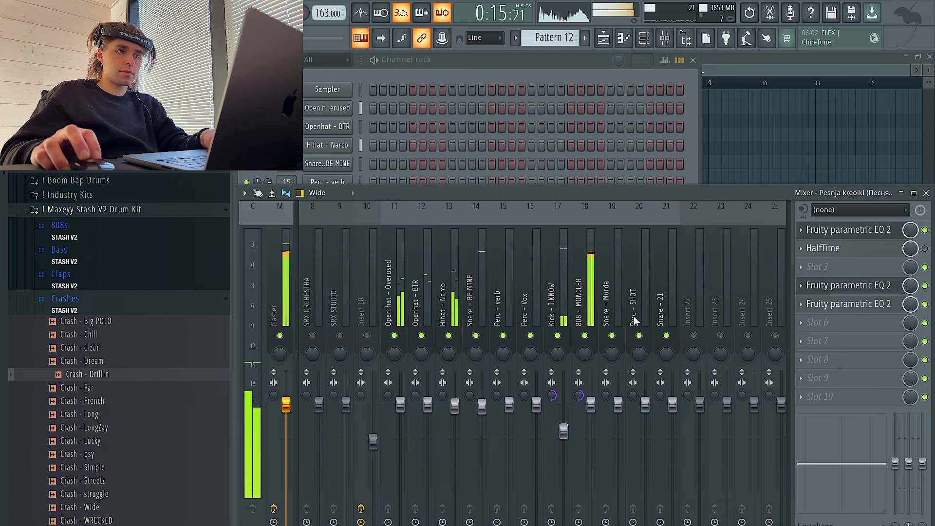
Step: Play the song from about bar 17, lowering Perc - Vox slightly and raising Snare - Murda slightly in the mixer
scroll(656, 306, "left", 2)
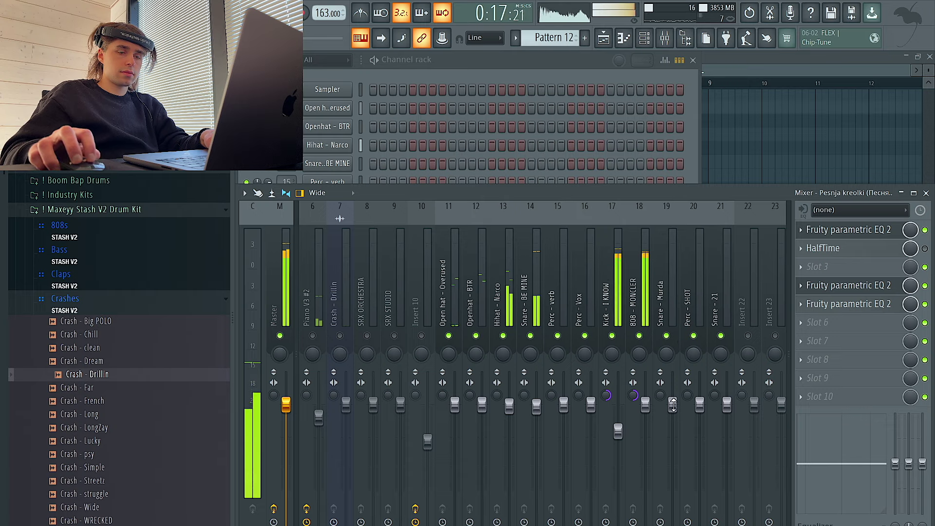
left_click(604, 38)
left_click(482, 84)
left_click(665, 38)
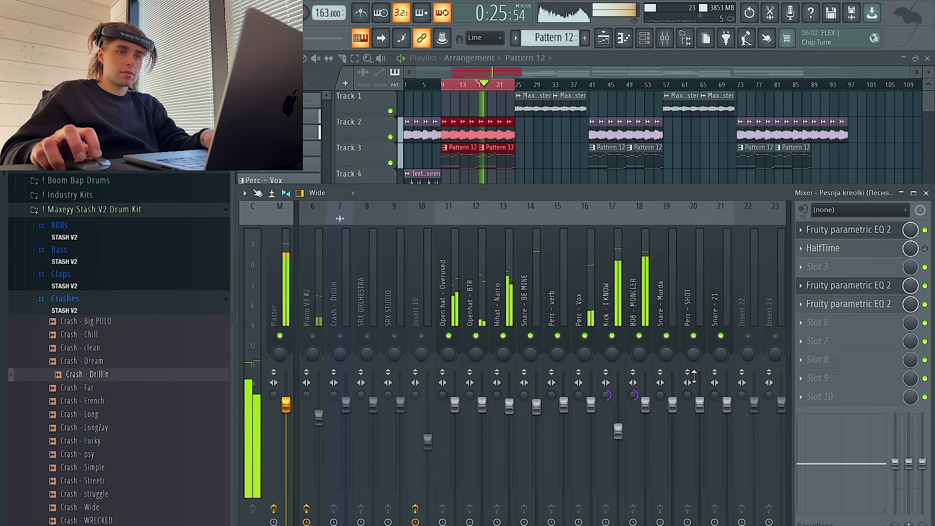
left_click(700, 404)
key("Left")
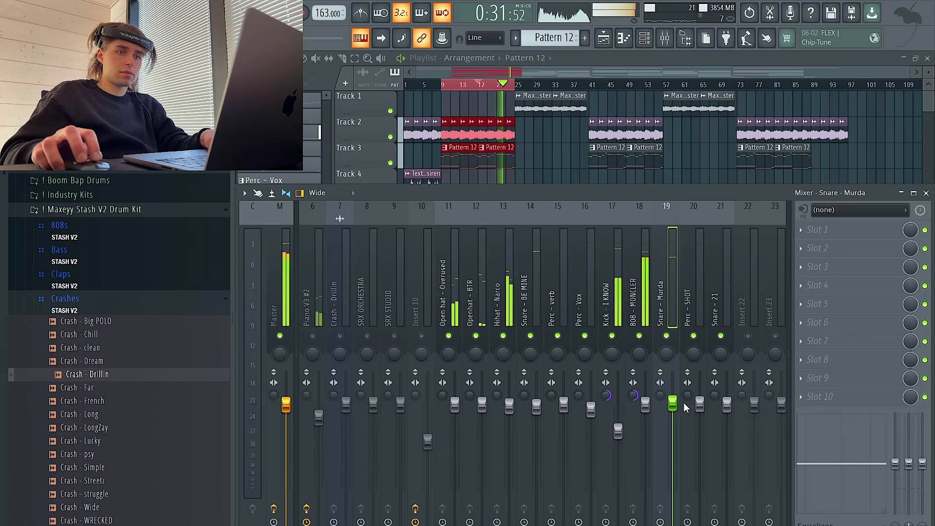
left_click(644, 390)
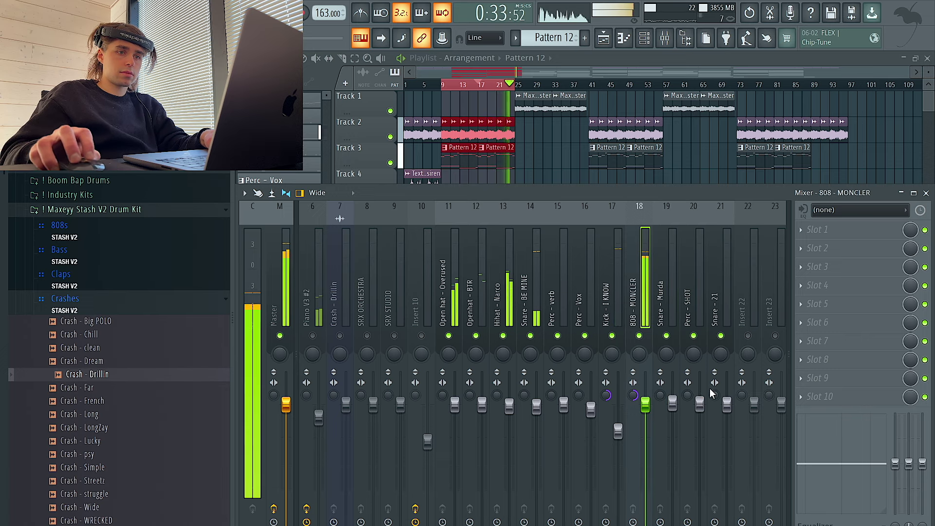
Step: Lower the Perc - SHOT mixer track's level and play the section back from bar 9
left_click(700, 407)
left_click(460, 80)
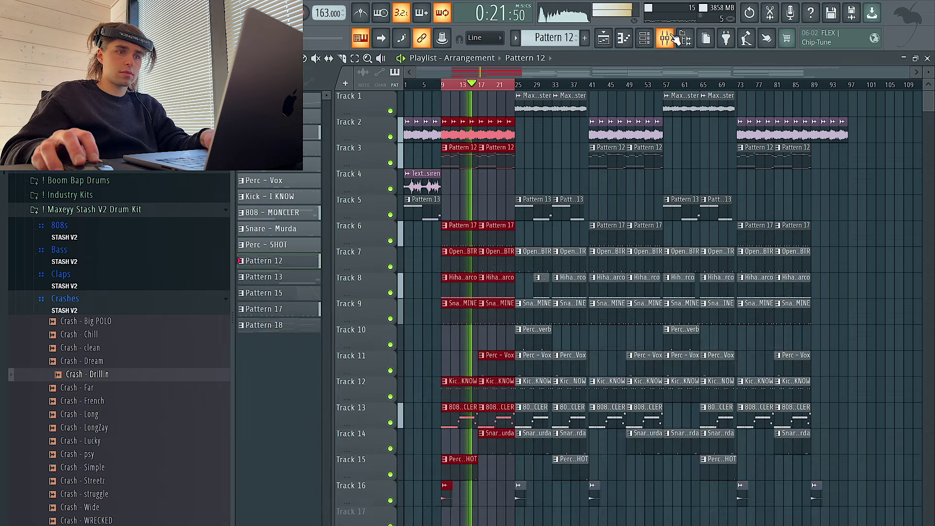
left_click(665, 38)
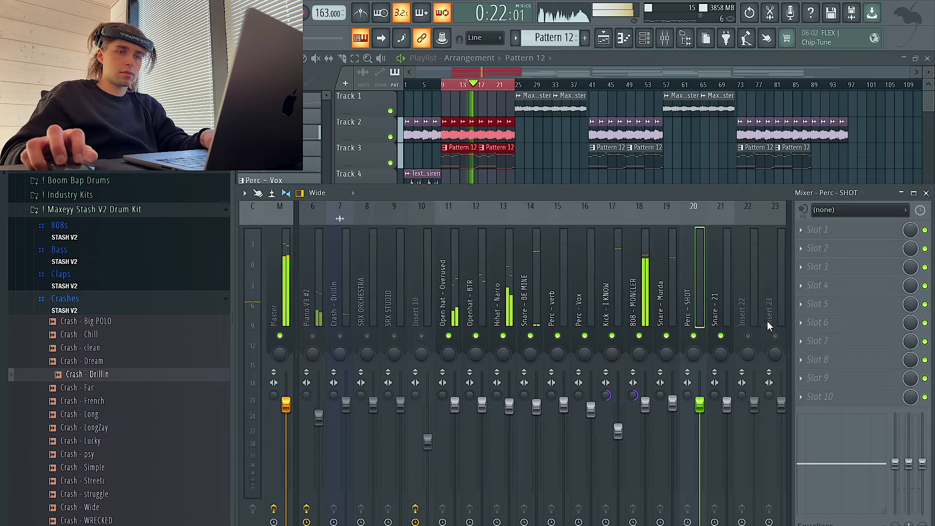
left_click_drag(700, 405, 700, 416)
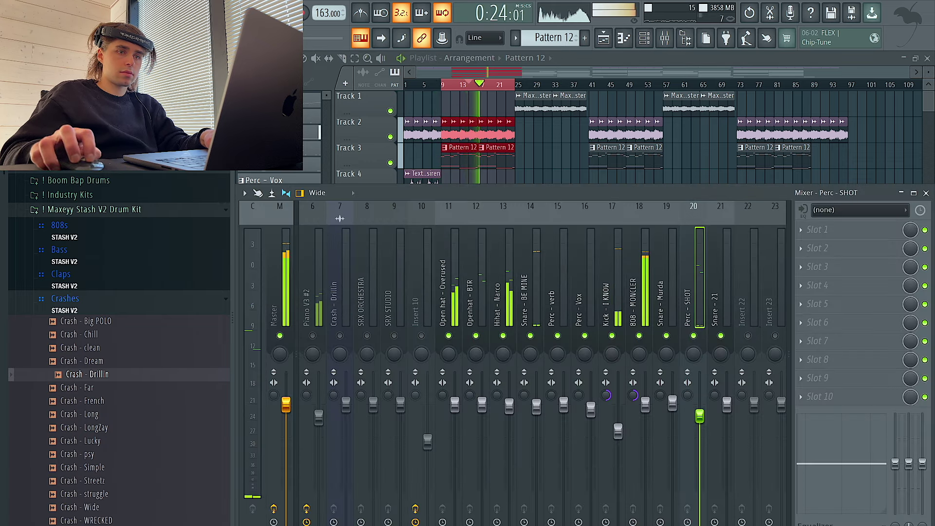
left_click(443, 85)
left_click(665, 38)
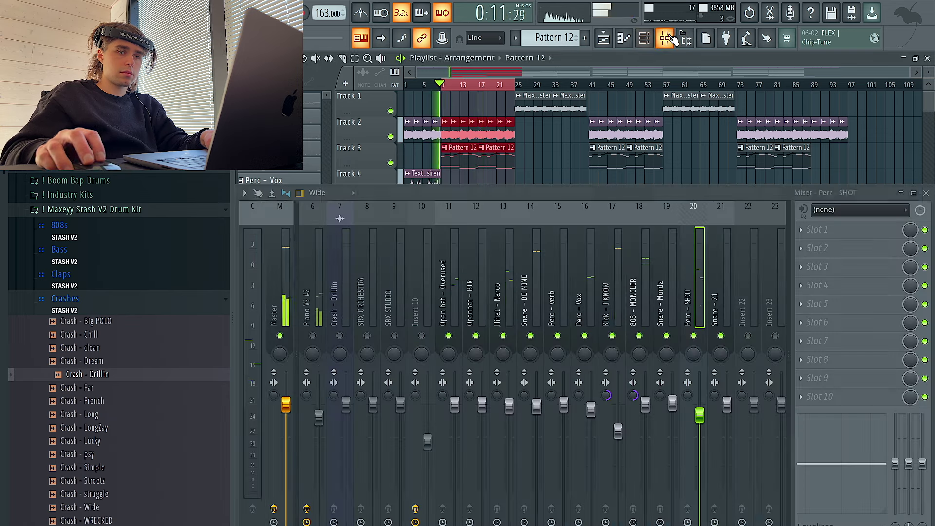
Step: Lower the Crash - Drillin mixer track slightly and unmute all remaining mixer tracks for full playback
left_click_drag(346, 405, 373, 411)
scroll(377, 324, "left", 1)
key("space")
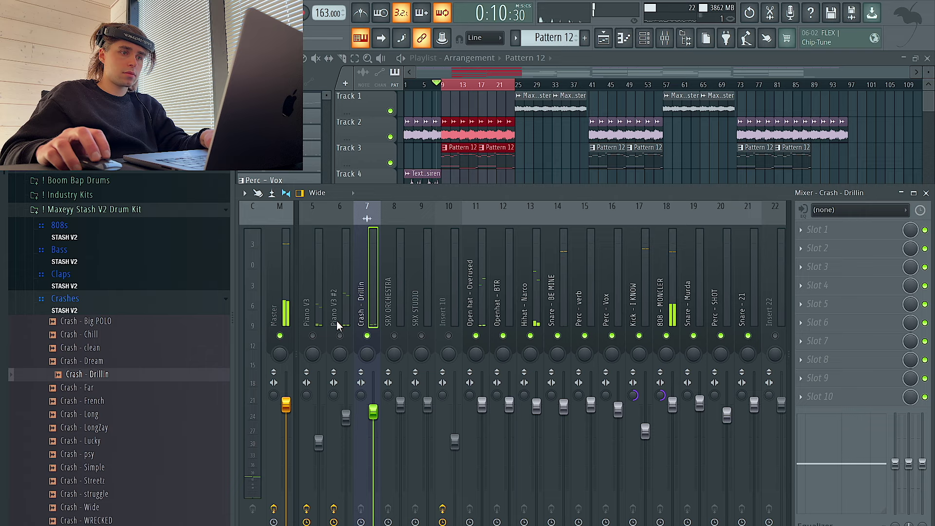
left_click(340, 335)
key("space")
left_click(340, 336)
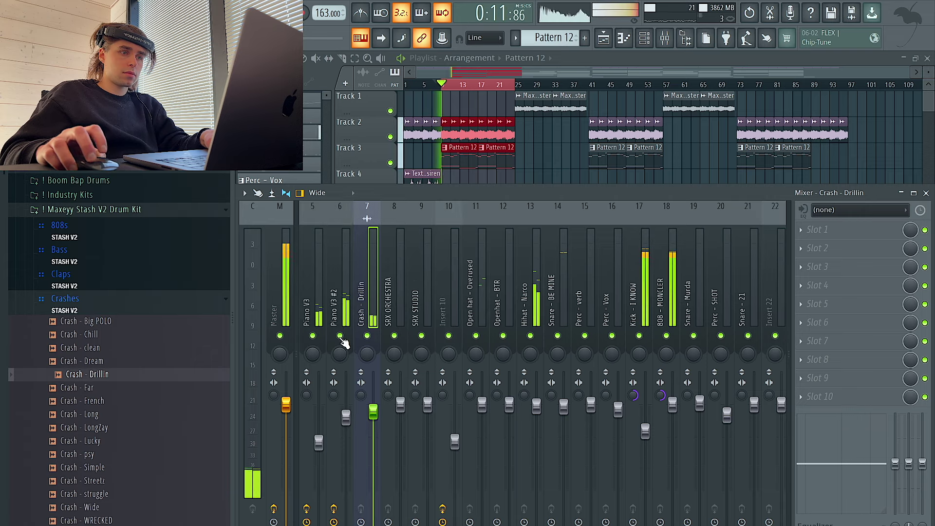
Step: Lower the Piano V3 #2 mixer track slightly and fine-tune the Piano V3 level against it during playback
left_click_drag(347, 414, 347, 419)
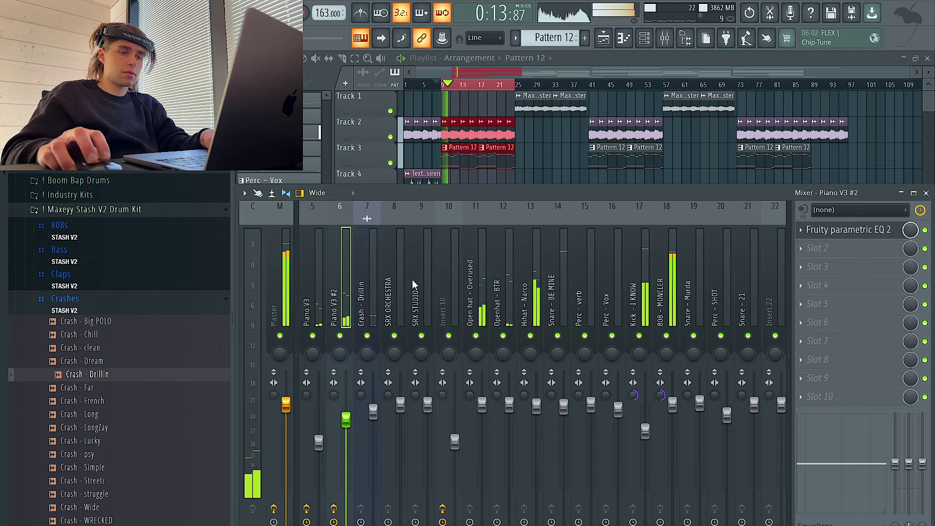
left_click_drag(324, 450, 324, 453)
scroll(361, 300, "up", 4)
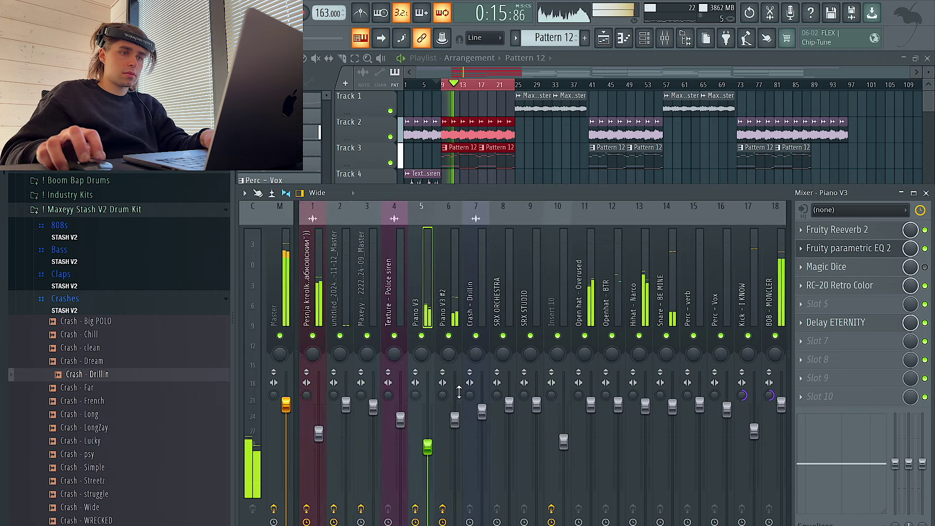
left_click_drag(454, 418, 455, 420)
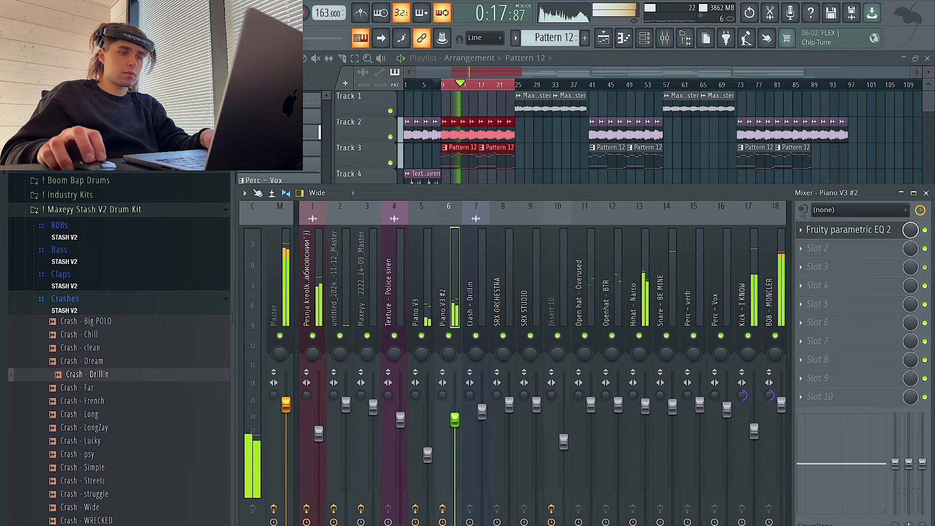
left_click(427, 453)
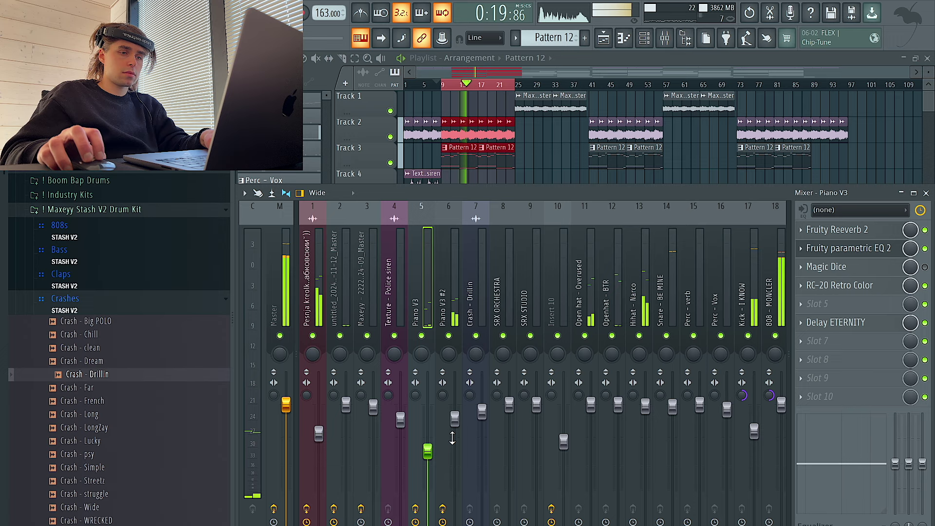
left_click(454, 420)
left_click_drag(428, 452, 427, 440)
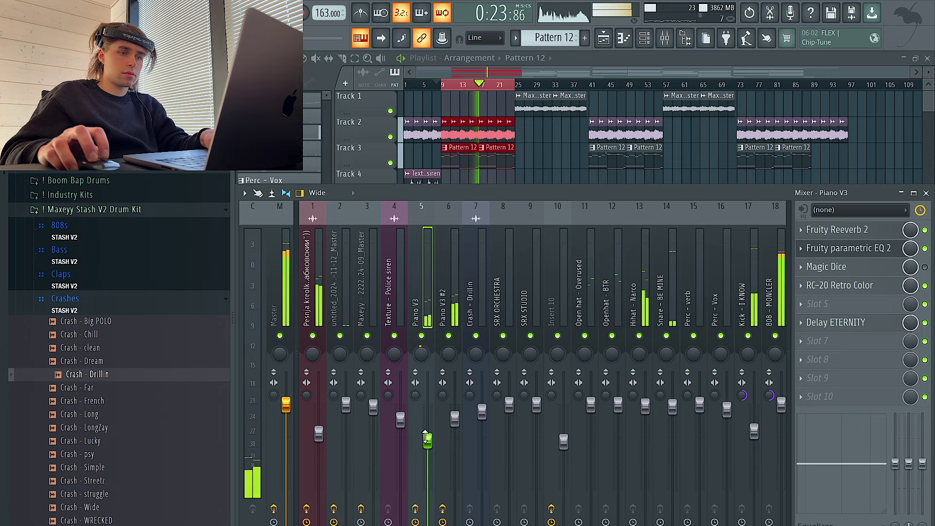
Step: Check the Tape MELLO-FI effect on mixer track 2 by bypassing and re-enabling it and viewing its settings
left_click(340, 283)
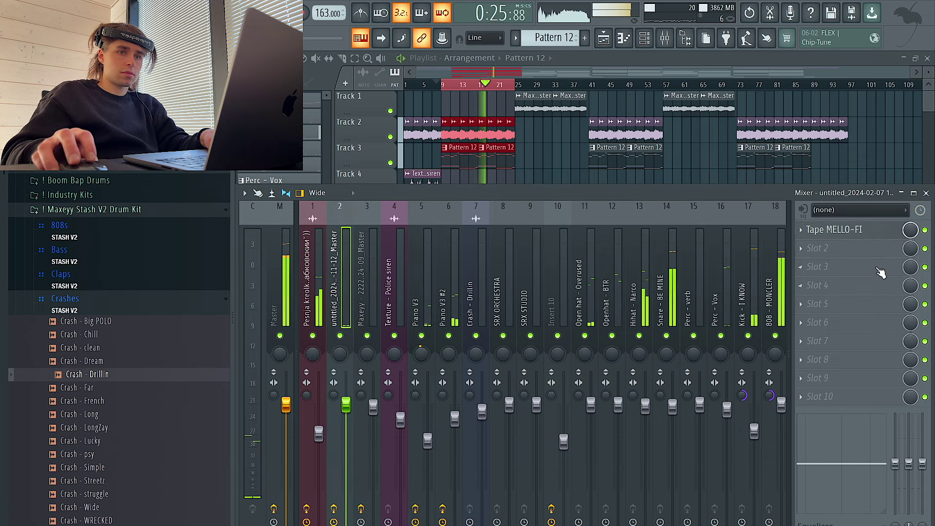
left_click(288, 278)
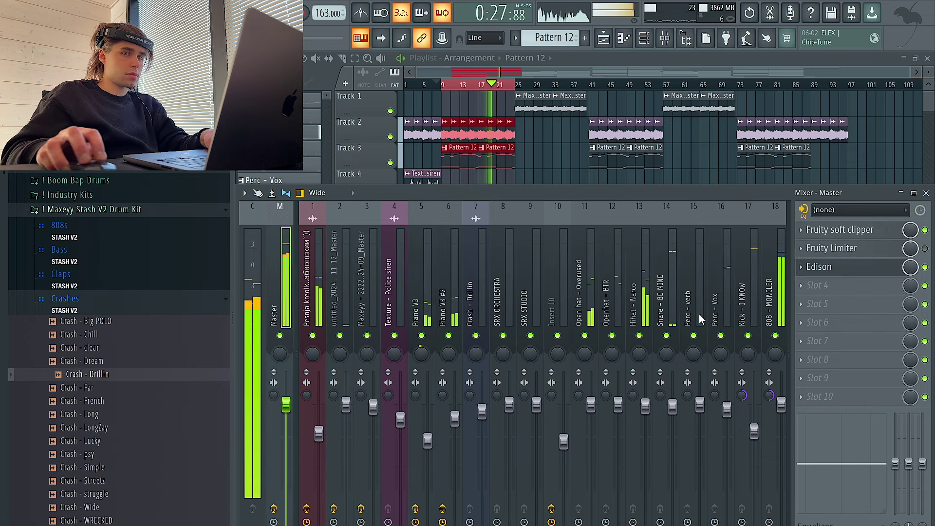
left_click(353, 322)
left_click(925, 230)
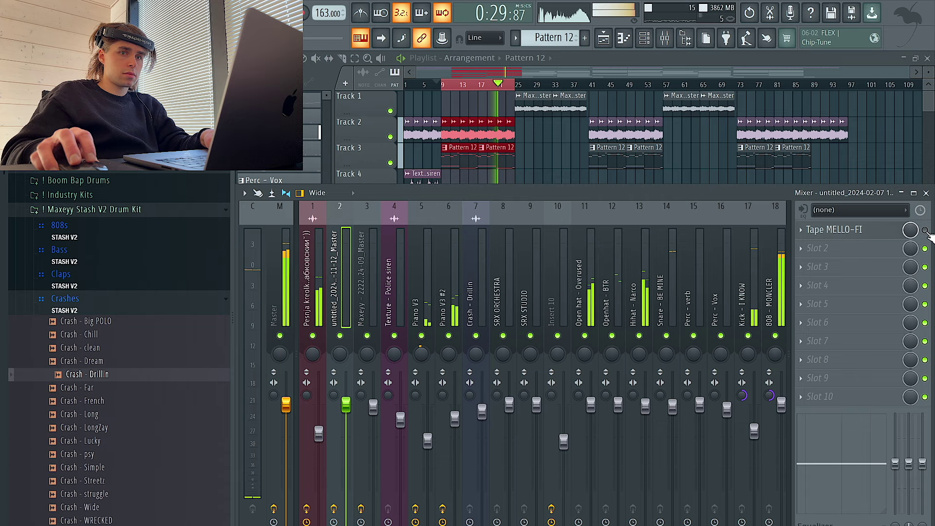
left_click(853, 233)
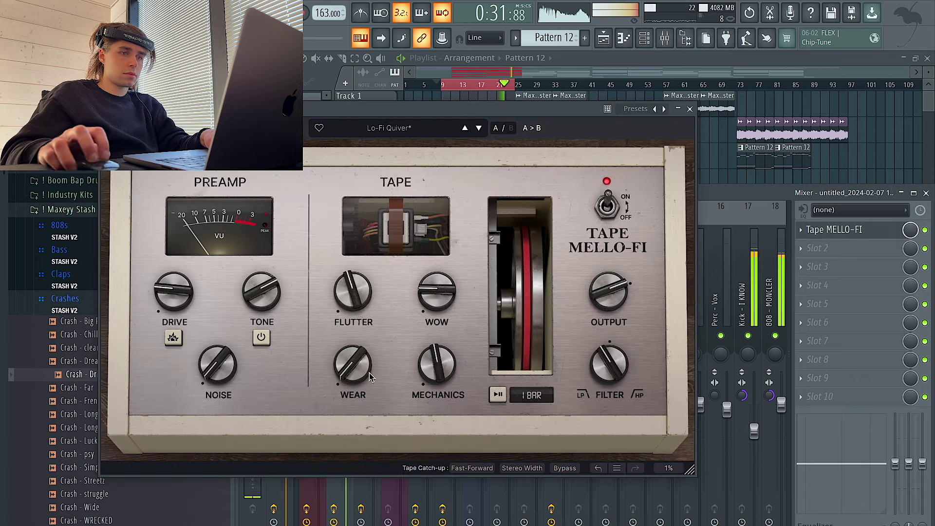
left_click(689, 109)
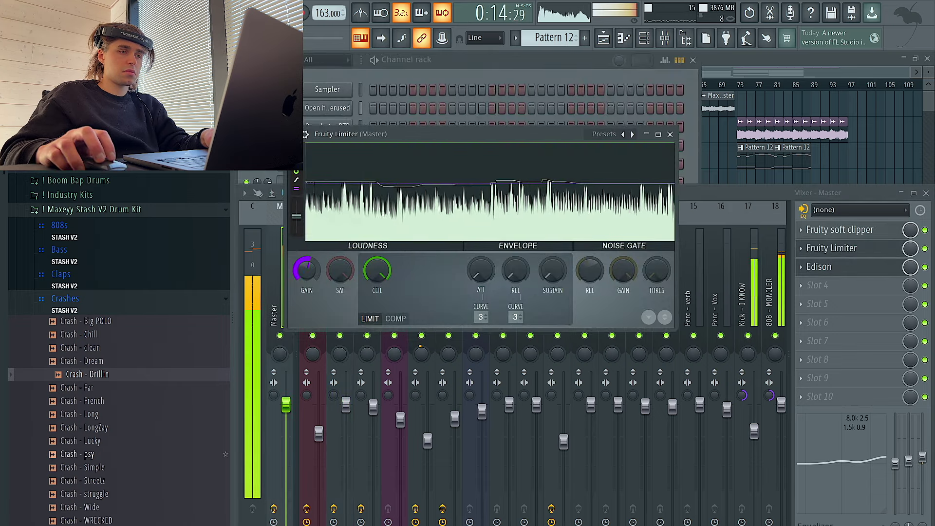
Step: Close the master's Fruity Limiter window and lower the Open hat - Overused mixer track slightly
key("Escape")
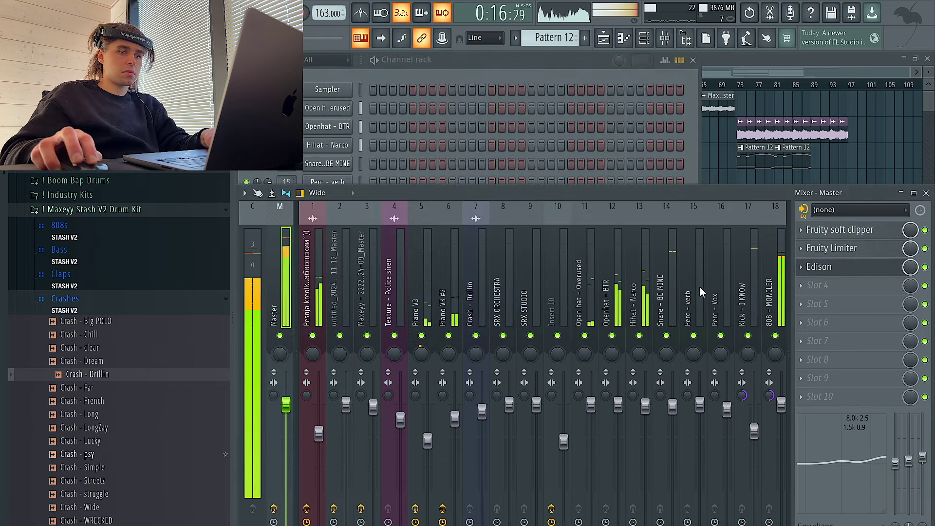
scroll(700, 288, "down", 2)
scroll(592, 308, "down", 2)
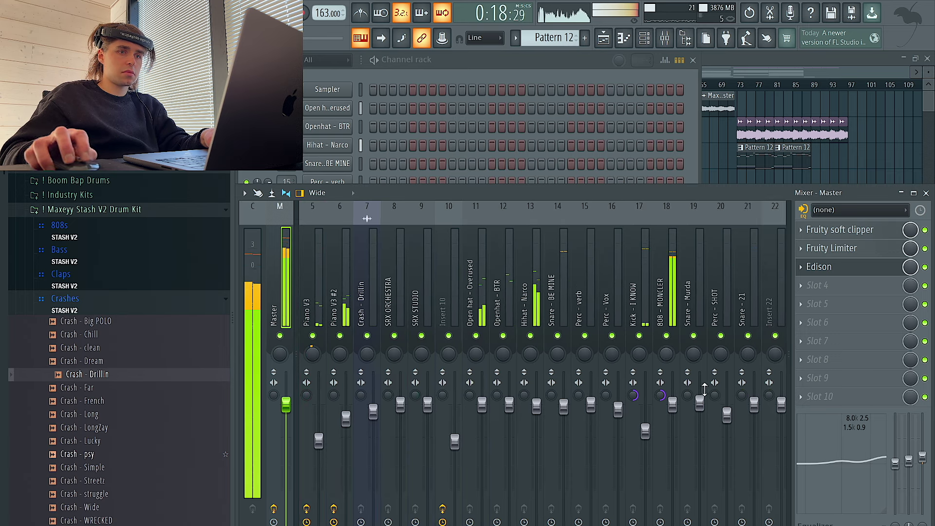
key("F6")
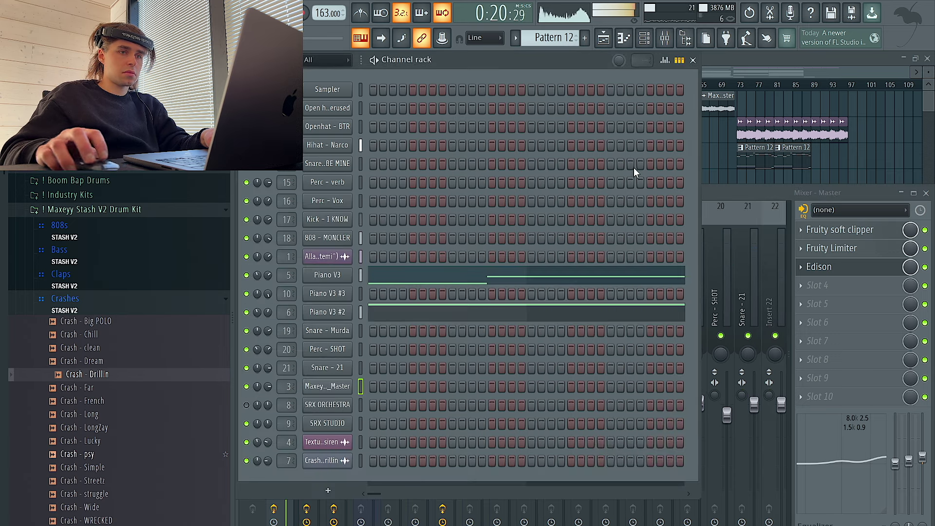
left_click(733, 192)
left_click(483, 318)
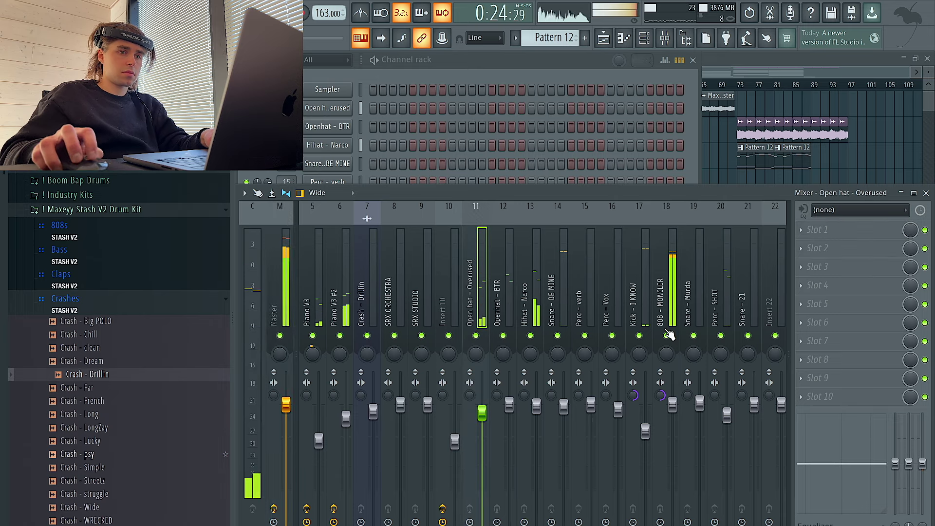
Step: Play the song from the start while checking the playlist arrangement and the channel rack
key("F5")
right_click(526, 86)
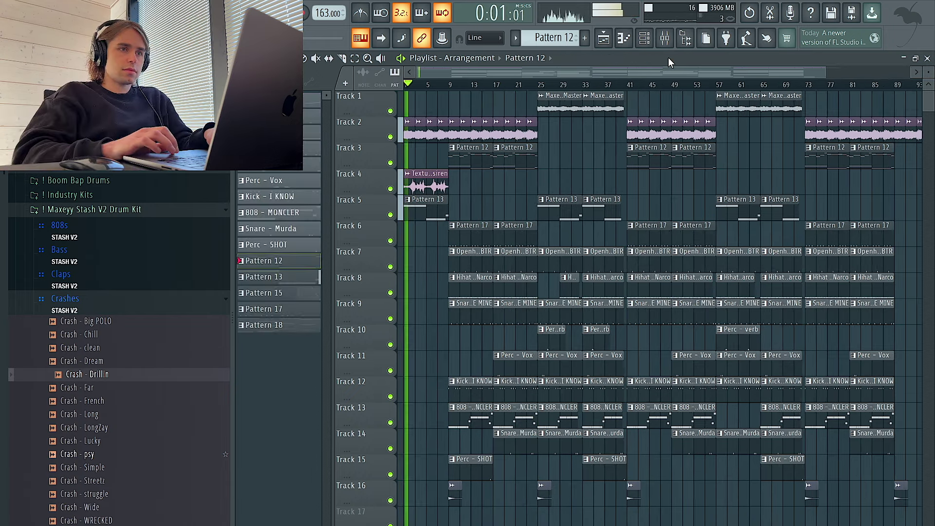
left_click(645, 38)
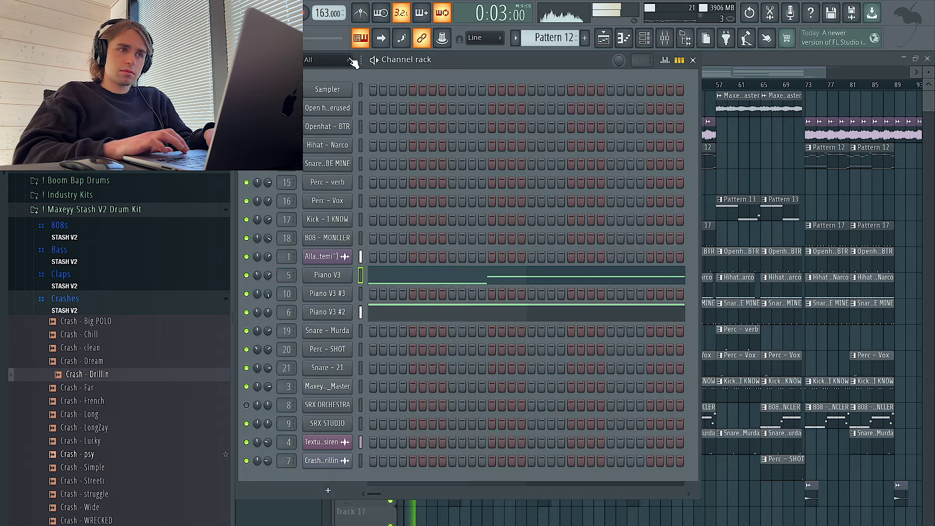
key("F6")
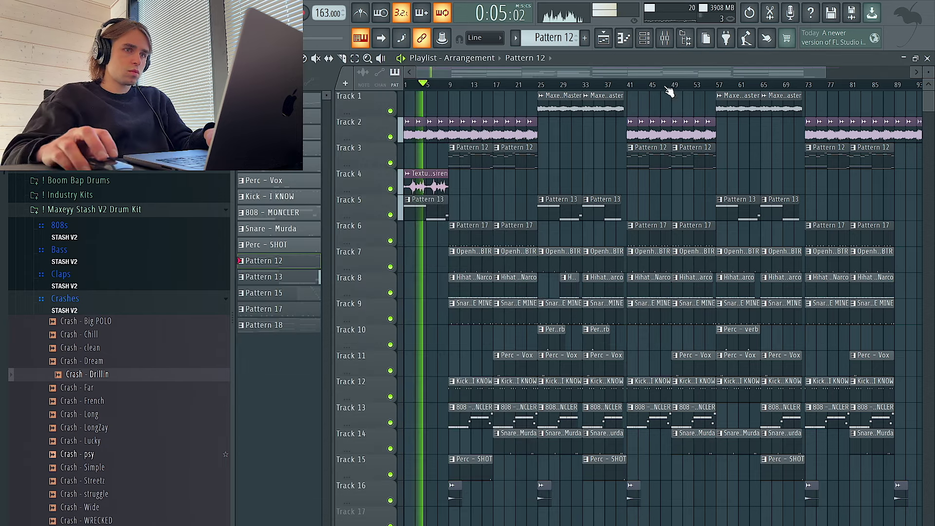
Step: Select the Master mixer track and trim its 8.0k EQ band to 2.4 during playback
left_click(671, 40)
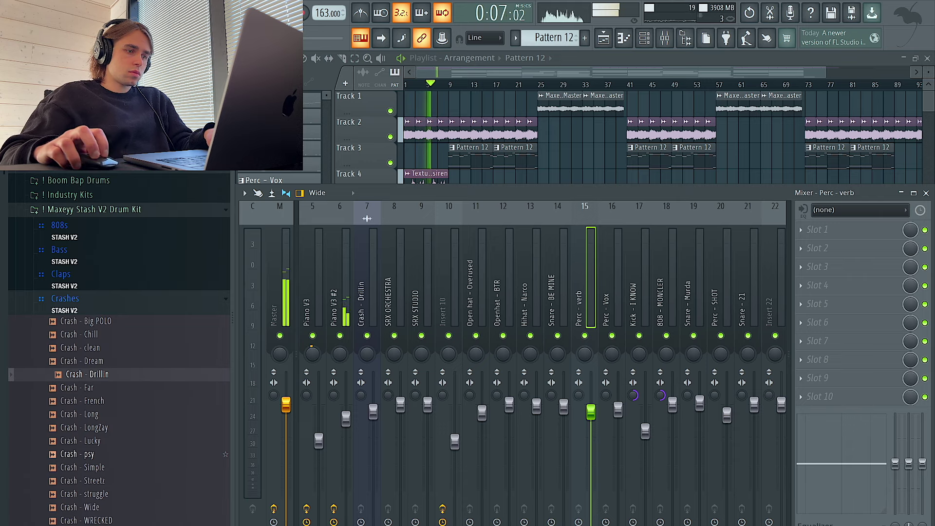
left_click(280, 292)
left_click(582, 165)
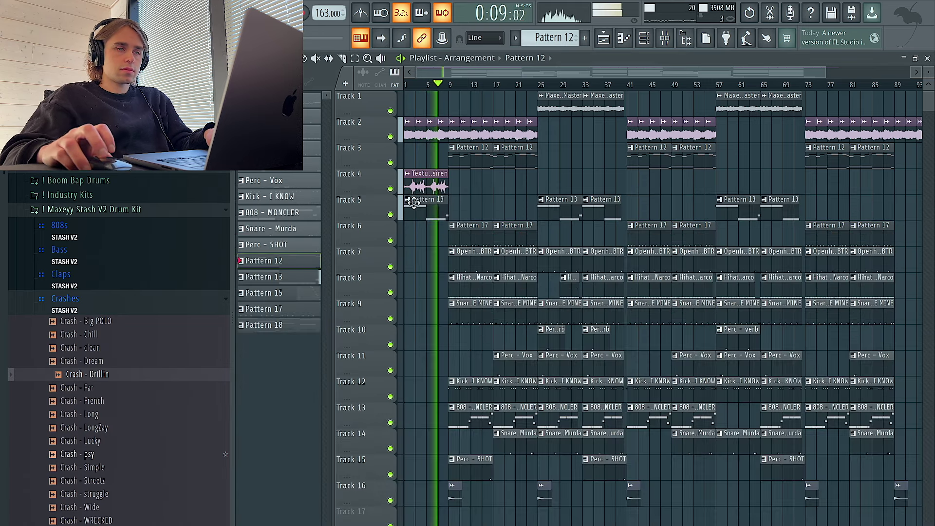
scroll(407, 258, "up", 2)
left_click(665, 40)
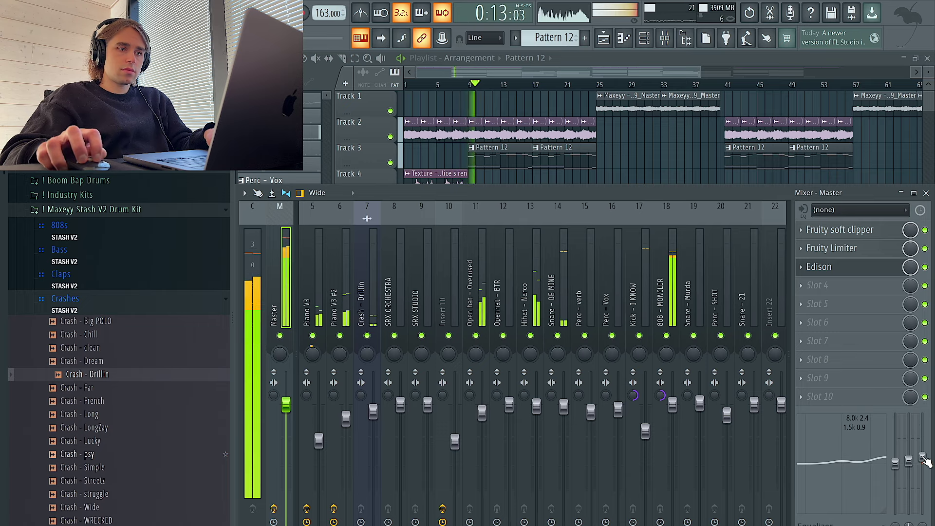
left_click(655, 173)
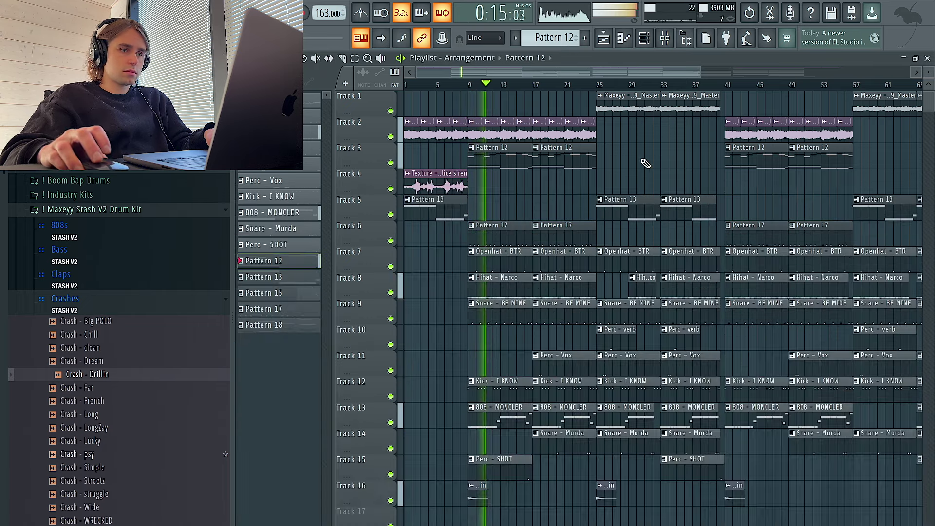
Step: Lower the song sample's level slightly on mixer track 1 and return to the playlist
left_click(665, 38)
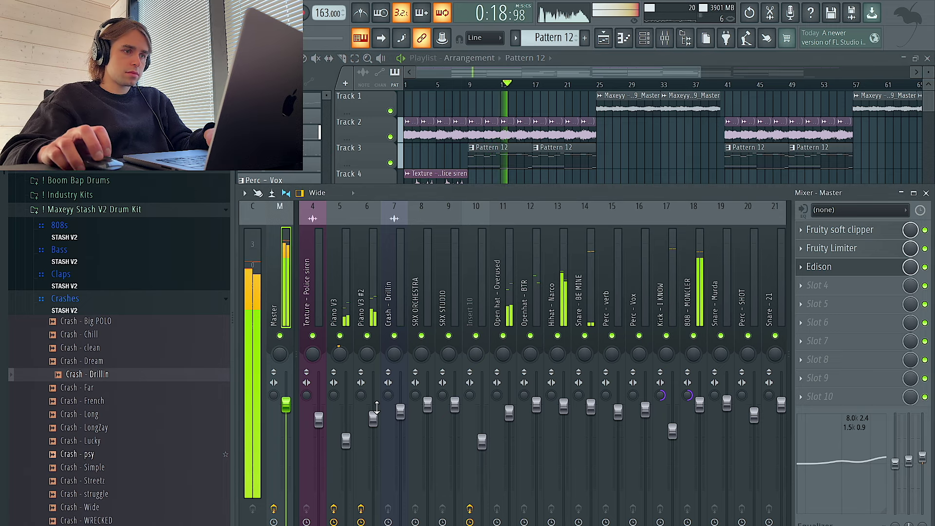
scroll(374, 285, "up", 3)
left_click(320, 433)
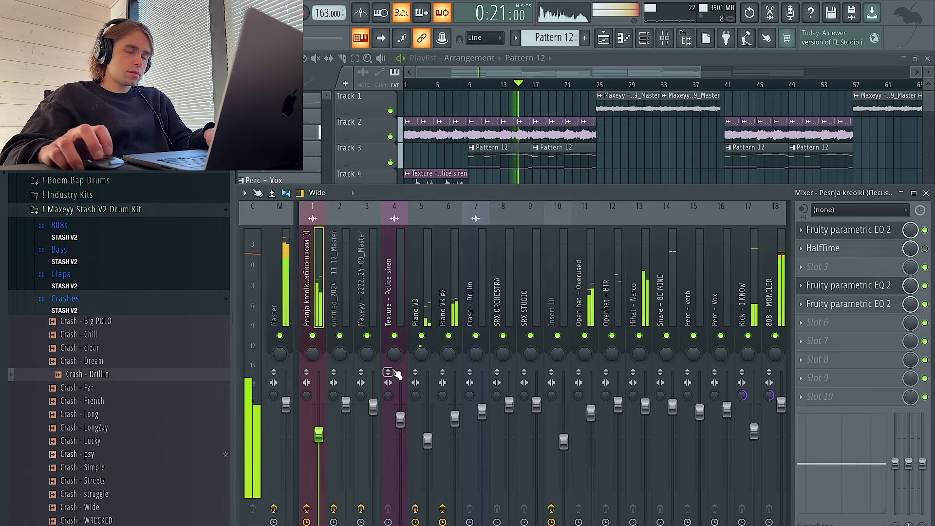
key("F9")
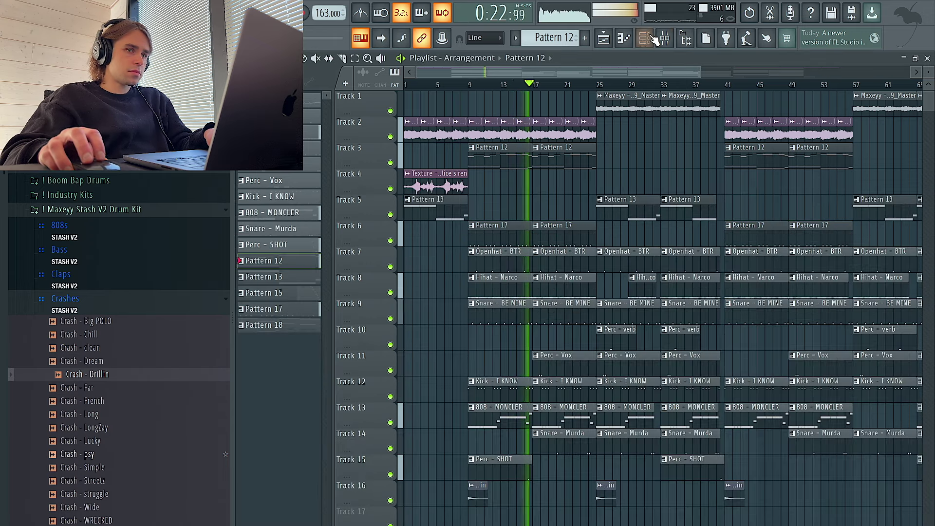
Step: Follow the playback through the playlist from about bar 17 into the section starting at bar 25
key("F6")
key("F6")
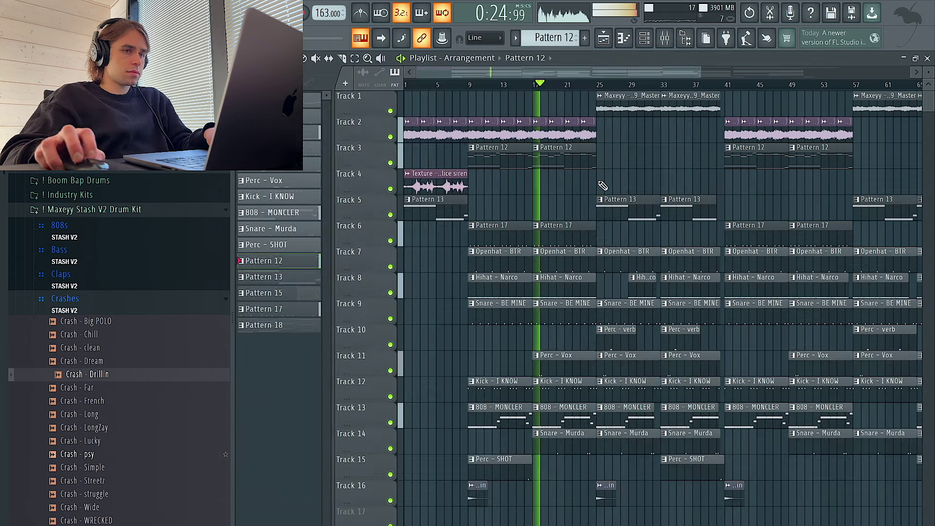
scroll(536, 192, "down", 3)
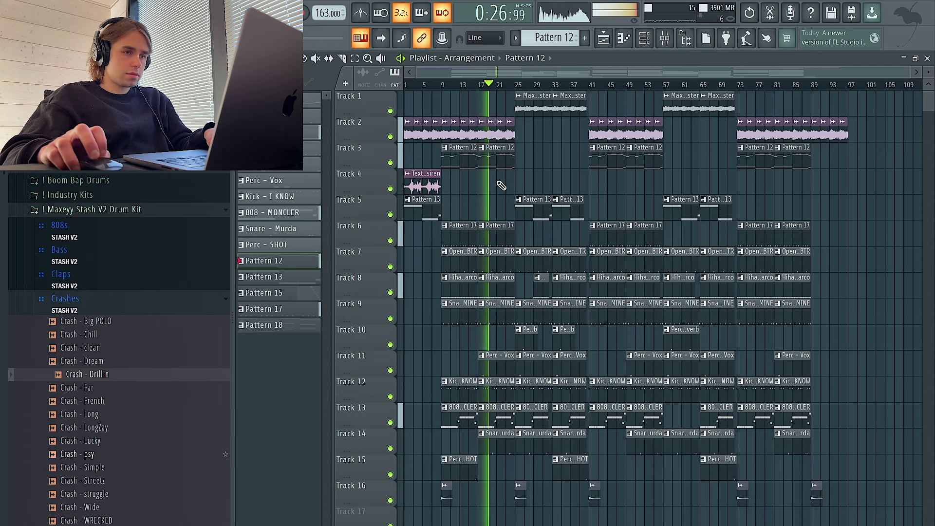
scroll(468, 211, "up", 2)
scroll(476, 204, "down", 2)
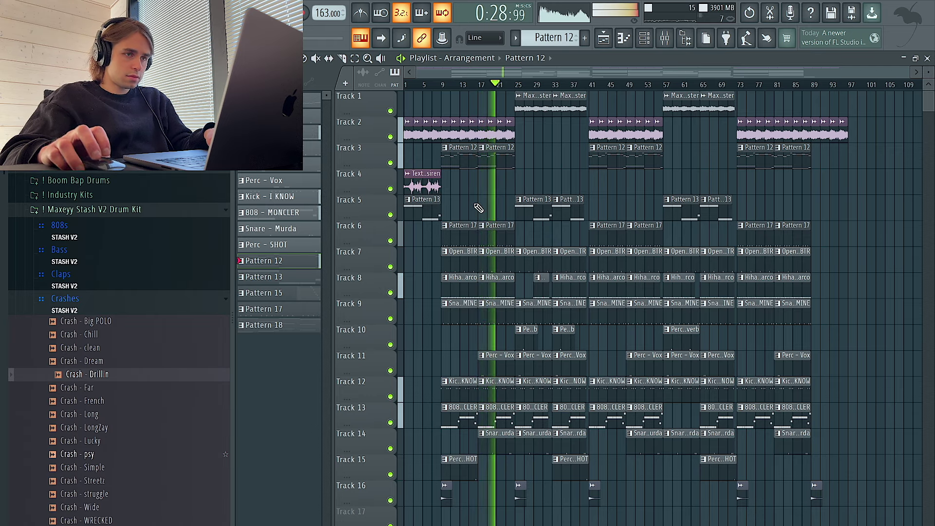
scroll(487, 202, "down", 1)
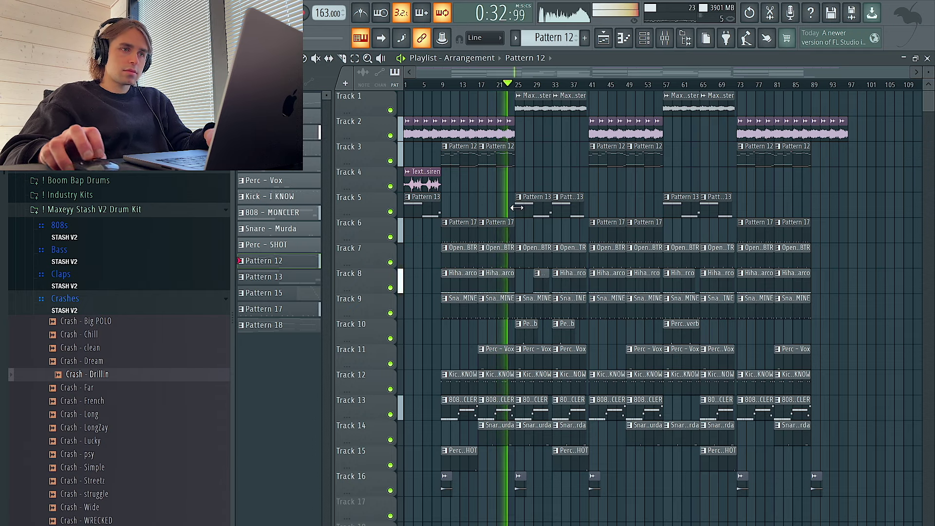
scroll(489, 210, "up", 2)
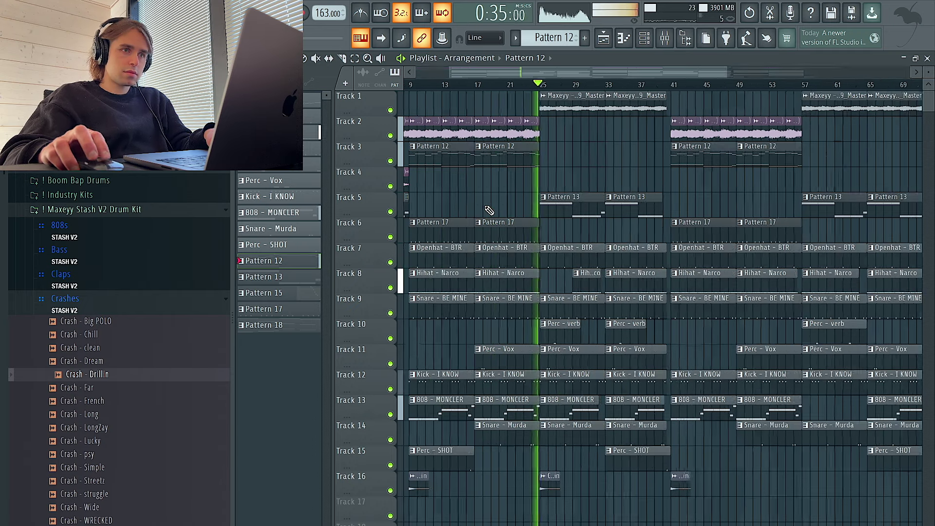
scroll(489, 209, "down", 2)
scroll(497, 209, "up", 4)
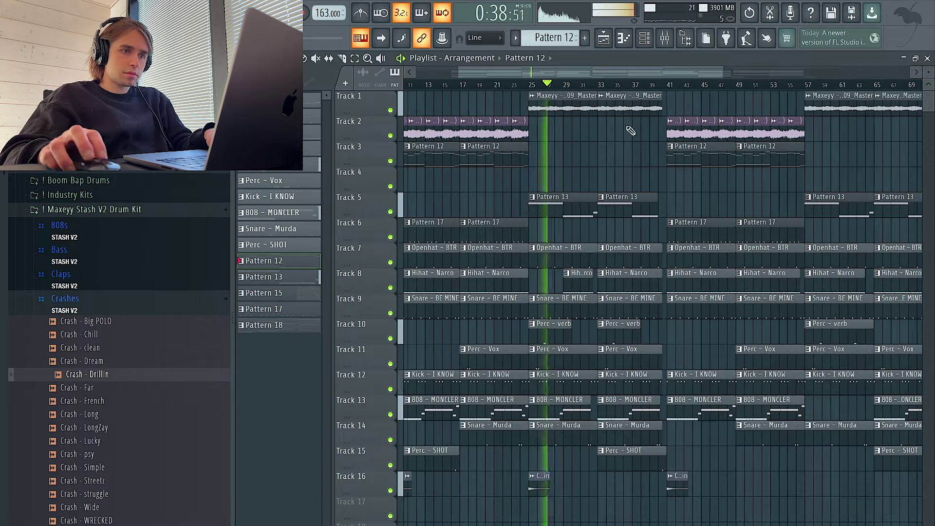
Step: Lower the Maxeyy sample's level slightly on mixer track 3 and open the channel rack with Kick - I KNOW selected
left_click(665, 43)
left_click(376, 298)
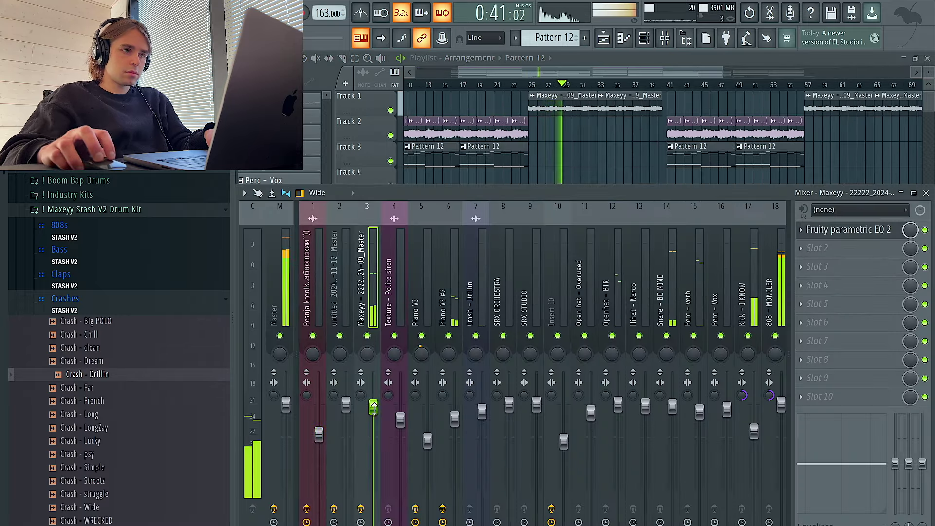
left_click(746, 295)
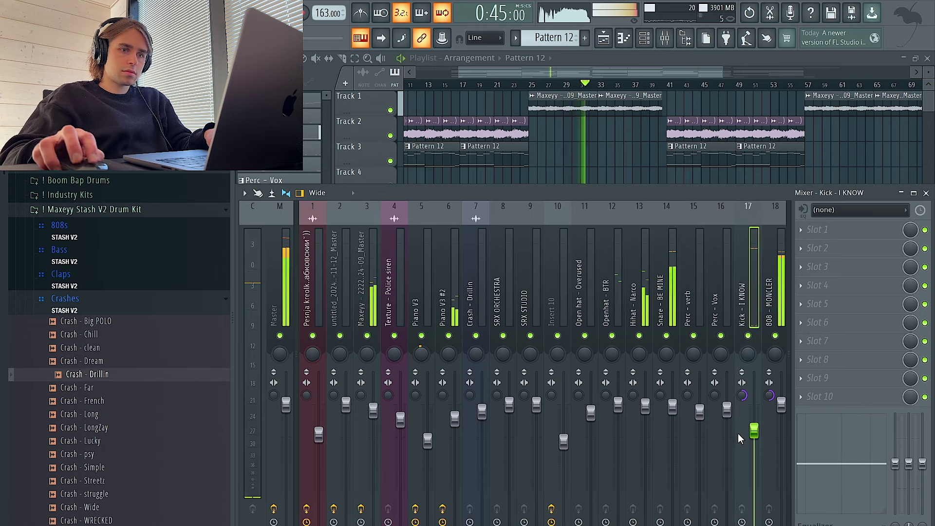
left_click(645, 40)
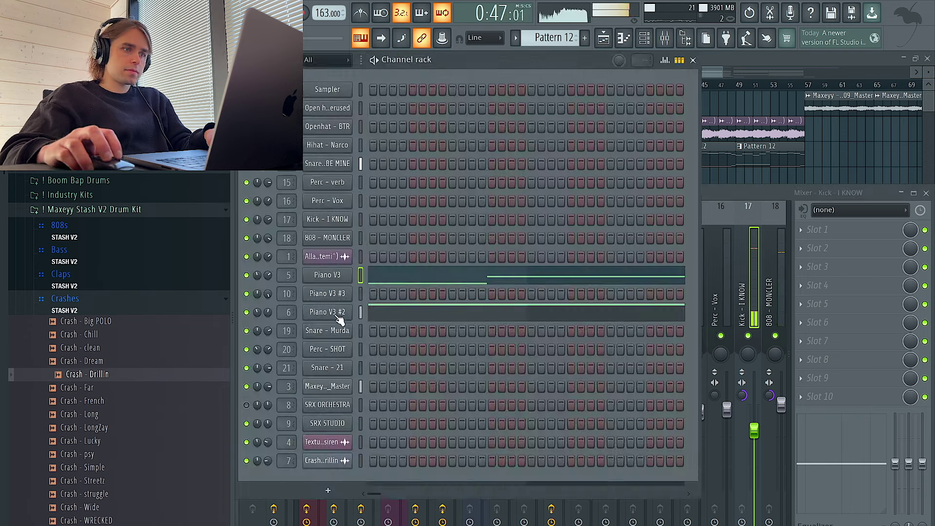
Step: Turn on Reverse polarity in the Kick - I KNOW sampler channel and close its window
left_click(336, 221)
left_click(563, 234)
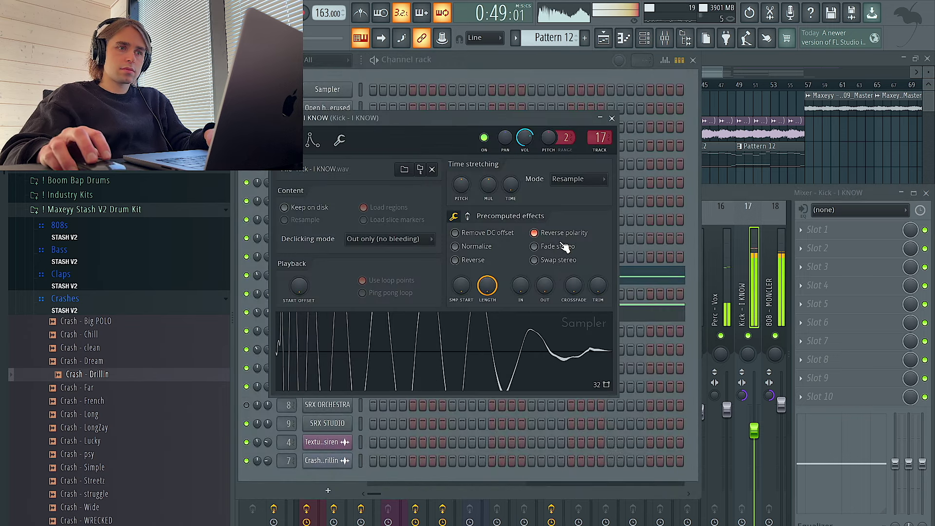
left_click(612, 118)
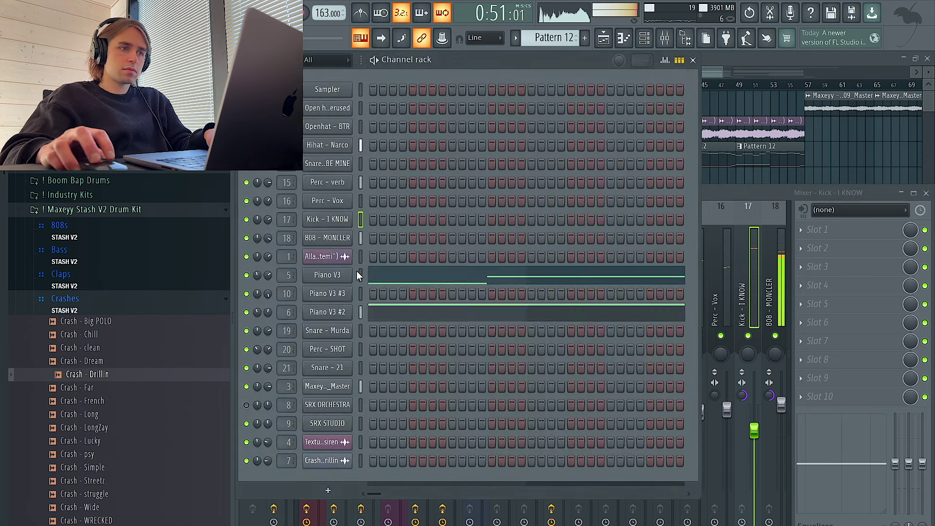
Step: Open Pattern 12 from the playlist, adjust the velocities of all Piano V3 notes and clear the selection
key("F5")
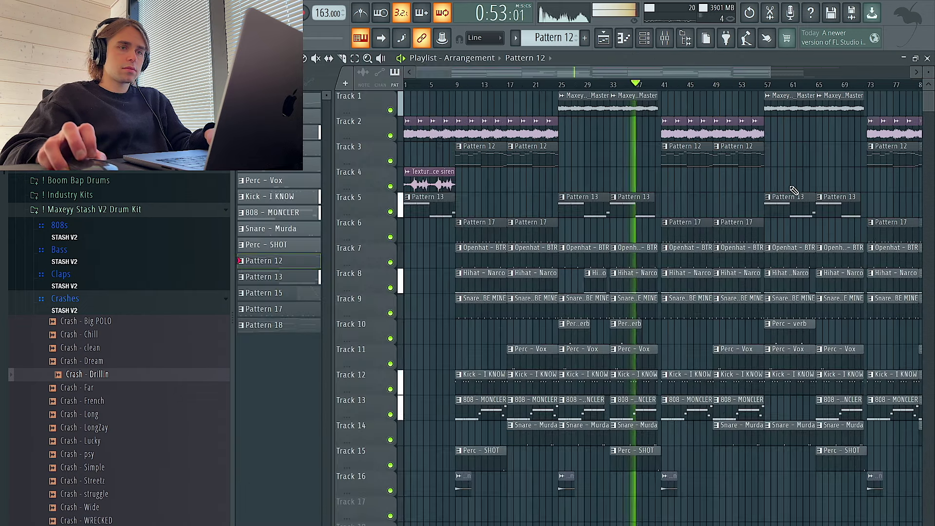
scroll(789, 189, "down", 2)
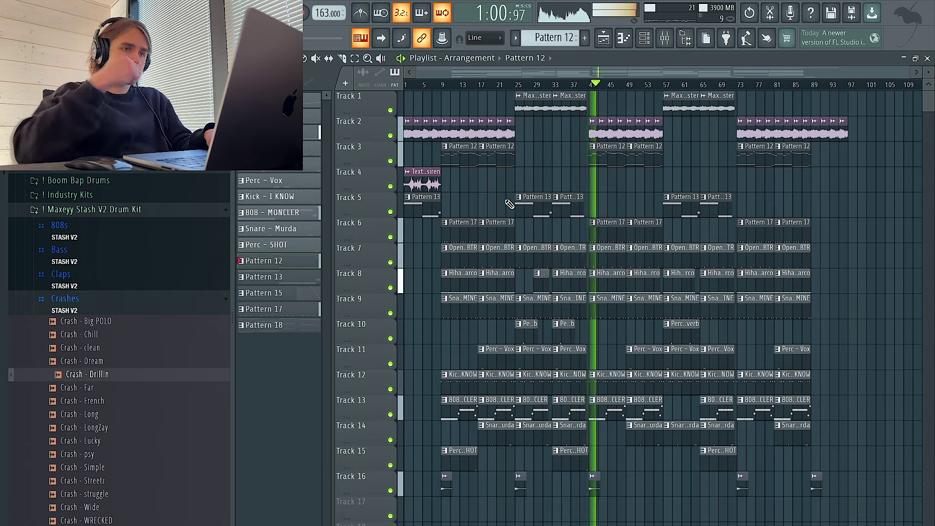
double_click(596, 156)
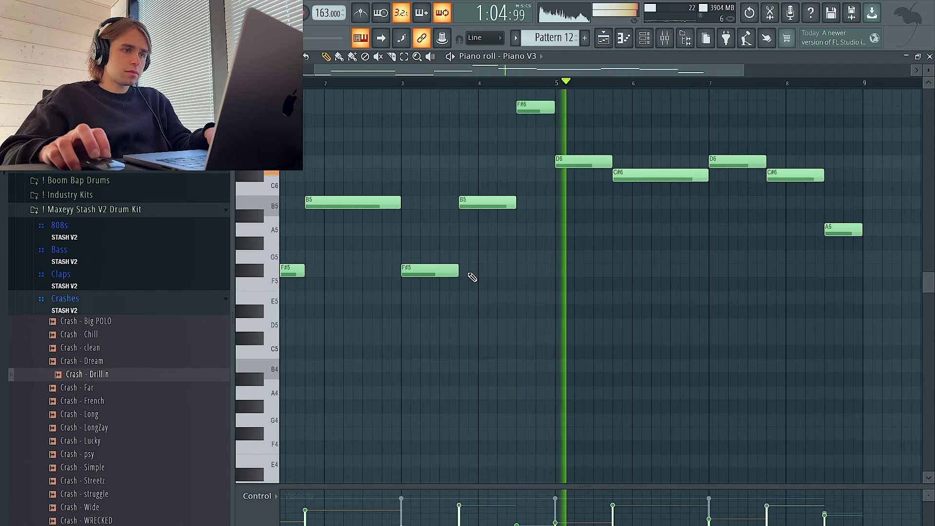
scroll(526, 285, "down", 1)
key("ctrl+a")
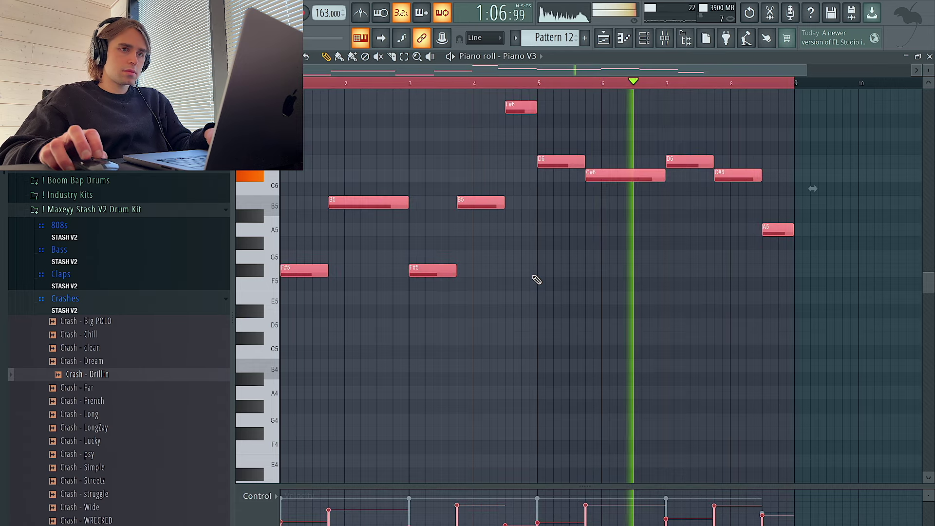
scroll(420, 292, "up", 1)
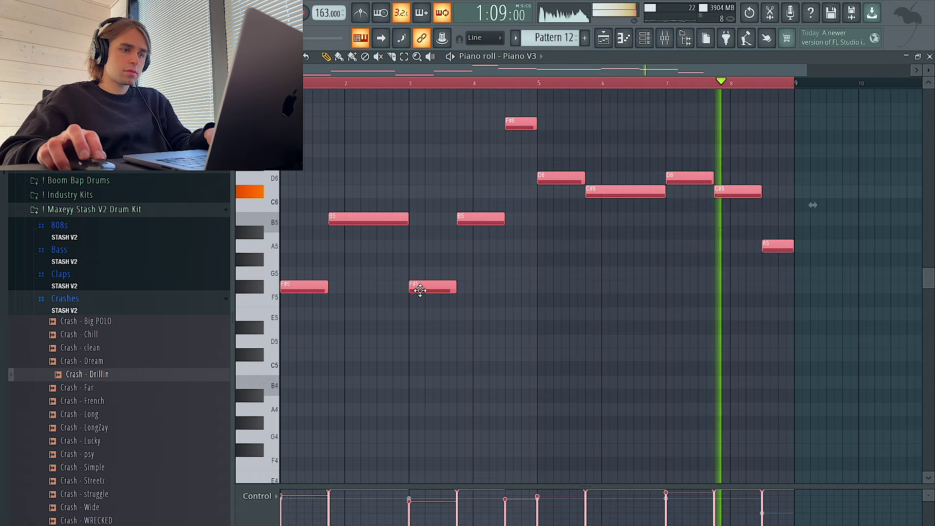
scroll(420, 290, "down", 1)
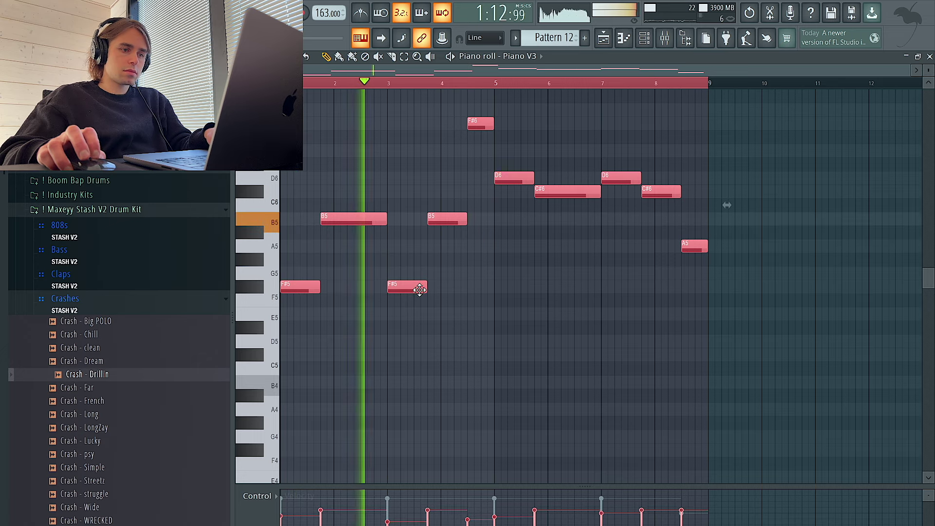
left_click(403, 324)
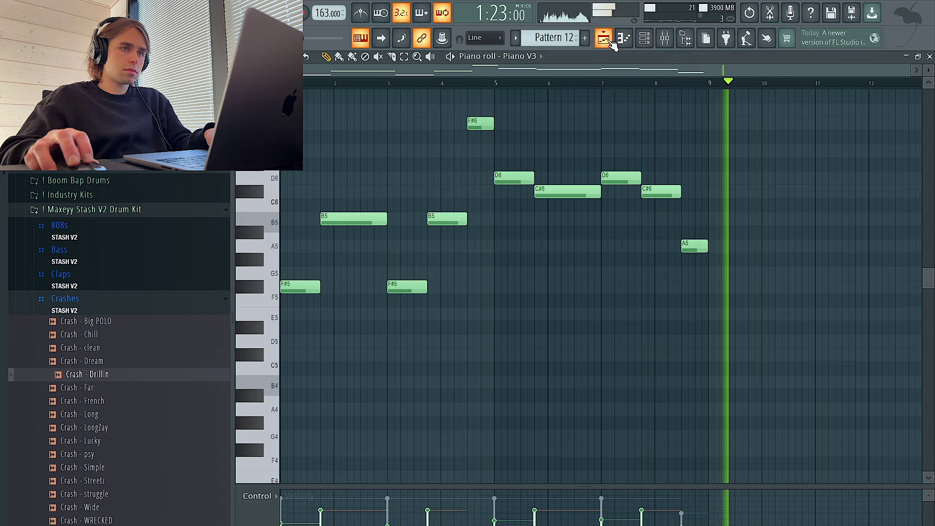
Step: Try duplicating the 808 - MONCLER clip from bar 49 into the gap at bar 57, and delete the copy
key("F5")
scroll(712, 244, "up", 2)
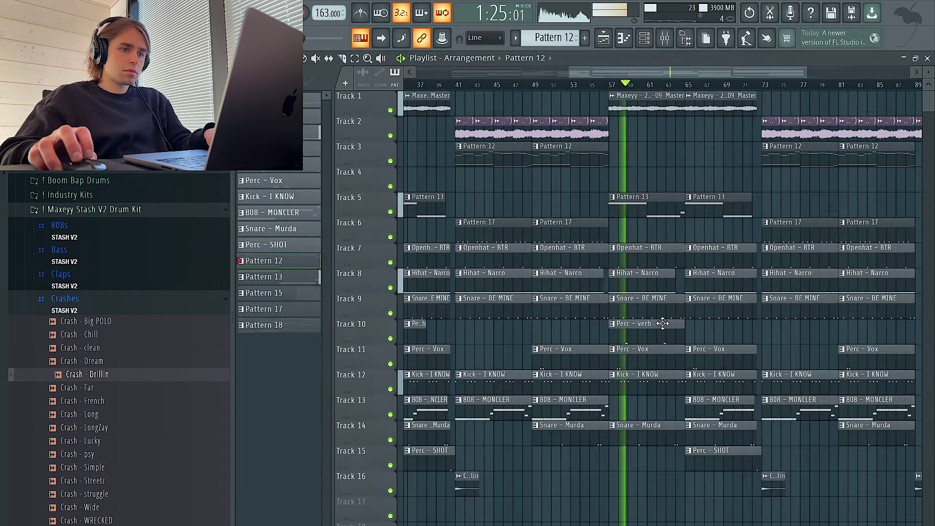
left_click(608, 405)
scroll(629, 390, "up", 2)
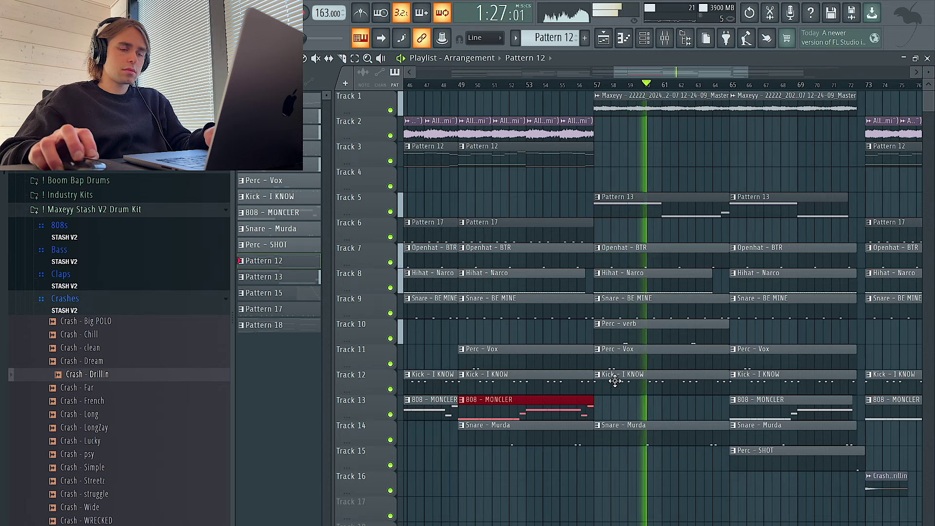
key("ctrl+b")
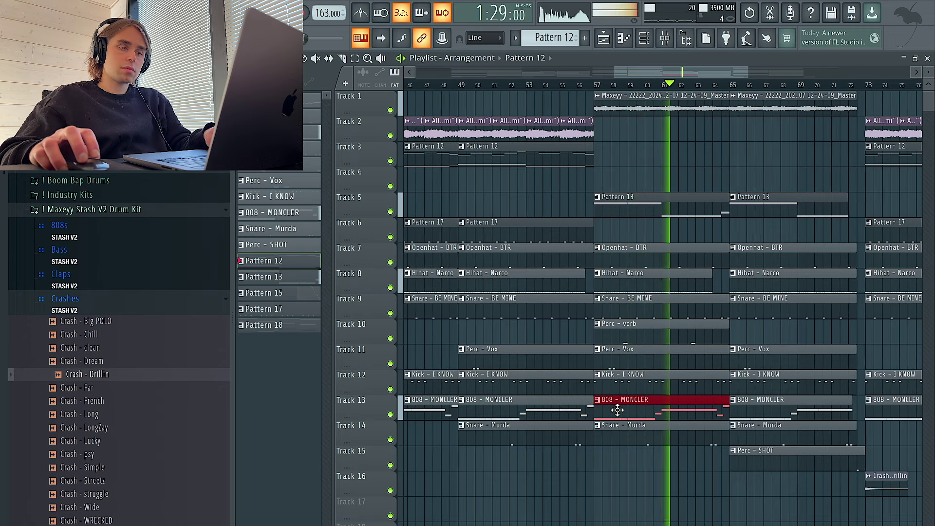
right_click(653, 408)
Step: Look into the Hihat - Narco pattern and slightly lower Snare - BE MINE and Hihat - Narco on mixer tracks 14 and 13
scroll(658, 408, "down", 2)
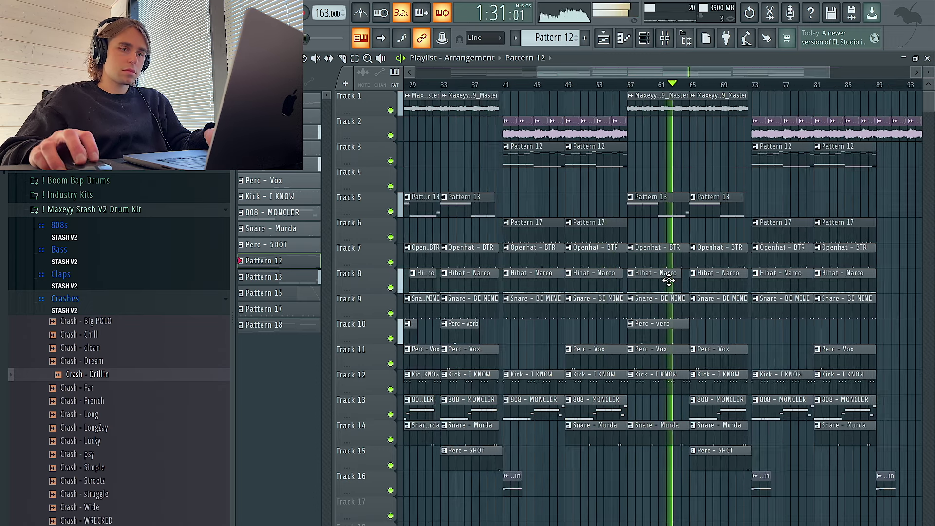
double_click(669, 280)
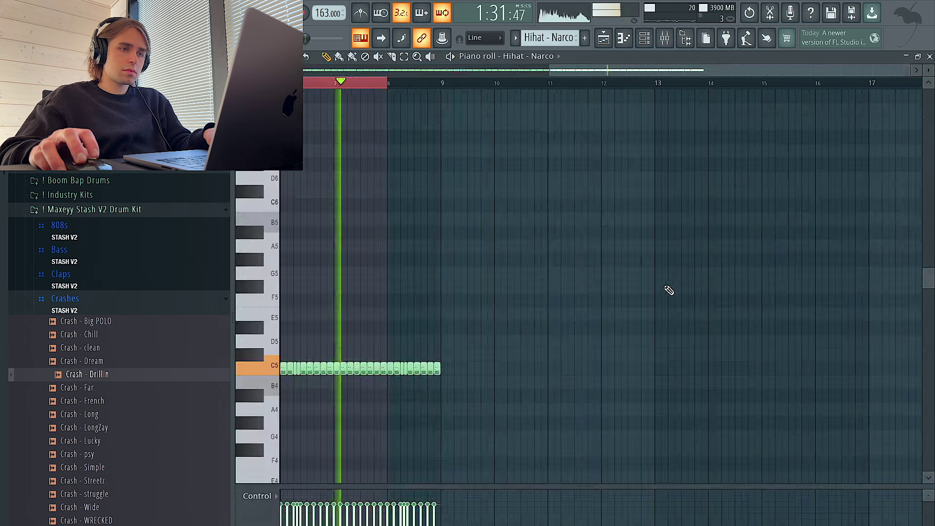
left_click(664, 39)
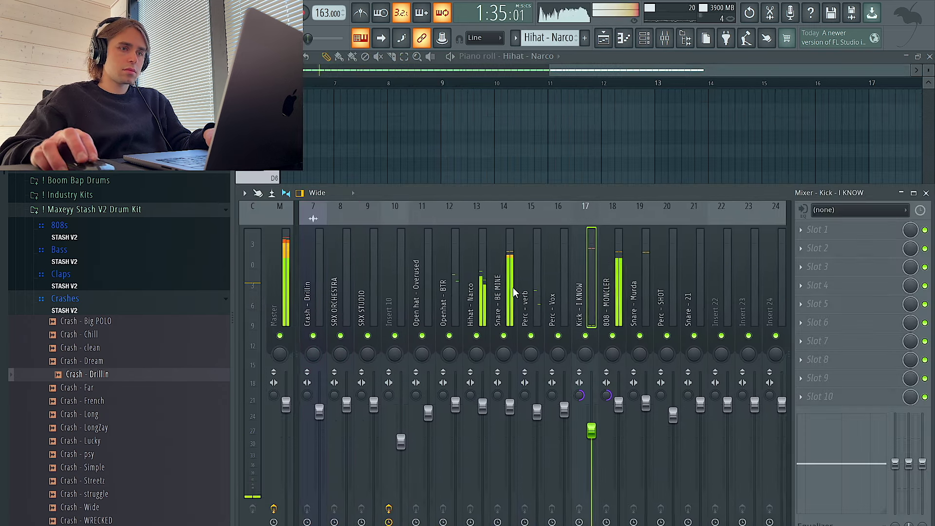
left_click(513, 375)
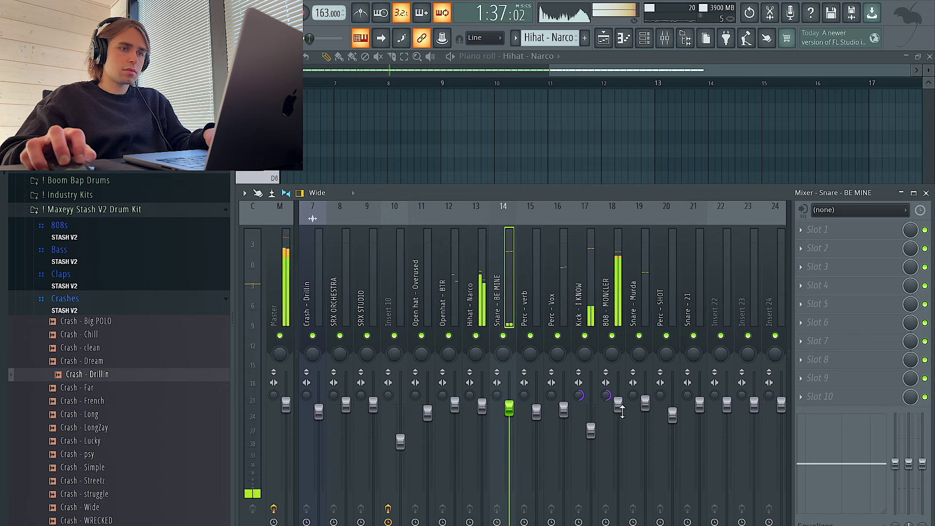
left_click(470, 379)
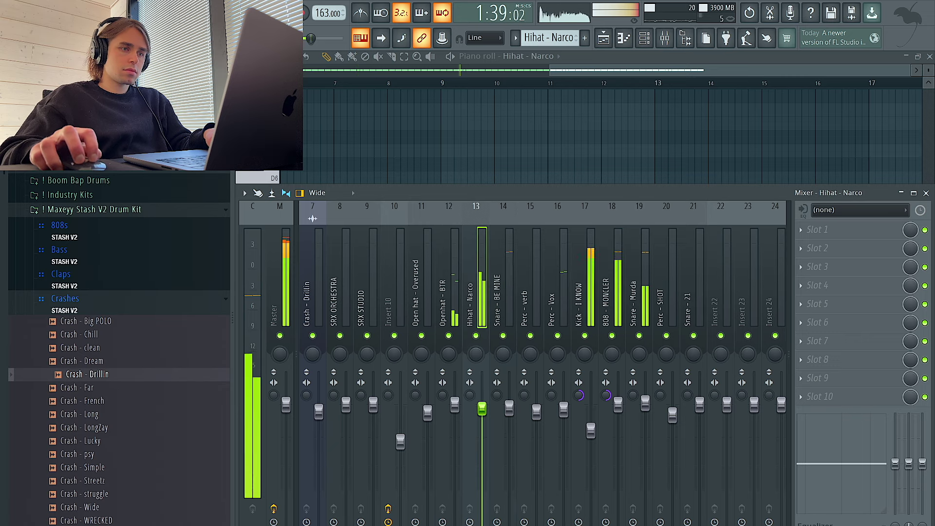
Step: Trim the Master track's EQ to 2.0 at 8.0k and 0.8 at 1.5k, and open its Fruity Limiter
left_click(271, 278)
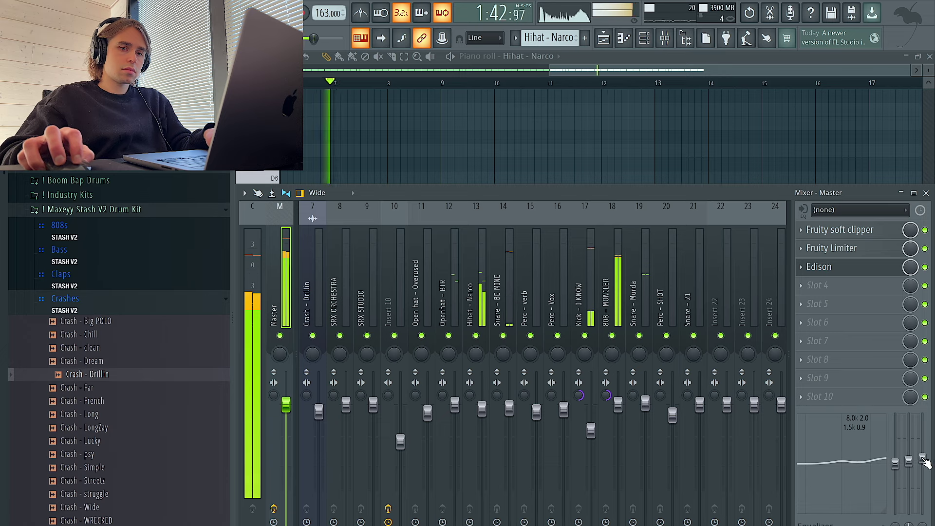
left_click(863, 249)
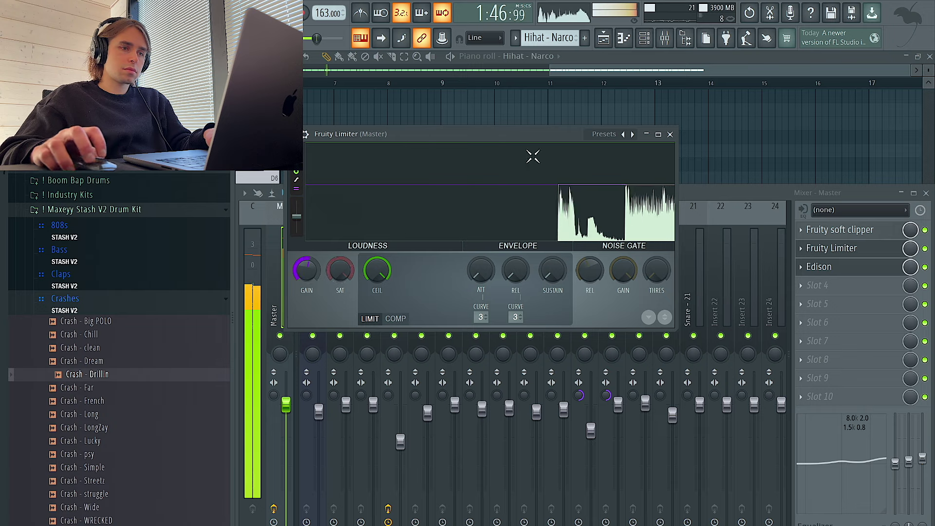
Step: Replace the Pattern 12 clip at bar 89 in the playlist with a Pattern 13 clip on Track 5
left_click(604, 38)
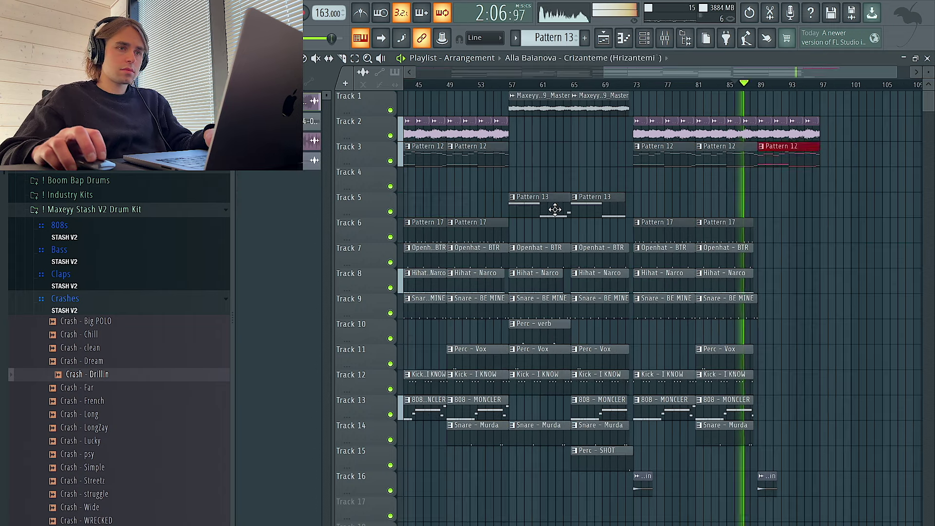
left_click_drag(779, 177, 781, 209)
scroll(814, 206, "up", 4)
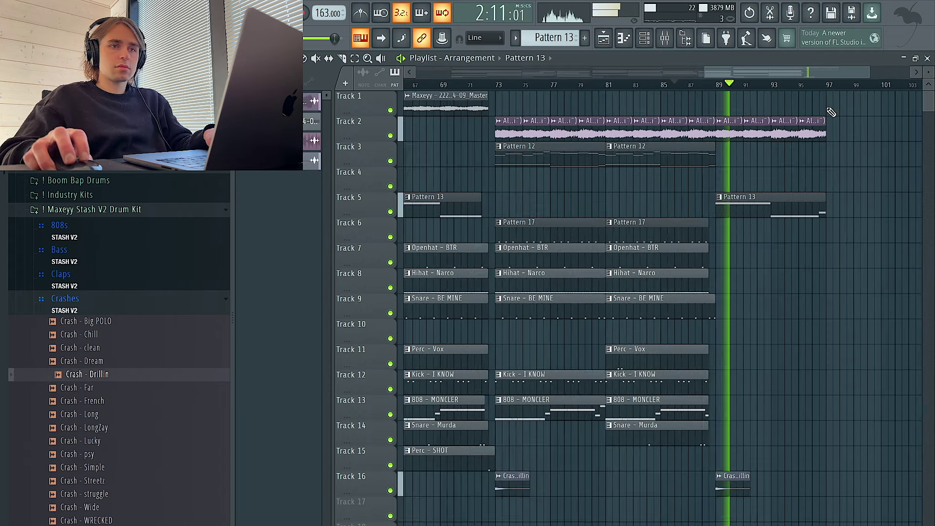
Step: Select bars 89 to 97 and create a Master volume automation clip that fades out the ending
left_click_drag(828, 88, 716, 89)
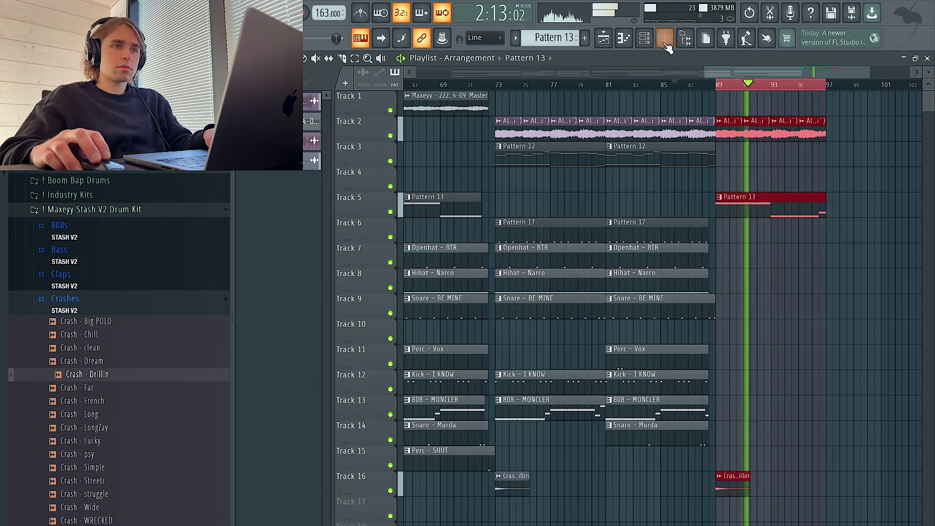
key("F9")
right_click(287, 407)
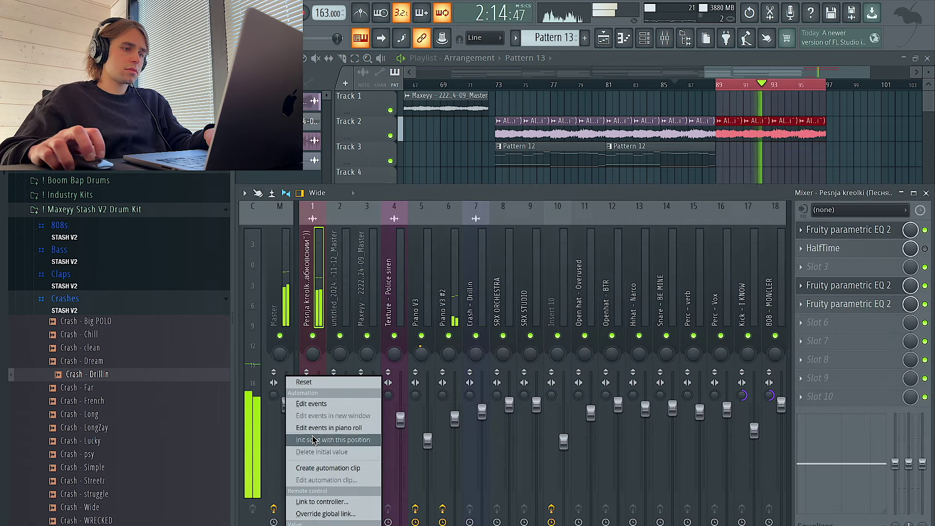
left_click(329, 468)
key("F9")
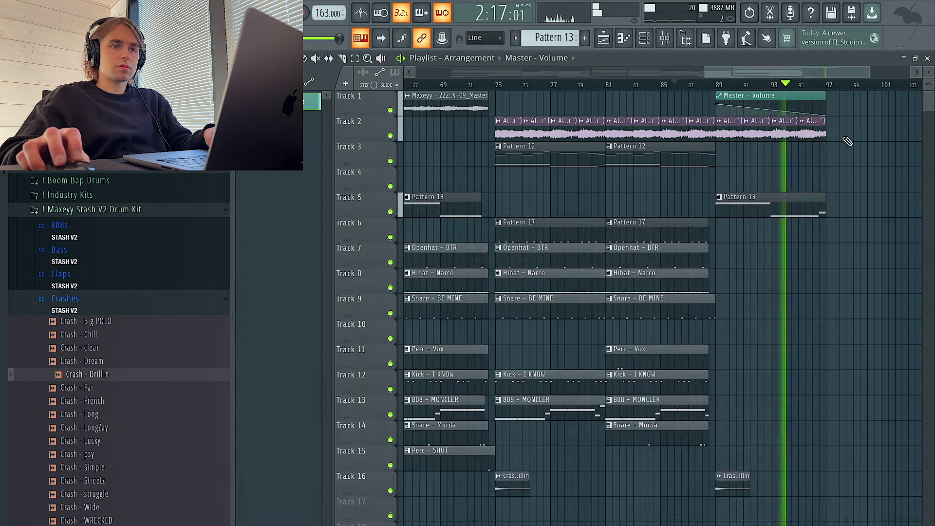
scroll(867, 188, "down", 5)
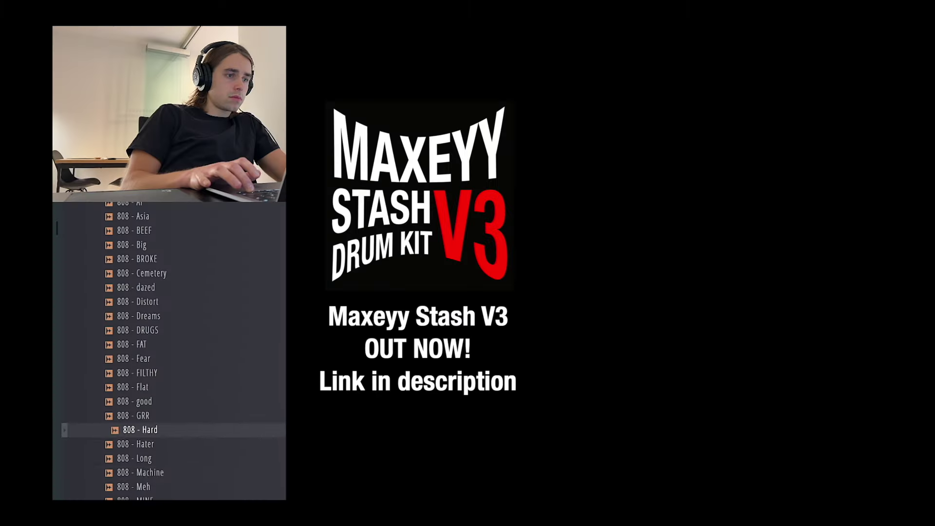